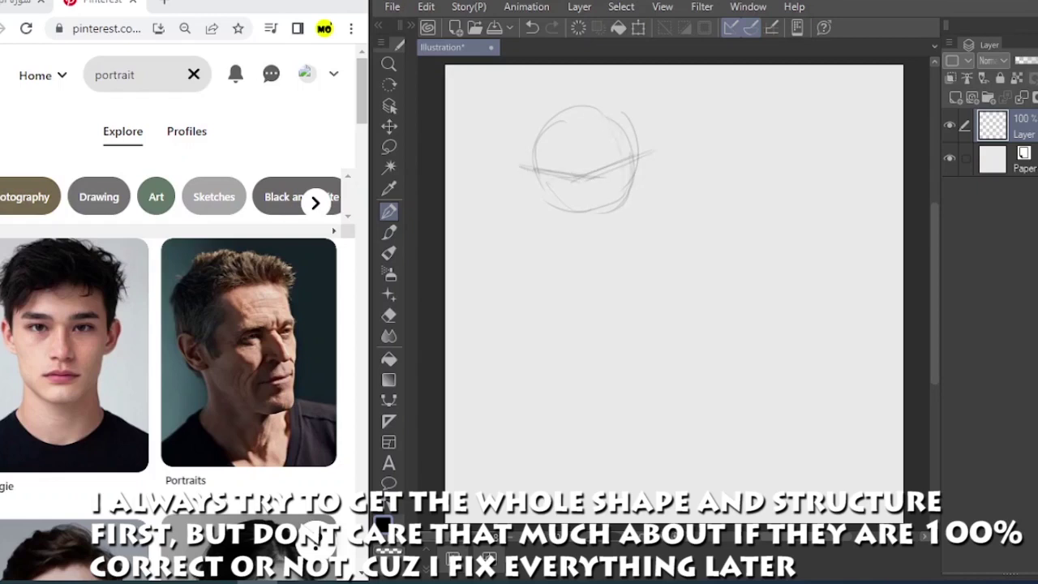
Sketch the first three-quarter head's face centerline, side-plane guides, eye line, and angular jaw and chin below the cranium circle.
drag(621, 114, 632, 268)
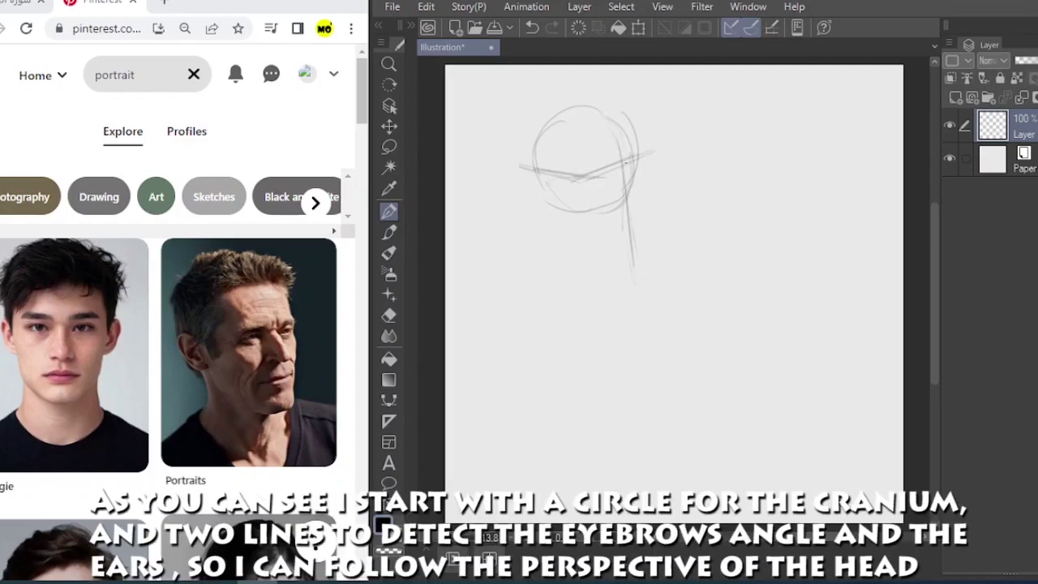
drag(635, 173, 646, 251)
drag(636, 198, 642, 243)
drag(575, 156, 605, 291)
mouse_move(546, 143)
mouse_down()
mouse_move(582, 175)
mouse_move(569, 204)
mouse_up()
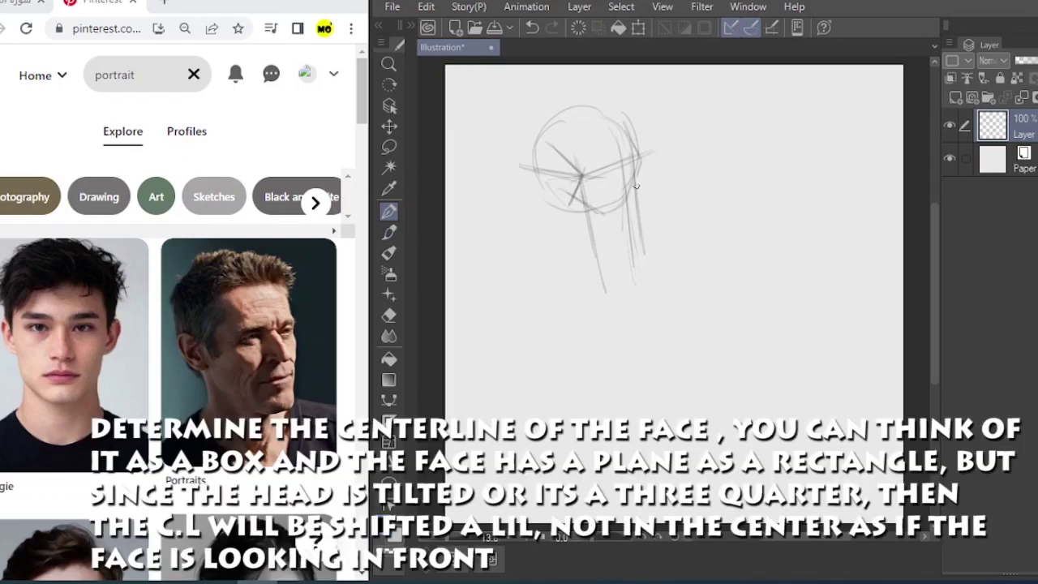
mouse_move(581, 191)
mouse_down()
mouse_move(628, 173)
mouse_move(644, 189)
mouse_move(644, 253)
mouse_move(637, 252)
mouse_move(646, 243)
mouse_move(620, 253)
mouse_move(578, 242)
mouse_move(563, 225)
mouse_move(639, 252)
mouse_up()
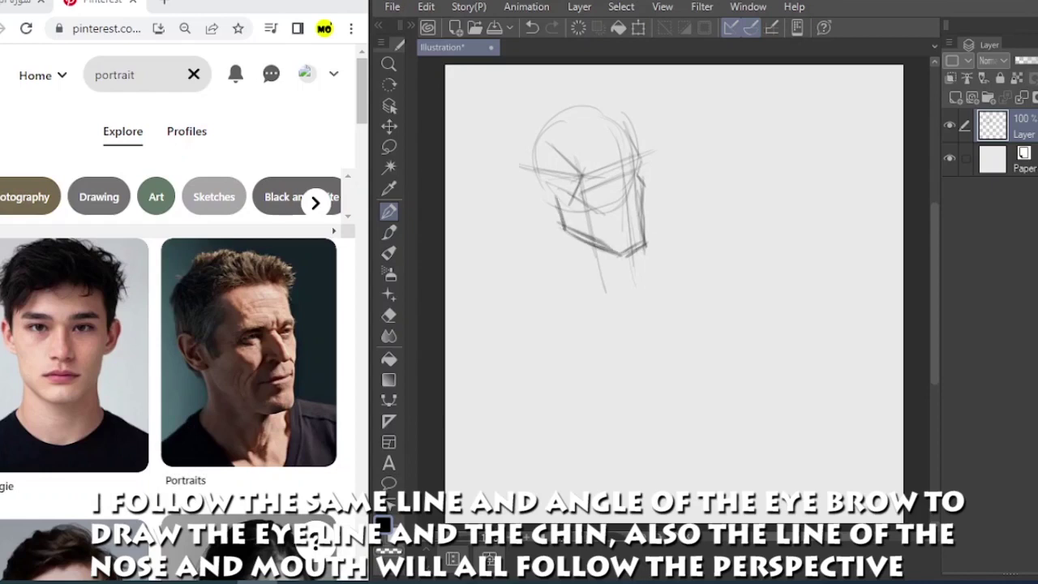
Add the far cheek contour, ear, neck lines and V-shaped collar to the three-quarter head.
drag(647, 193, 642, 167)
mouse_move(549, 184)
mouse_down()
mouse_move(525, 190)
mouse_move(544, 209)
mouse_move(551, 203)
mouse_move(566, 259)
mouse_up()
drag(567, 216, 576, 250)
mouse_move(560, 242)
mouse_down()
mouse_move(558, 260)
mouse_move(621, 307)
mouse_up()
mouse_move(647, 235)
mouse_down()
mouse_move(658, 272)
mouse_move(654, 256)
mouse_move(627, 277)
mouse_up()
drag(634, 253, 630, 273)
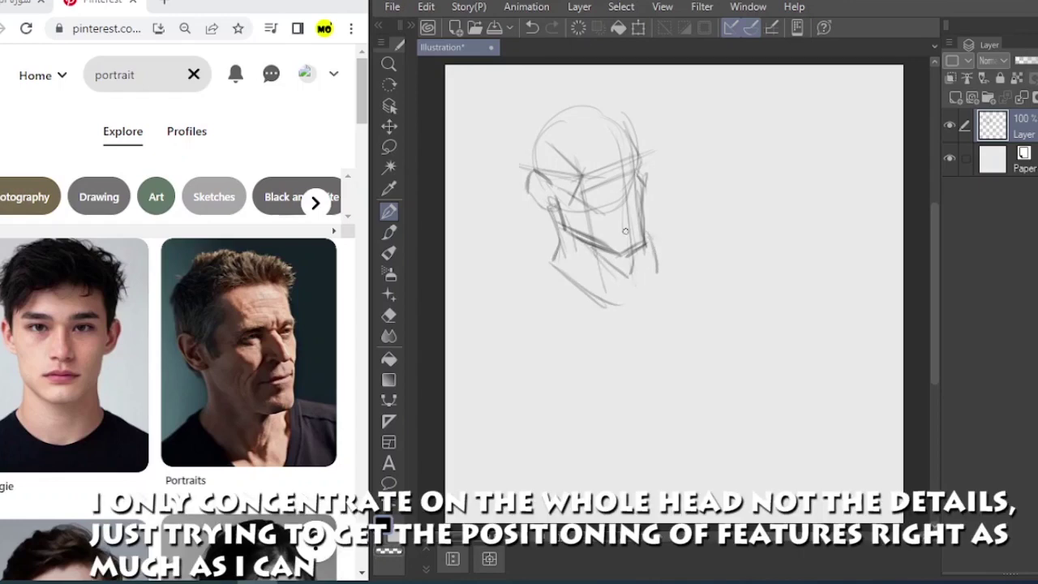
Mark the nose and mouth guides, the cheek plane and the back of the jaw on the three-quarter head.
drag(640, 213, 599, 225)
mouse_move(555, 193)
mouse_down()
mouse_move(596, 236)
mouse_move(567, 228)
mouse_move(597, 232)
mouse_up()
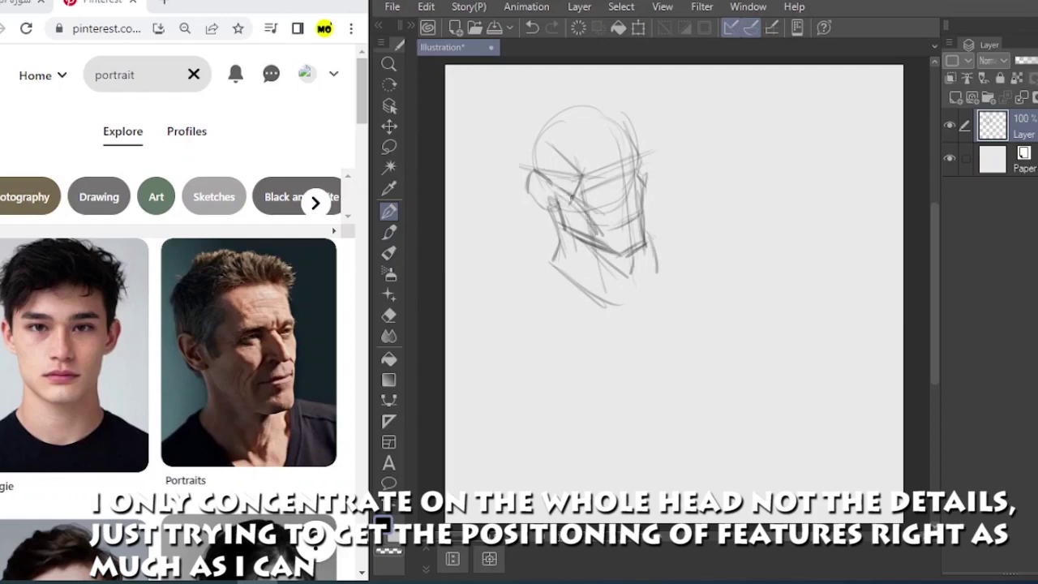
drag(575, 191, 587, 239)
drag(526, 177, 552, 226)
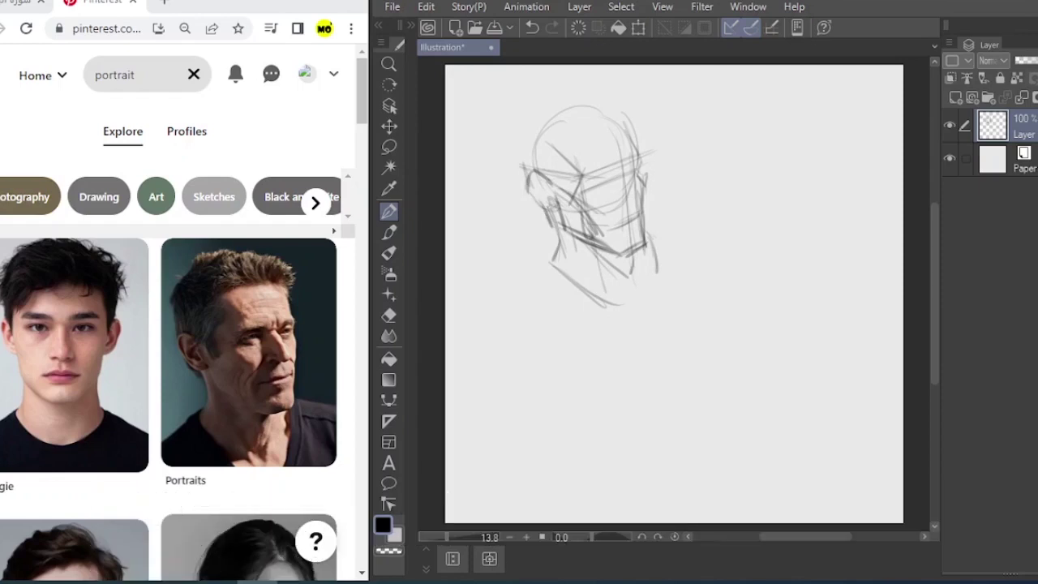
Outline the three-quarter head's hair and hairline, add the shoulder line, and strengthen the sideburn, ear and facial guides.
mouse_move(520, 150)
mouse_down()
mouse_move(528, 183)
mouse_move(522, 123)
mouse_move(540, 106)
mouse_move(602, 94)
mouse_up()
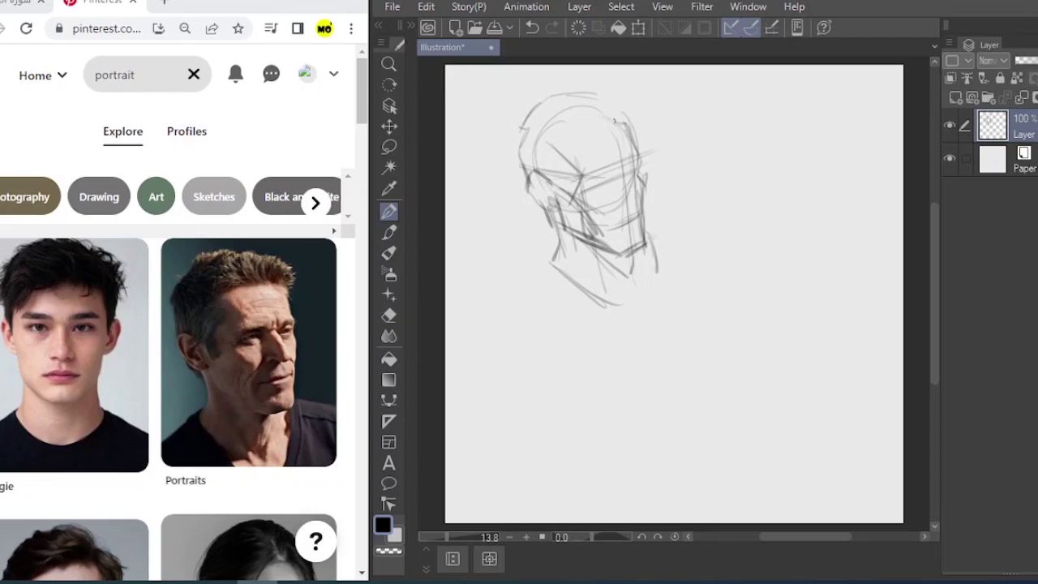
drag(613, 120, 557, 139)
mouse_move(558, 136)
mouse_down()
mouse_move(626, 115)
mouse_move(627, 128)
mouse_move(633, 112)
mouse_move(589, 93)
mouse_up()
drag(554, 253, 529, 268)
drag(528, 191, 541, 208)
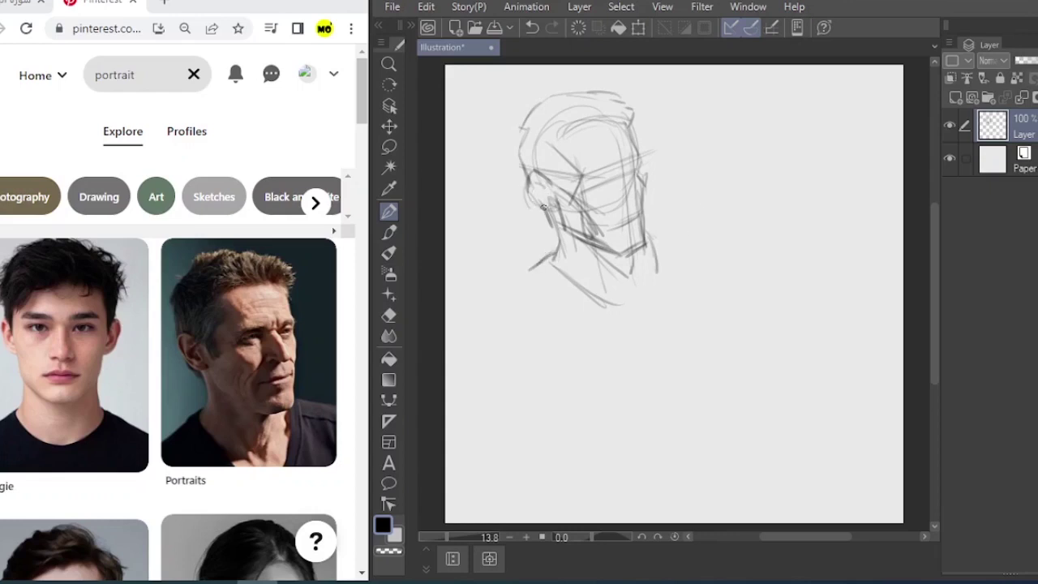
drag(520, 160, 550, 225)
mouse_move(643, 163)
mouse_down()
mouse_move(572, 180)
mouse_move(604, 188)
mouse_move(622, 209)
mouse_up()
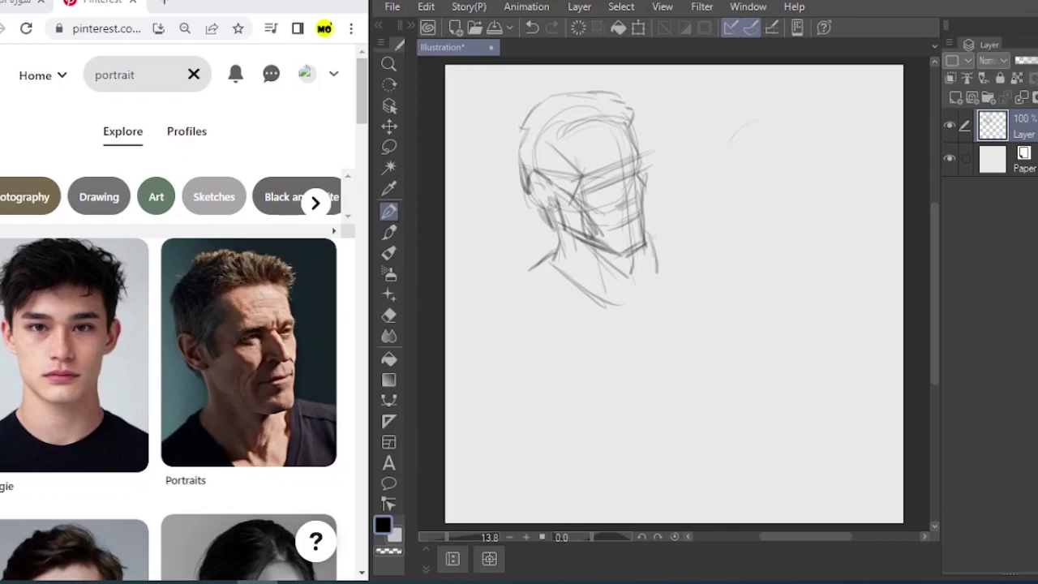
Sketch a second head beside the first with a cranium circle, vertical centerline, brow guides and cheekbone marks.
mouse_move(740, 205)
mouse_down()
mouse_move(789, 109)
mouse_move(813, 193)
mouse_up()
mouse_move(825, 135)
mouse_down()
mouse_move(787, 206)
mouse_move(805, 205)
mouse_move(829, 180)
mouse_move(801, 205)
mouse_up()
drag(770, 162, 776, 274)
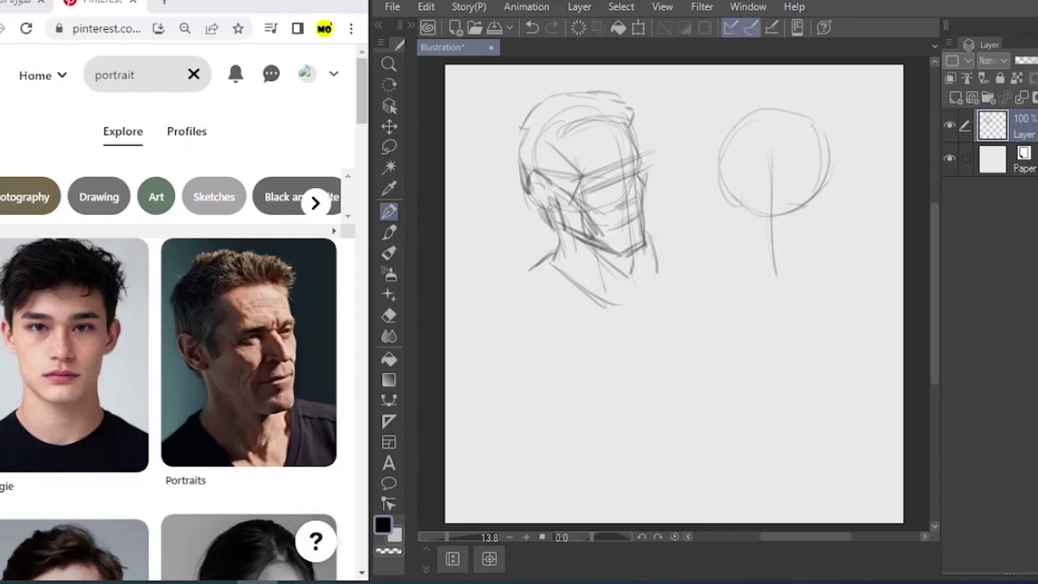
drag(730, 200, 754, 228)
drag(810, 202, 800, 218)
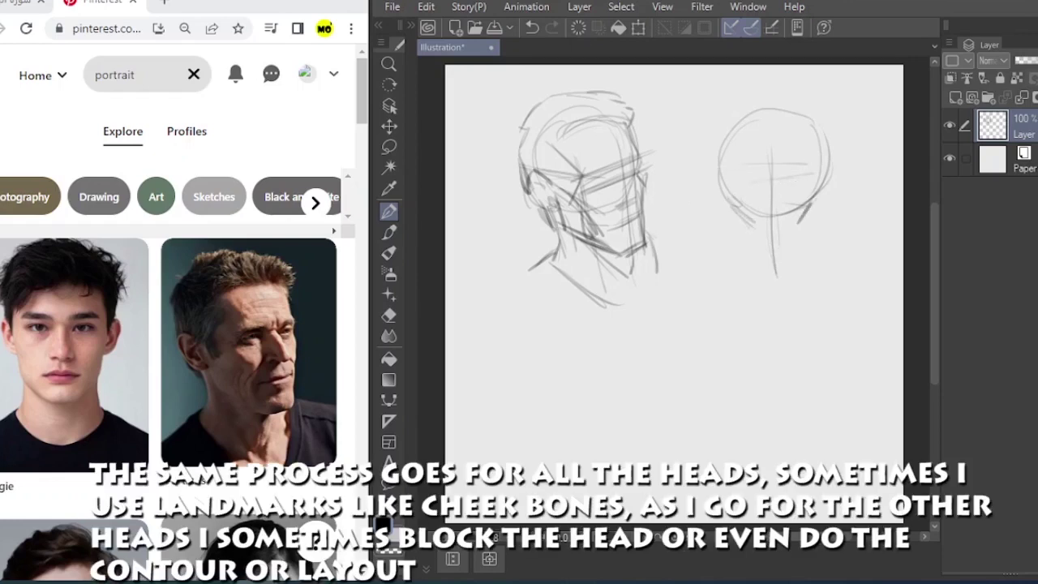
Sketch the brow and eye guides, face sides, tapering jaw and chin of the front-facing head.
drag(774, 169, 811, 165)
drag(748, 193, 791, 186)
drag(728, 167, 730, 196)
drag(804, 168, 819, 205)
mouse_move(728, 197)
mouse_down()
mouse_move(736, 240)
mouse_move(766, 265)
mouse_up()
mouse_move(821, 193)
mouse_down()
mouse_move(815, 231)
mouse_move(783, 261)
mouse_up()
mouse_move(778, 256)
mouse_down()
mouse_move(764, 261)
mouse_move(793, 258)
mouse_up()
Draw the ears and the swept hair outline on the front-facing head.
mouse_move(828, 198)
mouse_down()
mouse_move(838, 162)
mouse_move(848, 187)
mouse_up()
drag(849, 187, 828, 212)
mouse_move(736, 193)
mouse_down()
mouse_move(709, 170)
mouse_move(699, 191)
mouse_move(725, 214)
mouse_move(720, 149)
mouse_move(730, 156)
mouse_up()
drag(772, 113, 732, 172)
mouse_move(746, 136)
mouse_down()
mouse_move(735, 153)
mouse_move(707, 134)
mouse_up()
mouse_move(703, 129)
mouse_down()
mouse_move(733, 91)
mouse_move(822, 106)
mouse_move(827, 174)
mouse_up()
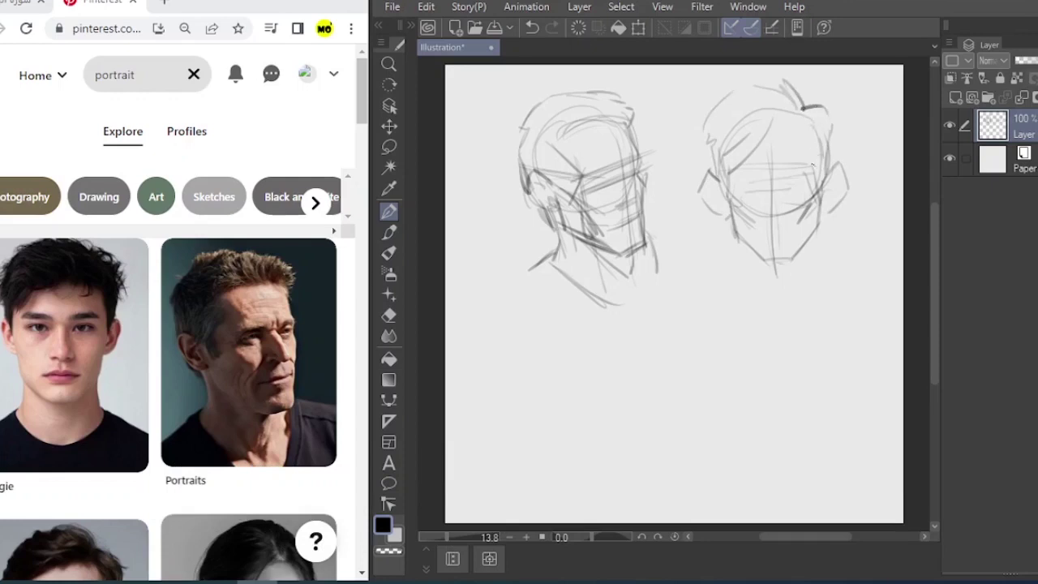
Add round eye sockets, nose and mouth marks, the neck and the shoulder lines to the front-facing head.
mouse_move(747, 169)
mouse_down()
mouse_move(760, 191)
mouse_move(738, 179)
mouse_move(810, 180)
mouse_move(803, 170)
mouse_move(737, 195)
mouse_move(774, 234)
mouse_move(812, 238)
mouse_move(815, 279)
mouse_move(762, 304)
mouse_up()
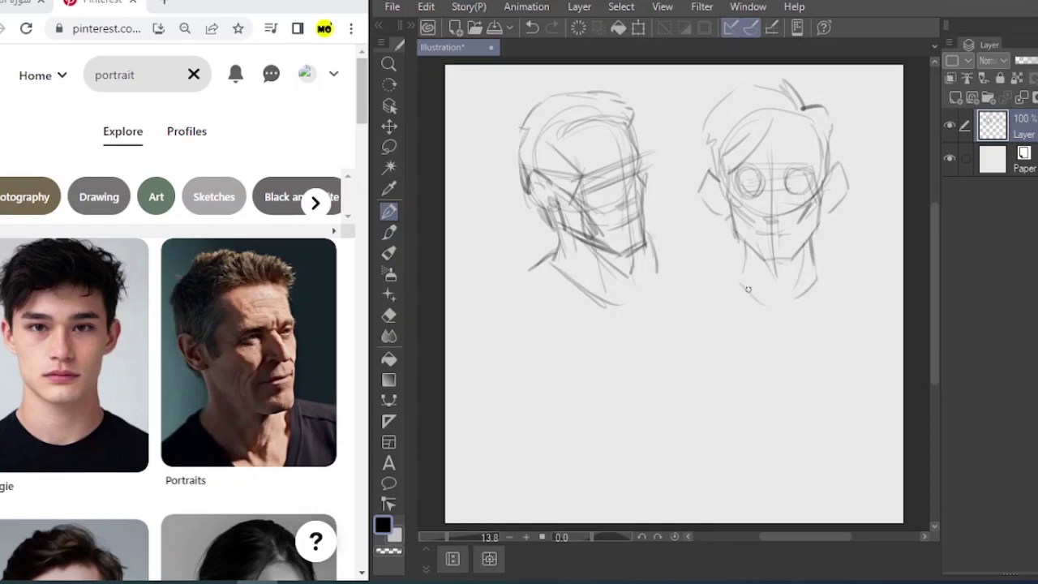
drag(741, 264, 728, 278)
mouse_move(814, 263)
mouse_down()
mouse_move(834, 275)
mouse_move(794, 300)
mouse_up()
Block in a third head below the other two, following the bare-shouldered man's portrait, with brow line, cheekbones, muzzle, jaw and chin.
drag(360, 104, 366, 145)
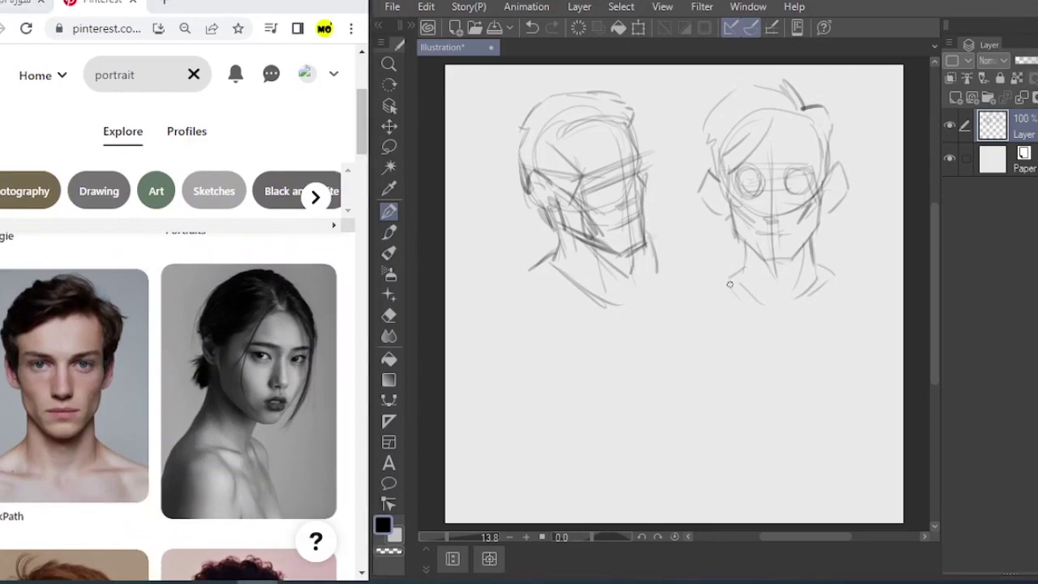
drag(724, 291, 700, 260)
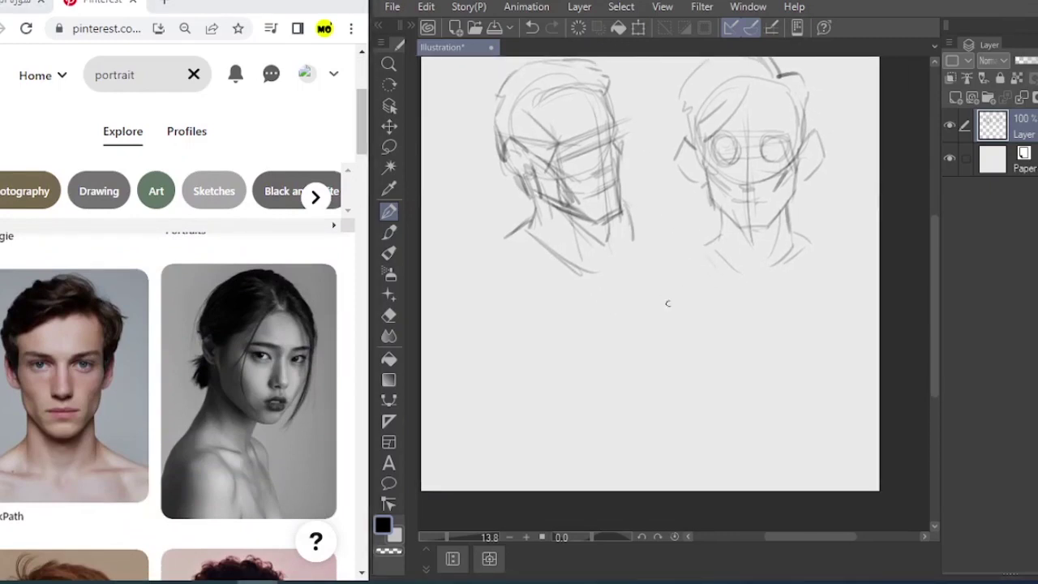
mouse_move(651, 282)
mouse_down()
mouse_move(649, 316)
mouse_move(681, 343)
mouse_move(682, 384)
mouse_up()
mouse_move(741, 291)
mouse_down()
mouse_move(761, 315)
mouse_move(720, 375)
mouse_up()
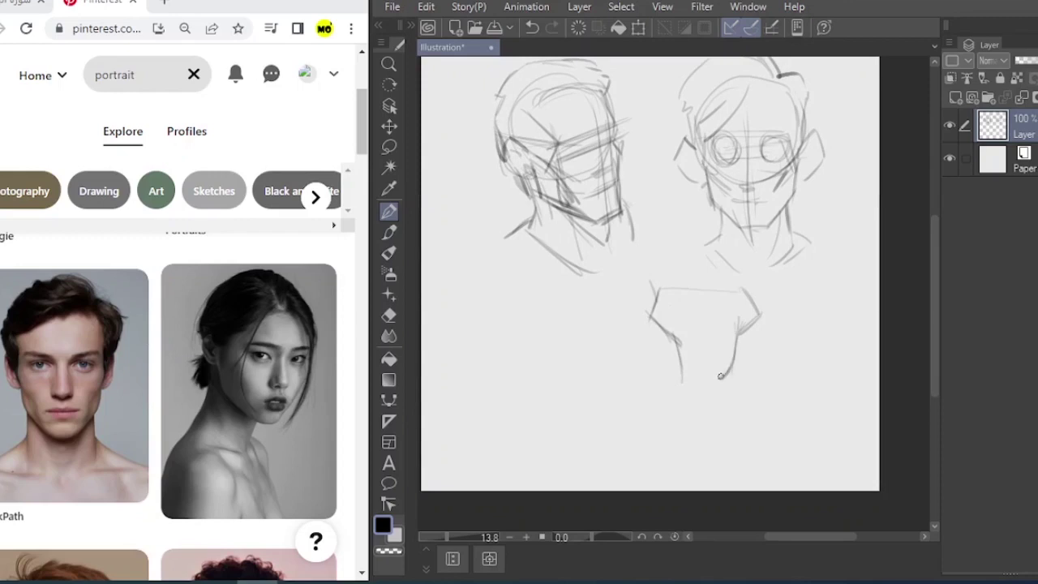
mouse_move(734, 341)
mouse_down()
mouse_move(723, 319)
mouse_move(687, 317)
mouse_up()
drag(683, 370, 697, 398)
mouse_move(758, 314)
mouse_down()
mouse_move(752, 361)
mouse_move(716, 392)
mouse_move(683, 387)
mouse_up()
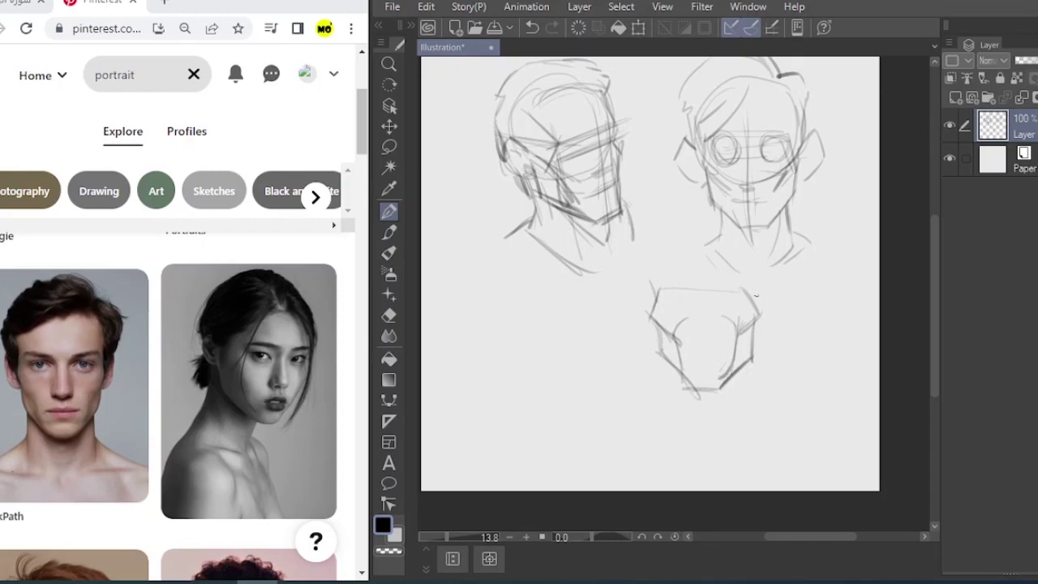
Add the temples, ears, mouth line, nose and eye sockets to the third head.
drag(752, 272, 752, 291)
mouse_move(654, 278)
mouse_down()
mouse_move(644, 327)
mouse_move(657, 335)
mouse_up()
drag(768, 303, 754, 327)
mouse_move(690, 354)
mouse_down()
mouse_move(728, 352)
mouse_move(707, 312)
mouse_move(705, 338)
mouse_move(694, 318)
mouse_move(710, 311)
mouse_move(704, 318)
mouse_up()
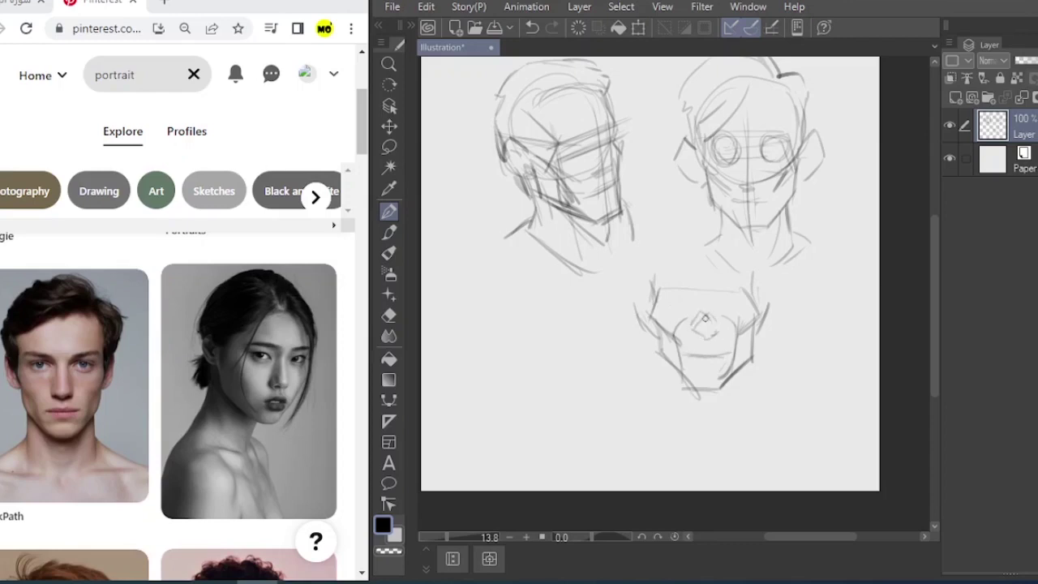
mouse_move(661, 292)
mouse_down()
mouse_move(734, 313)
mouse_move(737, 294)
mouse_move(710, 298)
mouse_up()
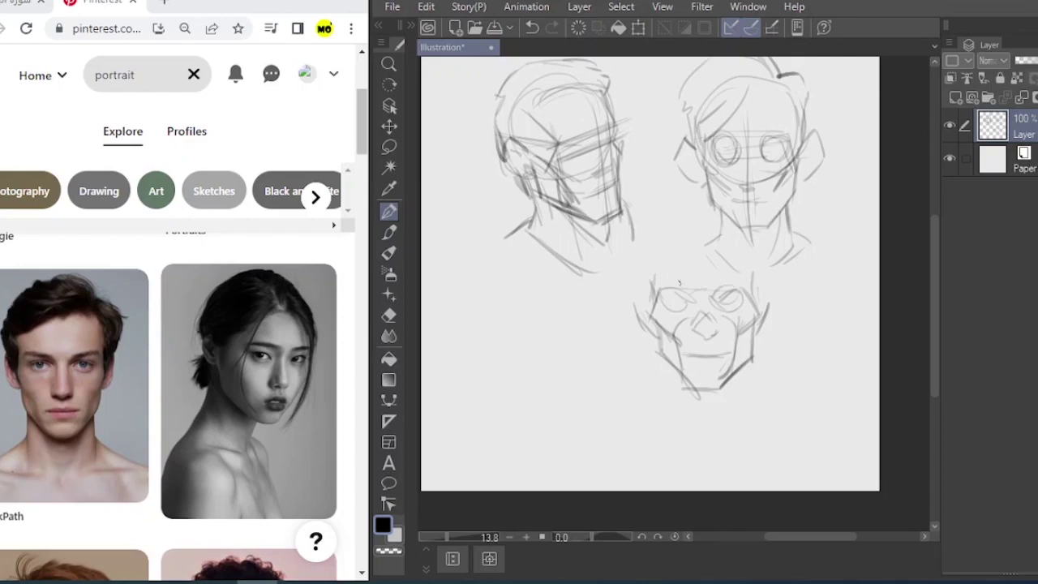
Sketch the diagonal hairline, the fringe strokes and the side hair of the third head.
mouse_move(729, 247)
mouse_down()
mouse_move(655, 294)
mouse_move(650, 277)
mouse_up()
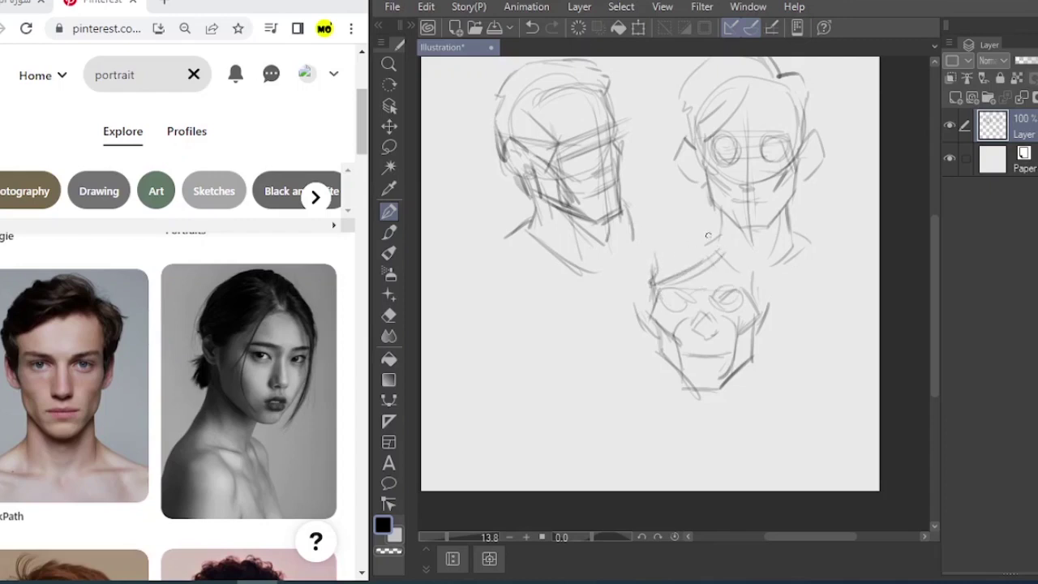
drag(711, 233, 651, 272)
mouse_move(697, 247)
mouse_down()
mouse_move(650, 276)
mouse_move(642, 308)
mouse_up()
drag(650, 258, 644, 294)
drag(762, 259, 756, 305)
Draw the throat wedge below the third head's chin and the neck muscles converging on the collarbones.
drag(681, 375, 710, 426)
drag(738, 371, 710, 421)
mouse_move(702, 383)
mouse_down()
mouse_move(716, 414)
mouse_move(707, 403)
mouse_up()
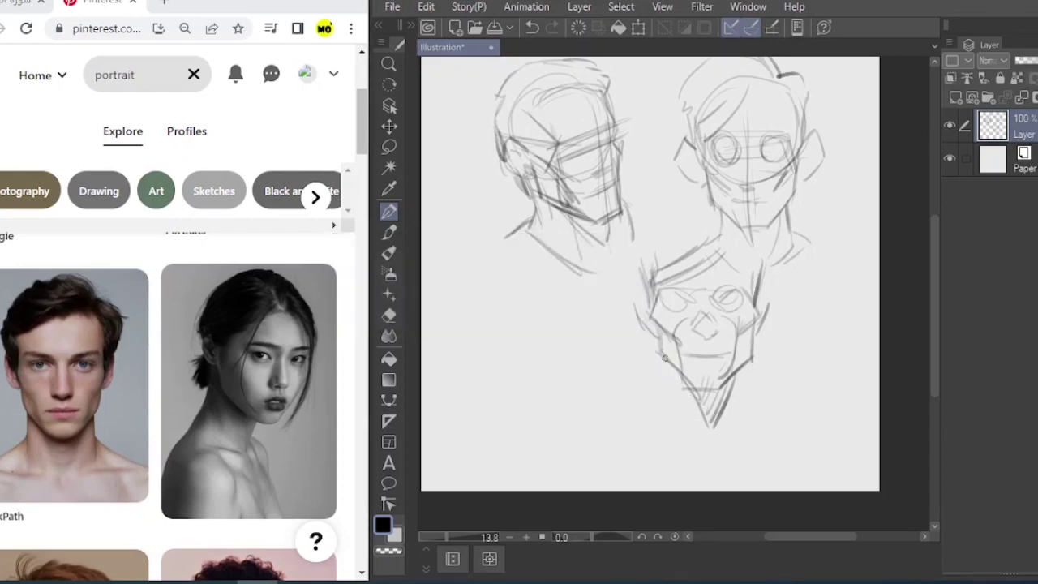
mouse_move(665, 356)
mouse_down()
mouse_move(679, 410)
mouse_move(705, 445)
mouse_up()
drag(747, 364, 720, 436)
Sketch the outer neck, shoulder slopes and collarbones of the third head.
drag(669, 400, 643, 422)
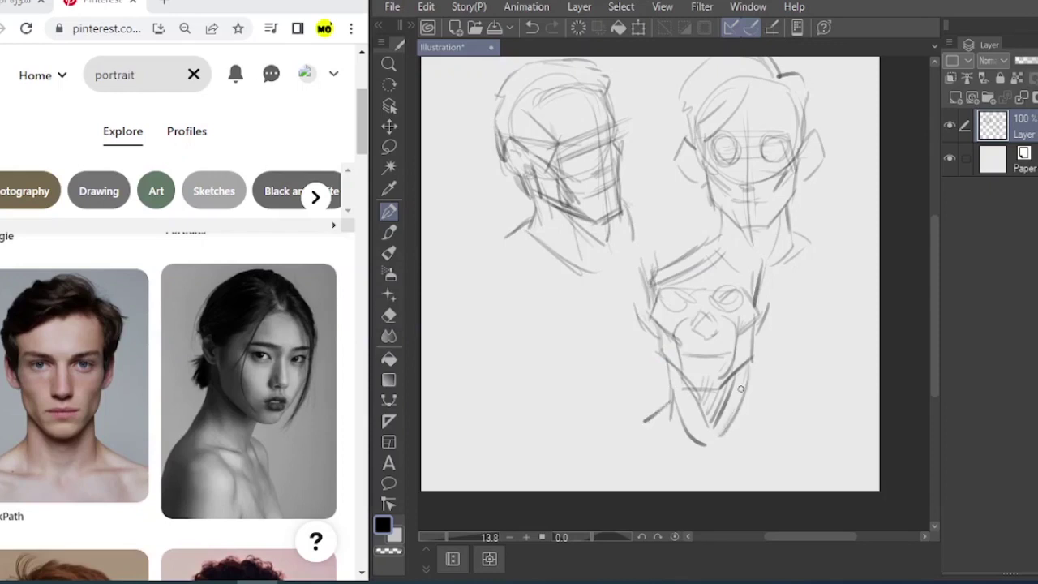
mouse_move(748, 394)
mouse_down()
mouse_move(779, 414)
mouse_move(766, 434)
mouse_move(787, 425)
mouse_up()
drag(671, 421, 641, 440)
mouse_move(716, 460)
mouse_down()
mouse_move(630, 434)
mouse_move(790, 435)
mouse_up()
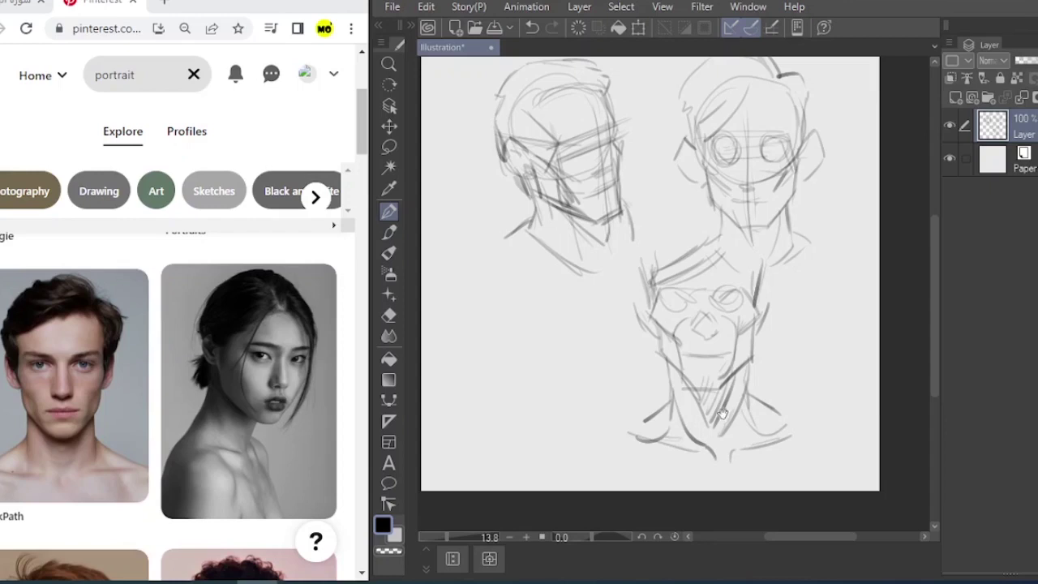
Scale down the three head sketches together and move them to the upper-right corner of the canvas.
mouse_move(699, 365)
mouse_down()
mouse_move(711, 405)
mouse_move(712, 395)
mouse_up()
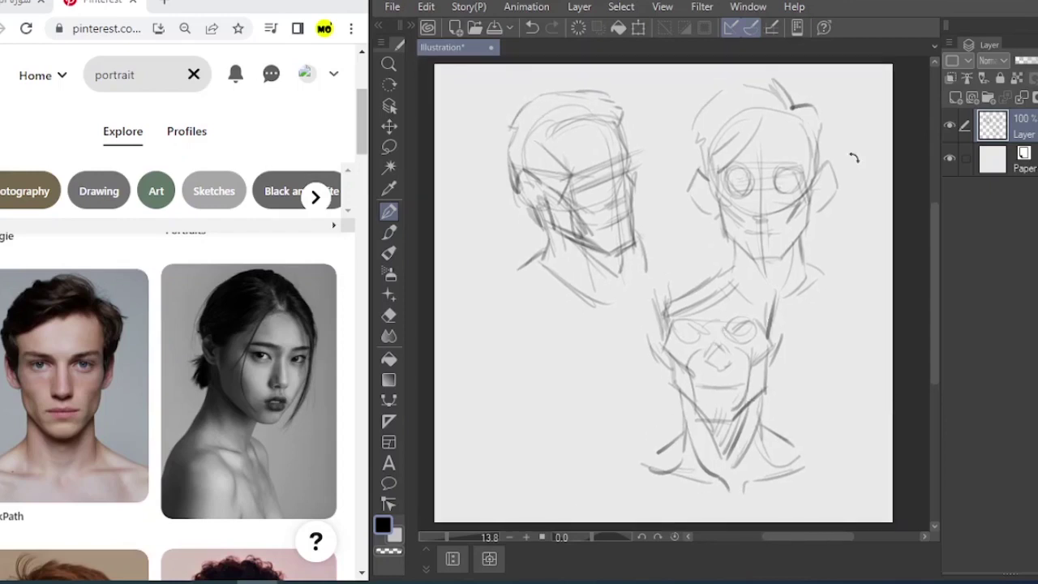
key(ctrl+t)
mouse_move(838, 76)
mouse_down()
mouse_move(791, 105)
mouse_move(770, 151)
mouse_up()
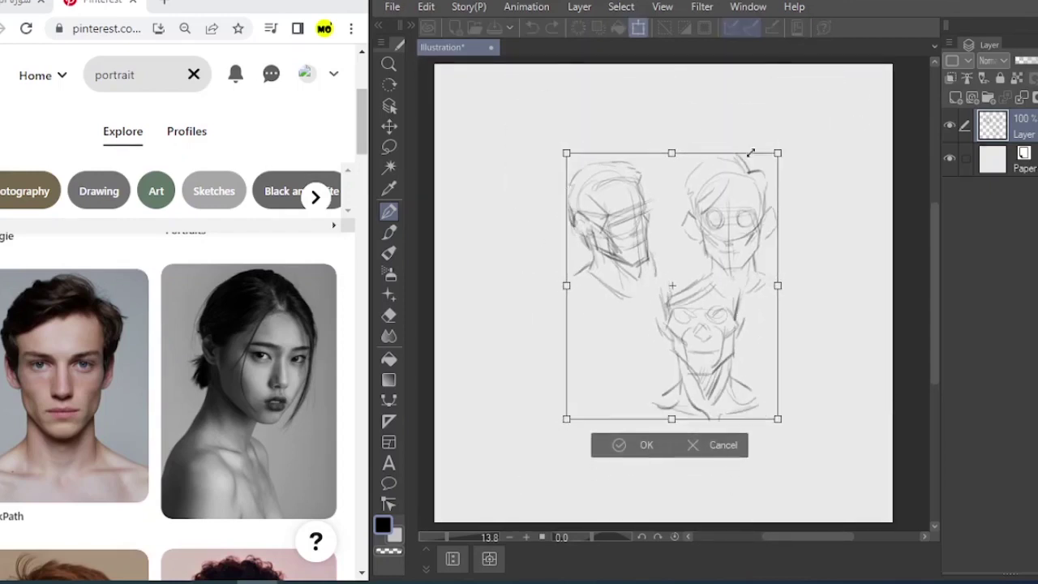
mouse_move(735, 214)
mouse_down()
mouse_move(815, 132)
mouse_move(834, 131)
mouse_up()
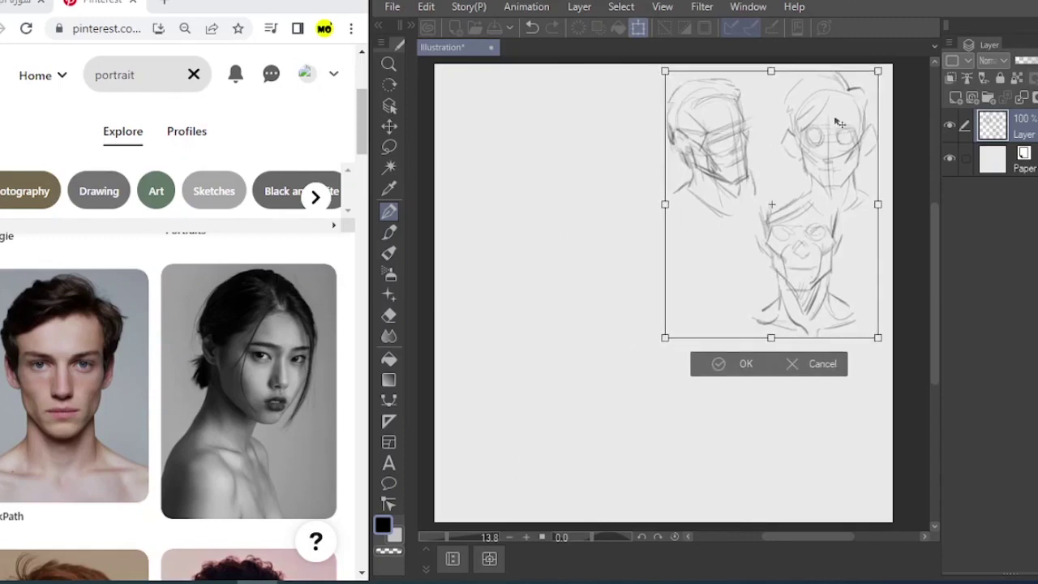
key(Return)
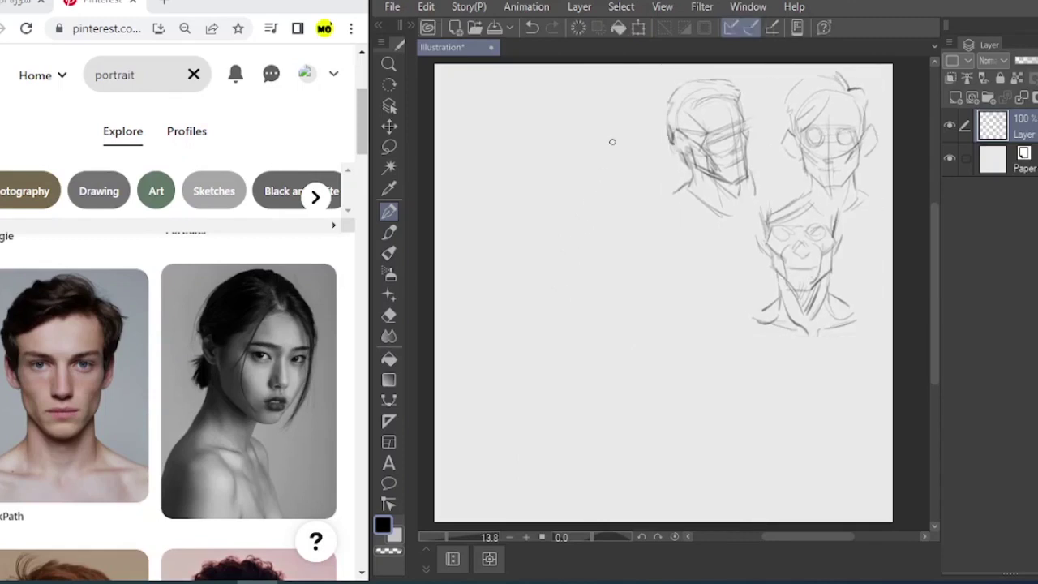
Start a fourth head in the canvas's free upper-left area with a cranium circle, brow line, centerline, side guides and side-plane oval.
mouse_move(556, 114)
mouse_down()
mouse_move(545, 174)
mouse_move(617, 171)
mouse_move(627, 143)
mouse_move(605, 192)
mouse_up()
drag(631, 147, 538, 153)
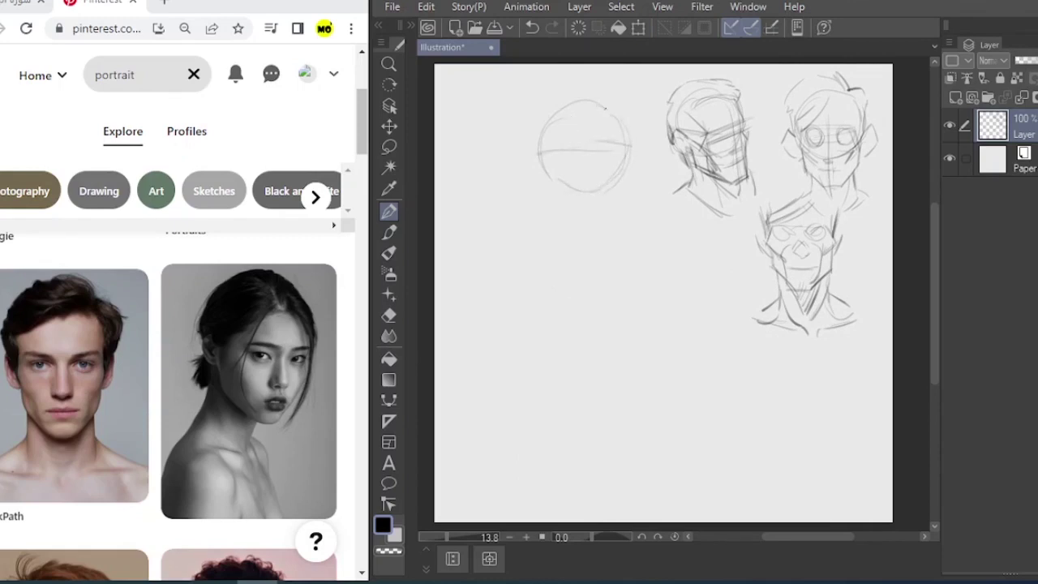
drag(604, 104, 606, 227)
drag(604, 165, 608, 243)
drag(619, 131, 623, 217)
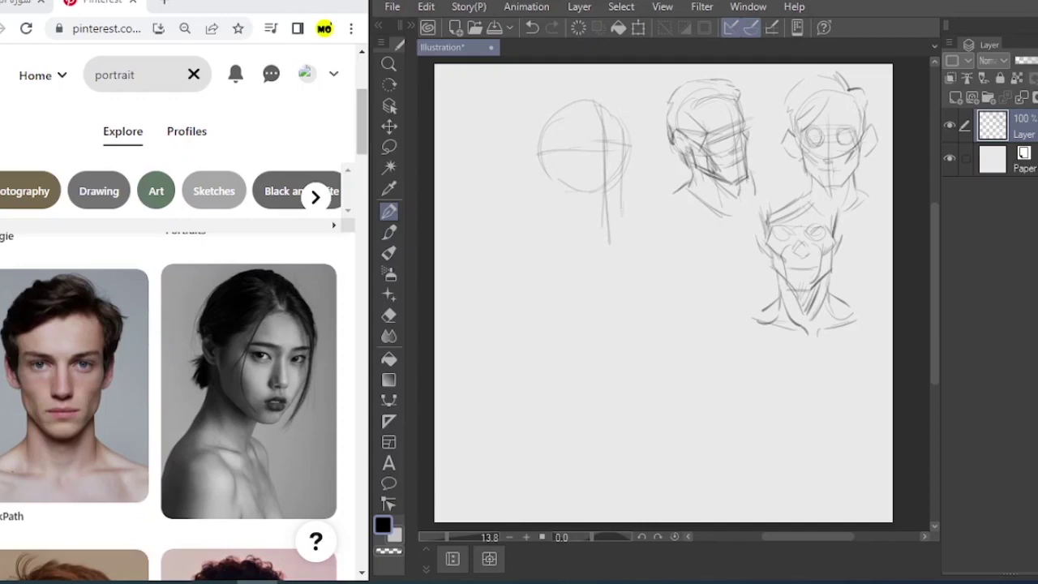
mouse_move(569, 133)
mouse_down()
mouse_move(574, 239)
mouse_move(542, 182)
mouse_move(552, 183)
mouse_move(545, 131)
mouse_move(618, 110)
mouse_up()
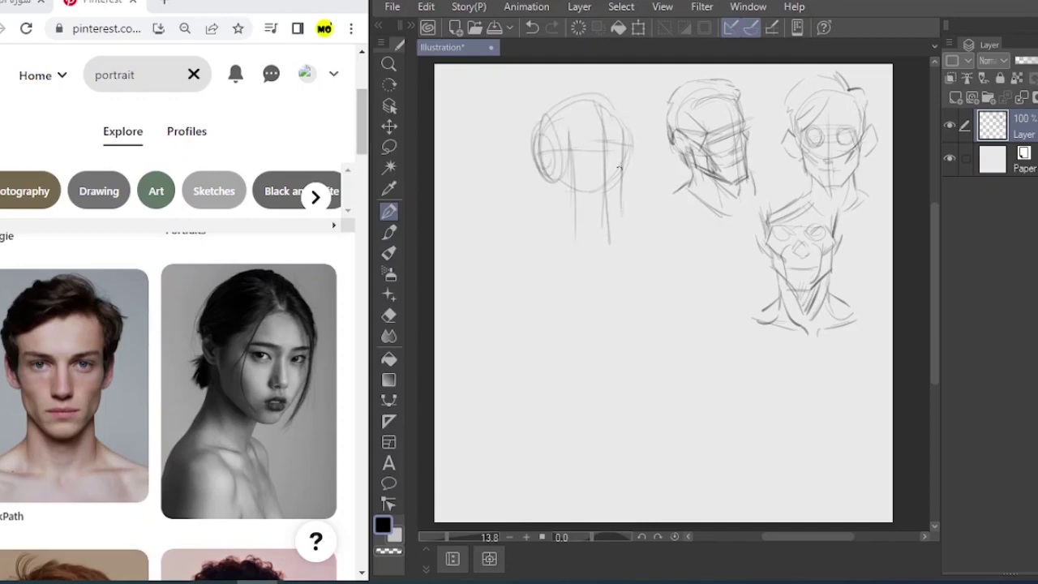
Sketch the curved brow and eye lines, the ear, the jaw and the hair strand framing the fourth head's far cheek.
drag(633, 162, 538, 159)
mouse_move(630, 156)
mouse_down()
mouse_move(613, 229)
mouse_move(614, 216)
mouse_move(600, 226)
mouse_move(554, 199)
mouse_up()
mouse_move(537, 144)
mouse_down()
mouse_move(529, 160)
mouse_move(547, 176)
mouse_up()
mouse_move(621, 164)
mouse_down()
mouse_move(576, 168)
mouse_move(627, 160)
mouse_move(588, 156)
mouse_move(625, 132)
mouse_move(602, 122)
mouse_move(625, 158)
mouse_move(619, 220)
mouse_up()
drag(630, 130, 632, 212)
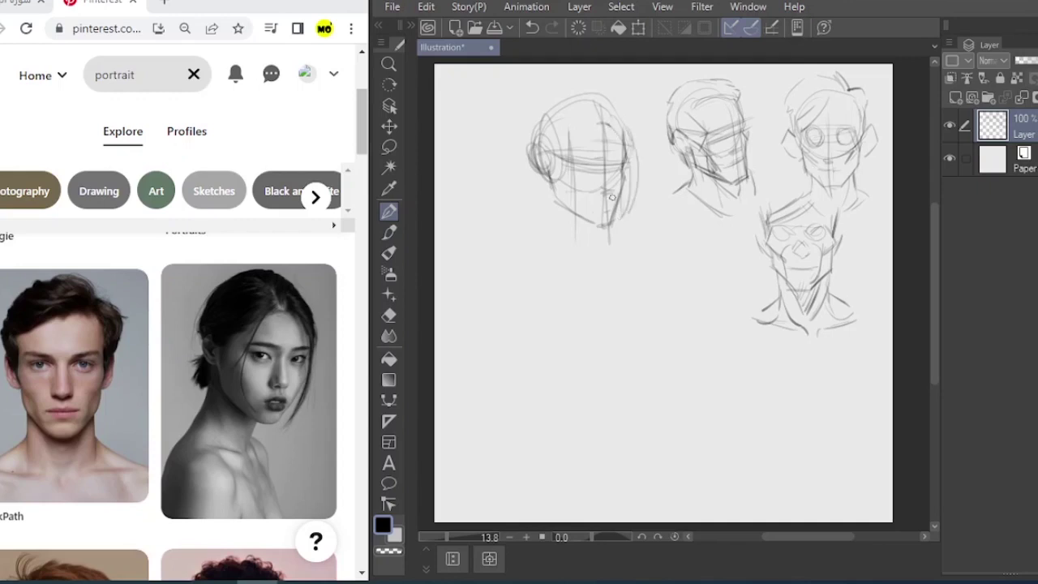
Draw the fourth figure's neck, rounded near shoulder, collarbones and armpit fold.
mouse_move(552, 185)
mouse_down()
mouse_move(585, 227)
mouse_move(593, 261)
mouse_move(610, 274)
mouse_move(629, 266)
mouse_move(623, 288)
mouse_up()
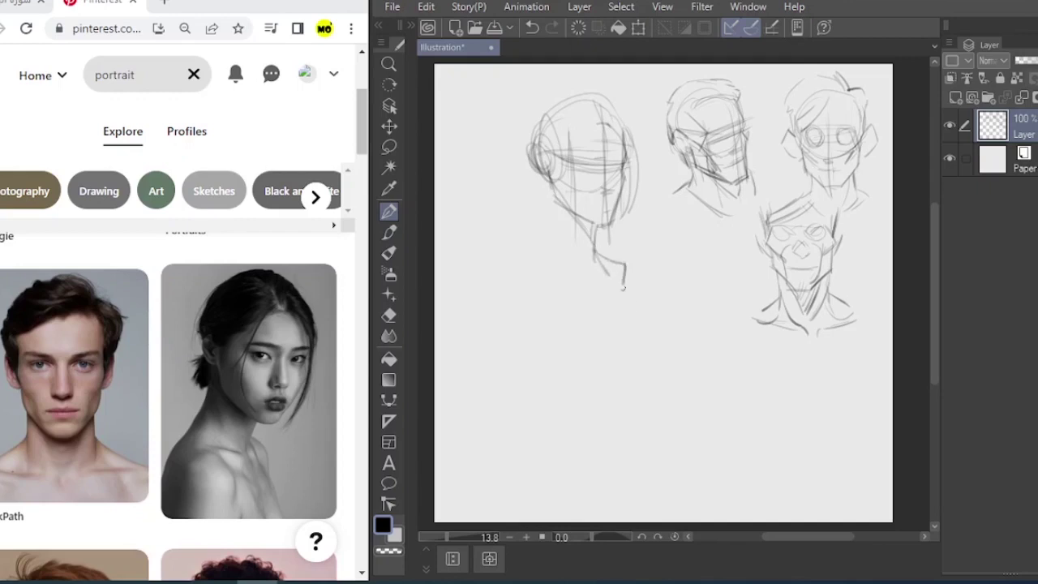
mouse_move(592, 256)
mouse_down()
mouse_move(597, 274)
mouse_move(556, 216)
mouse_up()
mouse_move(550, 177)
mouse_down()
mouse_move(543, 230)
mouse_move(546, 214)
mouse_move(509, 308)
mouse_up()
mouse_move(517, 307)
mouse_down()
mouse_move(580, 278)
mouse_move(566, 262)
mouse_up()
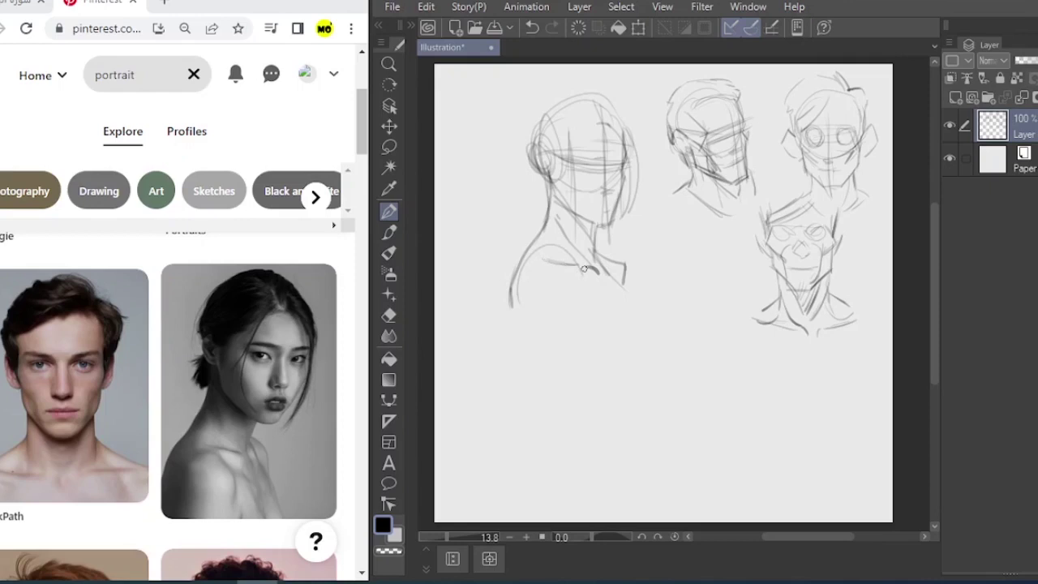
mouse_move(523, 295)
mouse_down()
mouse_move(565, 262)
mouse_move(587, 276)
mouse_move(579, 324)
mouse_move(588, 325)
mouse_up()
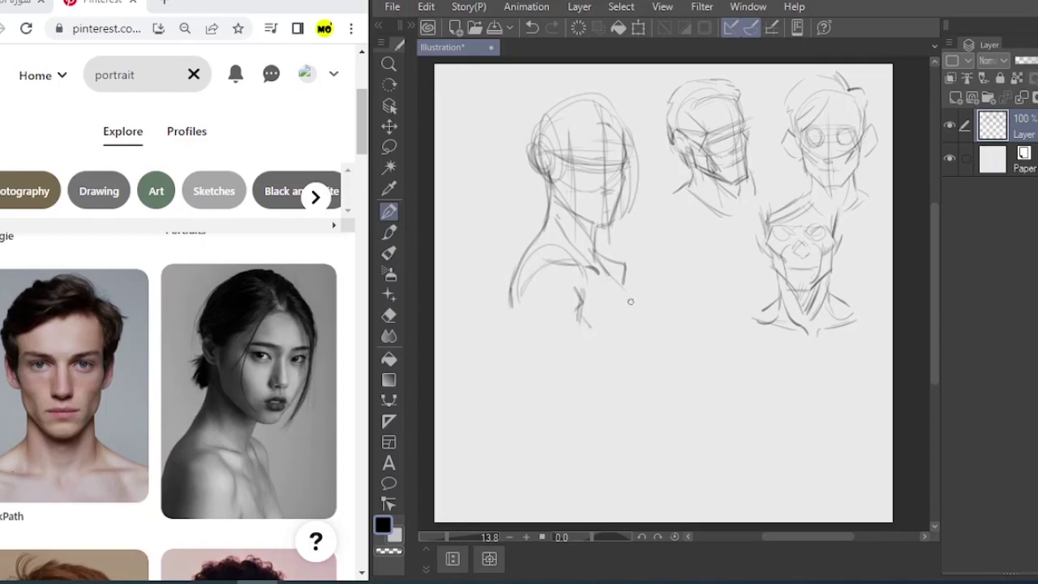
drag(621, 276, 627, 289)
Outline the fourth head's hair with the tied-back tuft behind the neck and the parting strands over the forehead.
mouse_move(536, 191)
mouse_down()
mouse_move(543, 219)
mouse_move(528, 197)
mouse_move(522, 143)
mouse_up()
mouse_move(597, 126)
mouse_down()
mouse_move(584, 97)
mouse_move(603, 121)
mouse_move(593, 92)
mouse_move(544, 99)
mouse_move(610, 105)
mouse_move(618, 117)
mouse_move(592, 102)
mouse_move(606, 98)
mouse_move(640, 153)
mouse_move(603, 226)
mouse_up()
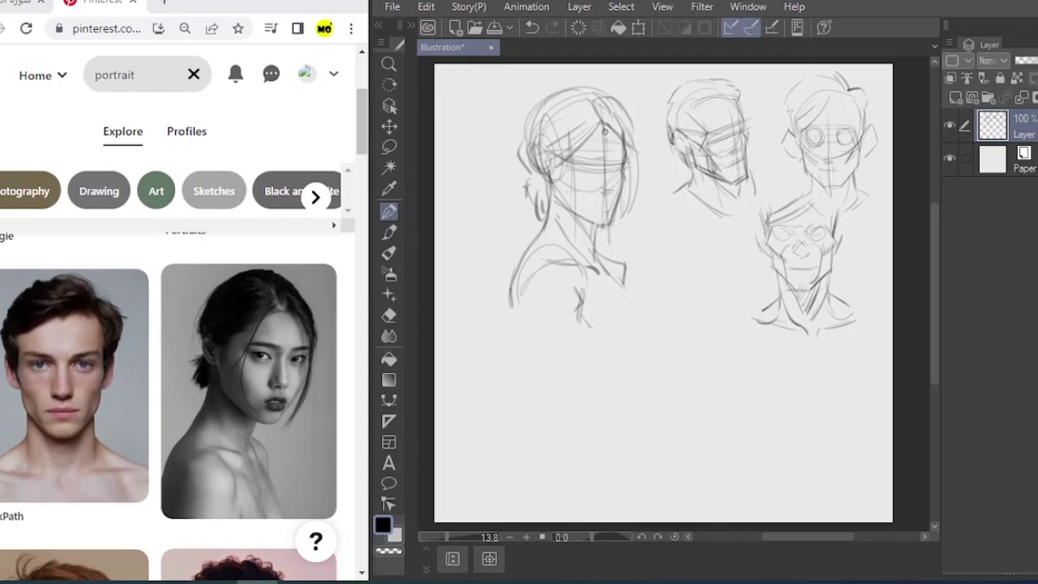
Darken the fourth head's hairline from the forehead parting back to the ear and add strands to its tied-back tuft.
mouse_move(605, 130)
mouse_down()
mouse_move(630, 144)
mouse_move(606, 127)
mouse_move(565, 154)
mouse_up()
mouse_move(603, 128)
mouse_down()
mouse_move(566, 153)
mouse_move(546, 148)
mouse_move(566, 152)
mouse_move(520, 191)
mouse_up()
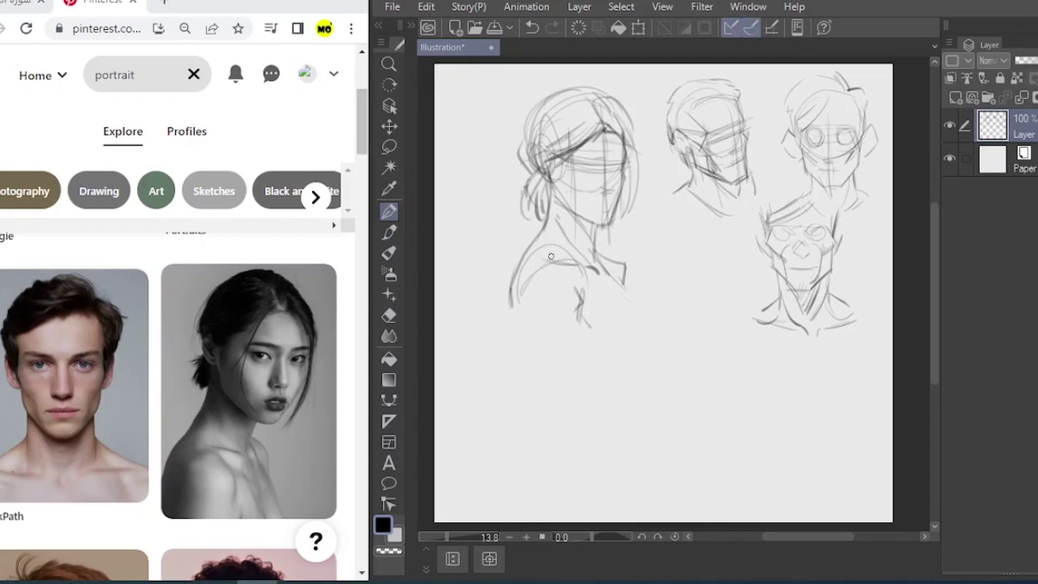
Start a fifth head below the others from the white-shirted young man's portrait, with cranium circle, curved brow lines, angular jaw and ear.
drag(364, 130, 365, 162)
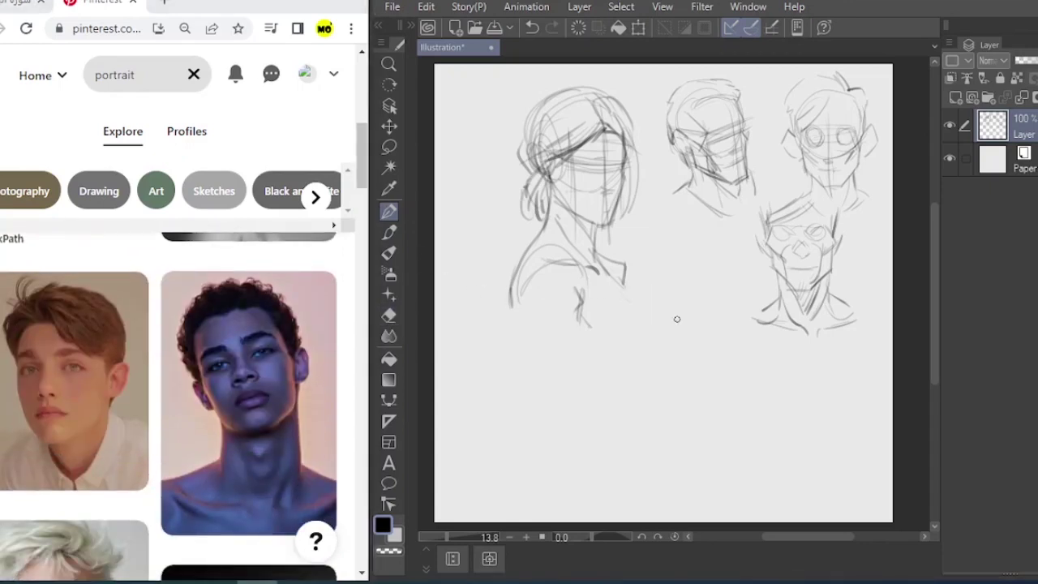
drag(681, 295, 640, 269)
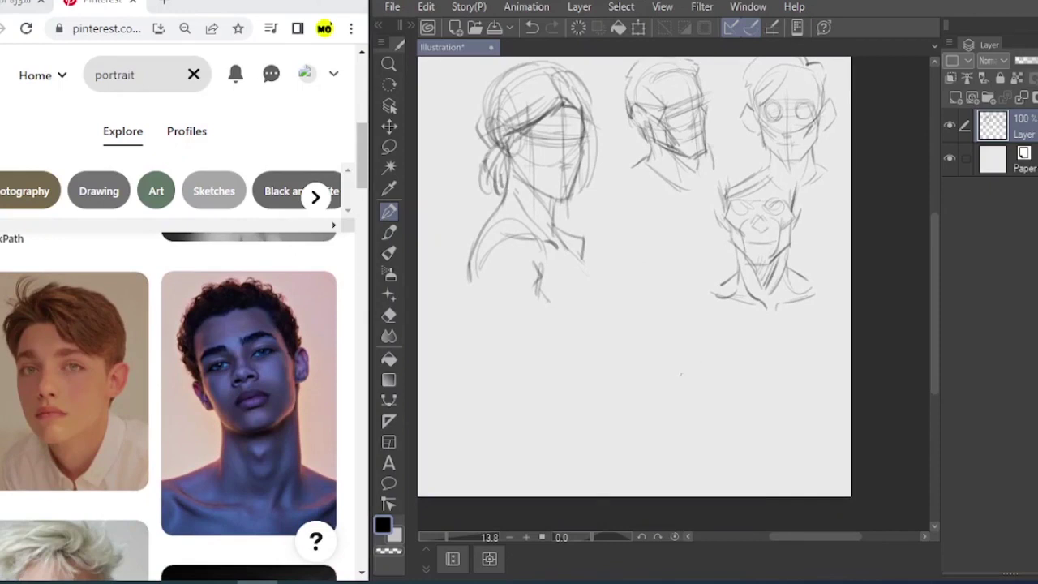
mouse_move(608, 350)
mouse_down()
mouse_move(601, 300)
mouse_move(667, 287)
mouse_move(684, 339)
mouse_up()
mouse_move(594, 339)
mouse_down()
mouse_move(676, 328)
mouse_move(667, 326)
mouse_up()
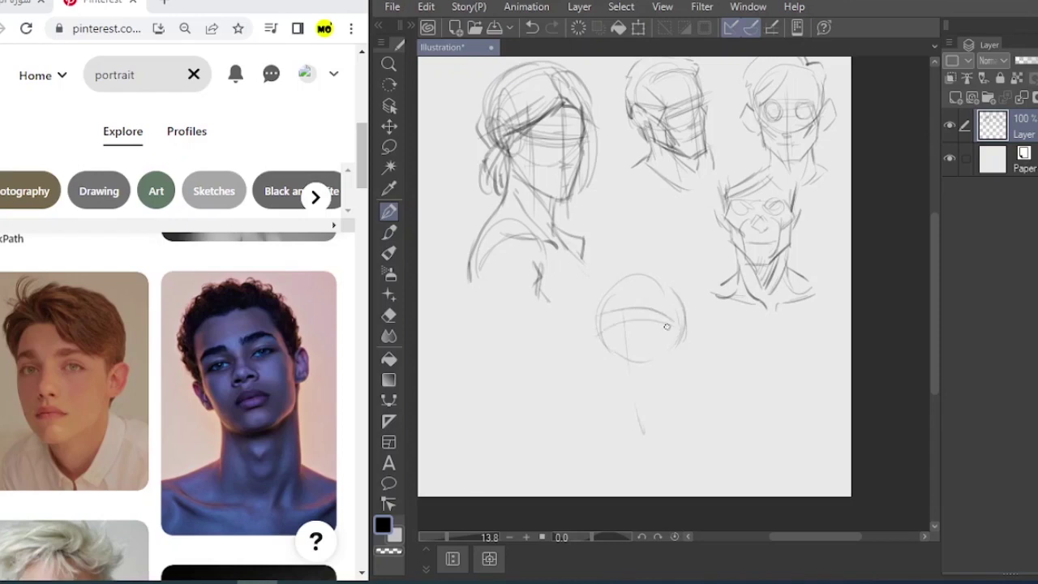
mouse_move(601, 290)
mouse_down()
mouse_move(601, 333)
mouse_move(628, 394)
mouse_move(658, 391)
mouse_move(683, 367)
mouse_move(687, 329)
mouse_up()
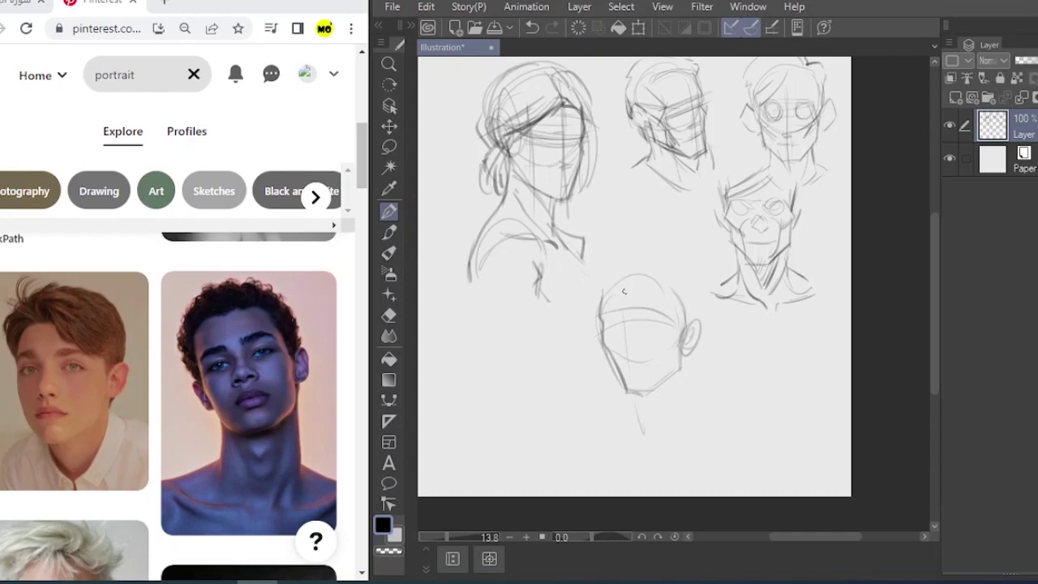
Sketch the fifth head's forelock and side hairline, plus the neck, V-shaped collar and short shoulder lines.
mouse_move(624, 290)
mouse_down()
mouse_move(606, 284)
mouse_move(621, 273)
mouse_move(659, 318)
mouse_move(681, 324)
mouse_move(680, 373)
mouse_move(668, 393)
mouse_move(642, 395)
mouse_up()
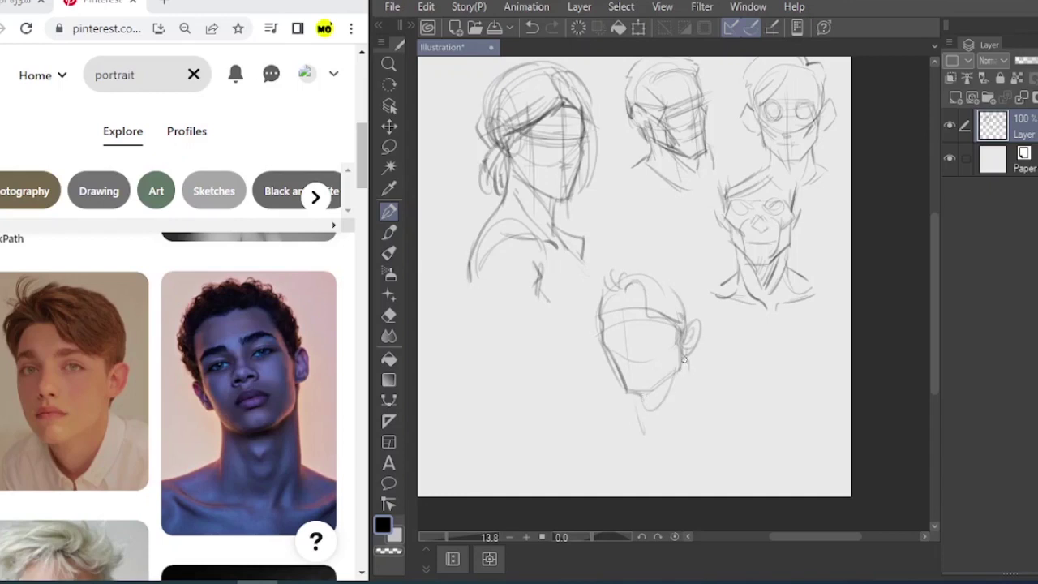
mouse_move(683, 359)
mouse_down()
mouse_move(665, 423)
mouse_move(633, 388)
mouse_move(661, 446)
mouse_up()
mouse_move(688, 353)
mouse_down()
mouse_move(699, 377)
mouse_move(663, 438)
mouse_up()
drag(626, 386, 608, 394)
drag(703, 375, 723, 376)
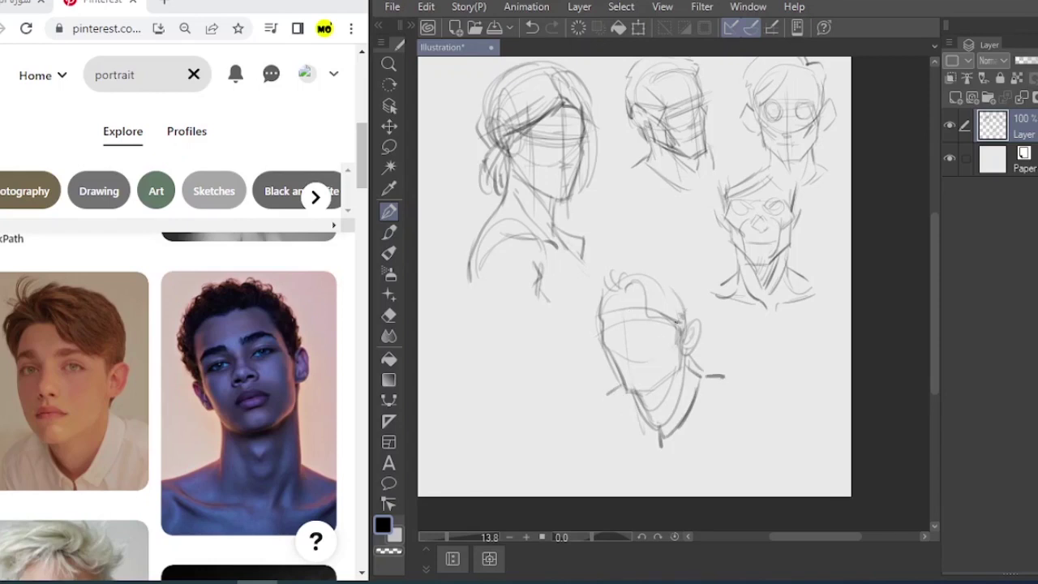
Add the fifth head's cheek plane line, nose and mouth marks, and the swept-up hair outline around the skull.
drag(677, 323, 638, 396)
mouse_move(598, 326)
mouse_down()
mouse_move(678, 323)
mouse_move(617, 346)
mouse_move(637, 349)
mouse_up()
mouse_move(606, 296)
mouse_down()
mouse_move(600, 282)
mouse_move(588, 311)
mouse_up()
mouse_move(622, 261)
mouse_down()
mouse_move(594, 269)
mouse_move(679, 259)
mouse_move(657, 263)
mouse_move(694, 317)
mouse_up()
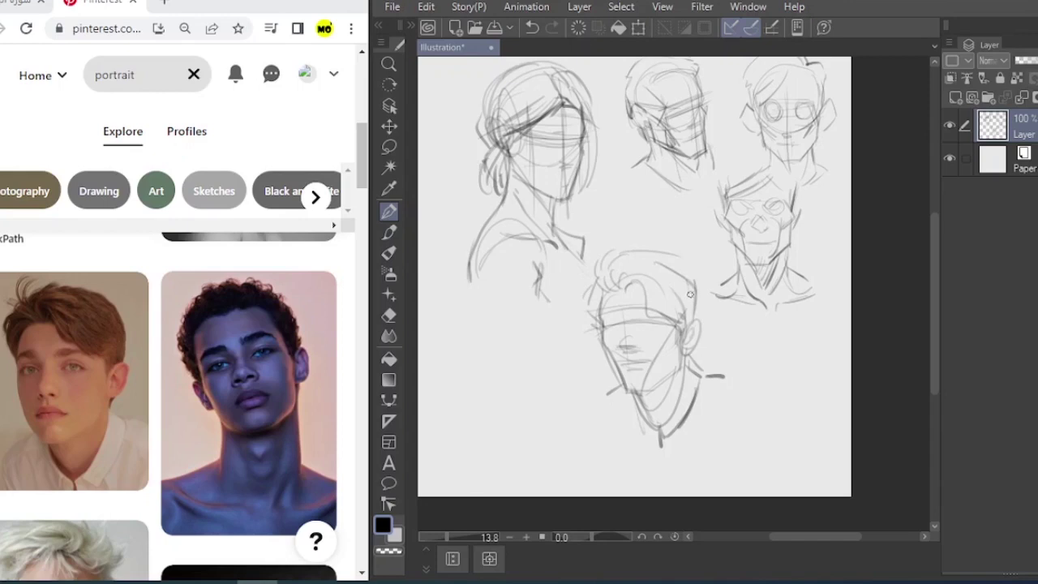
mouse_move(639, 253)
mouse_down()
mouse_move(679, 259)
mouse_move(696, 292)
mouse_move(686, 350)
mouse_move(622, 396)
mouse_up()
drag(665, 280, 647, 293)
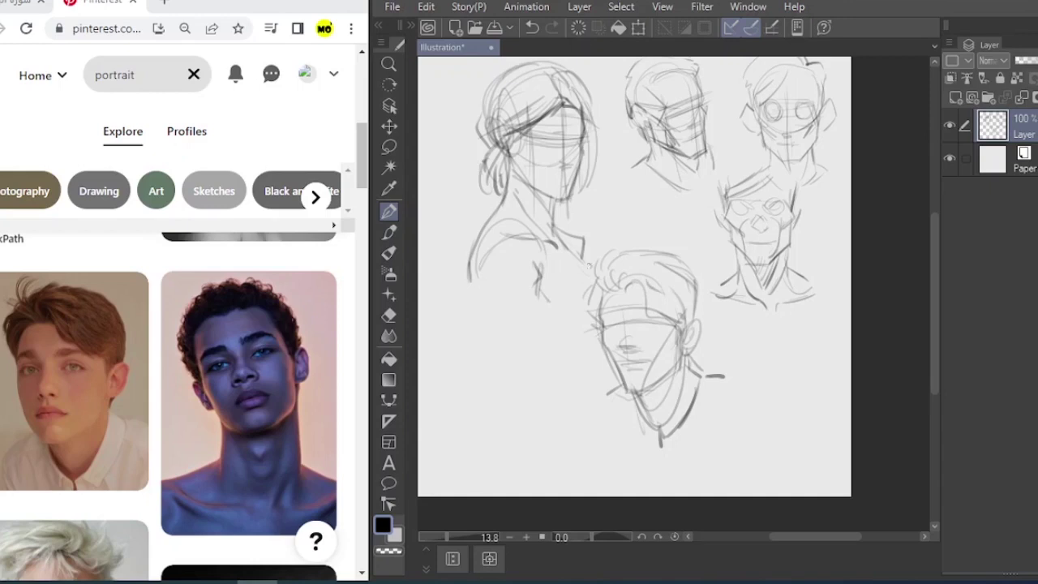
Lasso the fourth and fifth figures, scale them down slightly and move them up into the canvas's upper-left area.
drag(364, 169, 375, 231)
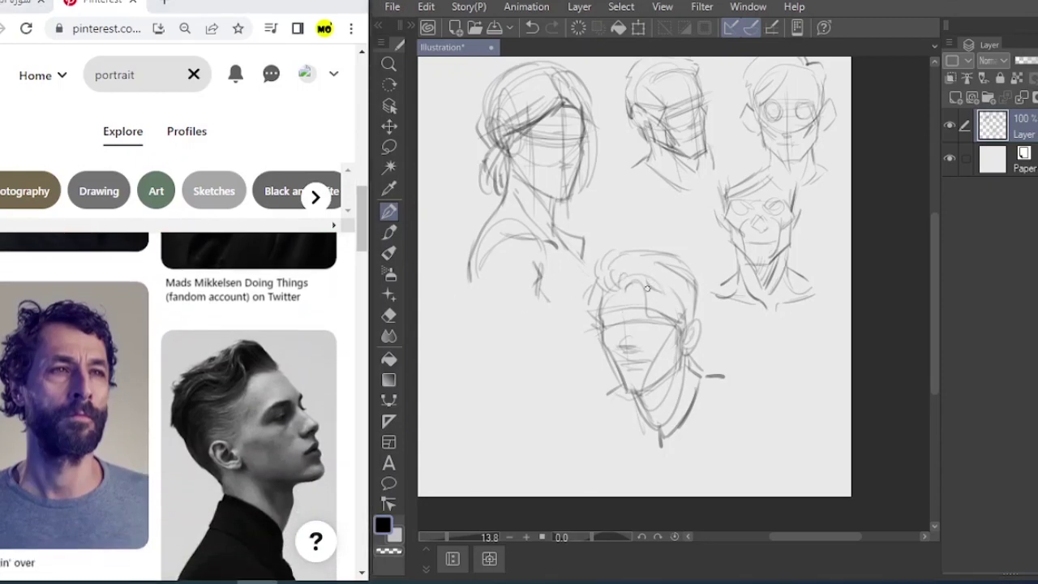
click(390, 145)
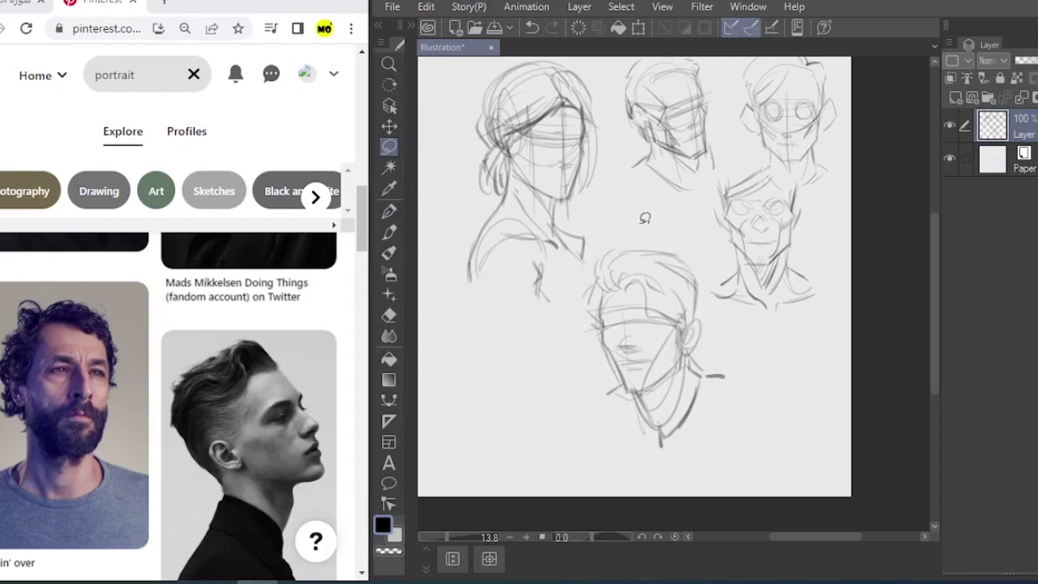
mouse_move(646, 218)
mouse_down()
mouse_move(595, 57)
mouse_move(510, 45)
mouse_move(472, 111)
mouse_move(456, 245)
mouse_move(470, 378)
mouse_move(632, 506)
mouse_move(767, 468)
mouse_move(724, 370)
mouse_move(711, 303)
mouse_move(641, 242)
mouse_up()
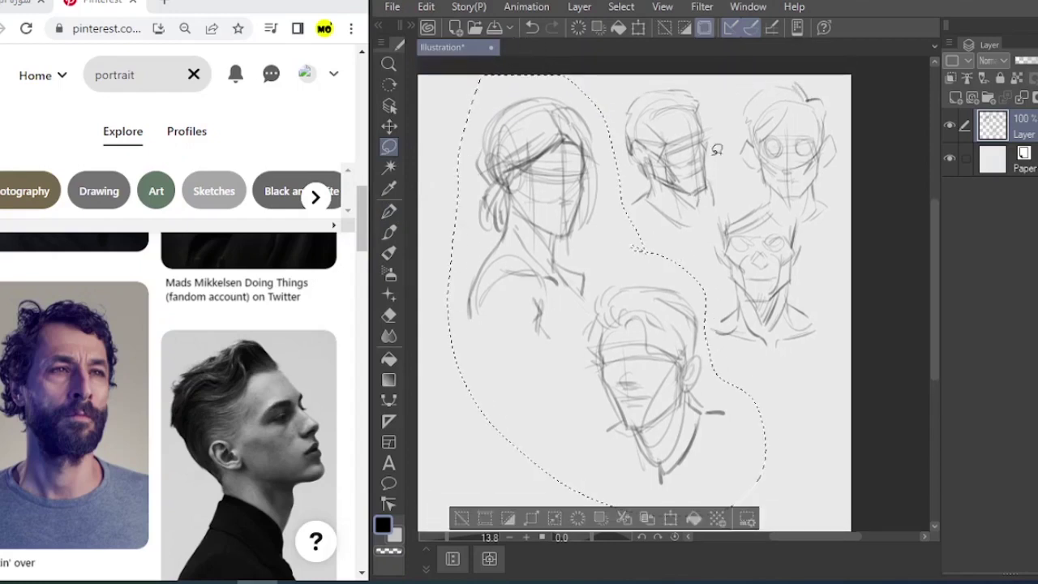
key(ctrl+t)
drag(763, 82, 740, 112)
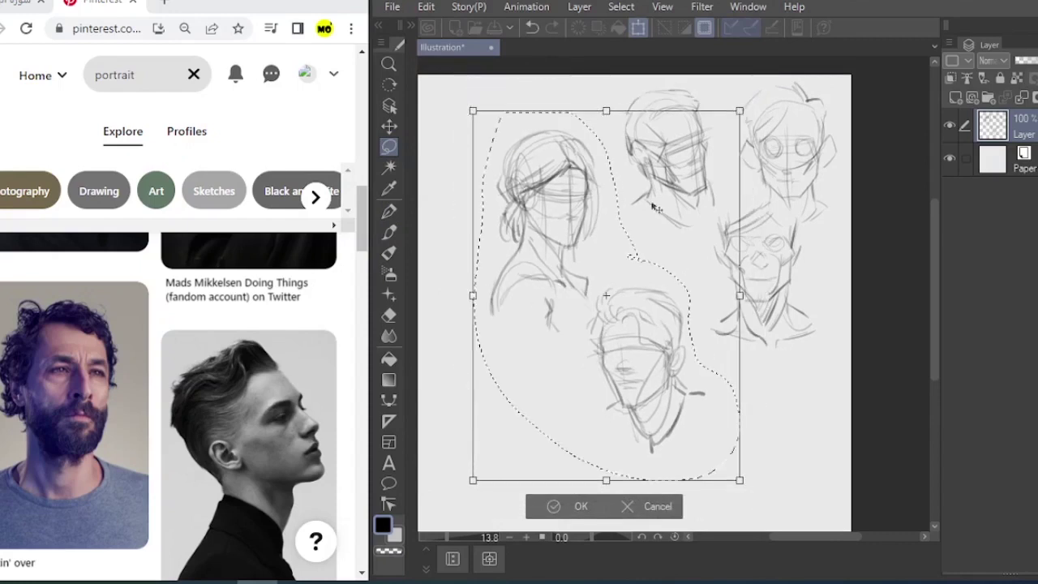
mouse_move(653, 210)
mouse_down()
mouse_move(615, 150)
mouse_move(612, 162)
mouse_up()
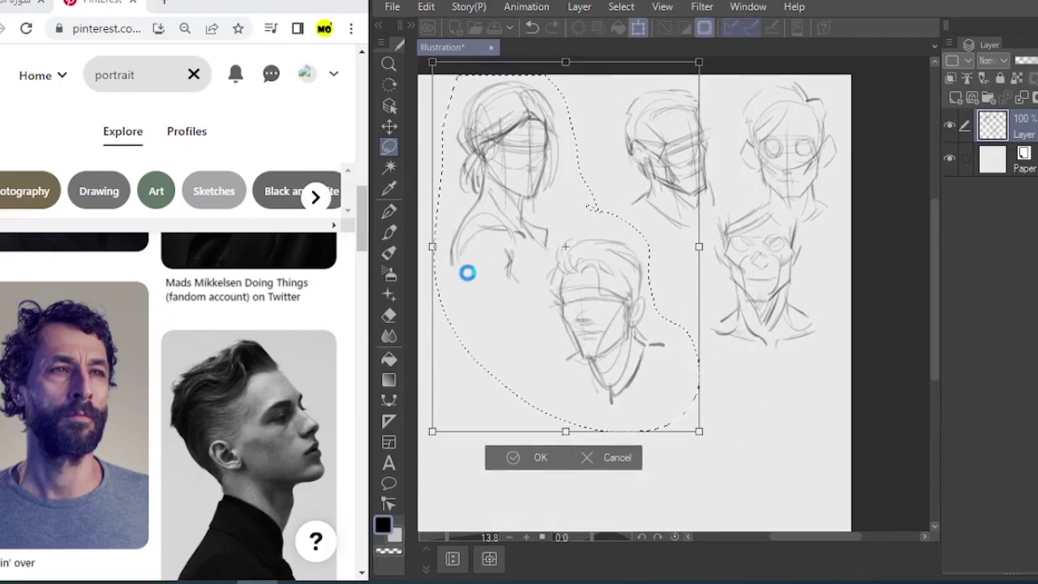
scroll(367, 243, down, 1)
scroll(366, 243, up, 1)
key(Return)
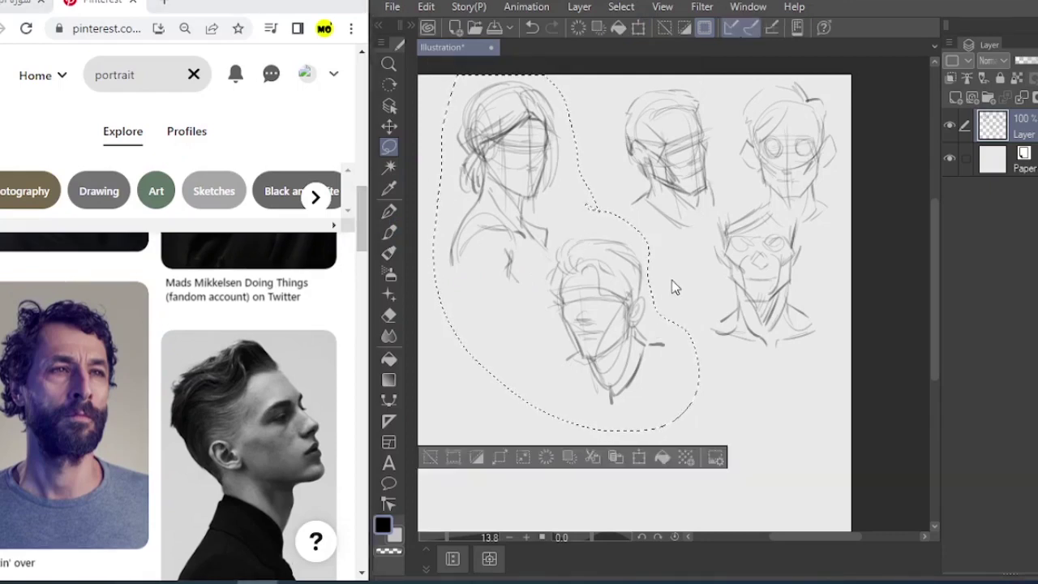
key(ctrl+d)
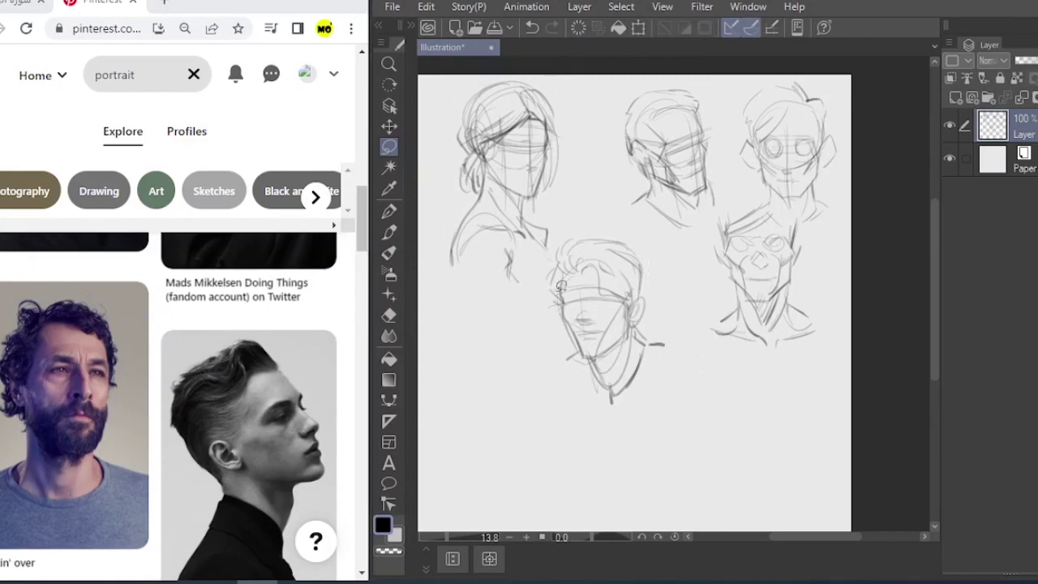
Start a sixth head in the lower-left area from the bearded man's portrait, with cranium circle, brow line, centerline, side plane and ear.
click(390, 212)
mouse_move(656, 269)
mouse_down()
mouse_move(705, 208)
mouse_move(739, 203)
mouse_up()
mouse_move(364, 220)
mouse_down()
mouse_move(365, 266)
mouse_move(360, 230)
mouse_up()
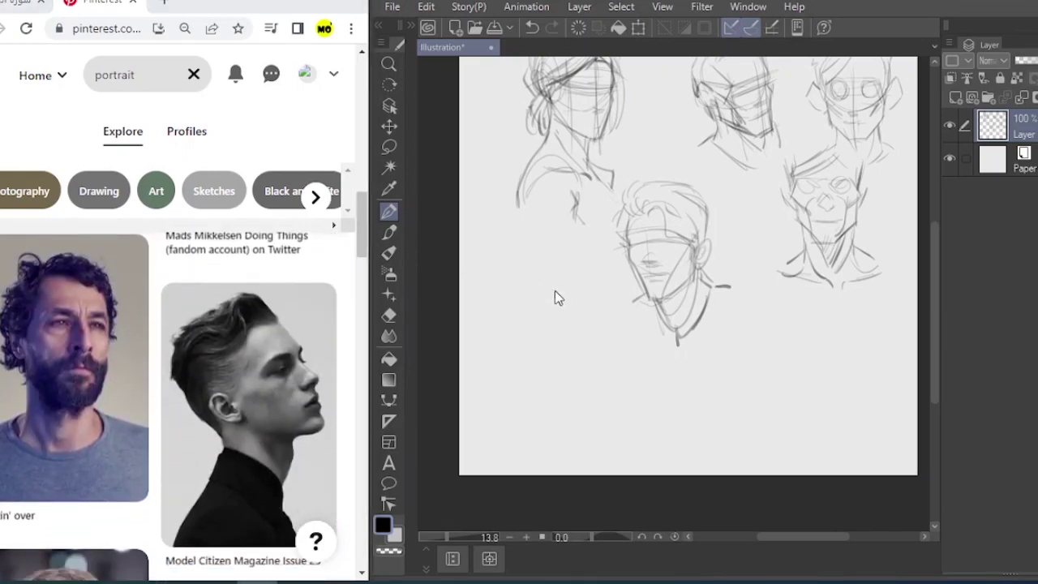
mouse_move(519, 277)
mouse_down()
mouse_move(592, 296)
mouse_move(605, 345)
mouse_move(513, 331)
mouse_up()
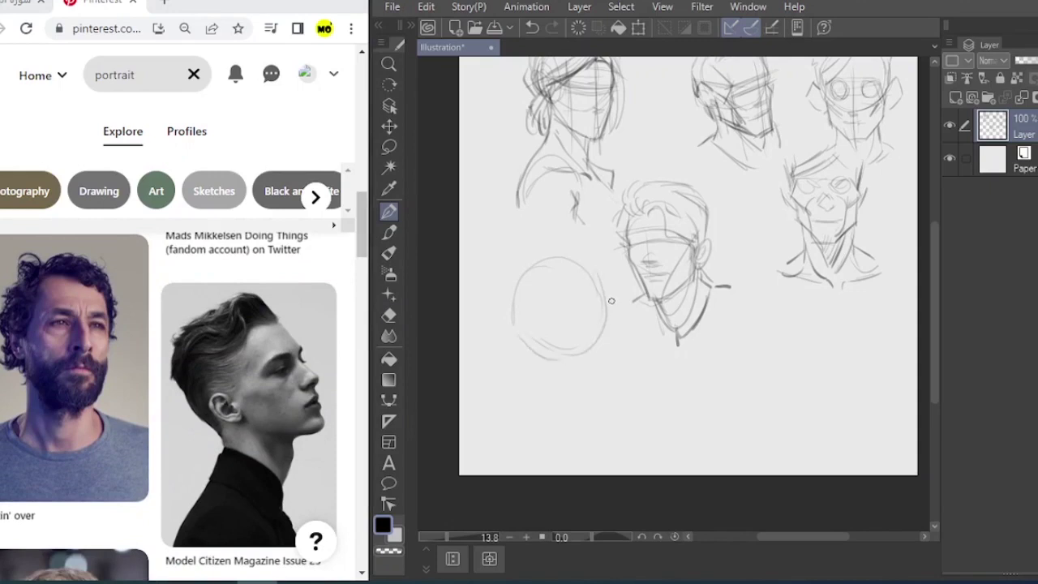
mouse_move(555, 295)
mouse_down()
mouse_move(606, 302)
mouse_move(500, 342)
mouse_move(590, 293)
mouse_move(553, 312)
mouse_up()
drag(573, 274, 590, 409)
mouse_move(579, 276)
mouse_down()
mouse_move(589, 407)
mouse_move(604, 341)
mouse_move(600, 354)
mouse_up()
mouse_move(543, 334)
mouse_down()
mouse_move(573, 352)
mouse_move(547, 286)
mouse_up()
mouse_move(504, 319)
mouse_down()
mouse_move(519, 350)
mouse_move(532, 353)
mouse_move(527, 345)
mouse_move(579, 394)
mouse_up()
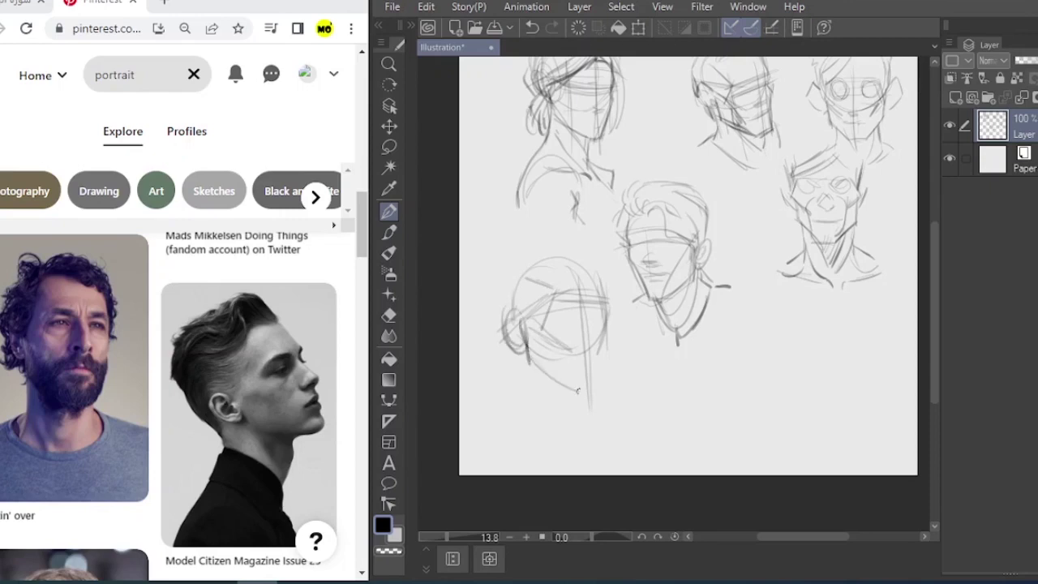
Draw the sixth head's jaw and far cheek, the neck with its round T-shirt collar, and curls around the ear.
drag(532, 363, 581, 395)
mouse_move(613, 308)
mouse_down()
mouse_move(600, 384)
mouse_move(566, 388)
mouse_move(572, 394)
mouse_move(559, 374)
mouse_move(523, 417)
mouse_up()
mouse_move(525, 358)
mouse_down()
mouse_move(518, 407)
mouse_move(578, 421)
mouse_up()
mouse_move(587, 386)
mouse_down()
mouse_move(579, 415)
mouse_move(595, 394)
mouse_move(606, 420)
mouse_move(516, 416)
mouse_move(531, 420)
mouse_up()
drag(519, 405, 508, 396)
mouse_move(496, 295)
mouse_down()
mouse_move(492, 322)
mouse_move(526, 370)
mouse_up()
mouse_move(506, 297)
mouse_down()
mouse_move(523, 259)
mouse_move(537, 302)
mouse_move(516, 316)
mouse_move(530, 347)
mouse_move(614, 321)
mouse_up()
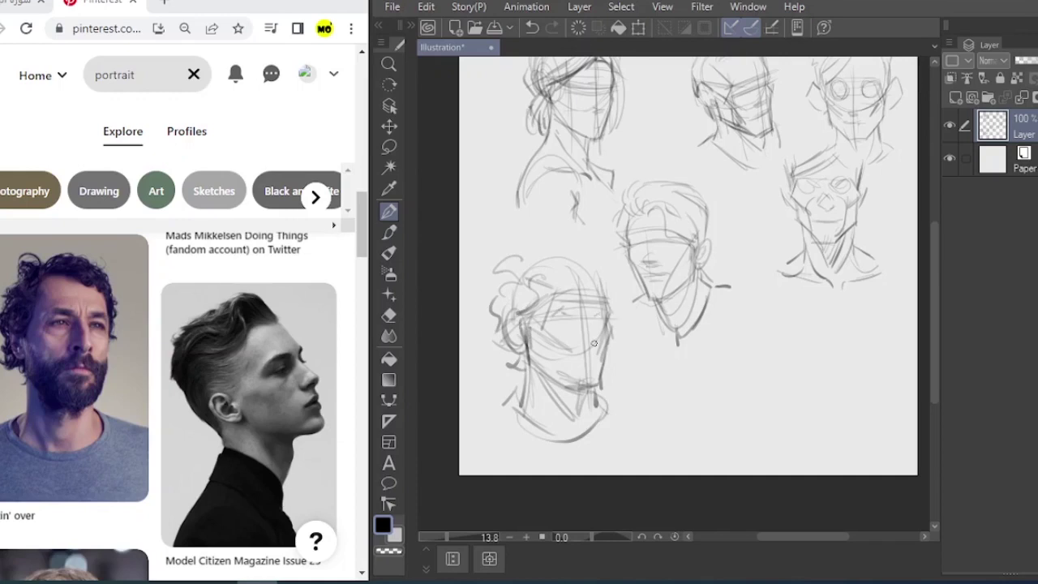
Mark the sixth head's nose and mouth, hatch in the beard, and outline the curly hair over the forehead and crown.
mouse_move(581, 333)
mouse_down()
mouse_move(580, 354)
mouse_move(542, 372)
mouse_up()
drag(542, 335, 546, 378)
mouse_move(549, 342)
mouse_down()
mouse_move(549, 379)
mouse_move(600, 367)
mouse_move(611, 347)
mouse_up()
drag(543, 261, 613, 320)
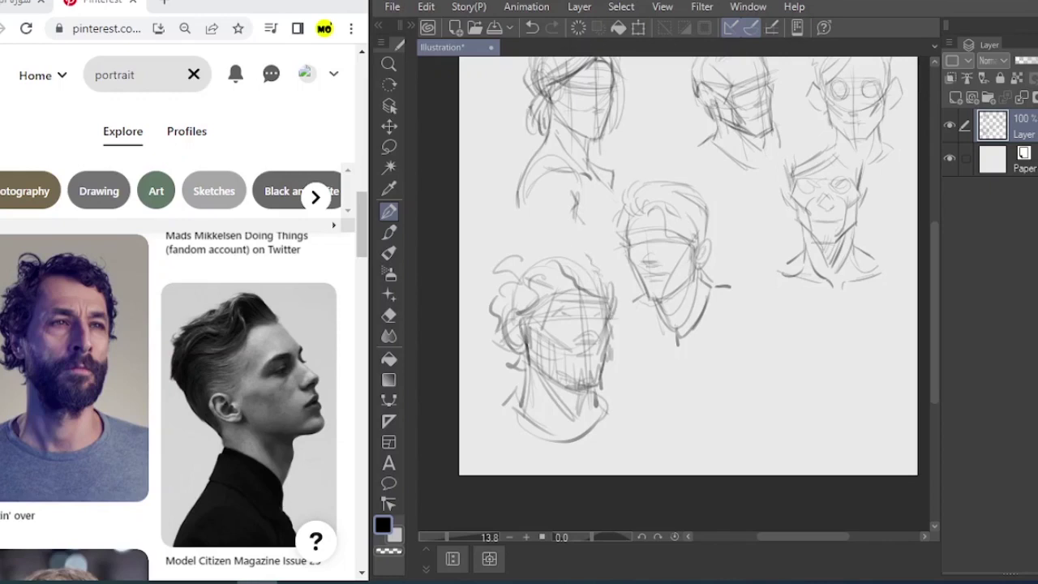
mouse_move(584, 258)
mouse_down()
mouse_move(548, 250)
mouse_move(524, 268)
mouse_up()
Start a seventh head in the lower-right area from a new portrait, with cranium circle, angled brow line, centerline and far face contour.
drag(363, 255, 373, 325)
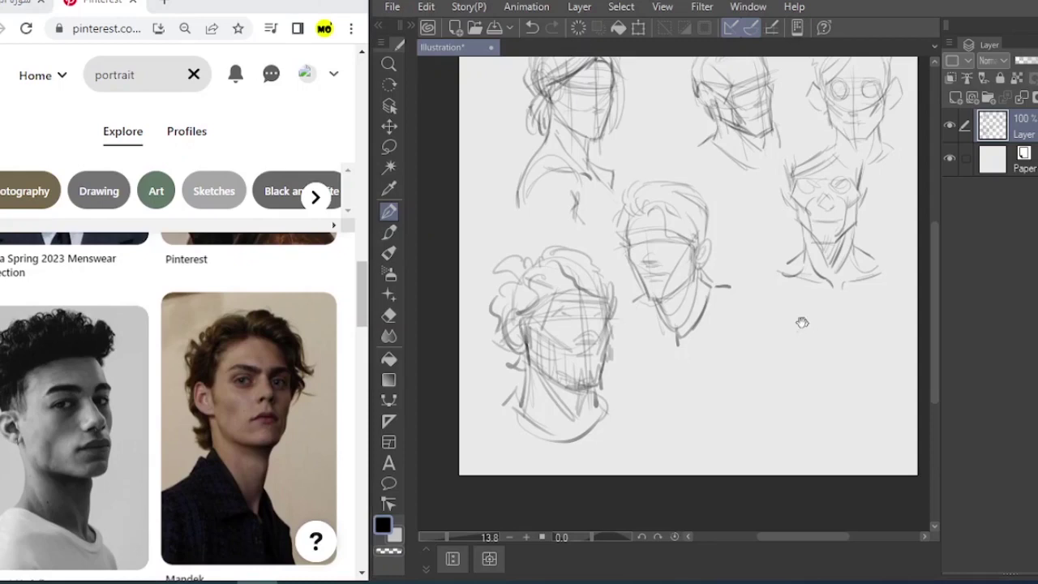
mouse_move(801, 322)
mouse_down()
mouse_move(730, 263)
mouse_move(678, 308)
mouse_move(753, 285)
mouse_move(748, 323)
mouse_move(693, 330)
mouse_move(731, 334)
mouse_up()
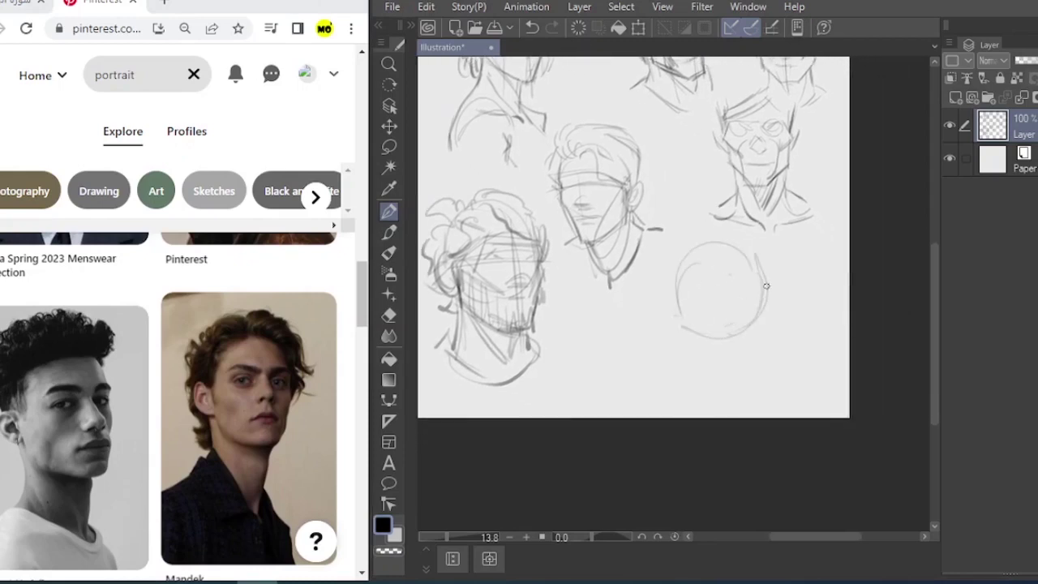
mouse_move(728, 275)
mouse_down()
mouse_move(757, 282)
mouse_move(677, 312)
mouse_up()
drag(708, 278, 675, 316)
drag(752, 258, 757, 389)
mouse_move(750, 253)
mouse_down()
mouse_move(764, 280)
mouse_move(763, 348)
mouse_up()
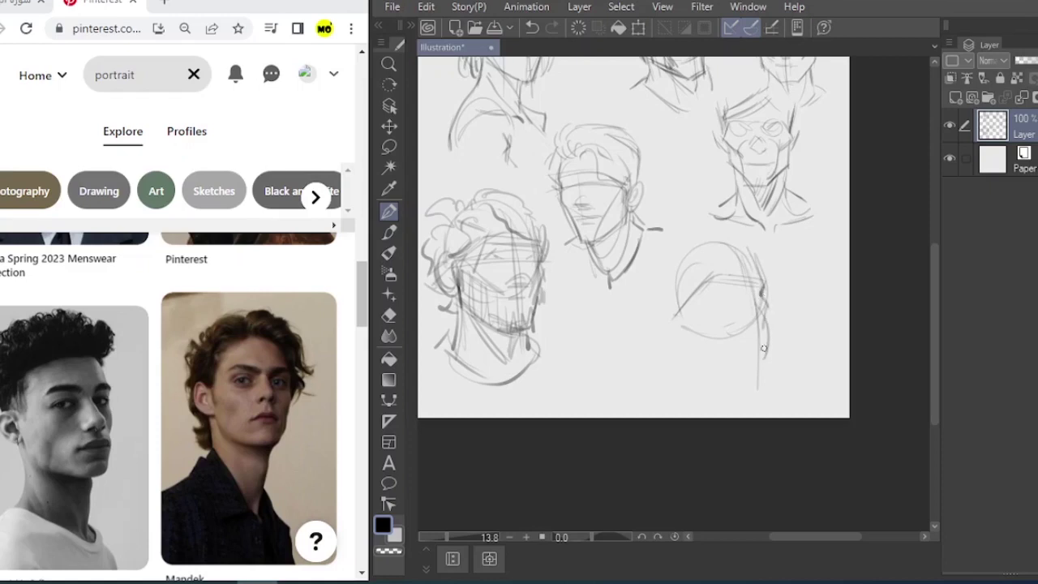
Draw the seventh head's jaw and chin, the rounded mouth-area form, and reinforced brow lines across the face.
drag(725, 312, 759, 348)
mouse_move(683, 315)
mouse_down()
mouse_move(709, 353)
mouse_move(741, 366)
mouse_up()
drag(735, 307, 713, 334)
drag(720, 320, 713, 344)
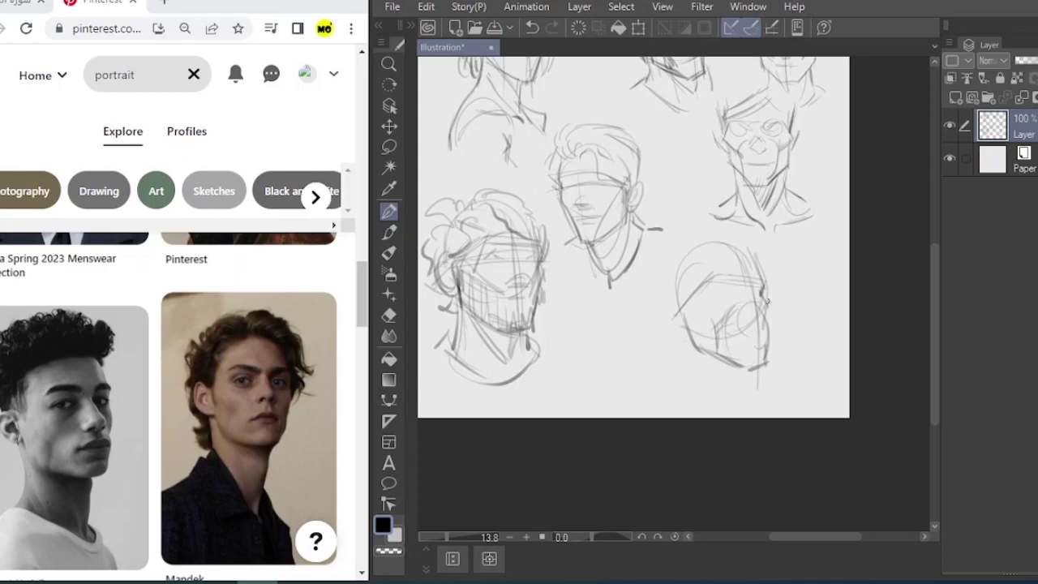
drag(767, 297, 710, 293)
drag(782, 279, 706, 280)
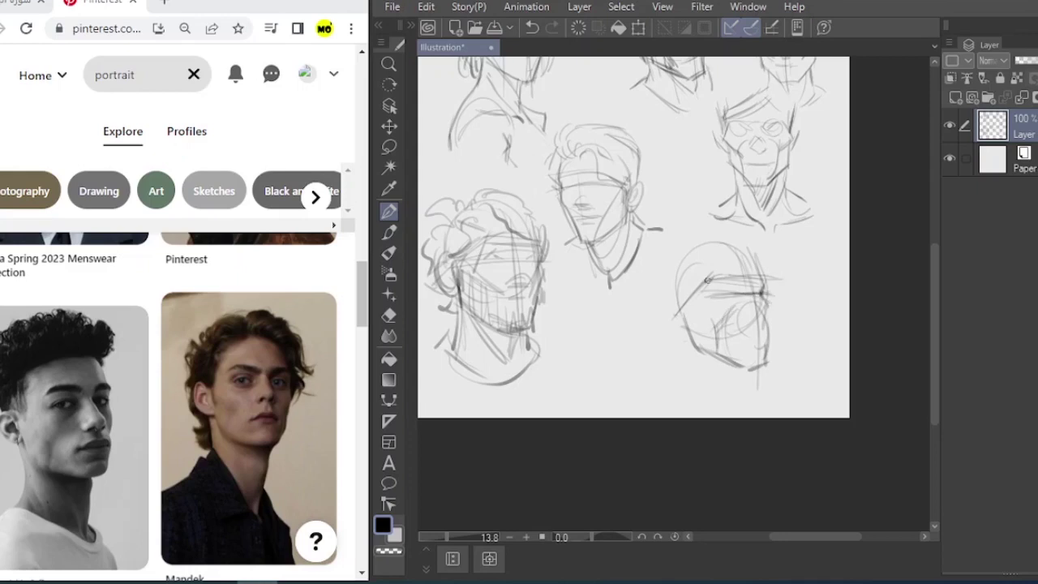
Add the seventh head's ear, the hairline over the temple and forehead, and the large outline of the hair mass.
mouse_move(681, 318)
mouse_down()
mouse_move(662, 312)
mouse_move(675, 336)
mouse_move(687, 273)
mouse_up()
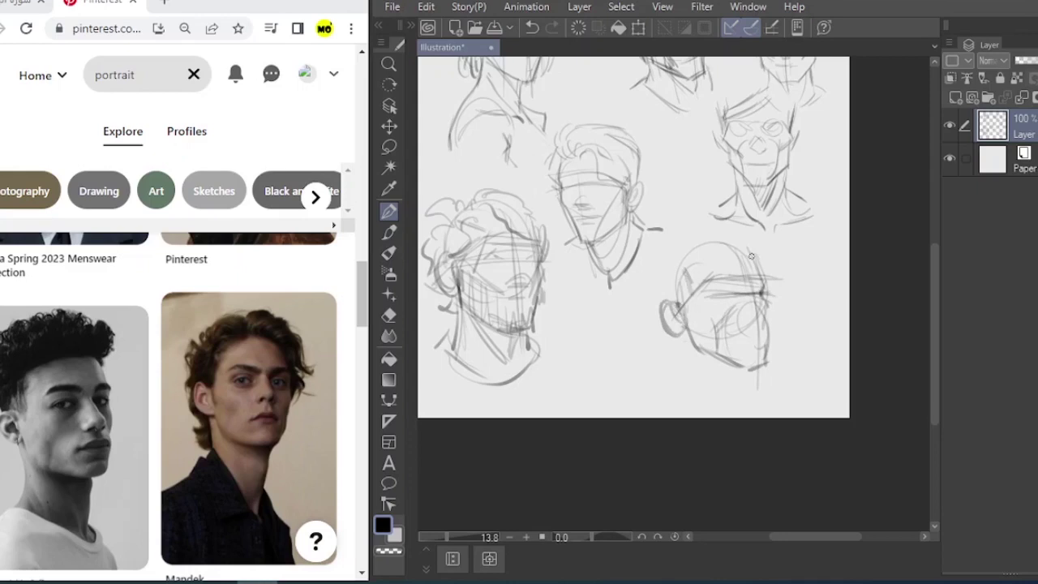
mouse_move(750, 256)
mouse_down()
mouse_move(715, 245)
mouse_move(688, 256)
mouse_move(656, 307)
mouse_move(639, 246)
mouse_move(707, 204)
mouse_up()
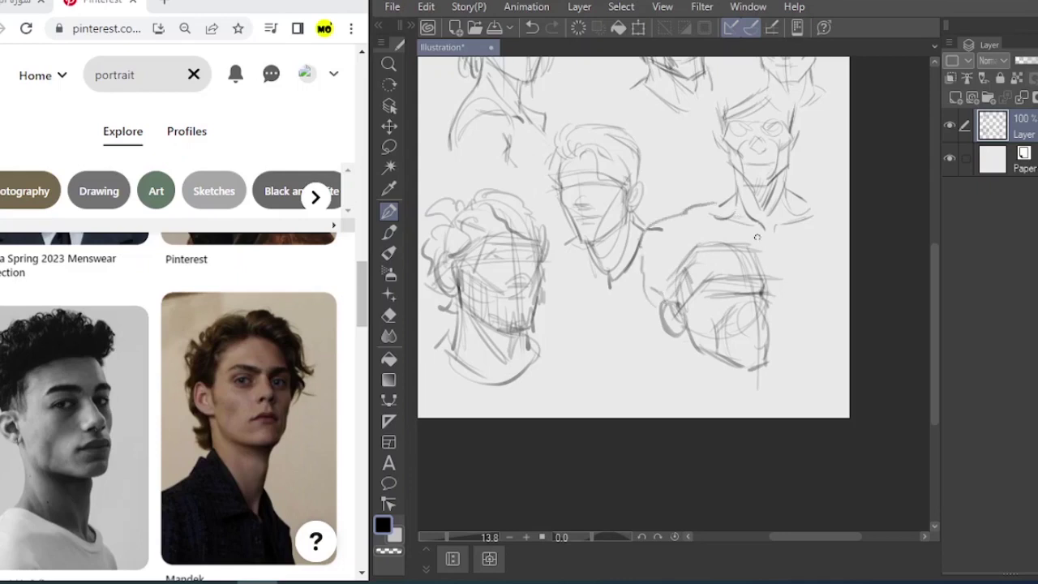
mouse_move(758, 243)
mouse_down()
mouse_move(754, 214)
mouse_move(714, 197)
mouse_up()
mouse_move(696, 252)
mouse_down()
mouse_move(676, 276)
mouse_move(743, 236)
mouse_move(759, 245)
mouse_up()
Sketch the seventh head's neck and round neckline, and darken the back contour of the hair down to the ear.
mouse_move(697, 286)
mouse_down()
mouse_move(738, 269)
mouse_move(757, 357)
mouse_move(744, 399)
mouse_move(754, 412)
mouse_up()
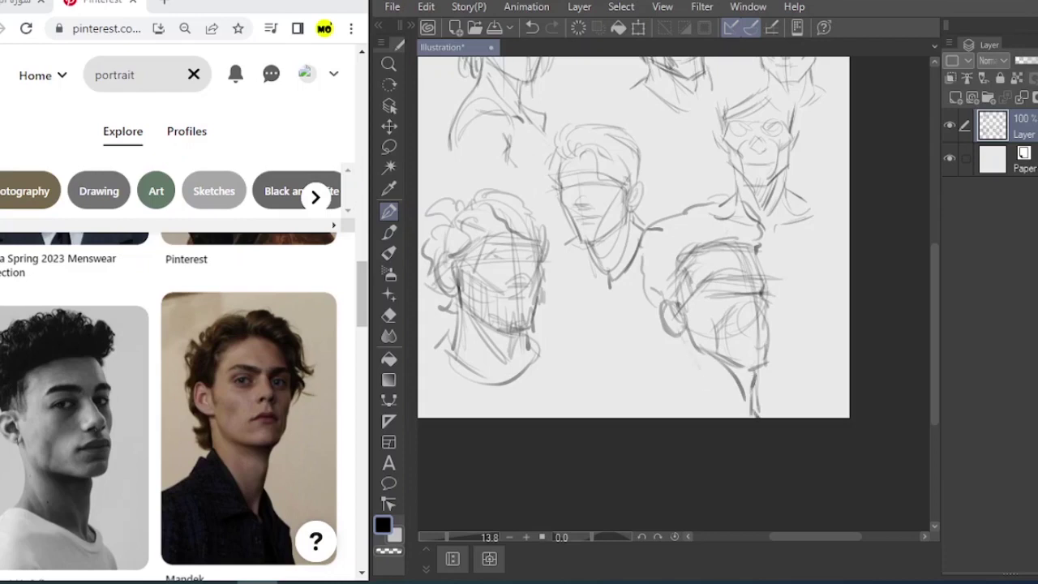
mouse_move(687, 339)
mouse_down()
mouse_move(706, 405)
mouse_move(685, 401)
mouse_move(685, 381)
mouse_move(673, 395)
mouse_move(715, 413)
mouse_up()
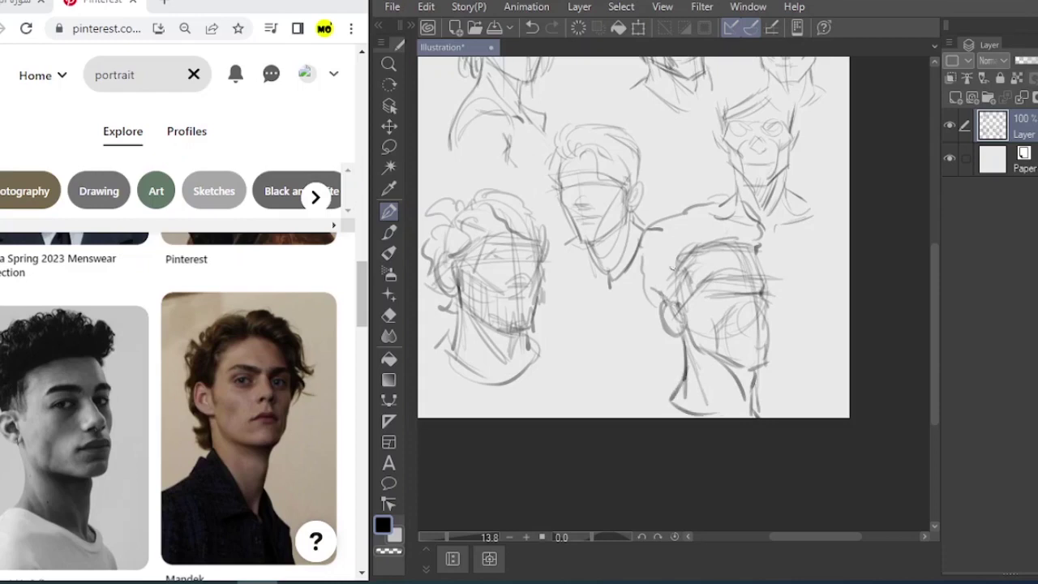
mouse_move(675, 267)
mouse_down()
mouse_move(655, 293)
mouse_move(639, 269)
mouse_up()
mouse_move(652, 229)
mouse_down()
mouse_move(641, 274)
mouse_move(669, 319)
mouse_up()
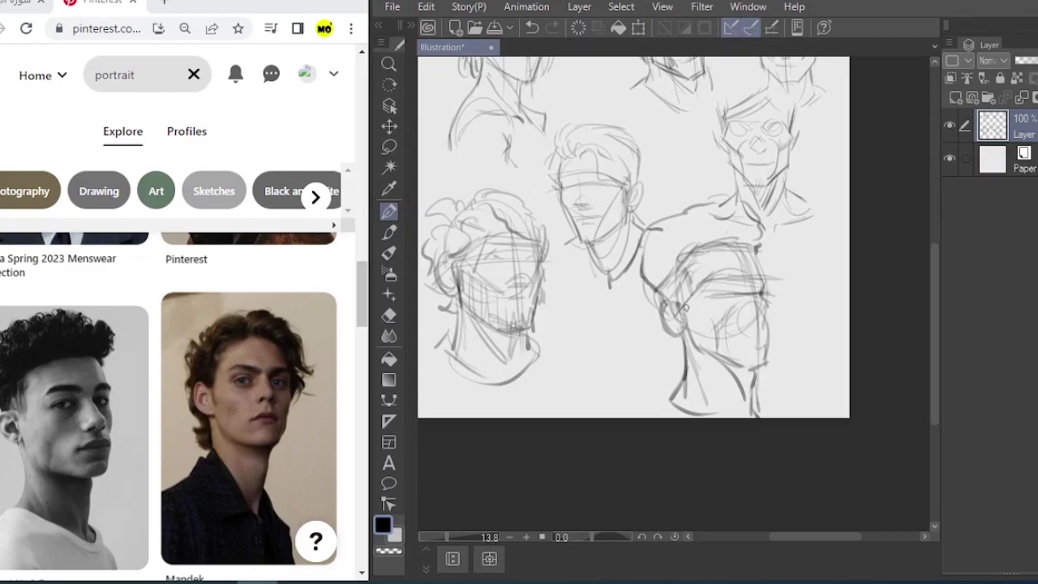
Scale down the layer holding all seven heads and move it to the upper-right part of the canvas.
scroll(352, 313, down, 4)
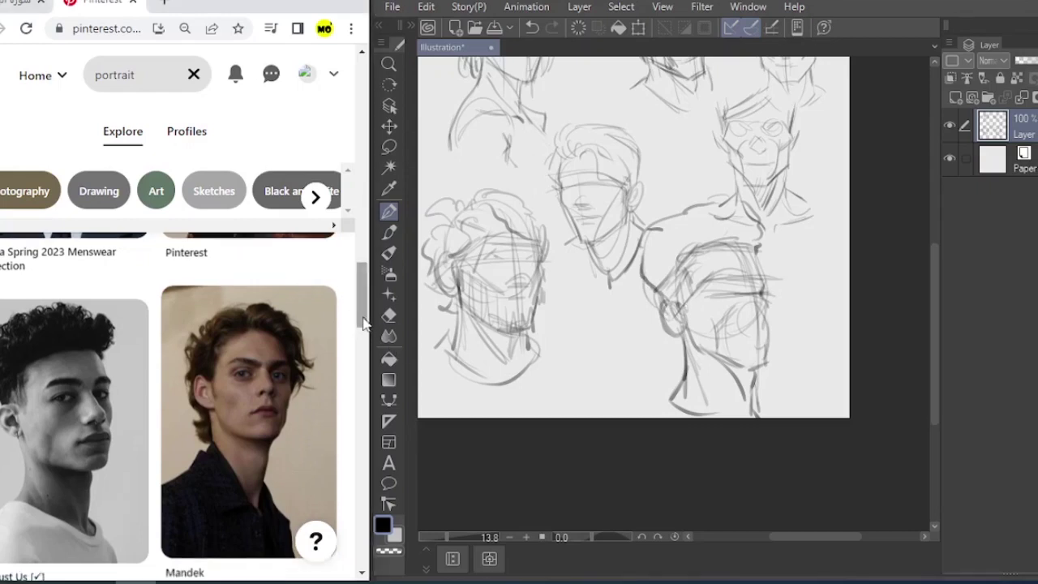
drag(364, 366, 364, 398)
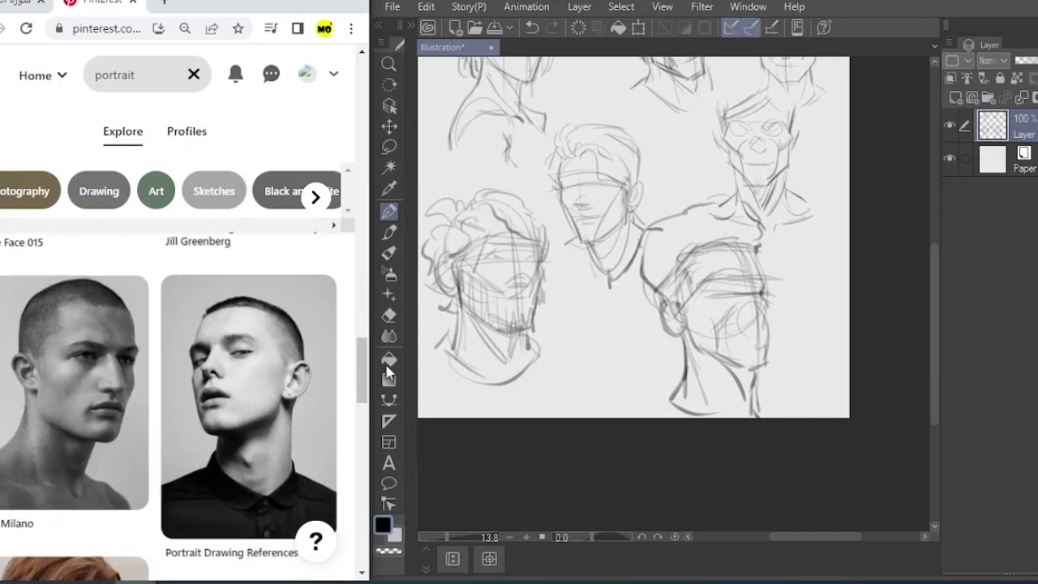
key(ctrl+0)
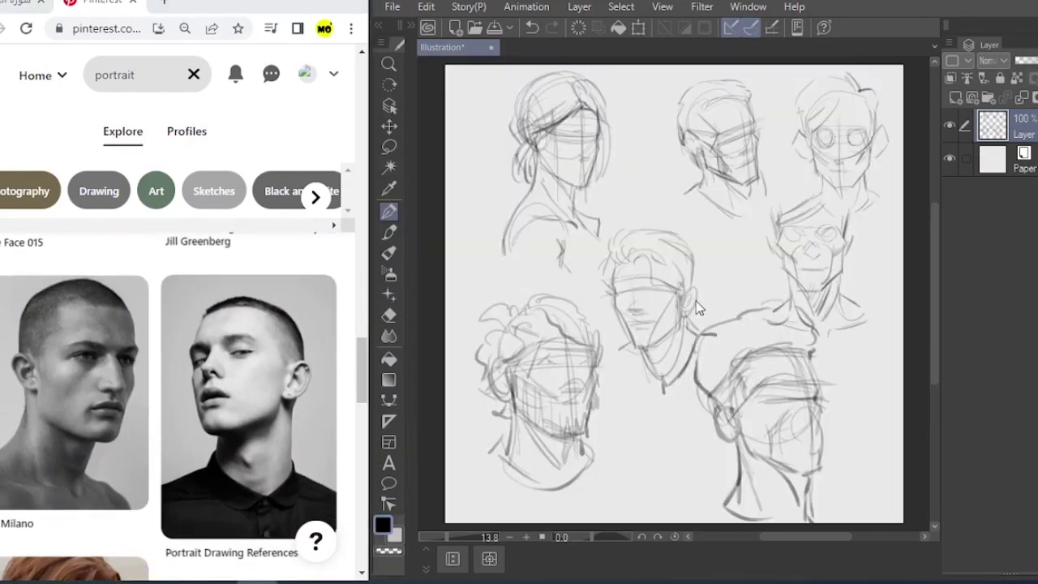
key(ctrl+t)
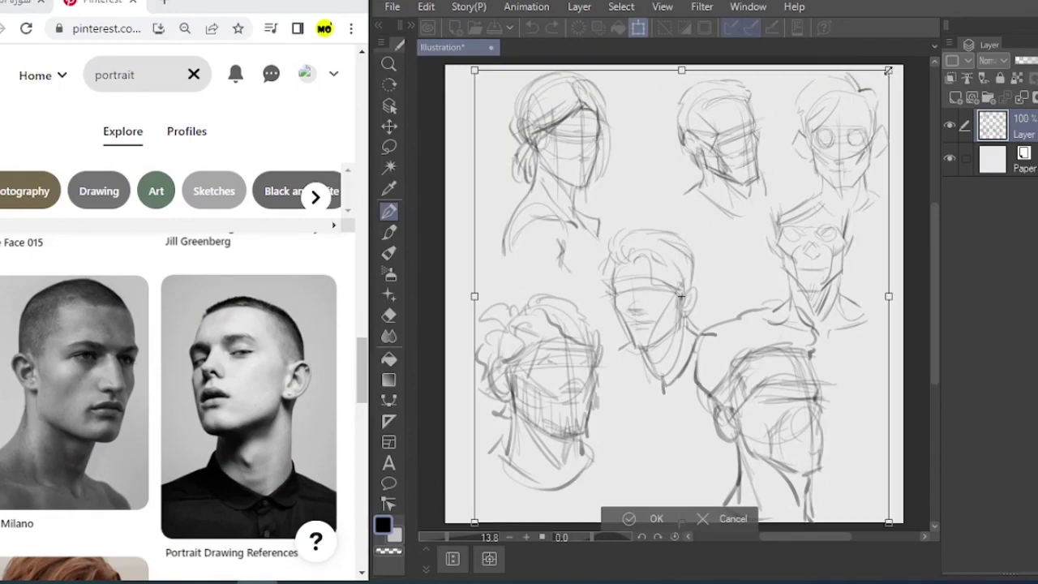
drag(891, 68, 817, 146)
drag(763, 204, 829, 146)
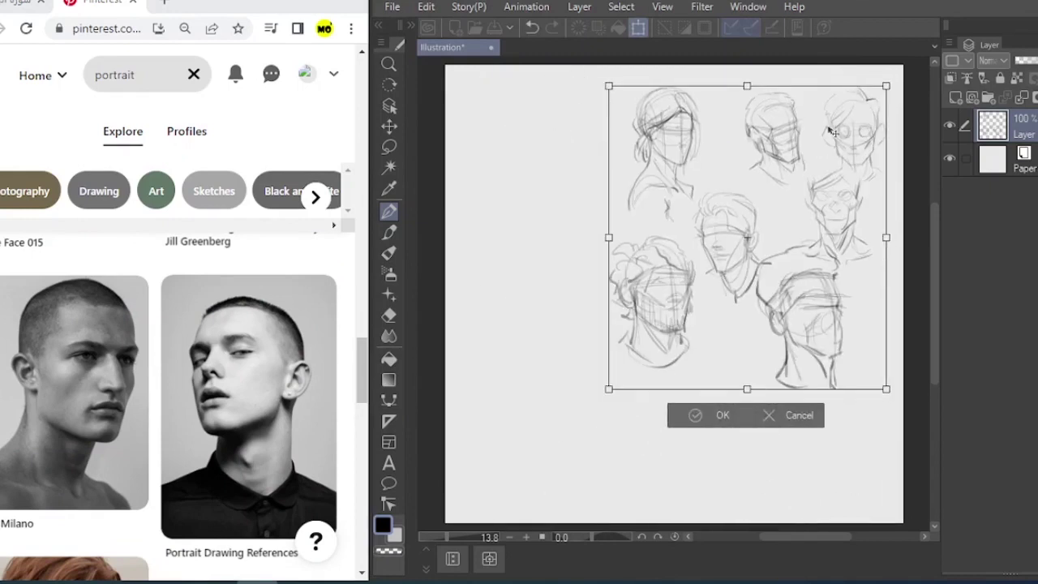
key(Return)
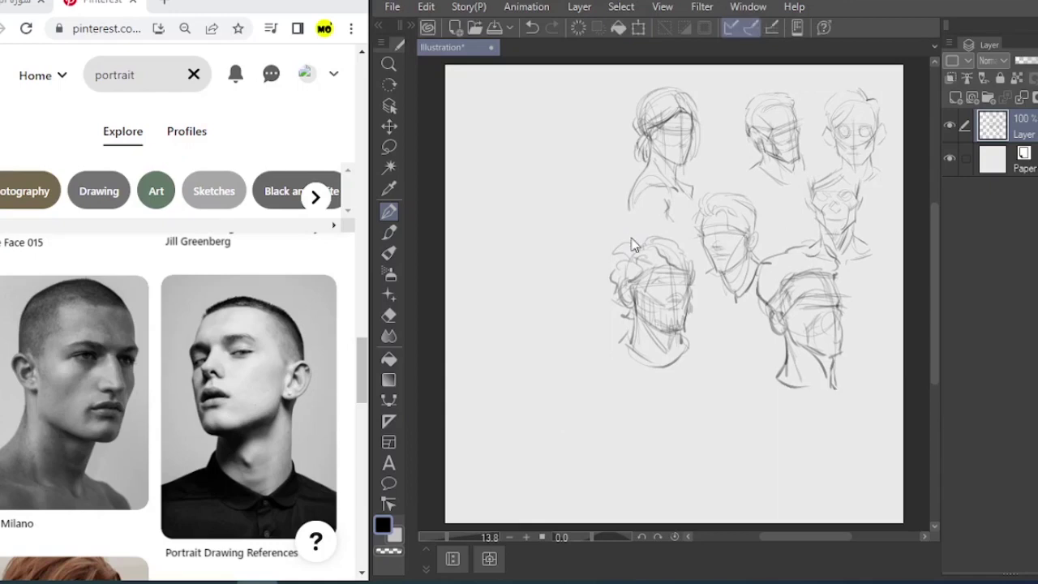
Start an eighth head in the empty upper-left area from a dark-haired man's portrait, with cranium circle, curved brow line and vertical centerline.
scroll(633, 243, up, 3)
drag(653, 218, 705, 249)
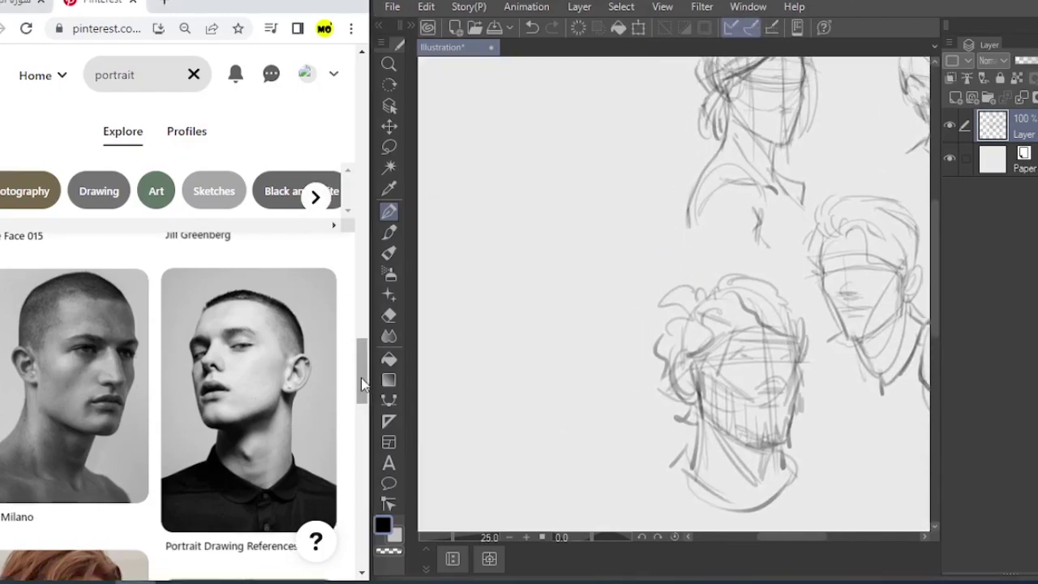
scroll(361, 393, down, 4)
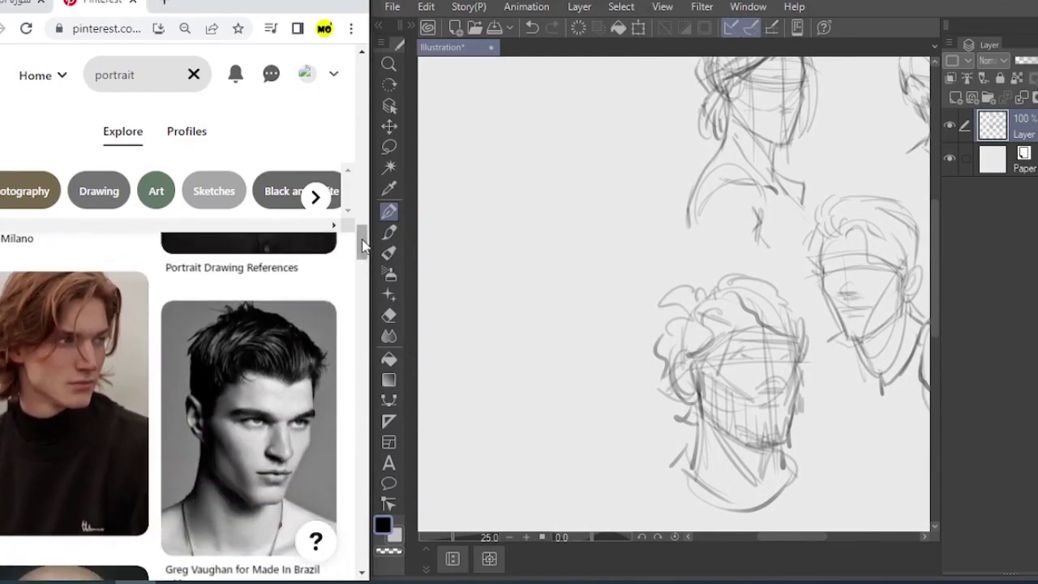
scroll(362, 264, down, 3)
drag(363, 258, 364, 261)
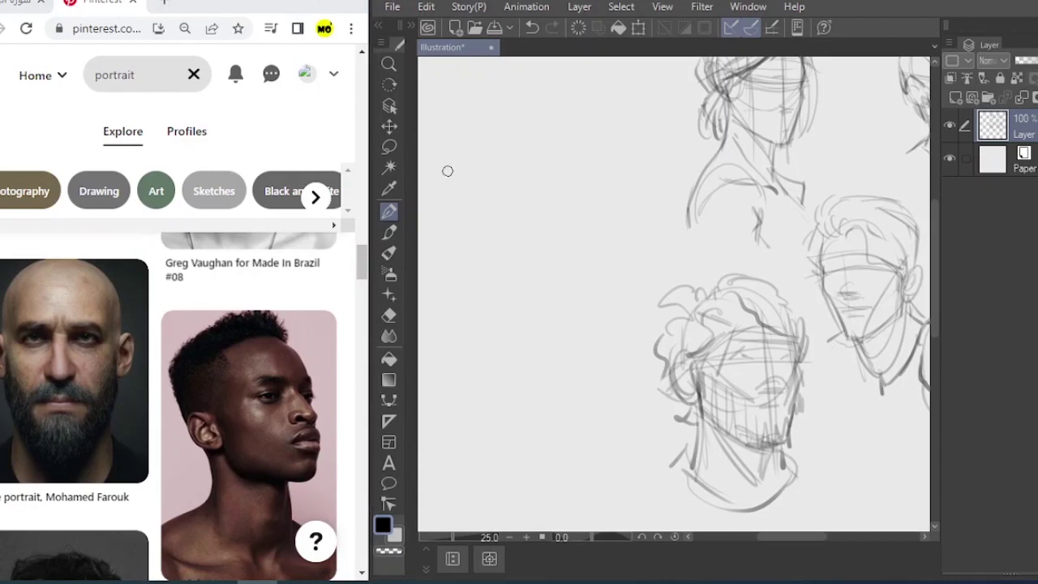
scroll(365, 243, down, 1)
scroll(365, 246, up, 3)
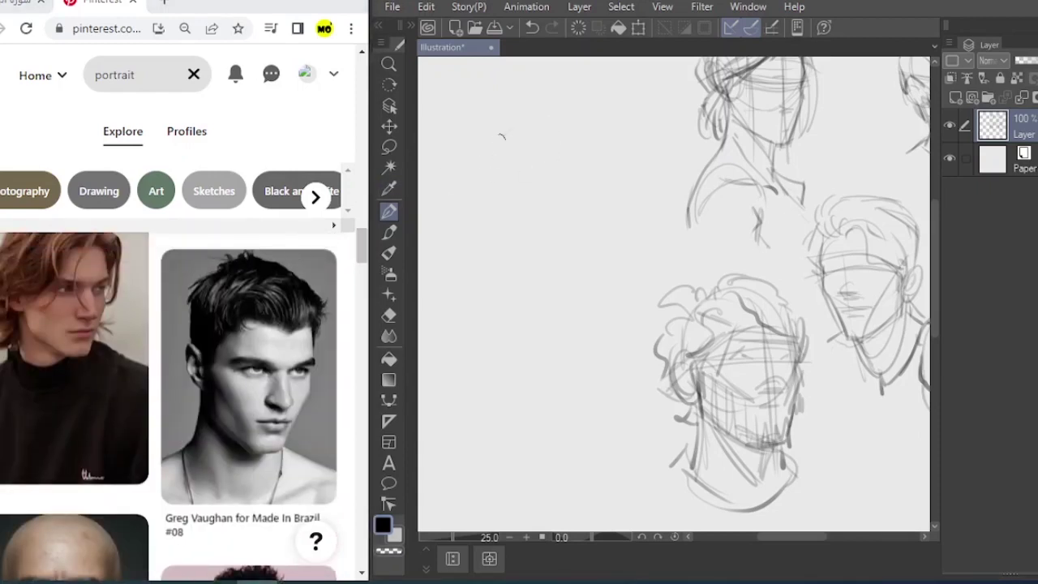
mouse_move(497, 132)
mouse_down()
mouse_move(499, 202)
mouse_move(554, 114)
mouse_move(602, 155)
mouse_move(556, 225)
mouse_up()
drag(604, 179, 561, 225)
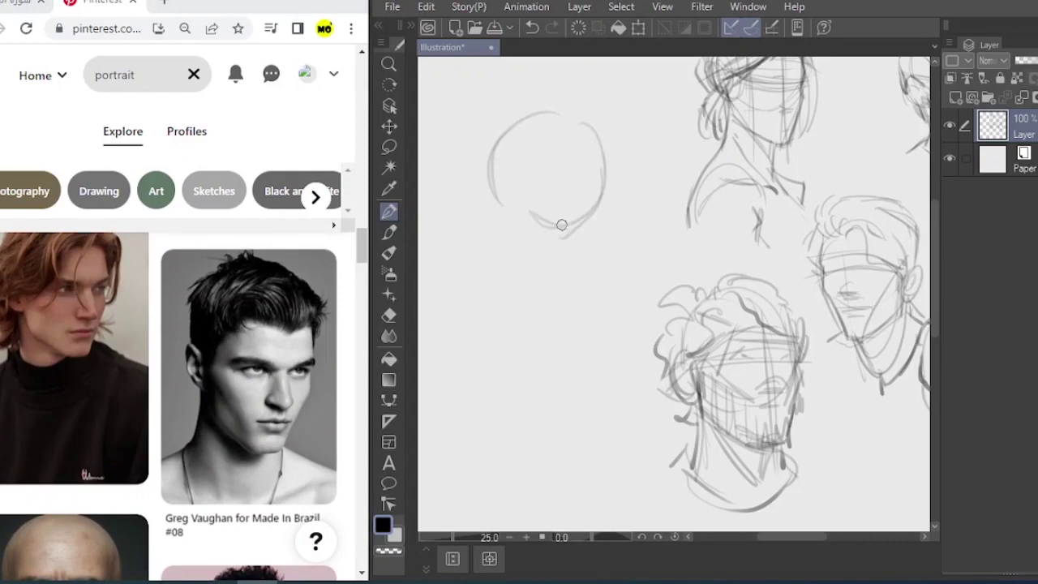
mouse_move(607, 181)
mouse_down()
mouse_move(532, 192)
mouse_move(542, 191)
mouse_move(493, 184)
mouse_move(585, 174)
mouse_up()
drag(580, 138, 570, 287)
drag(577, 227, 569, 296)
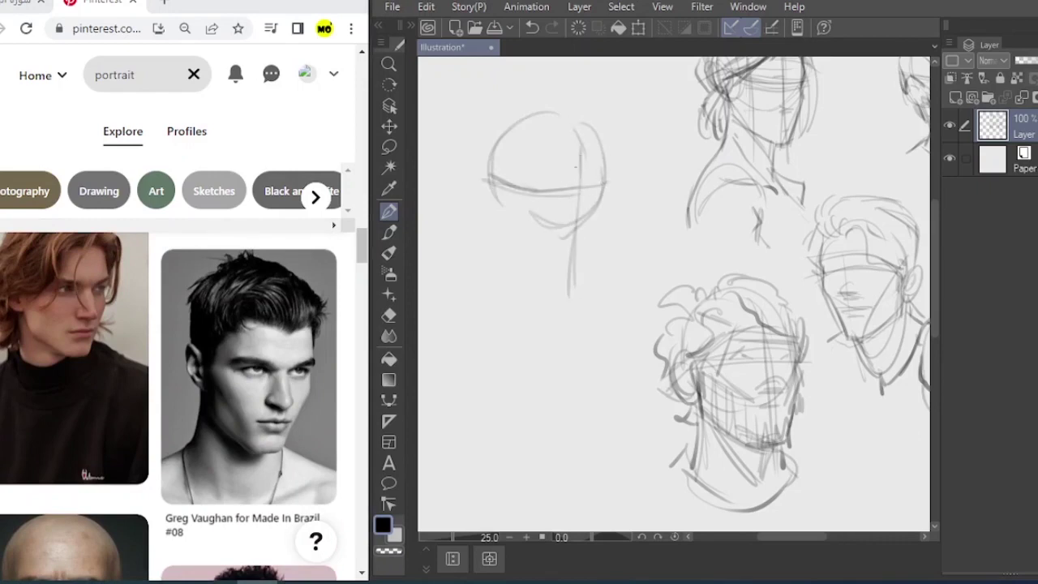
Draw the eighth head's angled jaw, short chin line and curved guide lines across the face.
mouse_move(594, 141)
mouse_down()
mouse_move(601, 171)
mouse_move(549, 215)
mouse_move(532, 214)
mouse_up()
drag(601, 197, 523, 202)
mouse_move(533, 205)
mouse_down()
mouse_move(579, 200)
mouse_move(529, 208)
mouse_move(494, 196)
mouse_move(558, 290)
mouse_move(592, 287)
mouse_up()
drag(600, 188, 515, 202)
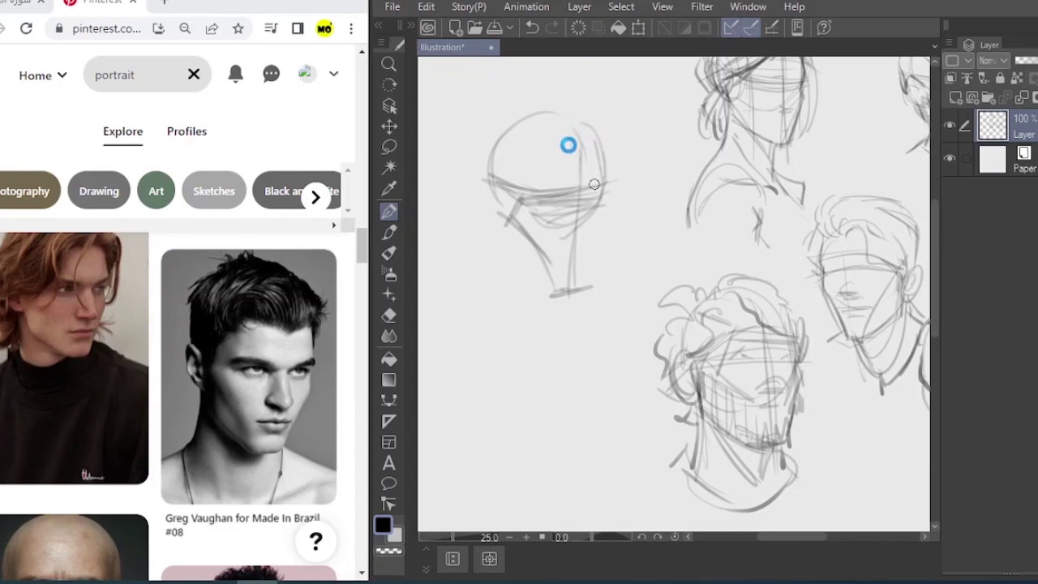
Sketch the eighth head's ear, forehead lock and hair outline, plus the neck, curved neckline and sloping shoulders.
mouse_move(569, 147)
mouse_down()
mouse_move(585, 146)
mouse_move(607, 180)
mouse_move(592, 274)
mouse_up()
mouse_move(606, 217)
mouse_down()
mouse_move(574, 284)
mouse_move(551, 291)
mouse_move(512, 259)
mouse_move(502, 219)
mouse_move(507, 249)
mouse_move(560, 294)
mouse_move(586, 286)
mouse_move(602, 232)
mouse_move(583, 200)
mouse_up()
mouse_move(584, 245)
mouse_down()
mouse_move(488, 192)
mouse_move(493, 222)
mouse_move(476, 152)
mouse_move(504, 122)
mouse_move(481, 131)
mouse_move(475, 121)
mouse_move(499, 104)
mouse_move(569, 101)
mouse_move(594, 125)
mouse_move(596, 169)
mouse_move(609, 145)
mouse_move(604, 154)
mouse_move(578, 149)
mouse_move(583, 158)
mouse_move(572, 130)
mouse_move(580, 146)
mouse_move(557, 149)
mouse_move(570, 137)
mouse_move(577, 143)
mouse_move(533, 128)
mouse_move(520, 141)
mouse_move(545, 136)
mouse_move(541, 147)
mouse_move(524, 172)
mouse_move(518, 164)
mouse_move(494, 229)
mouse_move(490, 286)
mouse_move(569, 296)
mouse_move(574, 327)
mouse_move(532, 349)
mouse_move(554, 333)
mouse_up()
drag(597, 278, 620, 292)
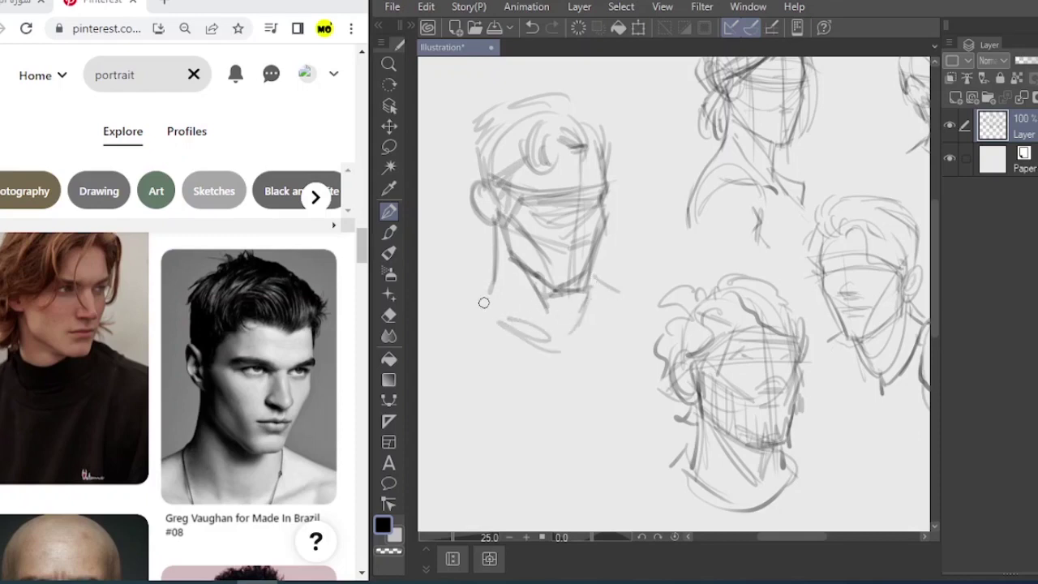
drag(497, 278, 451, 299)
Reinforce the eighth head's hair edges on both sides and the crown, and darken the back of the ear.
drag(634, 219, 660, 262)
drag(622, 150, 623, 174)
mouse_move(580, 123)
mouse_down()
mouse_move(522, 139)
mouse_move(579, 122)
mouse_up()
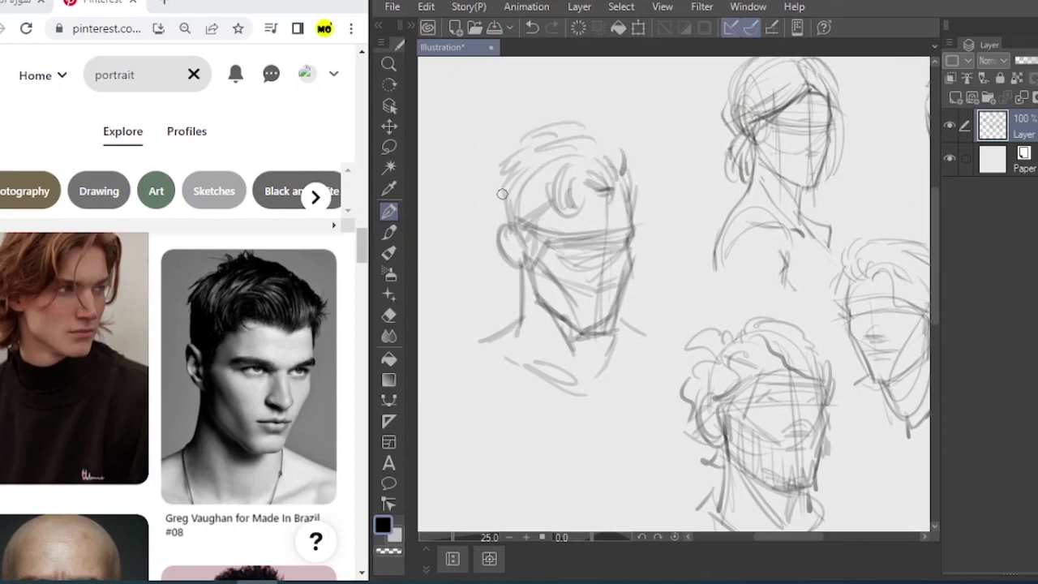
drag(503, 188, 504, 231)
drag(502, 169, 489, 180)
drag(494, 166, 538, 128)
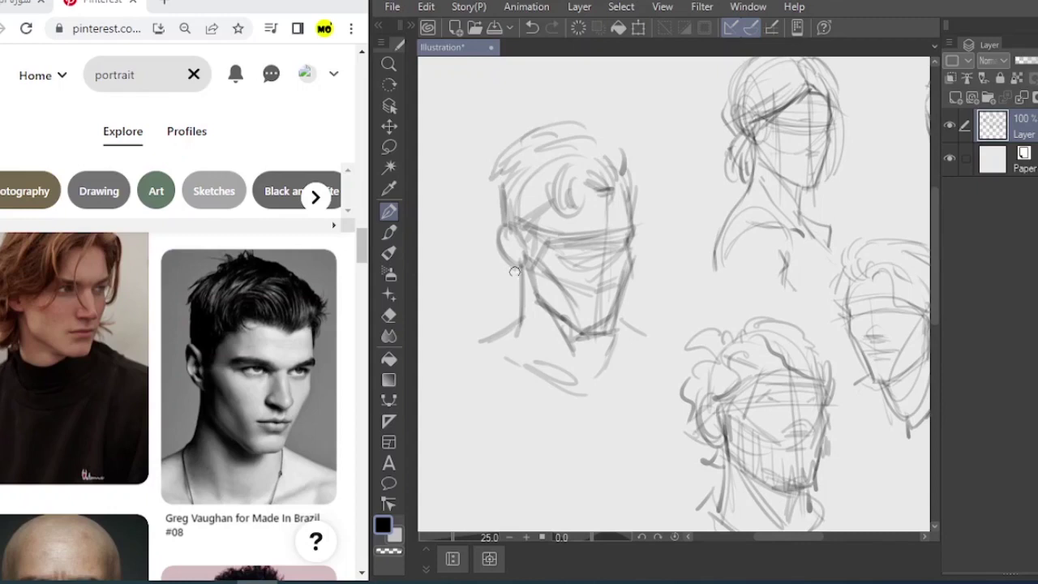
mouse_move(514, 272)
mouse_down()
mouse_move(525, 306)
mouse_move(513, 241)
mouse_move(501, 247)
mouse_up()
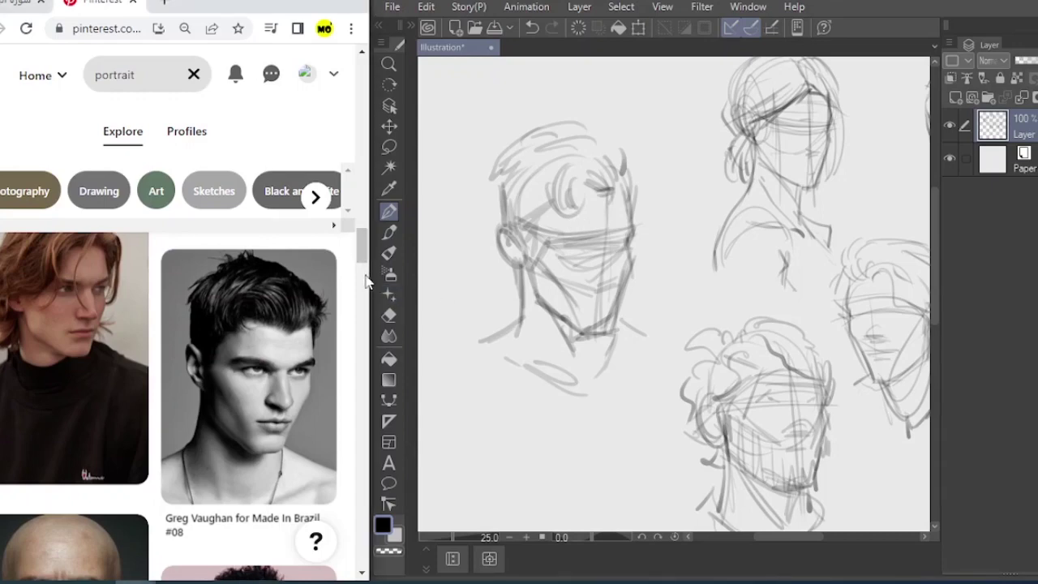
Start a ninth head below the eighth from the tilted short-haired man's portrait, with angular cranium, brow lines and a diagonal side-plane line.
mouse_move(364, 252)
mouse_down()
mouse_move(365, 288)
mouse_move(357, 241)
mouse_move(366, 232)
mouse_up()
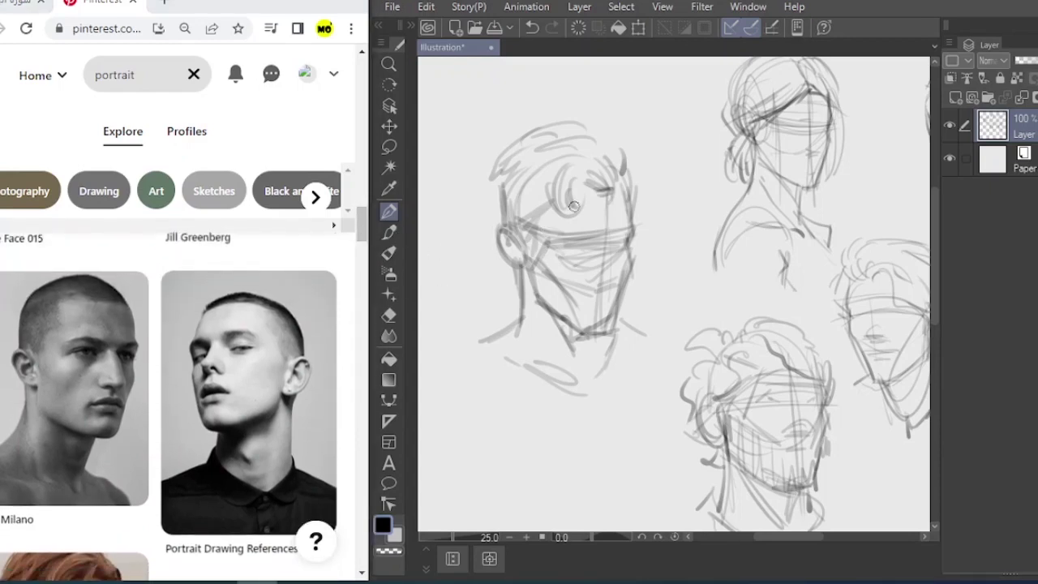
scroll(573, 206, down, 5)
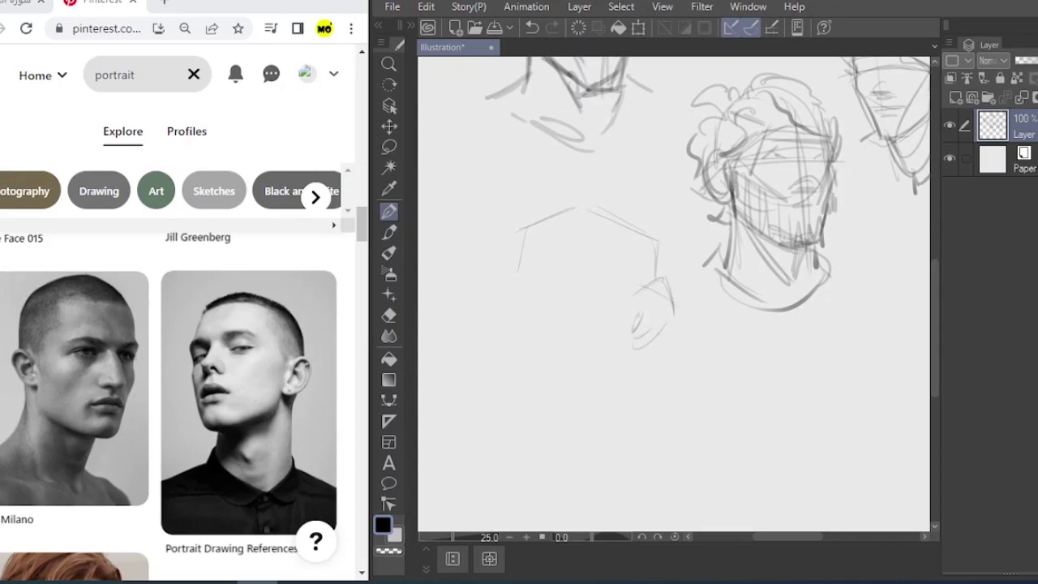
mouse_move(518, 279)
mouse_down()
mouse_move(593, 272)
mouse_move(590, 258)
mouse_up()
mouse_move(663, 275)
mouse_down()
mouse_move(568, 367)
mouse_move(581, 351)
mouse_up()
drag(526, 230, 518, 271)
drag(524, 248, 535, 218)
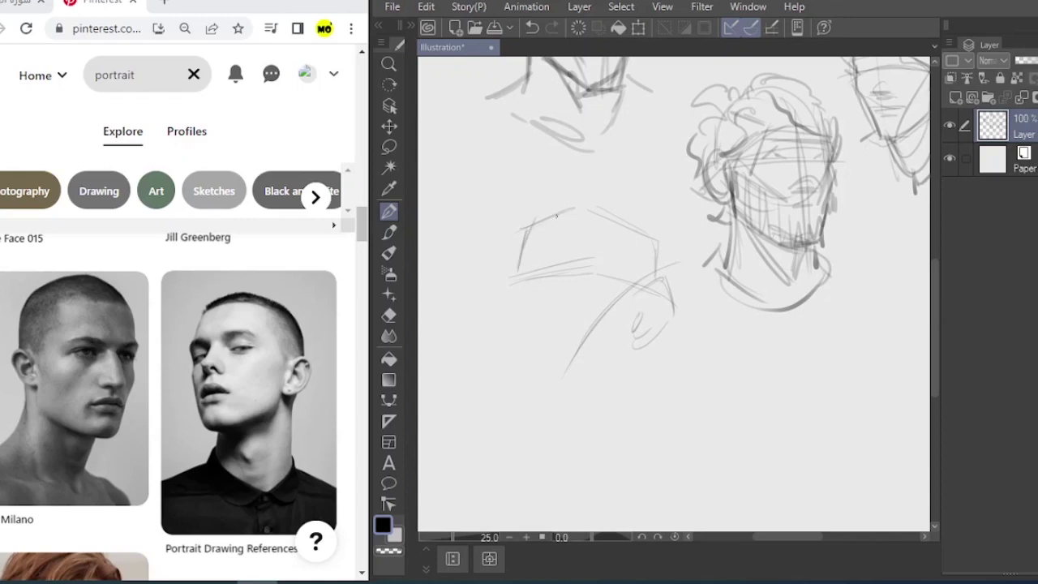
drag(651, 240, 658, 278)
Draw the ninth head's back neck line, inner ear, cheek planes, far face contour, jaw and chin, and throat lines.
drag(647, 357, 651, 441)
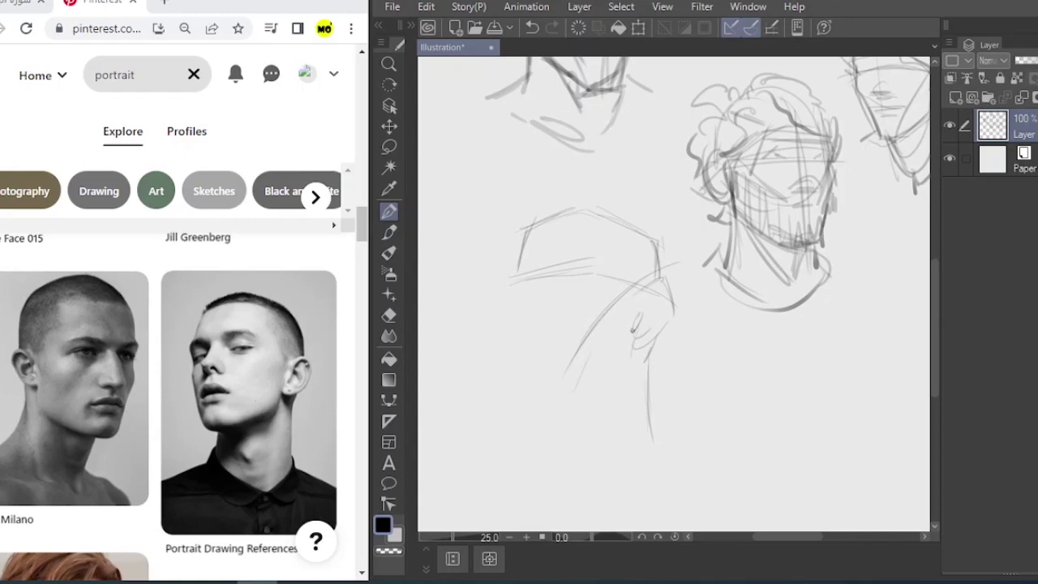
drag(637, 308, 629, 348)
drag(595, 266, 611, 296)
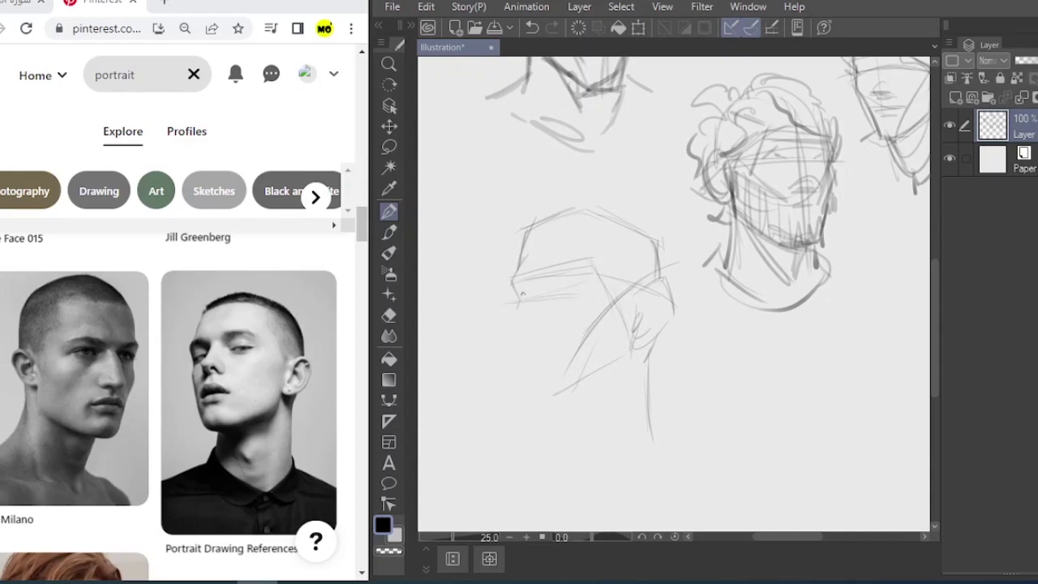
drag(522, 294, 511, 318)
mouse_move(519, 329)
mouse_down()
mouse_move(535, 395)
mouse_move(570, 389)
mouse_move(633, 352)
mouse_move(613, 393)
mouse_move(570, 395)
mouse_up()
mouse_move(626, 358)
mouse_down()
mouse_move(578, 421)
mouse_move(602, 407)
mouse_move(605, 431)
mouse_up()
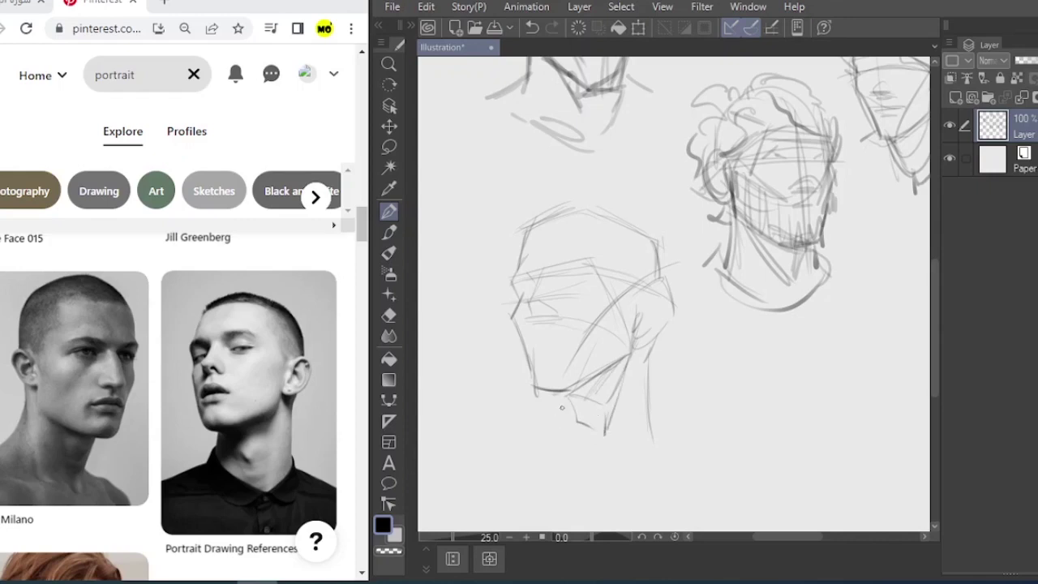
Add the ninth head's front neck line and V-shaped neckline, darken the cranium outline and define the ear.
drag(550, 389, 547, 420)
drag(549, 425, 594, 469)
drag(654, 413, 612, 465)
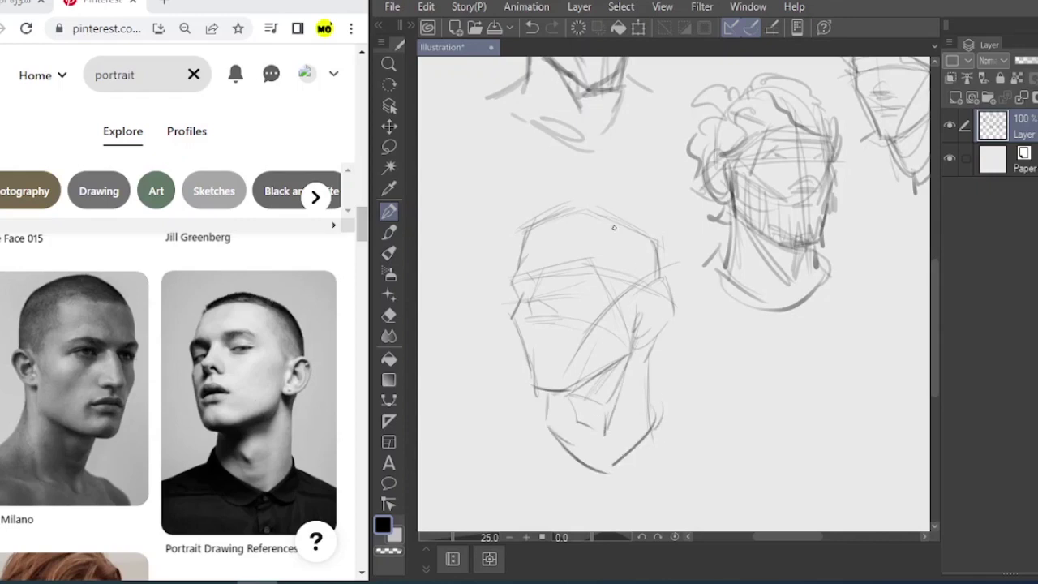
mouse_move(527, 230)
mouse_down()
mouse_move(573, 202)
mouse_move(657, 235)
mouse_move(637, 343)
mouse_move(659, 296)
mouse_move(643, 294)
mouse_move(664, 288)
mouse_move(649, 326)
mouse_up()
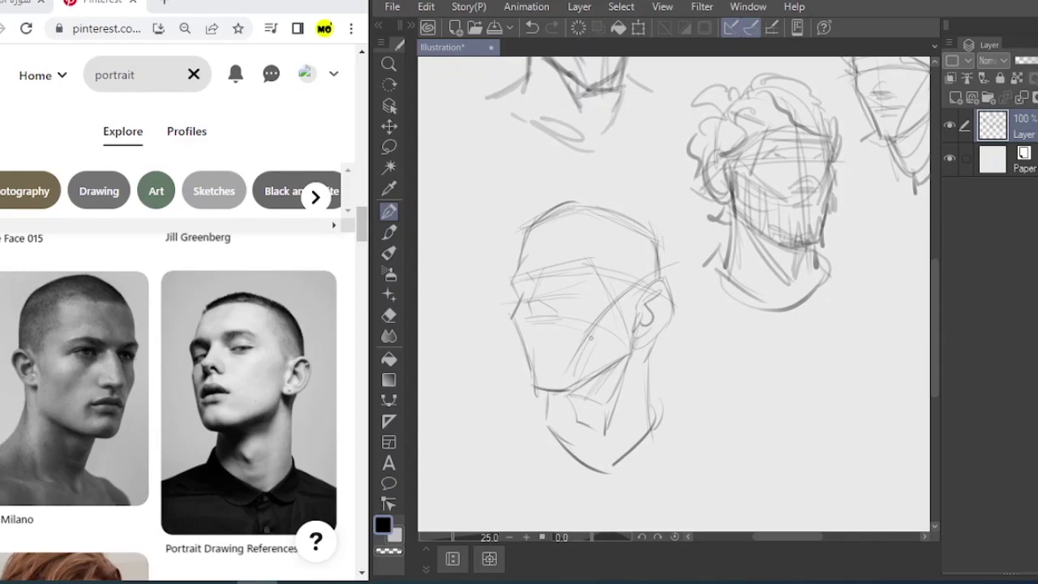
drag(534, 321, 549, 381)
drag(649, 333, 613, 289)
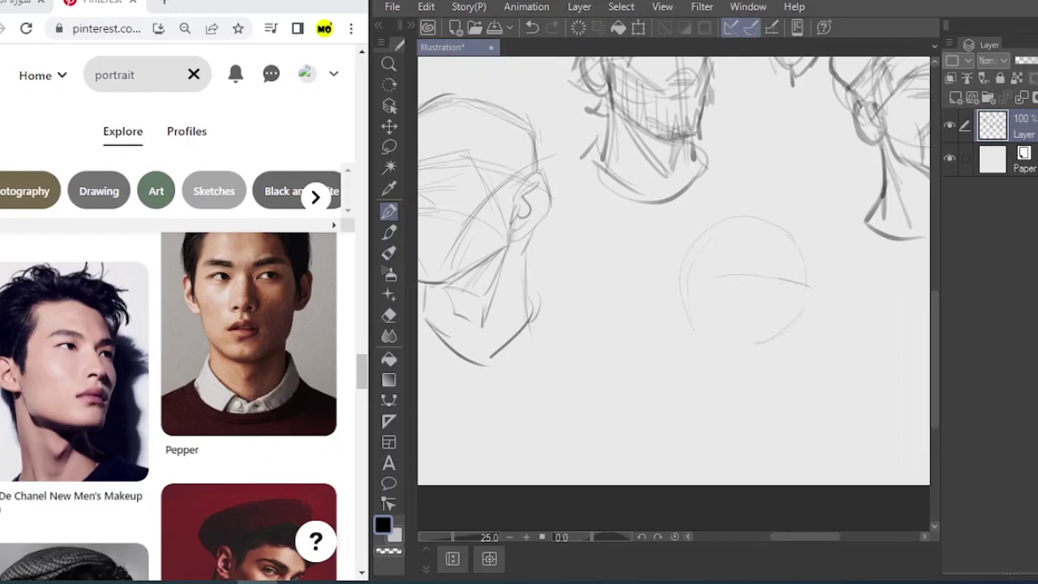
Start a tenth head in the lower middle area from a new portrait, with cranium circle, brow lines, slanted centerline and far face contour.
drag(655, 323, 737, 263)
drag(775, 254, 809, 382)
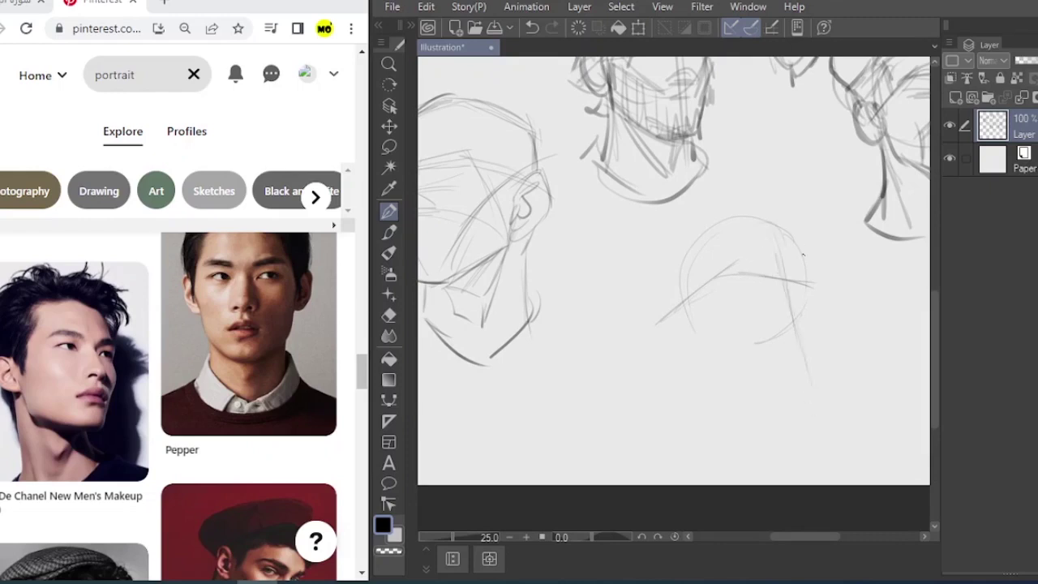
drag(791, 302, 799, 349)
drag(776, 235, 798, 380)
drag(806, 289, 795, 248)
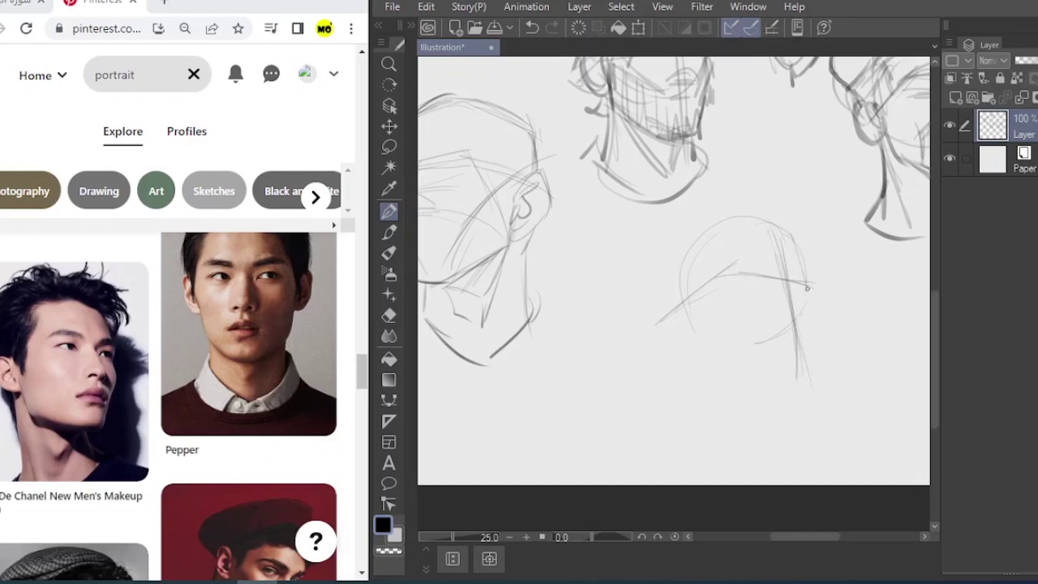
mouse_move(728, 296)
mouse_down()
mouse_move(804, 308)
mouse_move(805, 381)
mouse_up()
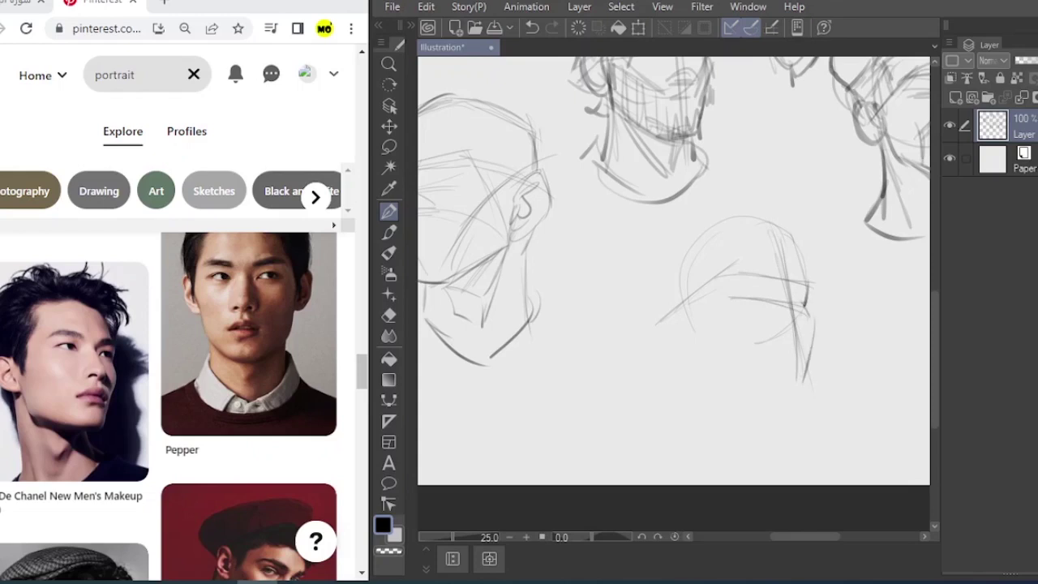
Draw the tenth head's lower jaw edge, cheek line and flat chin.
mouse_move(811, 343)
mouse_down()
mouse_move(805, 390)
mouse_move(768, 387)
mouse_move(724, 364)
mouse_up()
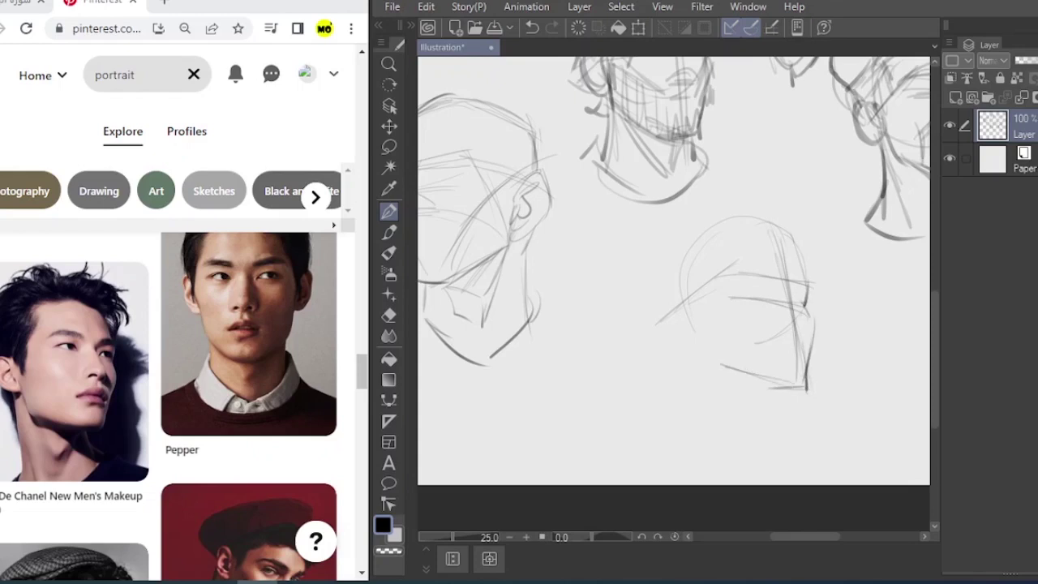
drag(702, 322, 718, 363)
mouse_move(794, 384)
mouse_down()
mouse_move(752, 384)
mouse_move(718, 359)
mouse_move(729, 388)
mouse_up()
drag(732, 384, 801, 385)
Sketch the tenth head's throat, rounded neckline and reinforced back-of-neck lines below the ear.
mouse_move(712, 379)
mouse_down()
mouse_move(772, 382)
mouse_move(752, 430)
mouse_up()
mouse_move(791, 388)
mouse_down()
mouse_move(801, 427)
mouse_move(750, 464)
mouse_up()
drag(769, 451, 701, 436)
drag(689, 347, 704, 410)
drag(685, 324, 717, 442)
drag(698, 332, 727, 442)
drag(694, 357, 712, 409)
Outline the tenth head's tousled hair over the crown and forehead, and add diagonal plane lines across the cheek.
mouse_move(687, 302)
mouse_down()
mouse_move(676, 351)
mouse_move(702, 326)
mouse_move(659, 278)
mouse_move(660, 303)
mouse_move(654, 247)
mouse_move(681, 218)
mouse_move(707, 202)
mouse_move(707, 213)
mouse_up()
mouse_move(739, 214)
mouse_down()
mouse_move(727, 198)
mouse_move(688, 211)
mouse_move(771, 203)
mouse_up()
mouse_move(744, 231)
mouse_down()
mouse_move(768, 219)
mouse_move(817, 273)
mouse_move(798, 206)
mouse_move(816, 241)
mouse_up()
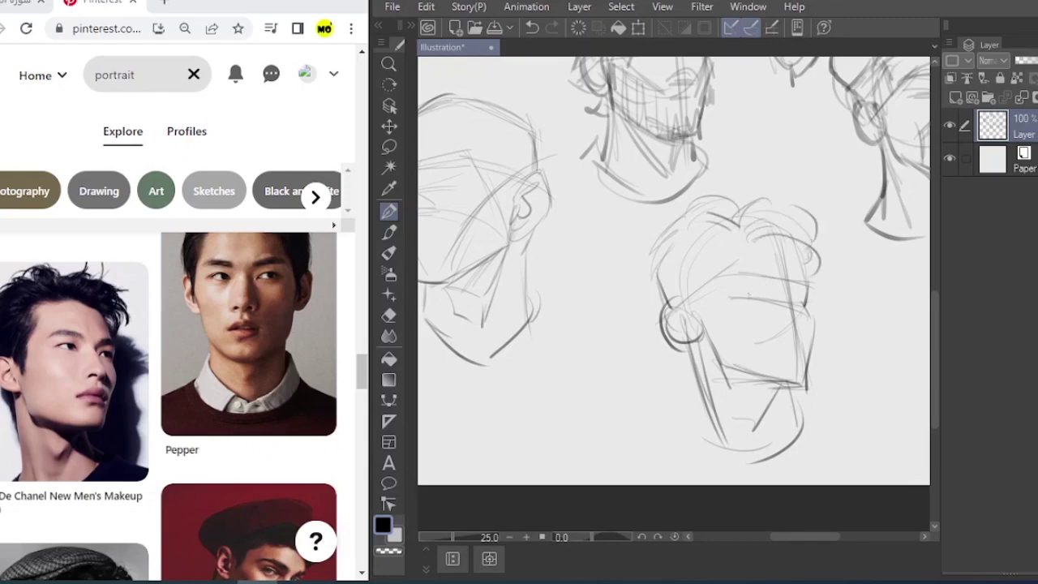
drag(735, 272, 716, 386)
drag(741, 308, 784, 390)
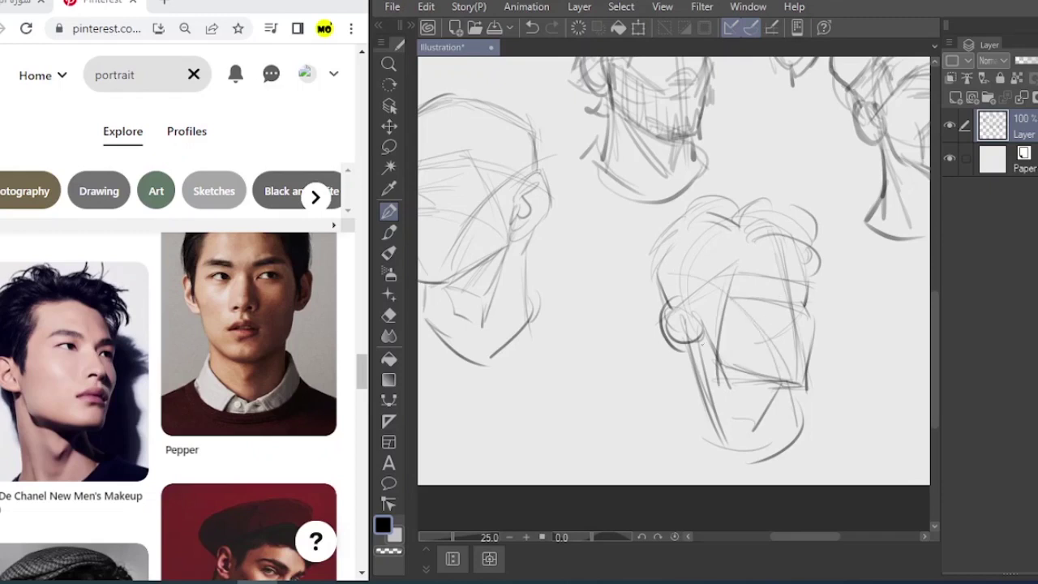
Darken the tenth head's neck behind the ear, and add the back hair edge, sideburn and strands above the temple.
drag(675, 334, 696, 376)
drag(676, 339, 695, 385)
drag(650, 276, 665, 313)
mouse_move(700, 281)
mouse_down()
mouse_move(696, 329)
mouse_move(705, 270)
mouse_up()
drag(683, 273, 700, 258)
mouse_move(678, 258)
mouse_down()
mouse_move(685, 234)
mouse_move(720, 225)
mouse_up()
drag(712, 237, 729, 232)
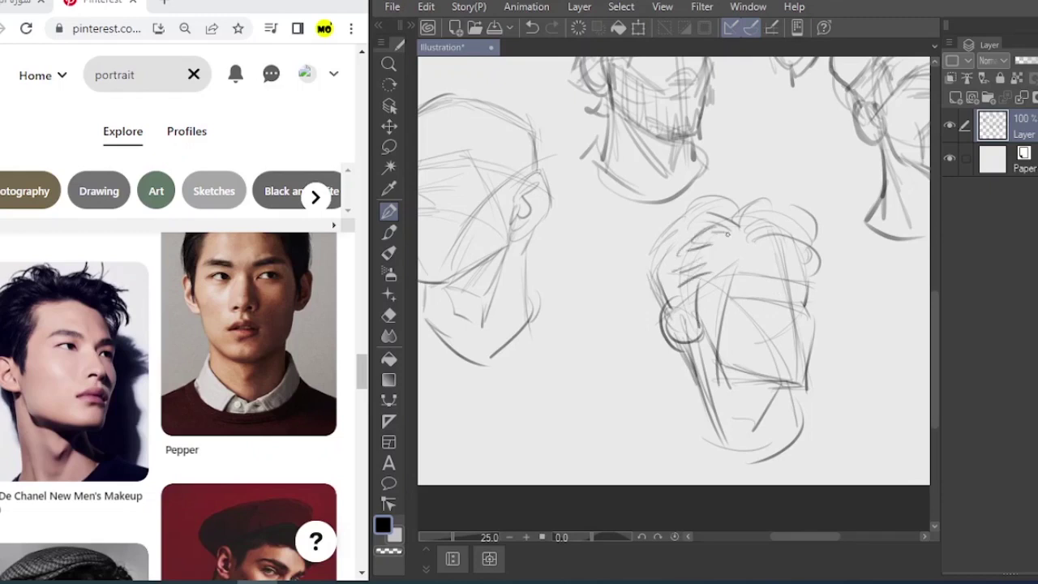
Mark the tenth head's nose and mouth placement, reinforce the far hair edge and strengthen the jawline and underside of the chin.
drag(813, 248, 810, 282)
drag(802, 343, 761, 352)
drag(812, 338, 767, 350)
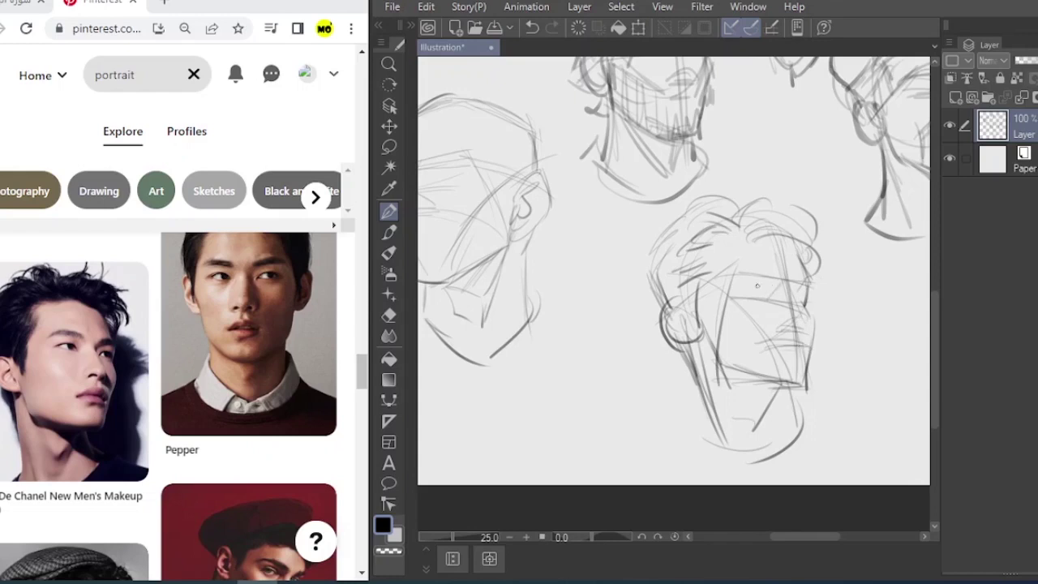
mouse_move(705, 332)
mouse_down()
mouse_move(721, 376)
mouse_move(799, 384)
mouse_move(757, 411)
mouse_up()
mouse_move(727, 372)
mouse_down()
mouse_move(758, 410)
mouse_move(712, 383)
mouse_up()
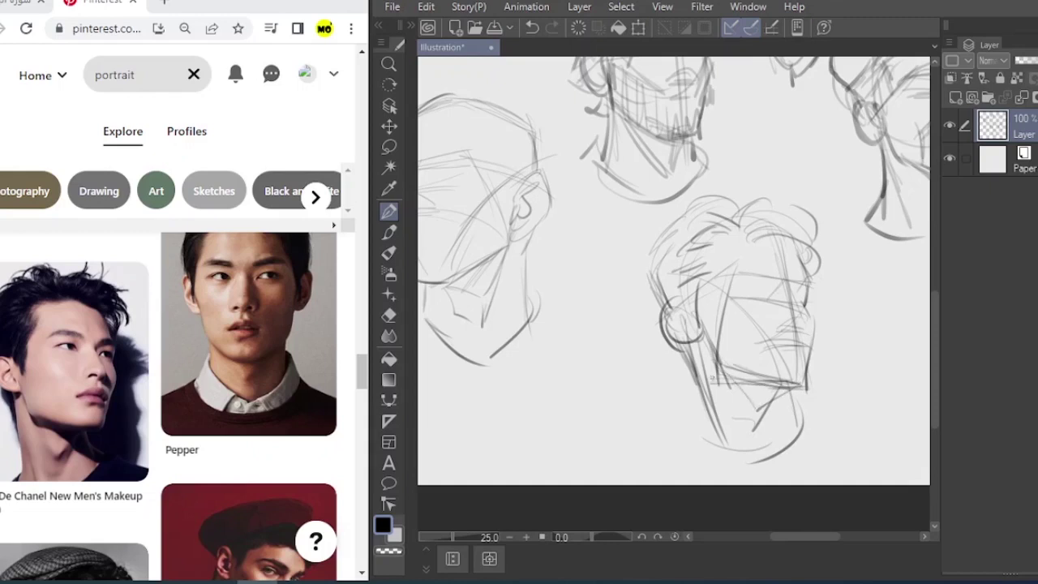
Finish the tenth head by reinforcing its jaw underside, closing the neckline curve, and adding both shoulder lines and a back hair stroke.
mouse_move(698, 326)
mouse_down()
mouse_move(712, 368)
mouse_move(764, 383)
mouse_up()
mouse_move(715, 428)
mouse_down()
mouse_move(692, 454)
mouse_move(744, 462)
mouse_up()
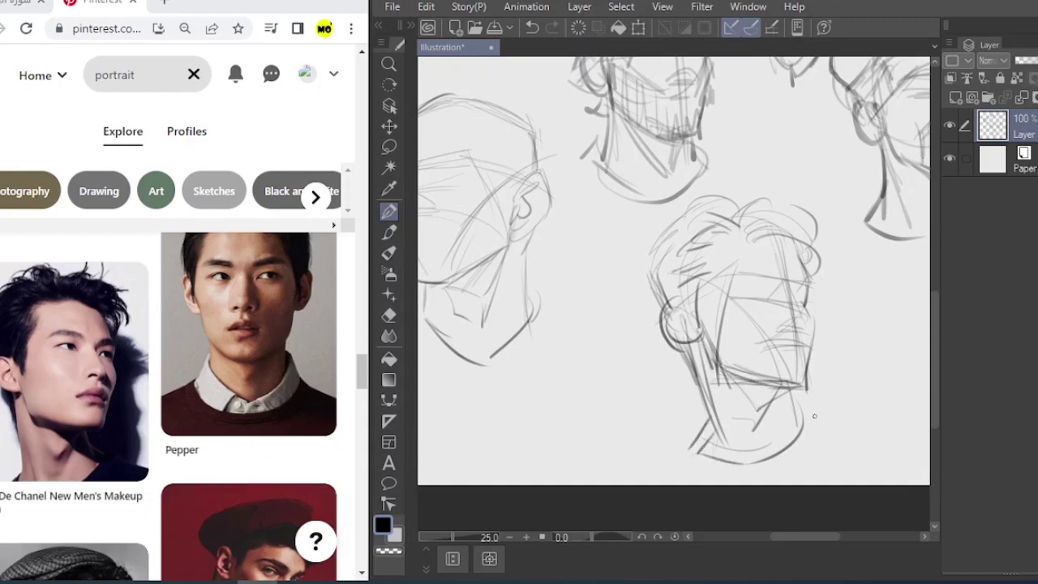
drag(811, 411, 847, 413)
drag(715, 433, 672, 464)
drag(769, 369, 816, 392)
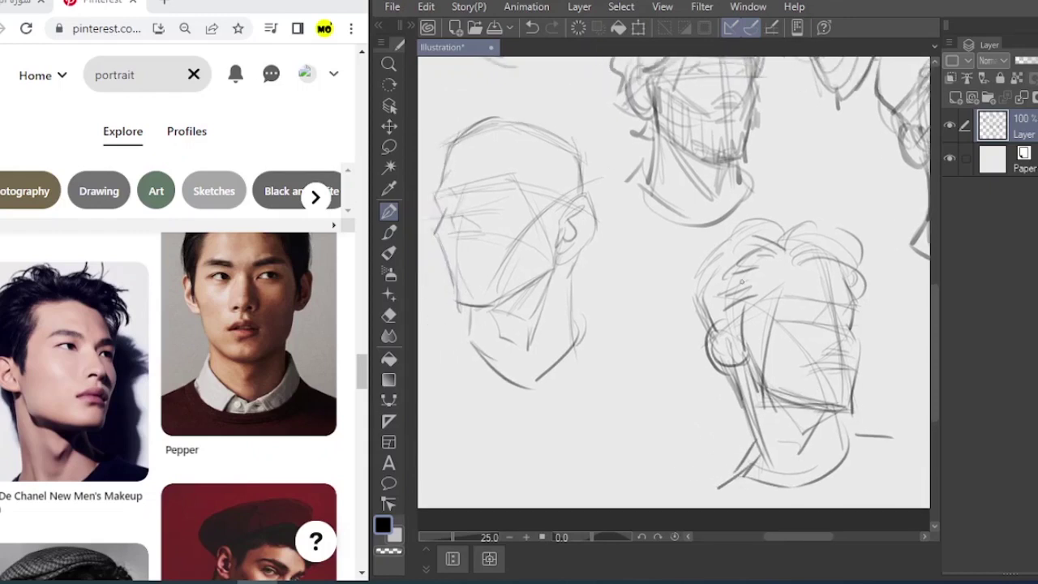
mouse_move(699, 277)
mouse_down()
mouse_move(752, 222)
mouse_move(696, 267)
mouse_up()
key(ctrl+0)
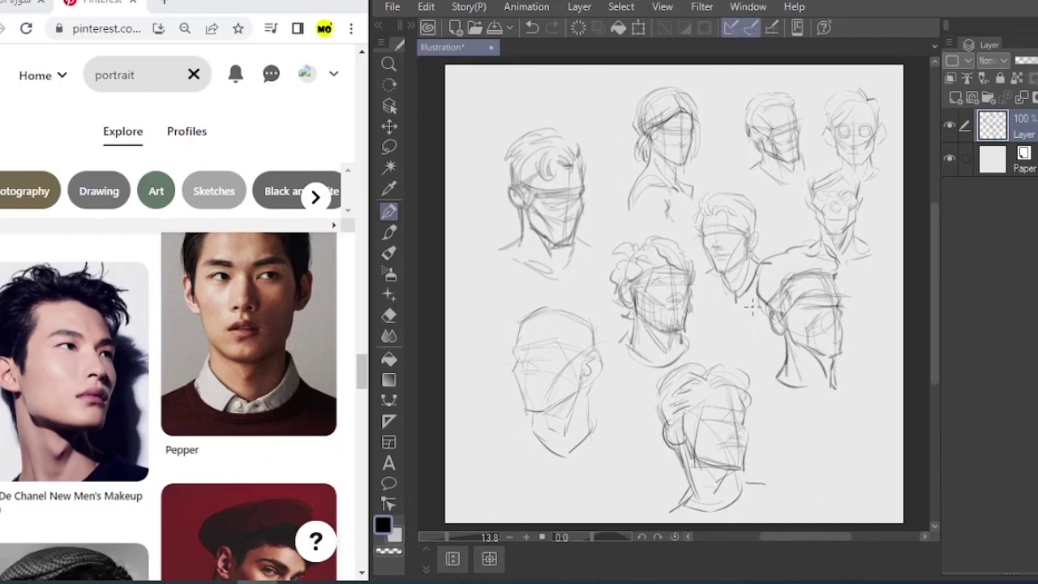
drag(363, 374, 353, 63)
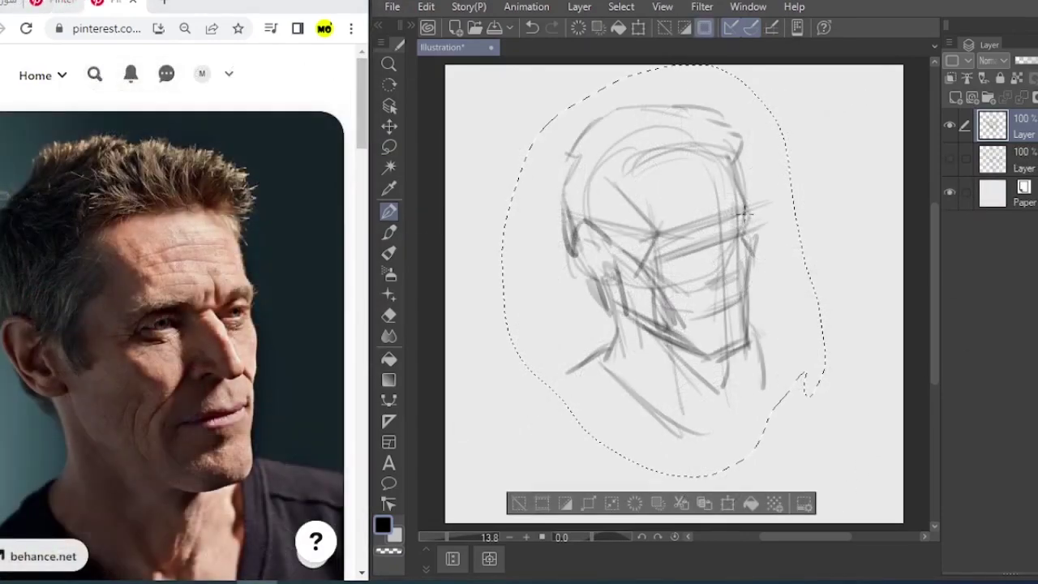
Darken the brow line of the large head structure, clear the selection and lower that layer's opacity to 38%.
drag(745, 213, 655, 235)
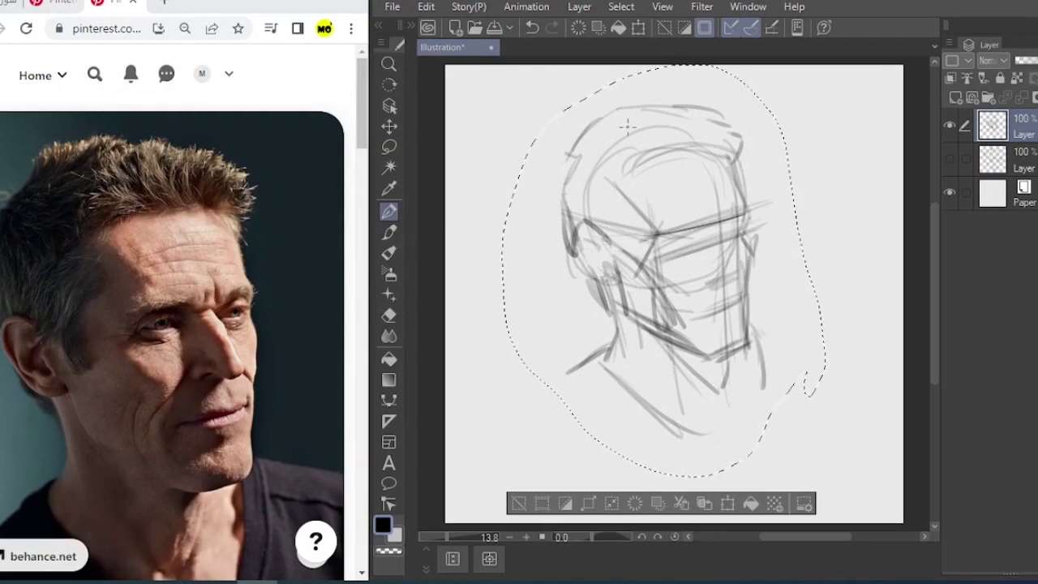
key(ctrl+d)
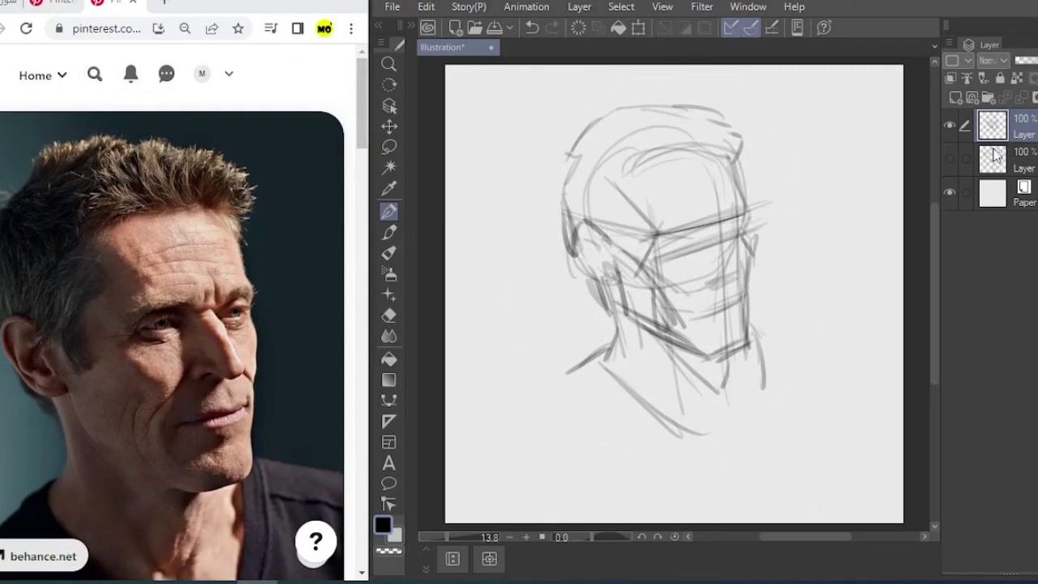
click(1031, 63)
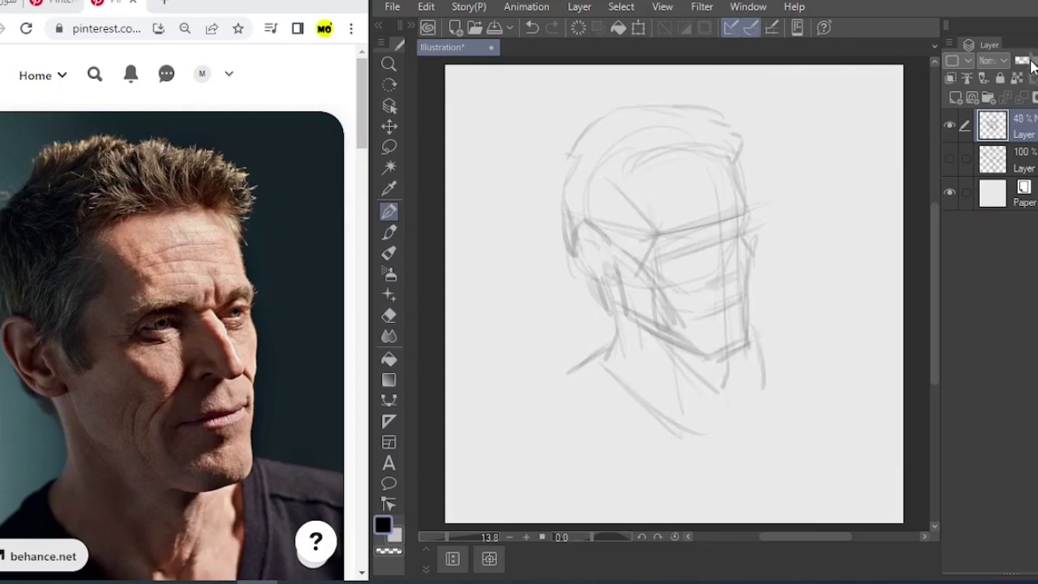
click(1030, 64)
Add a new layer above the faded head structure and get the Mapping pen ready for line drawing.
click(956, 98)
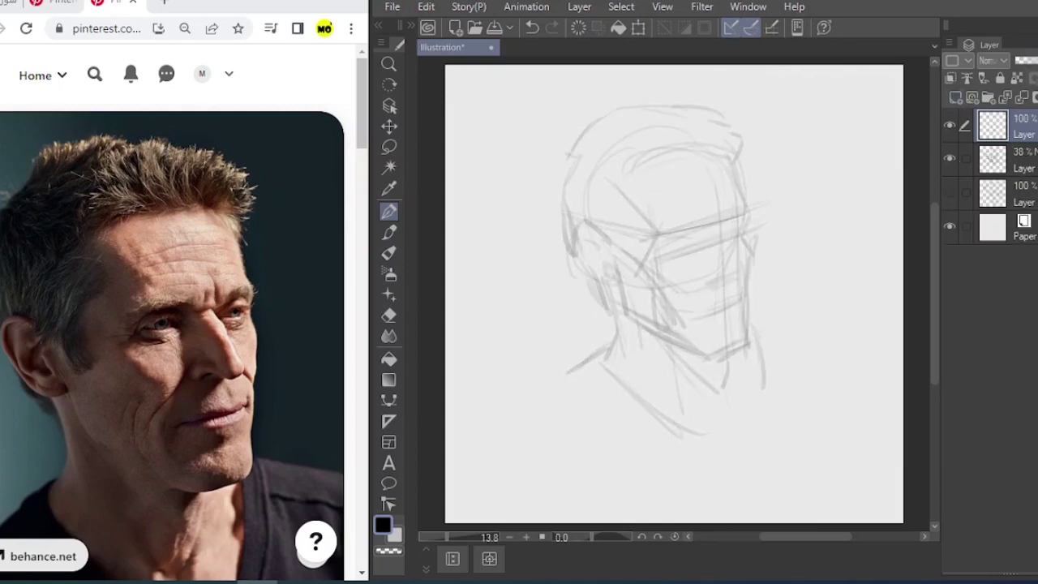
scroll(746, 233, up, 3)
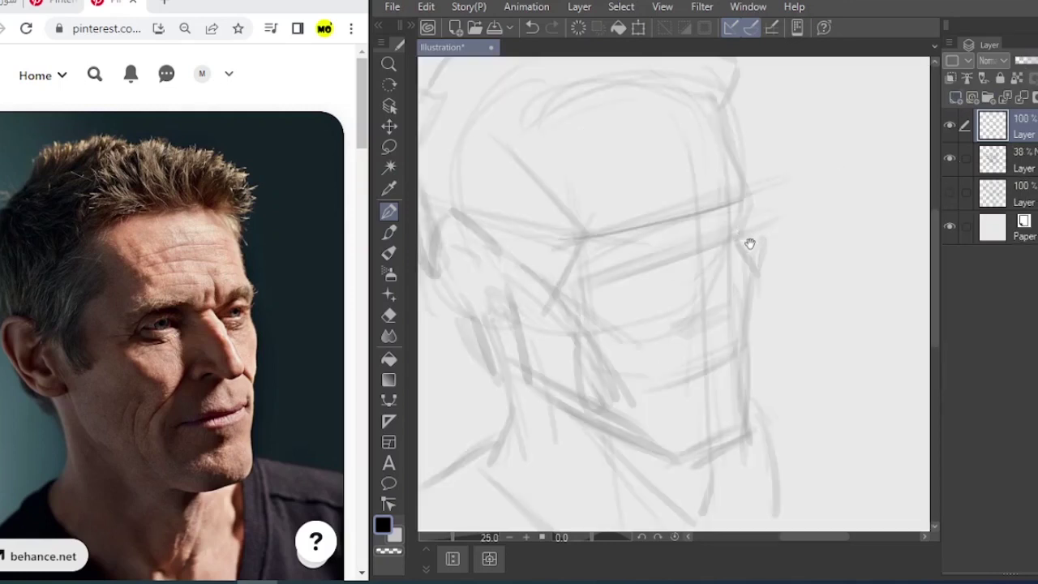
click(394, 67)
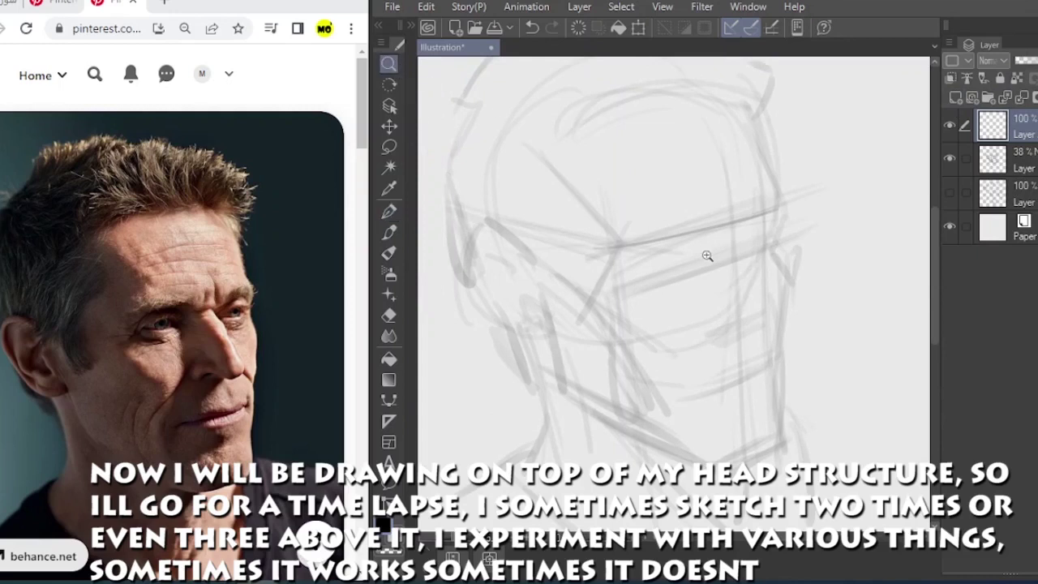
drag(707, 257, 698, 294)
scroll(699, 293, down, 3)
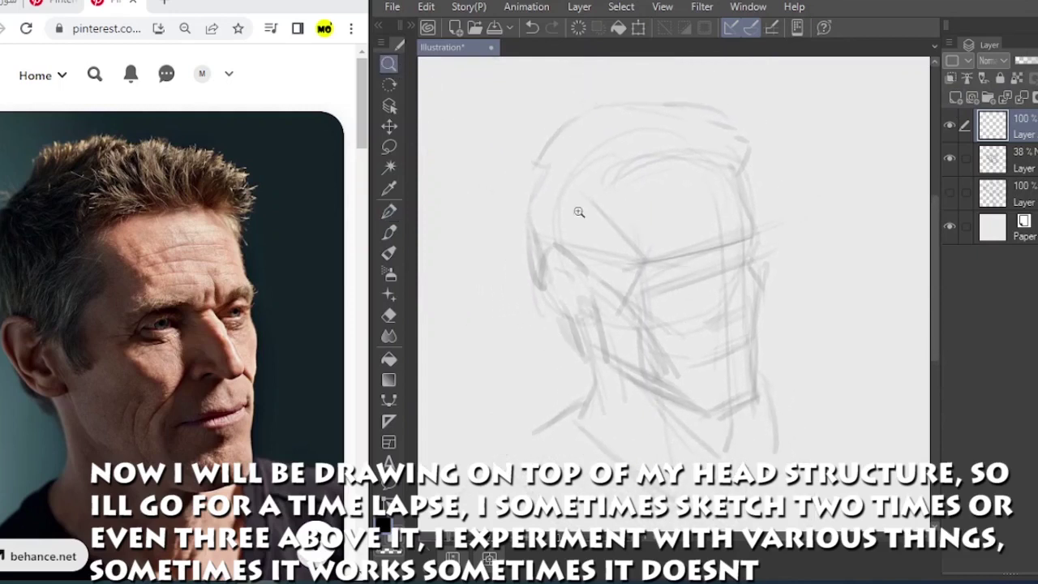
click(389, 210)
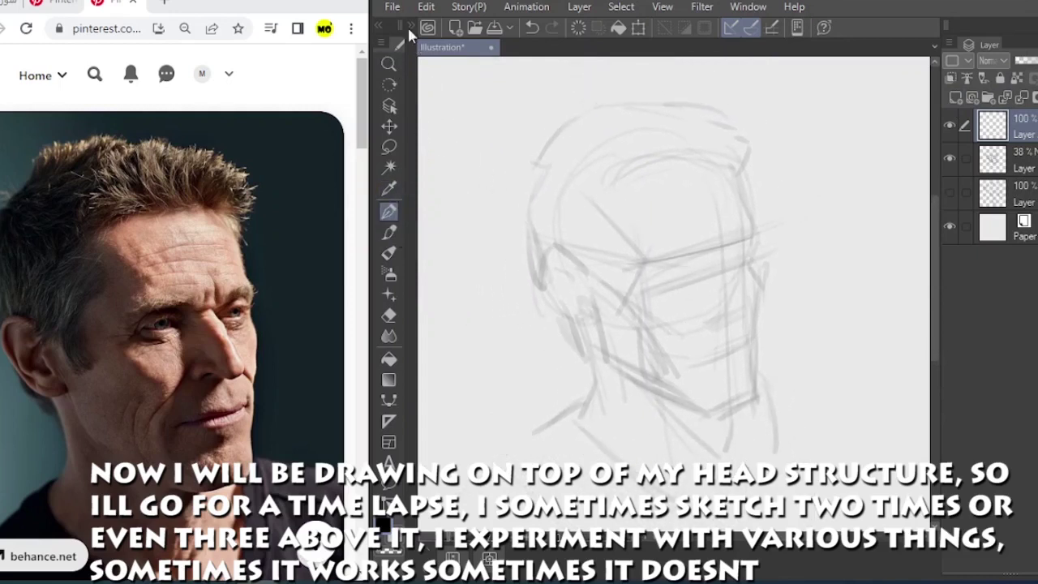
click(411, 27)
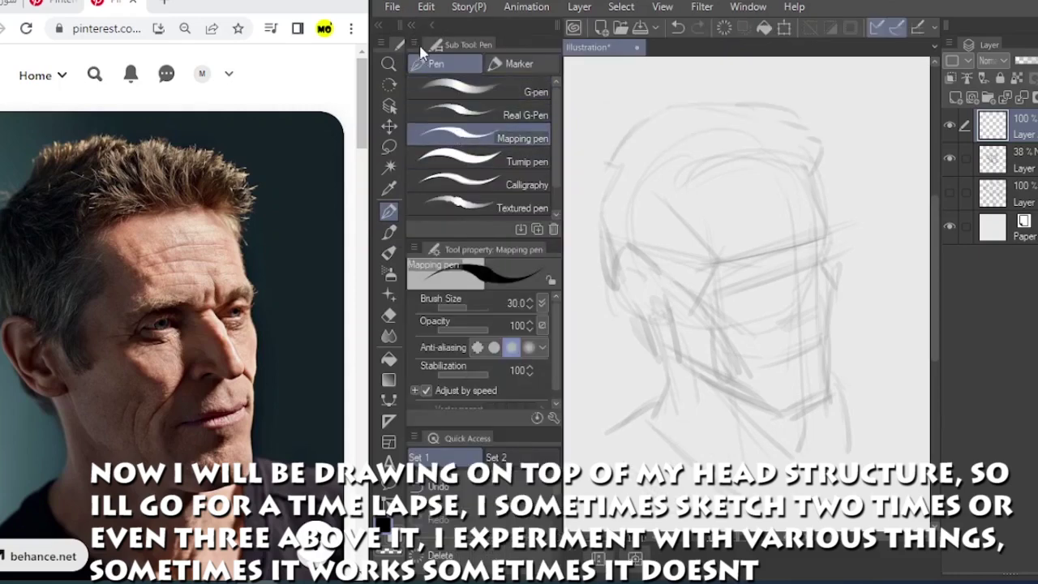
click(415, 27)
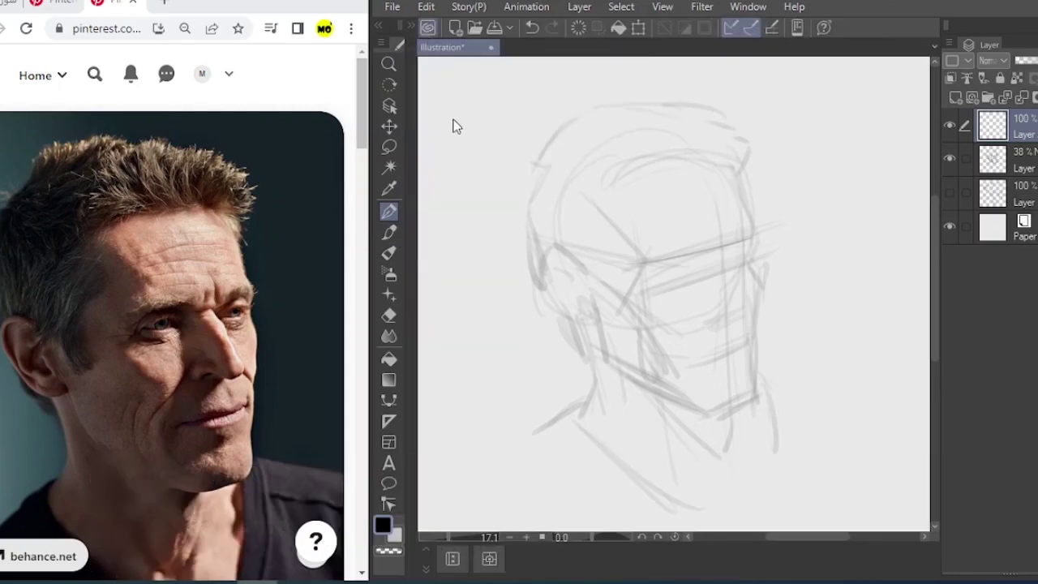
Draw the far face contour from forehead to chin, the temple and cheekbone planes, nose, brows, eyes and forehead wrinkles.
mouse_move(722, 169)
mouse_down()
mouse_move(754, 243)
mouse_move(755, 391)
mouse_move(700, 410)
mouse_up()
mouse_move(592, 205)
mouse_down()
mouse_move(647, 253)
mouse_move(631, 295)
mouse_move(662, 320)
mouse_up()
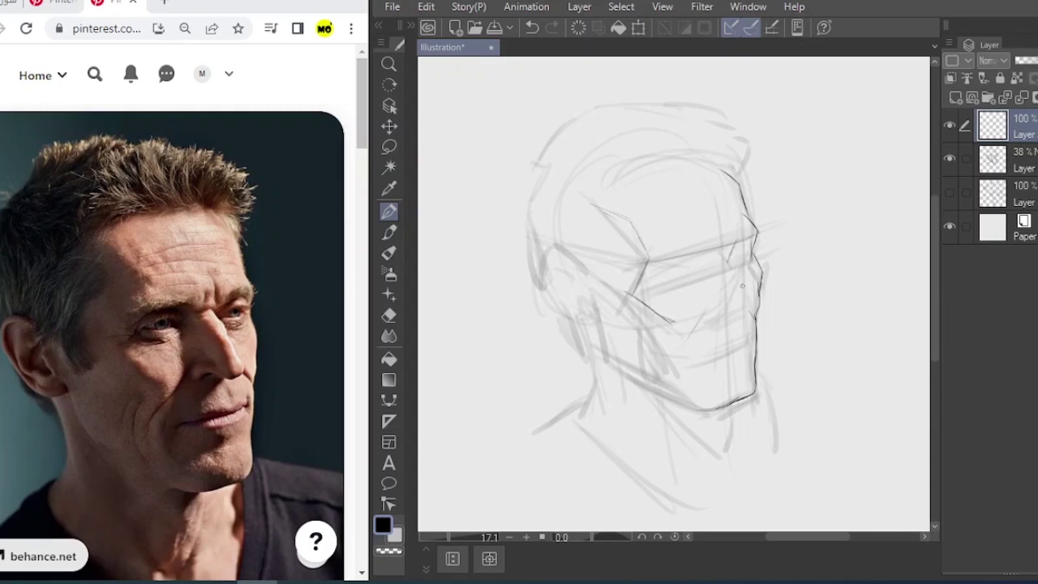
mouse_move(741, 315)
mouse_down()
mouse_move(718, 319)
mouse_move(719, 302)
mouse_up()
mouse_move(717, 249)
mouse_down()
mouse_move(701, 281)
mouse_move(715, 258)
mouse_up()
mouse_move(728, 257)
mouse_down()
mouse_move(740, 286)
mouse_move(746, 276)
mouse_move(702, 266)
mouse_up()
mouse_move(702, 265)
mouse_down()
mouse_move(666, 260)
mouse_move(655, 280)
mouse_up()
drag(753, 237, 727, 254)
drag(673, 220, 729, 197)
drag(677, 217, 730, 205)
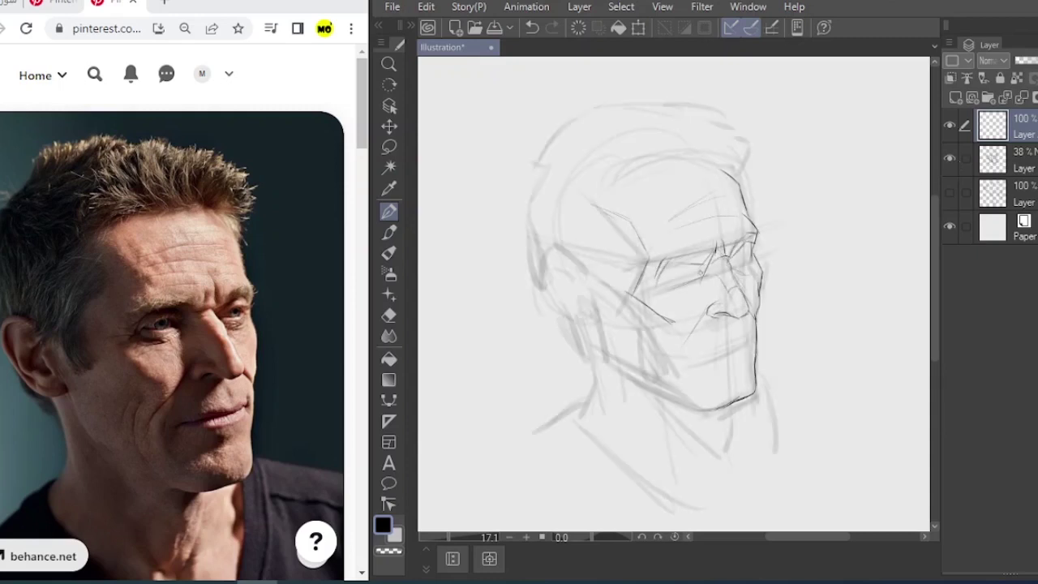
Refine both eyes, draw the smile fold, mouth line and cheek plane, and compare against the structure layer.
drag(733, 253, 754, 258)
drag(670, 271, 694, 266)
drag(735, 261, 754, 254)
drag(702, 310, 681, 336)
drag(673, 338, 671, 361)
mouse_move(741, 319)
mouse_down()
mouse_move(740, 366)
mouse_move(753, 341)
mouse_move(686, 358)
mouse_up()
mouse_move(582, 290)
mouse_down()
mouse_move(715, 356)
mouse_move(722, 373)
mouse_move(711, 388)
mouse_up()
click(949, 159)
click(950, 160)
Draw the lower lip and chin creases, the near jawline, the throat line and the back of the neck.
mouse_move(680, 370)
mouse_down()
mouse_move(694, 388)
mouse_move(673, 412)
mouse_up()
drag(681, 368, 647, 403)
mouse_move(599, 248)
mouse_down()
mouse_move(600, 355)
mouse_move(675, 401)
mouse_up()
drag(626, 375, 692, 468)
drag(633, 381, 649, 403)
drag(567, 319, 602, 409)
drag(594, 373, 580, 414)
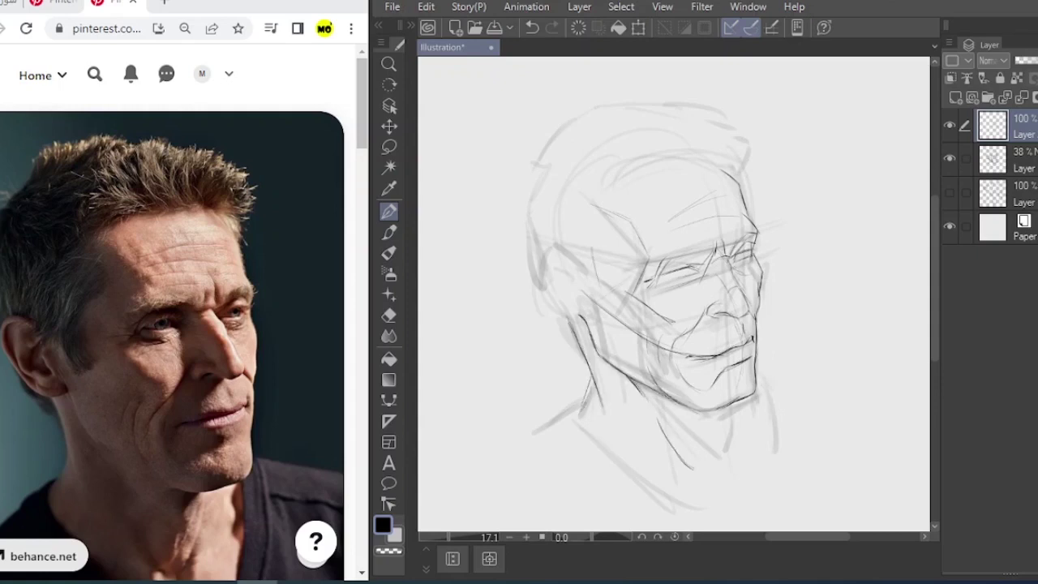
Sketch the tufts of front hair above the forehead and hide the structure layer.
drag(688, 134, 712, 167)
drag(649, 120, 685, 166)
drag(627, 129, 637, 159)
drag(712, 129, 739, 125)
drag(728, 160, 749, 154)
mouse_move(743, 167)
mouse_down()
mouse_move(733, 180)
mouse_move(747, 148)
mouse_up()
drag(743, 169, 739, 189)
click(950, 158)
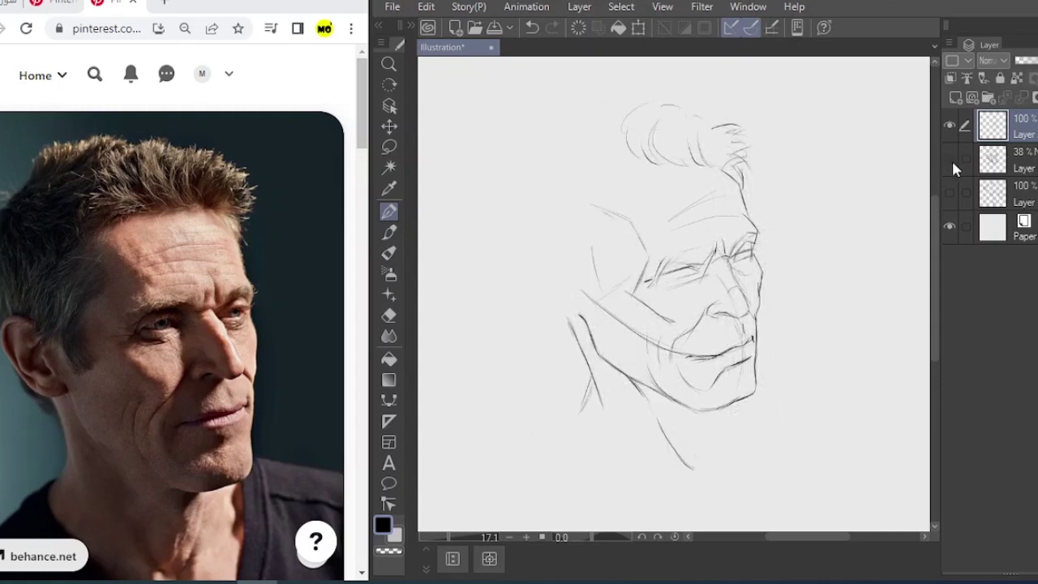
Lasso the near eye and adjust its placement with a free transform.
click(389, 146)
mouse_move(641, 282)
mouse_down()
mouse_move(767, 236)
mouse_move(642, 284)
mouse_up()
key(ctrl+t)
mouse_move(744, 266)
mouse_down()
mouse_move(717, 291)
mouse_move(767, 281)
mouse_up()
key(Return)
key(ctrl+d)
Transform the near eye once more, and check the face by flipping it vertically and back.
click(411, 26)
click(535, 535)
click(535, 535)
key(ctrl+t)
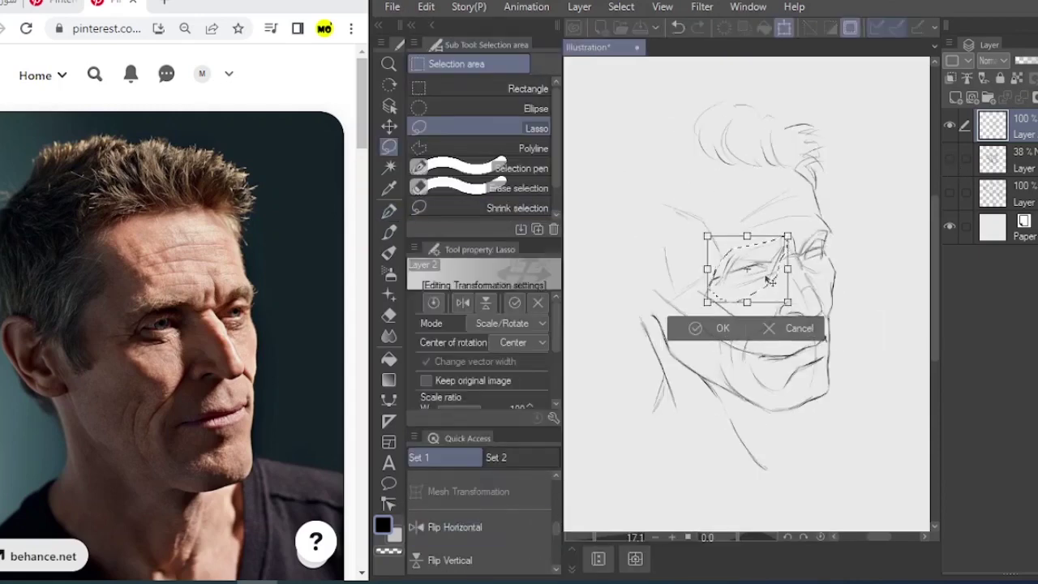
key(Return)
key(ctrl+d)
click(496, 561)
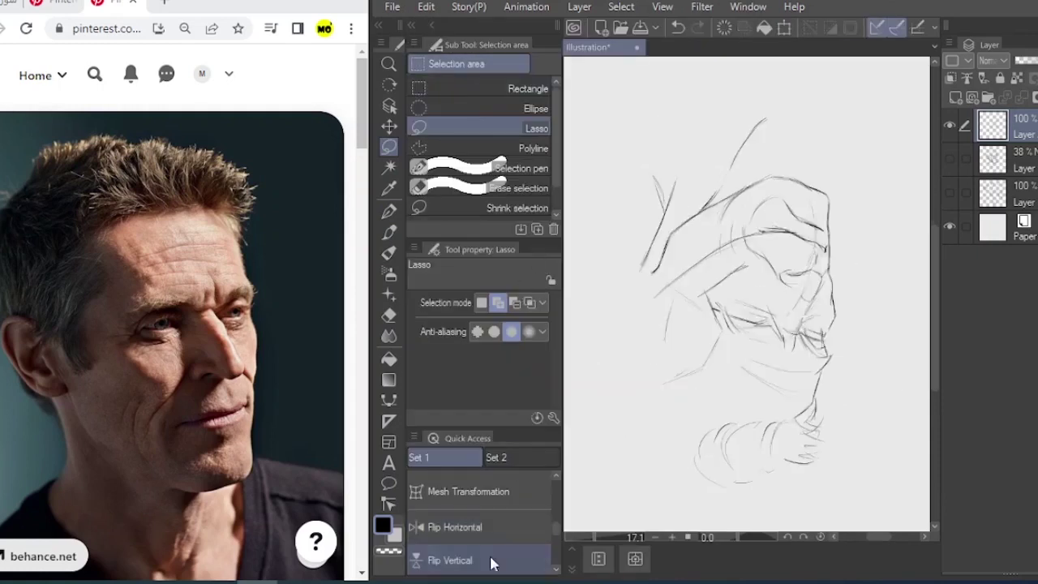
click(491, 558)
Draw the temple hairline and sideburn edge, the ear outline and the back of the neck below the ear.
click(389, 212)
drag(595, 204, 618, 228)
mouse_move(618, 228)
mouse_down()
mouse_move(580, 271)
mouse_move(601, 297)
mouse_up()
drag(606, 291, 585, 307)
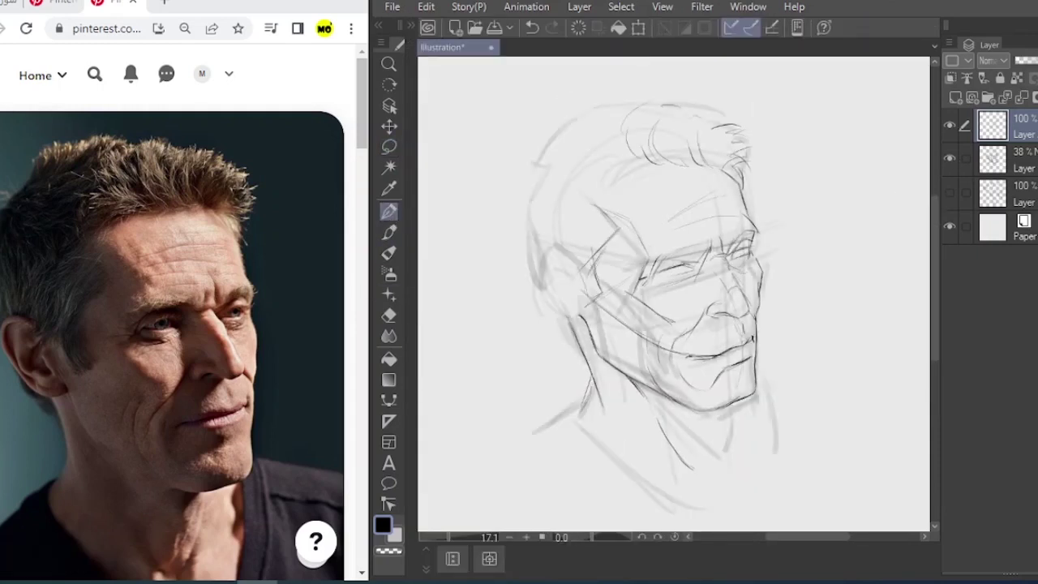
drag(571, 257, 587, 297)
mouse_move(565, 266)
mouse_down()
mouse_move(542, 255)
mouse_move(587, 334)
mouse_up()
drag(543, 305, 582, 358)
Outline the hair from the temple around the back of the head to the crown, and compare with the structure layer.
mouse_move(592, 190)
mouse_down()
mouse_move(559, 216)
mouse_move(637, 166)
mouse_move(566, 193)
mouse_up()
mouse_move(537, 165)
mouse_down()
mouse_move(519, 263)
mouse_move(507, 250)
mouse_up()
mouse_move(558, 122)
mouse_down()
mouse_move(522, 165)
mouse_move(556, 107)
mouse_up()
drag(584, 109, 629, 96)
click(951, 159)
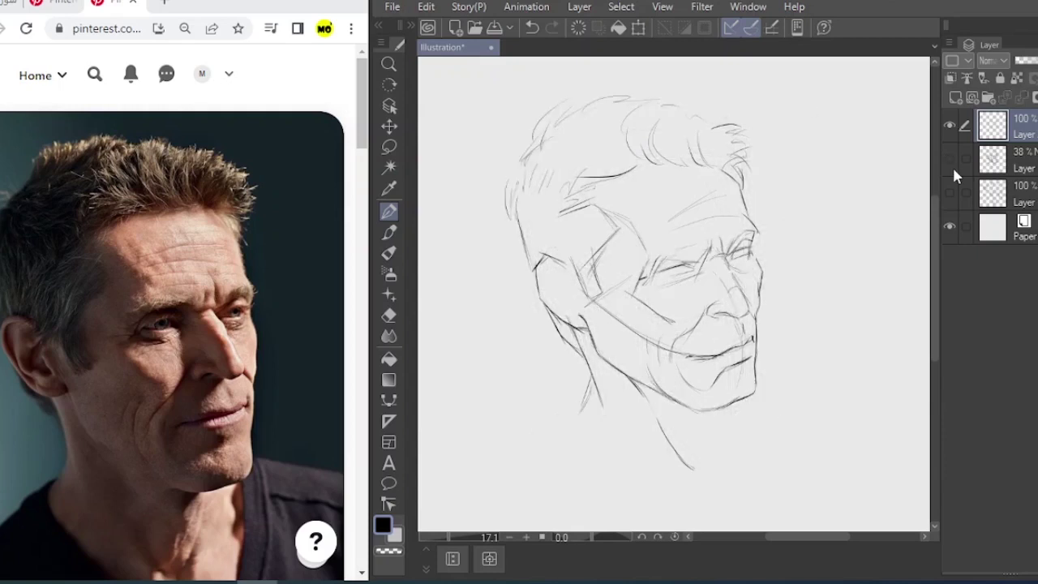
click(950, 159)
click(950, 159)
Draw the far neck edge, the throat tendon and the near side of the V-neckline.
drag(747, 370, 748, 338)
drag(757, 359, 751, 457)
scroll(172, 324, down, 1)
drag(732, 370, 713, 446)
drag(572, 379, 682, 486)
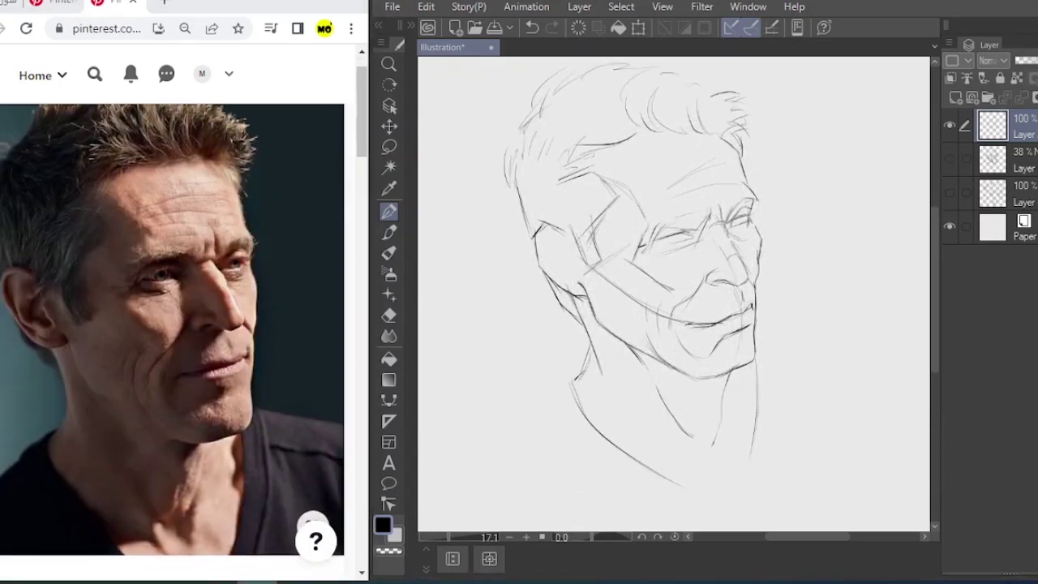
Sketch the shoulder lines, shirt seams, bottom of the V-neck and the shadow edge beneath the near jaw.
drag(761, 349, 828, 363)
drag(786, 363, 788, 418)
drag(719, 417, 714, 480)
drag(683, 480, 689, 445)
drag(577, 376, 511, 422)
drag(539, 398, 573, 470)
drag(616, 324, 647, 384)
Add inner ear lines, cheek strokes below the ear, and diagonal hatching over the sideburn and temple hair.
mouse_move(572, 285)
mouse_down()
mouse_move(606, 305)
mouse_move(571, 327)
mouse_up()
drag(579, 318, 607, 347)
drag(636, 303, 614, 320)
drag(618, 250, 574, 284)
drag(571, 201, 574, 242)
Add more hair strands along the crown, back of the head and front hairline.
scroll(172, 325, up, 1)
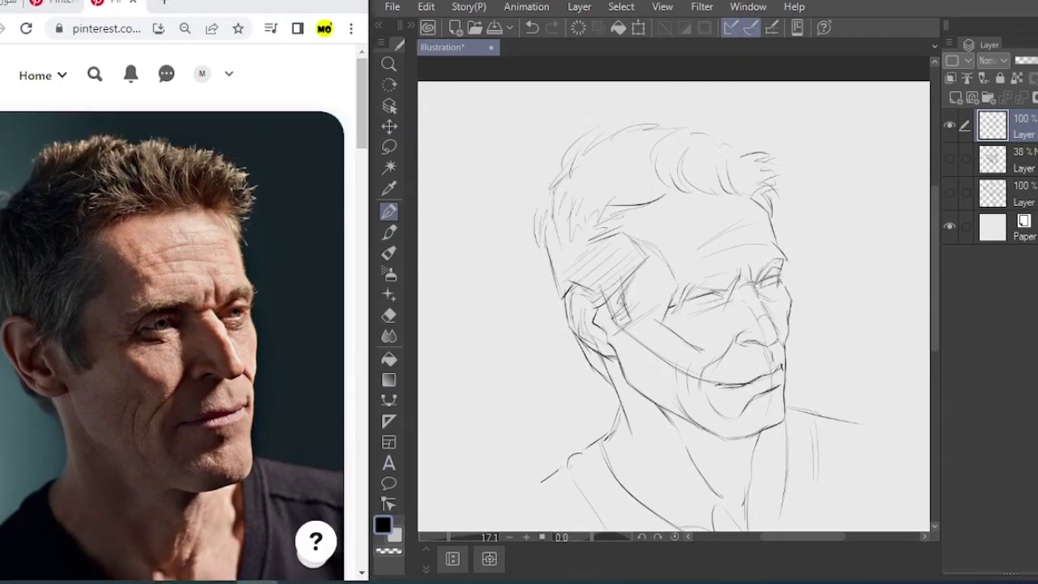
drag(639, 137, 605, 156)
drag(677, 151, 730, 155)
drag(784, 177, 777, 204)
scroll(592, 356, down, 2)
Lasso and reposition the neck and shoulder lines with a transform, and redraw the back of the neck to meet the shoulder.
key(m)
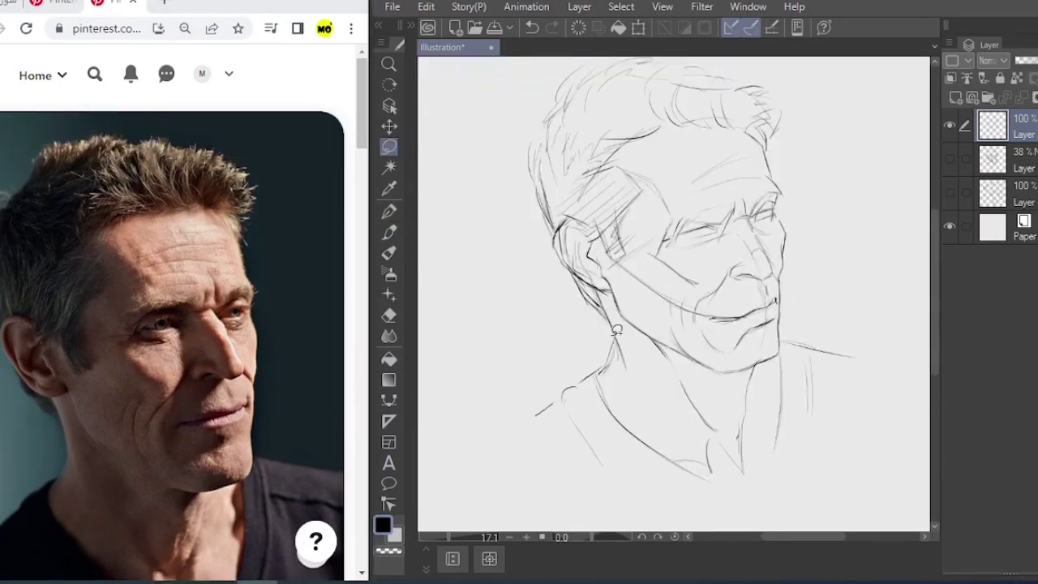
drag(620, 361, 624, 357)
key(ctrl+t)
drag(637, 442, 635, 427)
key(Return)
key(ctrl+d)
click(389, 212)
drag(613, 325, 608, 374)
mouse_move(611, 357)
mouse_down()
mouse_move(583, 388)
mouse_move(601, 390)
mouse_up()
Switch to the Pencil brush and add a new shading layer between the line drawing and the structure layer.
click(390, 315)
click(390, 230)
drag(632, 292, 623, 323)
click(965, 164)
click(955, 97)
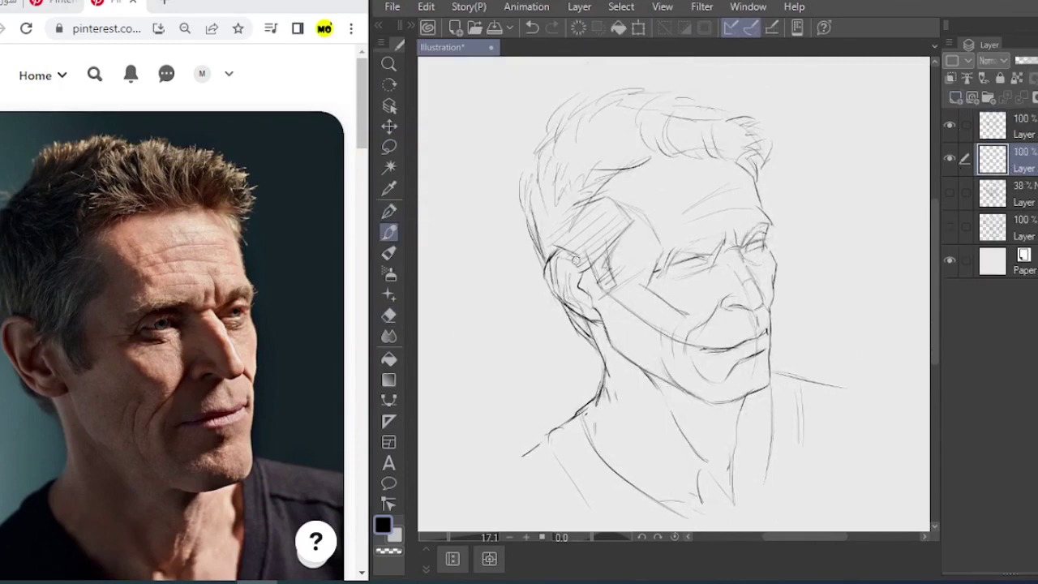
Group the line drawing, shading and structure layers into a folder, and toggle the structure layer's visibility.
click(1020, 126)
shift+click(1021, 194)
key(ctrl+g)
click(950, 218)
click(949, 218)
click(1005, 187)
Try the Hard Round painting brushes with a test stroke along the temple.
click(411, 25)
click(503, 132)
click(495, 191)
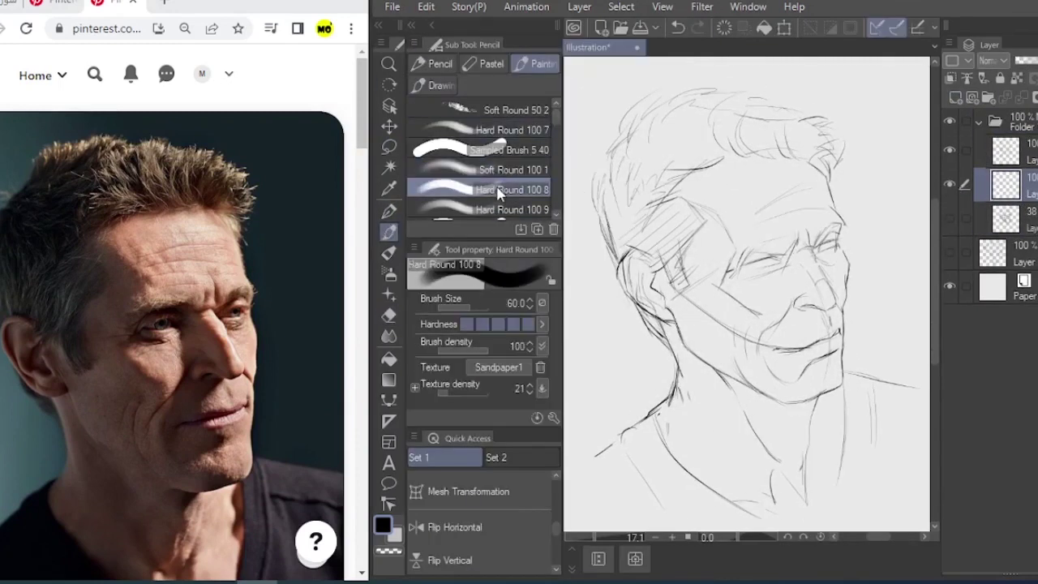
click(498, 210)
drag(704, 206, 731, 238)
Choose the Soft Round Pressure Opacity brush, undo the test stroke and layer grouping, and reselect the shading layer.
click(440, 85)
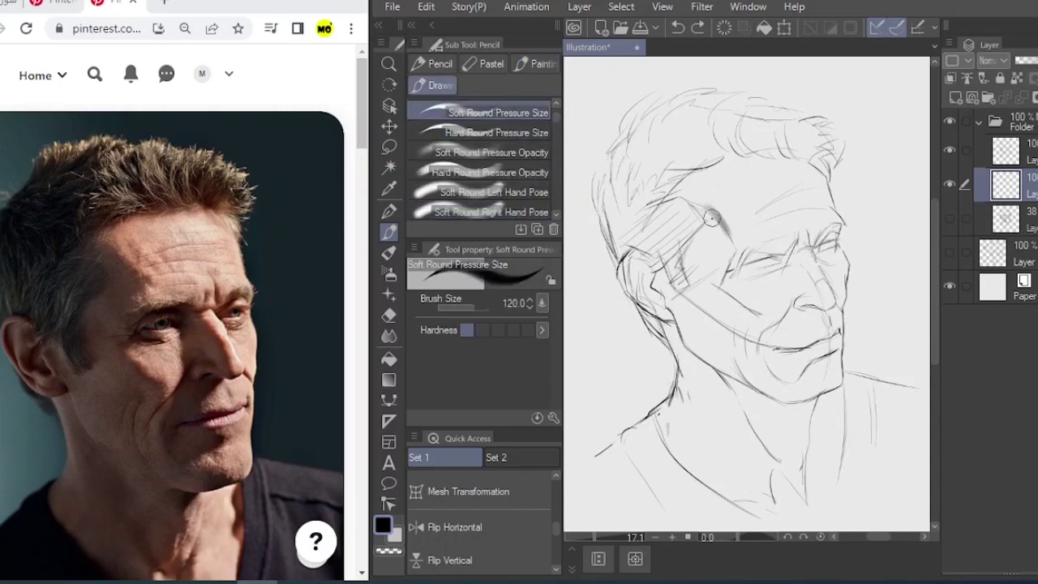
click(490, 172)
click(492, 153)
key(ctrl+z)
key(ctrl+z)
click(992, 164)
Paint soft shadow edges along the temple, cheekbone, nose, mouth and chin, adjusting the brush size to 70.
drag(694, 195, 744, 252)
key(bracketright)
mouse_move(780, 251)
mouse_down()
mouse_move(729, 280)
mouse_move(755, 345)
mouse_move(823, 302)
mouse_up()
key(bracketleft)
key(bracketleft)
key(bracketleft)
mouse_move(821, 315)
mouse_down()
mouse_move(802, 343)
mouse_move(796, 420)
mouse_up()
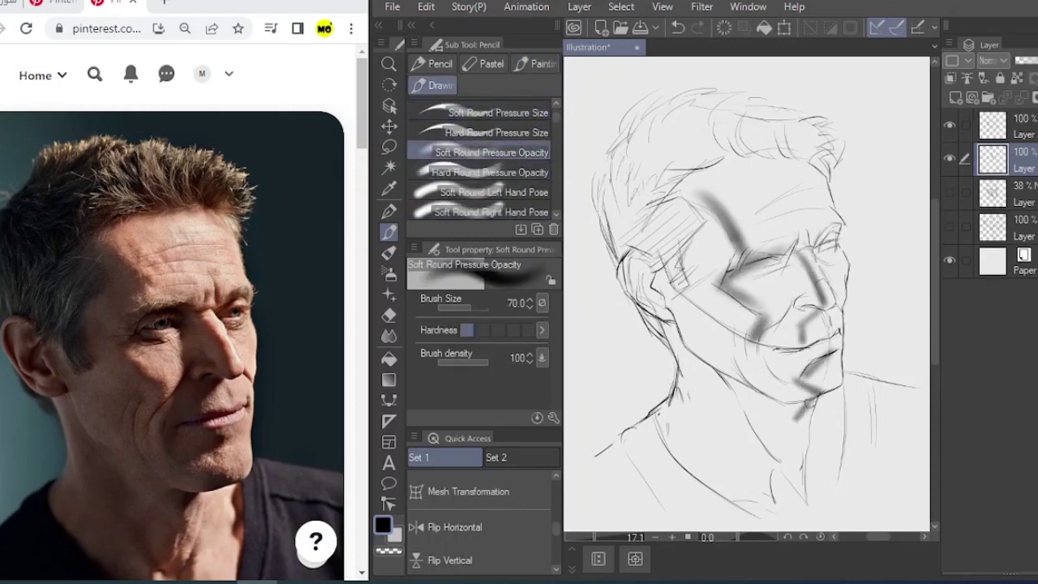
Extend the soft shadow edges along the hair, back of the head, neckline, throat and eyes.
mouse_move(693, 191)
mouse_down()
mouse_move(736, 226)
mouse_move(662, 294)
mouse_move(713, 380)
mouse_up()
drag(729, 381, 726, 307)
drag(362, 118, 362, 130)
mouse_move(852, 386)
mouse_down()
mouse_move(813, 343)
mouse_move(778, 421)
mouse_move(659, 340)
mouse_up()
drag(689, 324, 701, 415)
mouse_move(793, 260)
mouse_down()
mouse_move(776, 340)
mouse_move(823, 244)
mouse_move(827, 255)
mouse_up()
Lasso the shadow side of the hair, face and neck, fill it with mid-grey, deselect and return to the brush.
key(p)
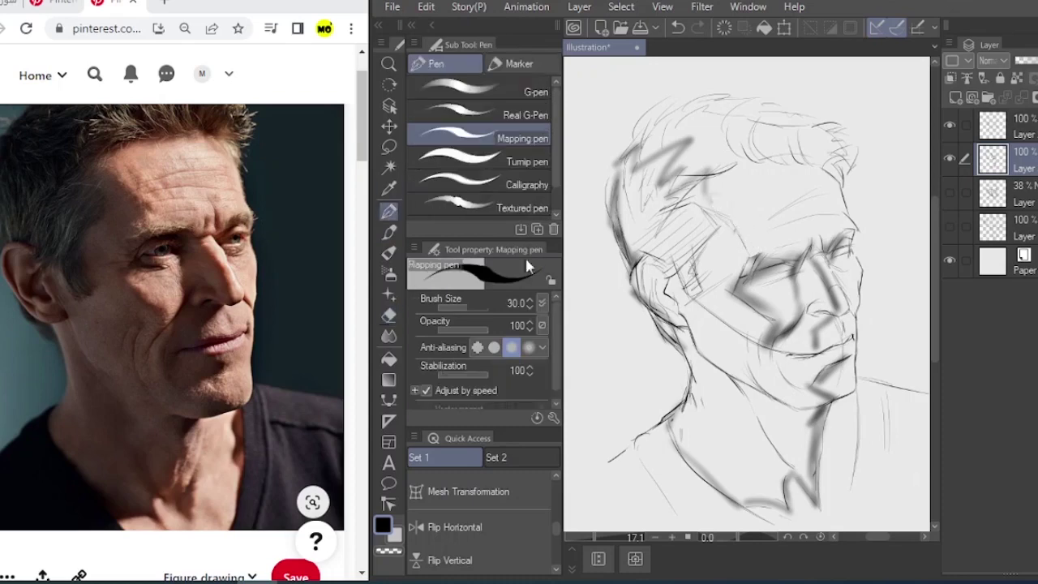
key(b)
key(m)
mouse_move(670, 186)
mouse_down()
mouse_move(791, 254)
mouse_move(777, 348)
mouse_move(832, 346)
mouse_move(796, 471)
mouse_move(659, 323)
mouse_move(636, 149)
mouse_move(671, 183)
mouse_up()
double_click(383, 525)
click(24, 244)
click(422, 107)
key(alt+Delete)
key(ctrl+d)
key(b)
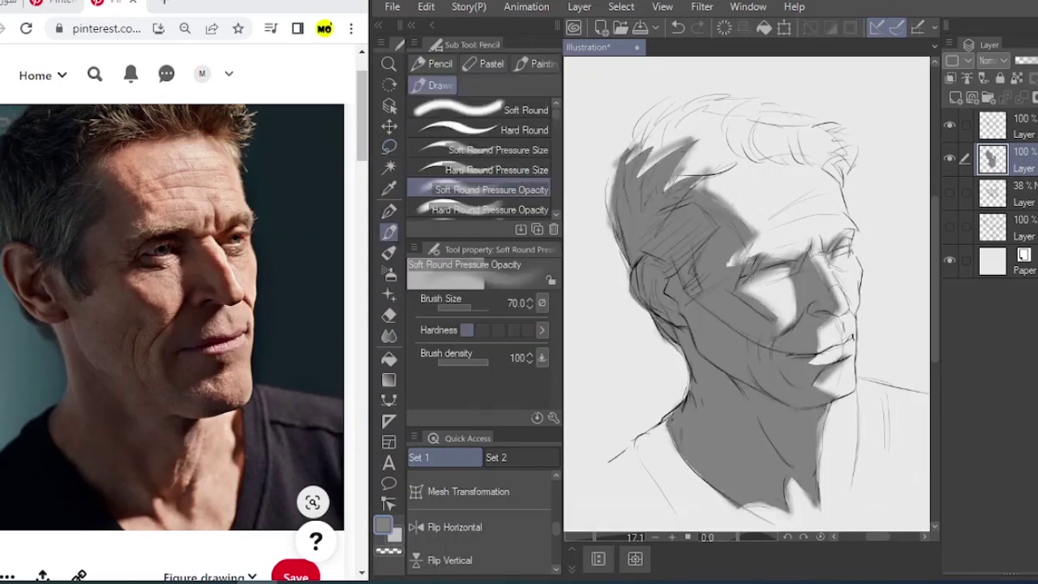
Switch the drawing colour to black and deepen the soft shadows along the forehead edge, nose side and chin.
drag(679, 143, 634, 172)
double_click(383, 525)
click(30, 433)
click(436, 193)
drag(703, 186, 759, 239)
drag(817, 261, 836, 313)
drag(838, 358, 813, 392)
mouse_move(799, 412)
mouse_down()
mouse_move(823, 411)
mouse_move(800, 427)
mouse_up()
Darken the soft shadows at the cheekbone, eye socket, lips, jaw, back of the head and temple.
mouse_move(740, 279)
mouse_down()
mouse_move(775, 319)
mouse_move(801, 312)
mouse_up()
mouse_move(795, 310)
mouse_down()
mouse_move(794, 261)
mouse_move(824, 259)
mouse_up()
mouse_move(852, 335)
mouse_down()
mouse_move(844, 286)
mouse_move(804, 308)
mouse_move(830, 309)
mouse_up()
mouse_move(818, 354)
mouse_down()
mouse_move(778, 463)
mouse_move(724, 446)
mouse_up()
drag(701, 314, 733, 383)
drag(628, 199, 661, 332)
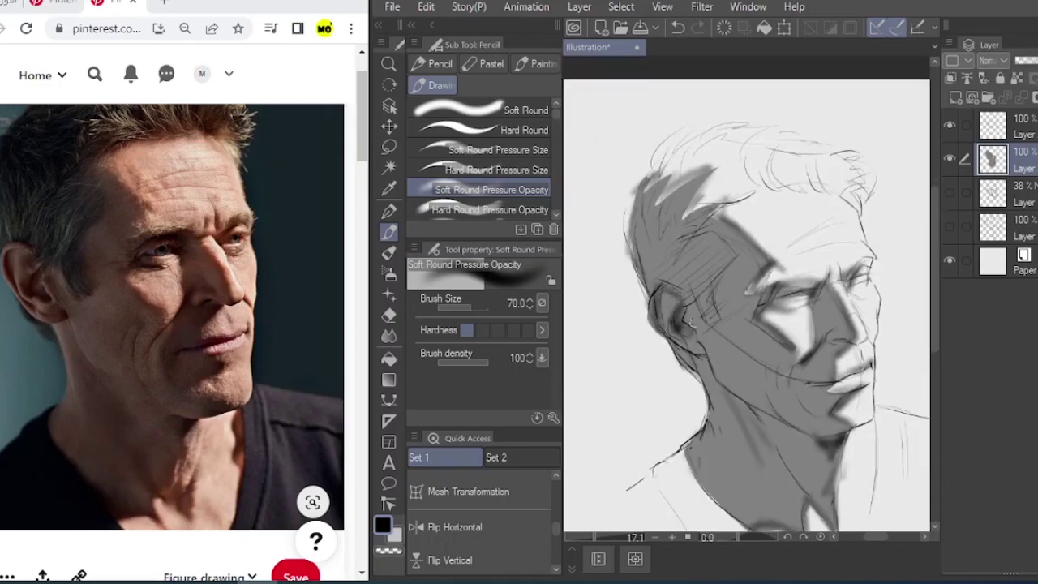
drag(730, 243, 733, 295)
drag(714, 227, 636, 296)
drag(571, 215, 770, 298)
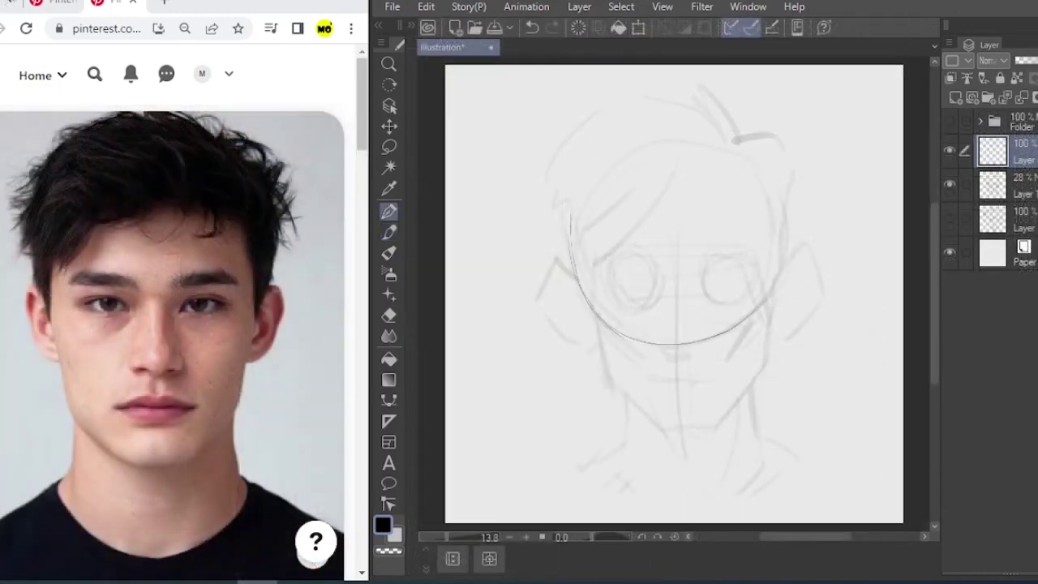
drag(570, 237, 665, 139)
drag(673, 193, 683, 470)
drag(640, 245, 661, 244)
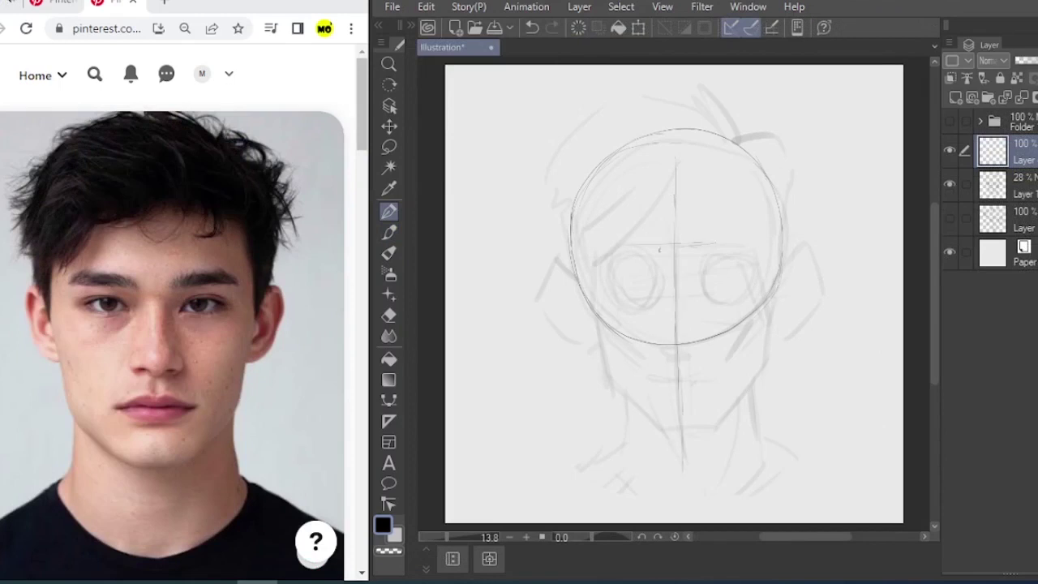
key(Delete)
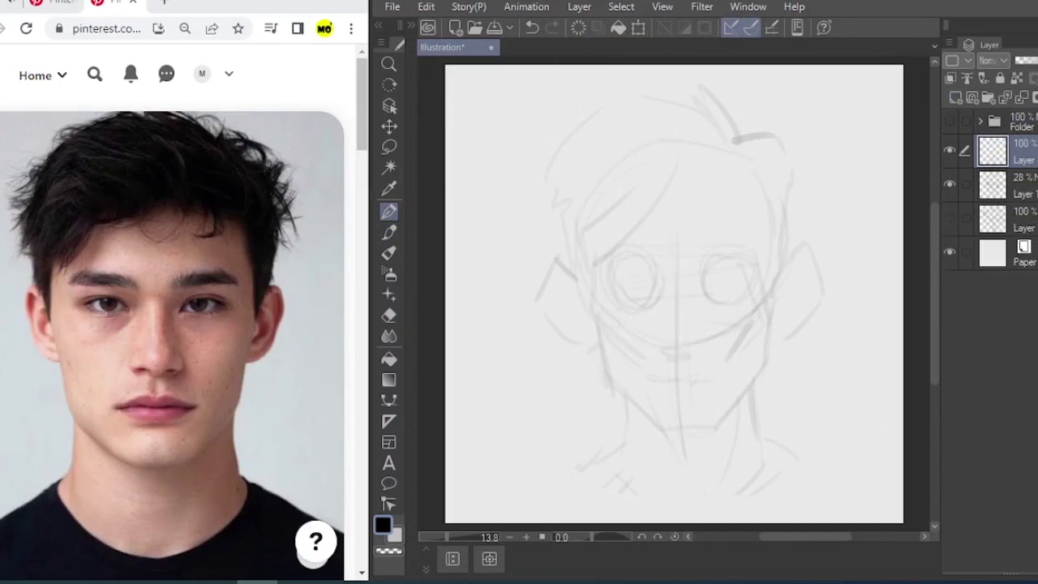
Draw the temple lines, one ear outline, the cheek planes and the jaw over the faded front-facing head structure.
mouse_move(626, 213)
mouse_down()
mouse_move(577, 259)
mouse_move(589, 309)
mouse_up()
drag(556, 259, 577, 272)
mouse_move(557, 258)
mouse_down()
mouse_move(542, 301)
mouse_move(589, 348)
mouse_up()
drag(589, 311, 663, 426)
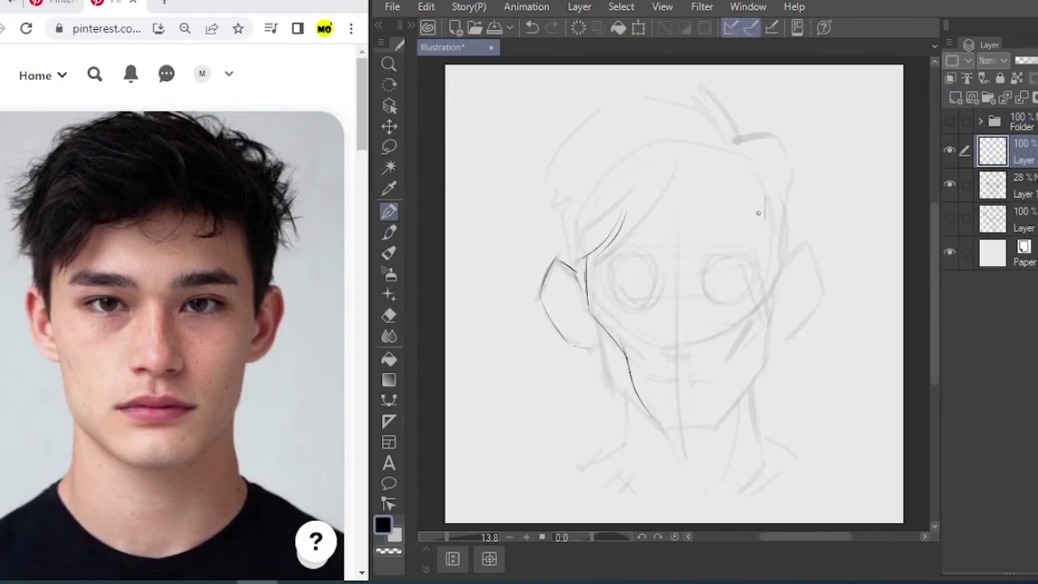
mouse_move(763, 196)
mouse_down()
mouse_move(760, 302)
mouse_move(707, 423)
mouse_up()
mouse_move(775, 302)
mouse_down()
mouse_move(764, 361)
mouse_move(666, 427)
mouse_up()
mouse_move(589, 310)
mouse_down()
mouse_move(600, 373)
mouse_move(663, 426)
mouse_up()
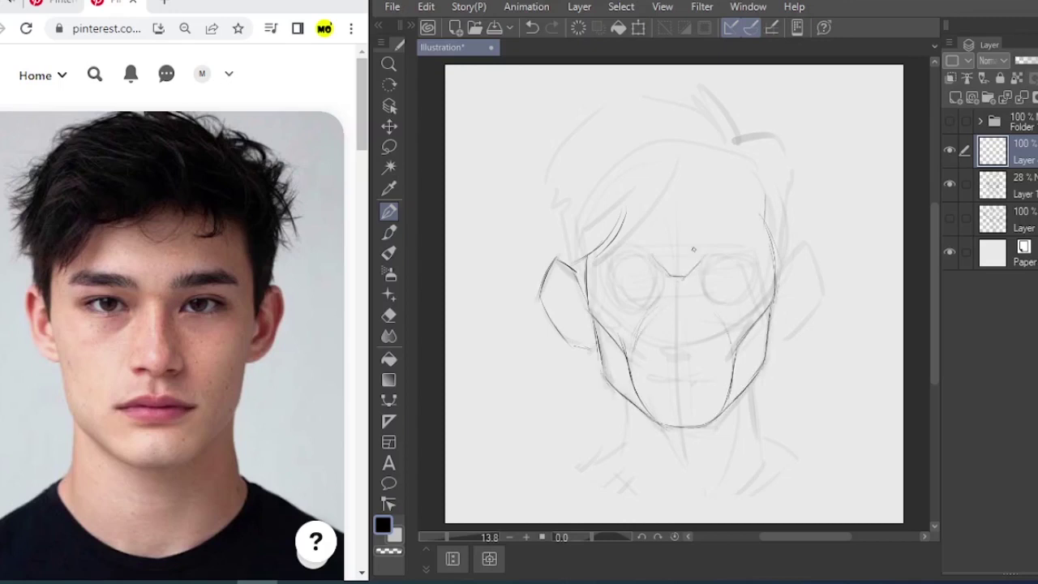
Draw the brow ridge, blocky nose, round eye sockets and first forehead hair strand.
drag(695, 248, 761, 258)
drag(652, 259, 610, 258)
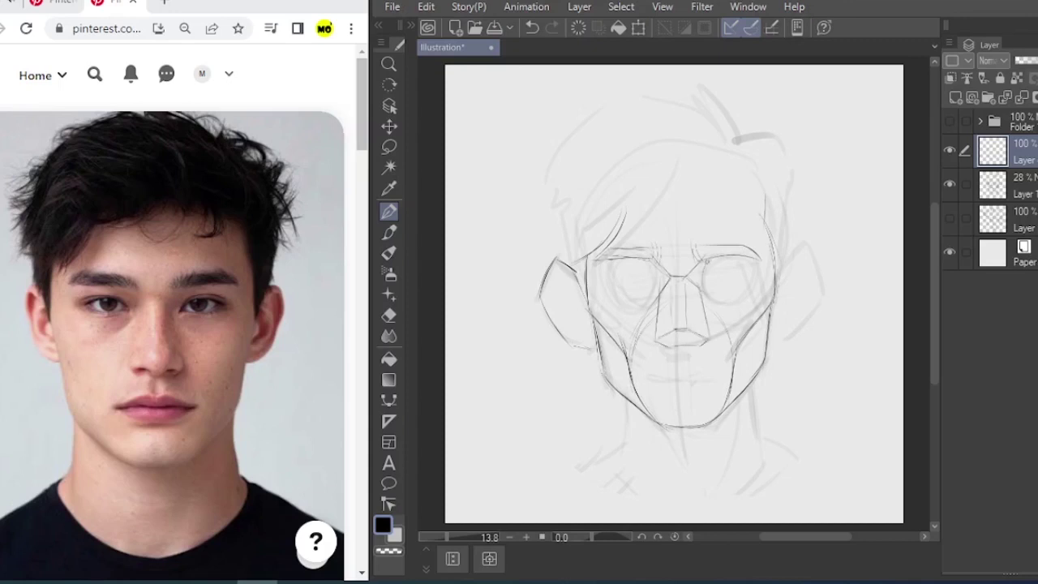
drag(759, 185, 754, 221)
drag(743, 167, 723, 217)
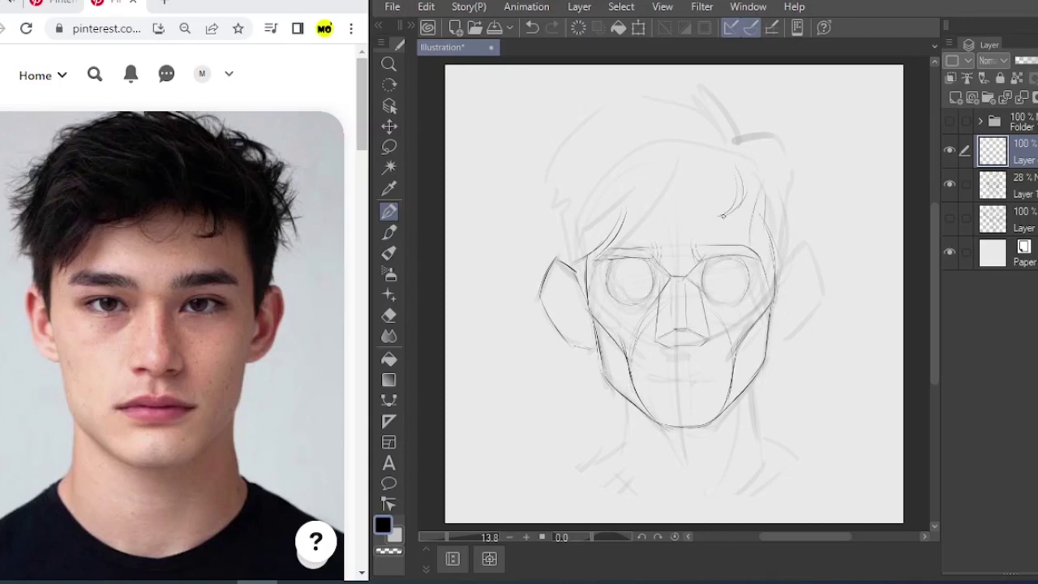
Draw the sweeping fringe locks, the side of the hair and the second ear outline.
drag(720, 181, 685, 214)
mouse_move(683, 163)
mouse_down()
mouse_move(595, 202)
mouse_move(573, 260)
mouse_up()
drag(777, 177, 785, 265)
mouse_move(781, 246)
mouse_down()
mouse_move(810, 271)
mouse_move(767, 344)
mouse_up()
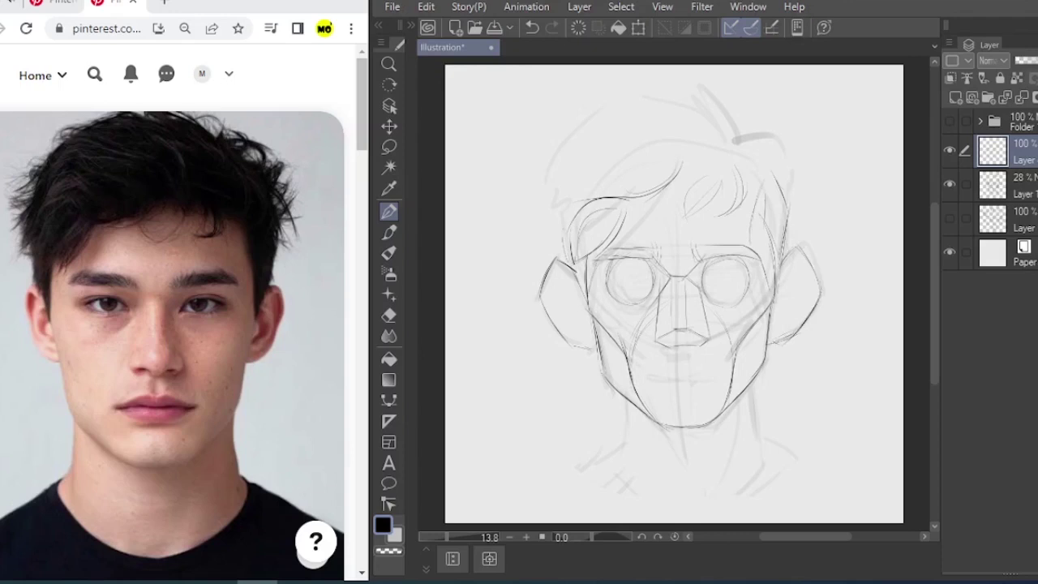
Mark the upper and lower lip positions, and check the line work with the faded structure layer hidden.
drag(673, 359, 688, 358)
drag(672, 391, 690, 391)
click(949, 185)
click(949, 185)
Outline the upper hair mass, add crossing hair locks and draw the inner shape of the ear.
mouse_move(736, 113)
mouse_down()
mouse_move(755, 159)
mouse_move(743, 177)
mouse_move(618, 157)
mouse_up()
mouse_move(609, 152)
mouse_down()
mouse_move(577, 225)
mouse_move(597, 276)
mouse_up()
drag(699, 222, 643, 234)
drag(649, 300, 645, 243)
mouse_move(573, 261)
mouse_down()
mouse_move(597, 277)
mouse_move(640, 356)
mouse_up()
Draw the neck sides, throat muscle lines and shoulder slopes beneath the front-facing head.
scroll(698, 284, down, 3)
drag(785, 284, 796, 348)
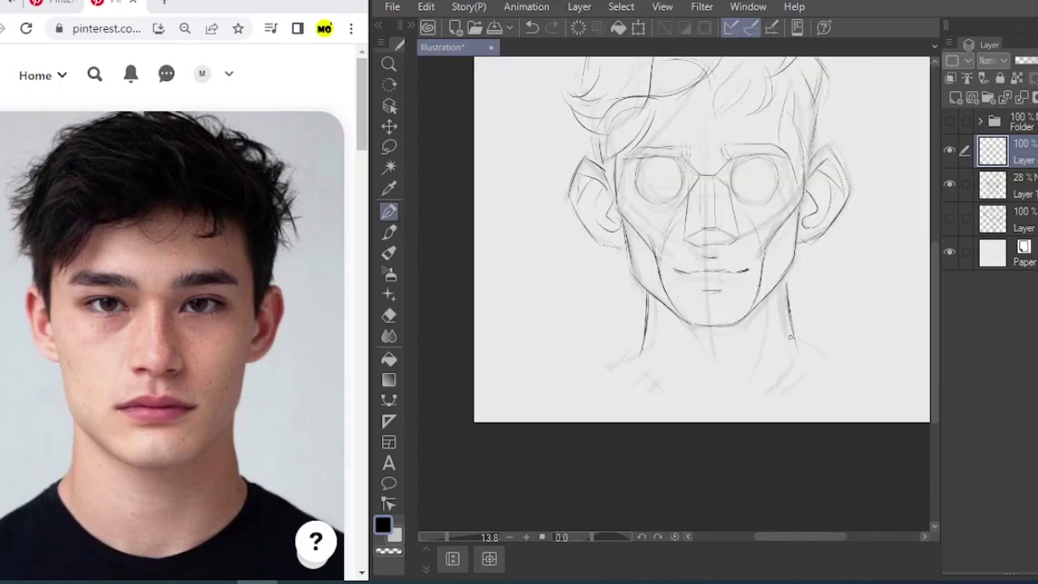
drag(762, 303, 729, 399)
drag(699, 334, 680, 389)
drag(645, 335, 670, 397)
mouse_move(795, 375)
mouse_down()
mouse_move(793, 334)
mouse_move(788, 378)
mouse_up()
drag(646, 343, 622, 364)
drag(793, 337, 818, 355)
mouse_move(773, 250)
mouse_down()
mouse_move(773, 347)
mouse_move(746, 350)
mouse_up()
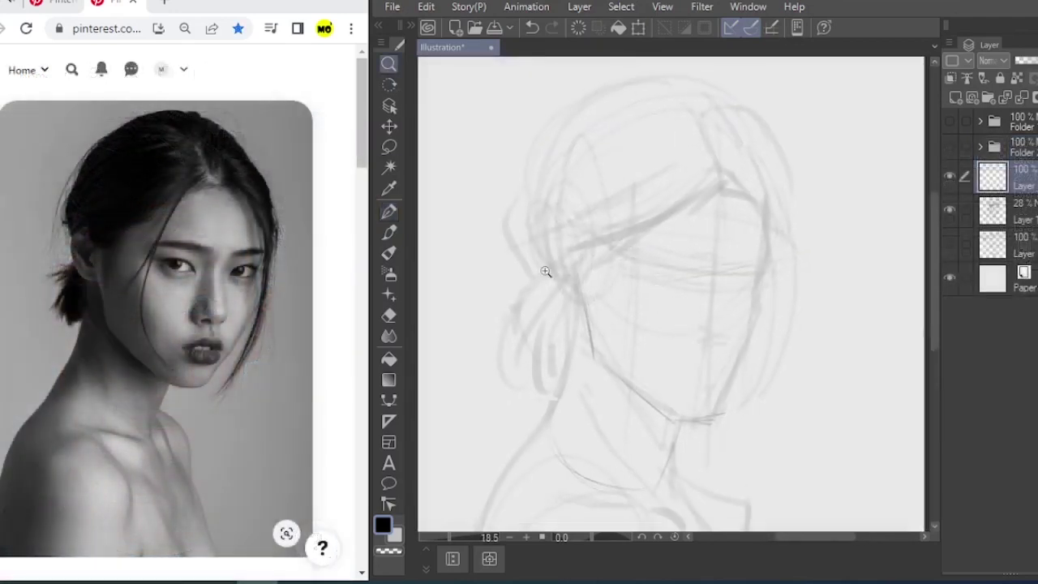
Draw the forehead contour, long loose side strand and face outline over the faded three-quarter female head structure.
scroll(677, 292, down, 1)
mouse_move(724, 154)
mouse_down()
mouse_move(747, 167)
mouse_move(773, 284)
mouse_move(754, 413)
mouse_up()
mouse_move(767, 220)
mouse_down()
mouse_move(742, 321)
mouse_move(713, 375)
mouse_up()
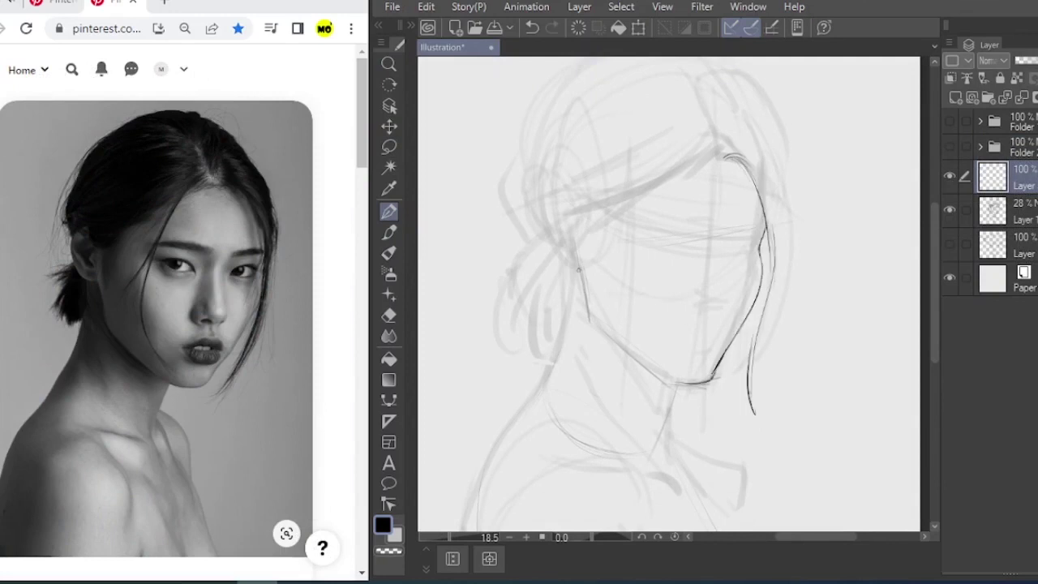
Draw the brow and eye guide lines, both eyelids, the nose and a curved strand down the cheek.
drag(765, 230, 609, 206)
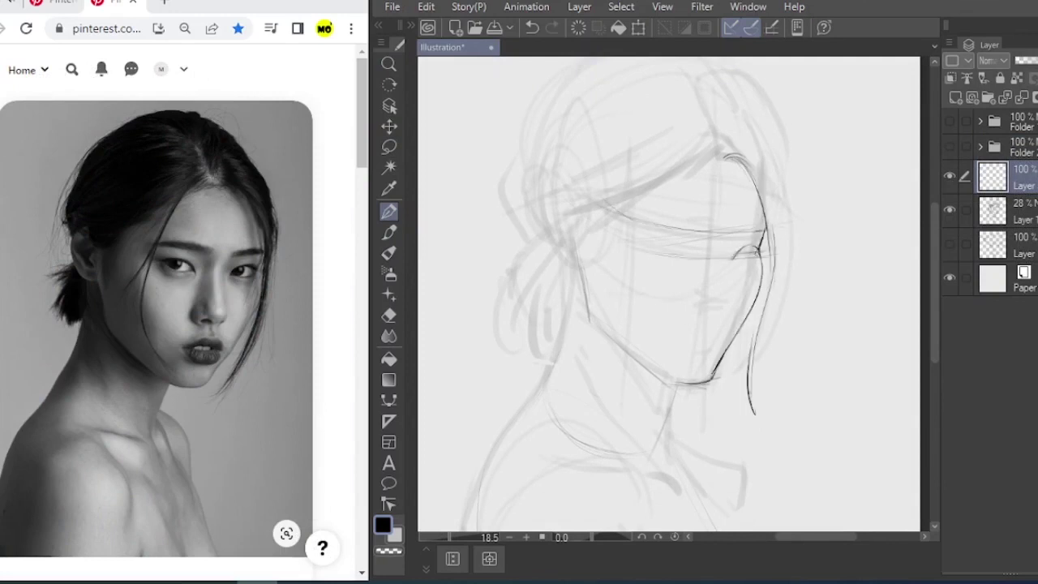
drag(646, 253, 686, 255)
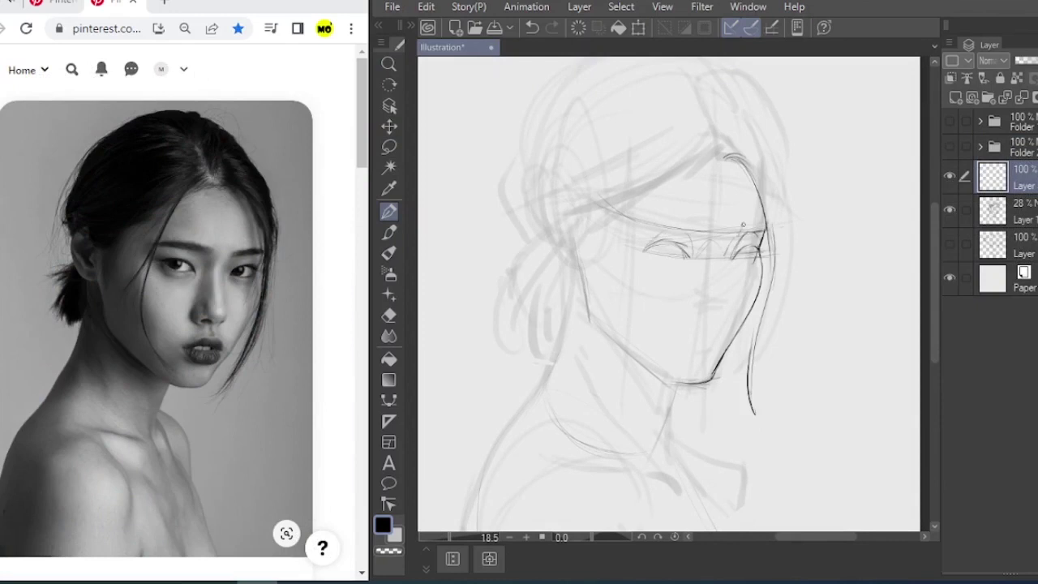
drag(698, 290, 702, 314)
mouse_move(652, 183)
mouse_down()
mouse_move(594, 216)
mouse_move(612, 333)
mouse_move(693, 383)
mouse_up()
Hide the faded structure layer, undo the last stroke and add detail to the far eye.
click(950, 210)
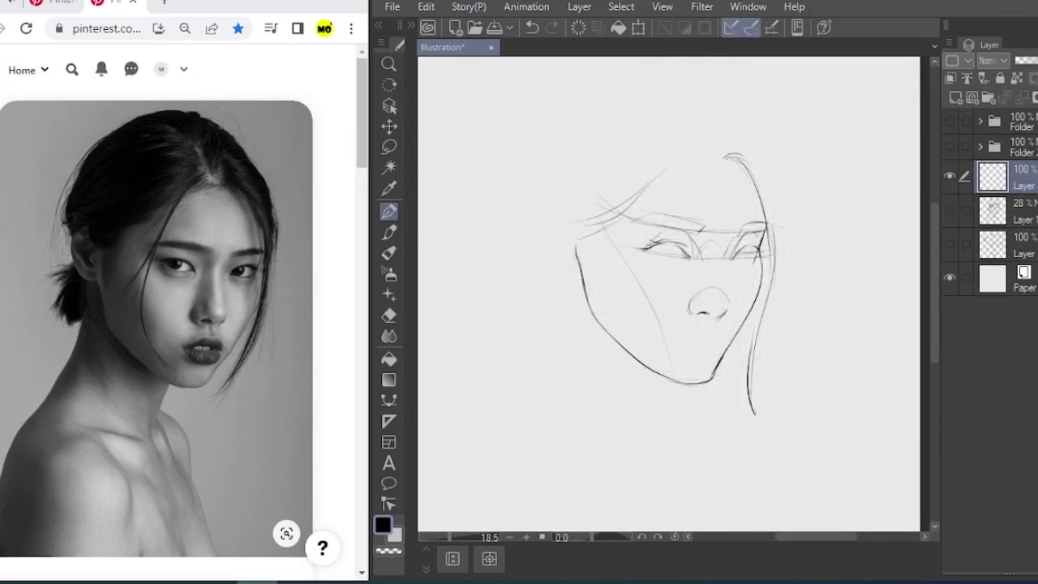
key(ctrl+z)
drag(748, 249, 752, 266)
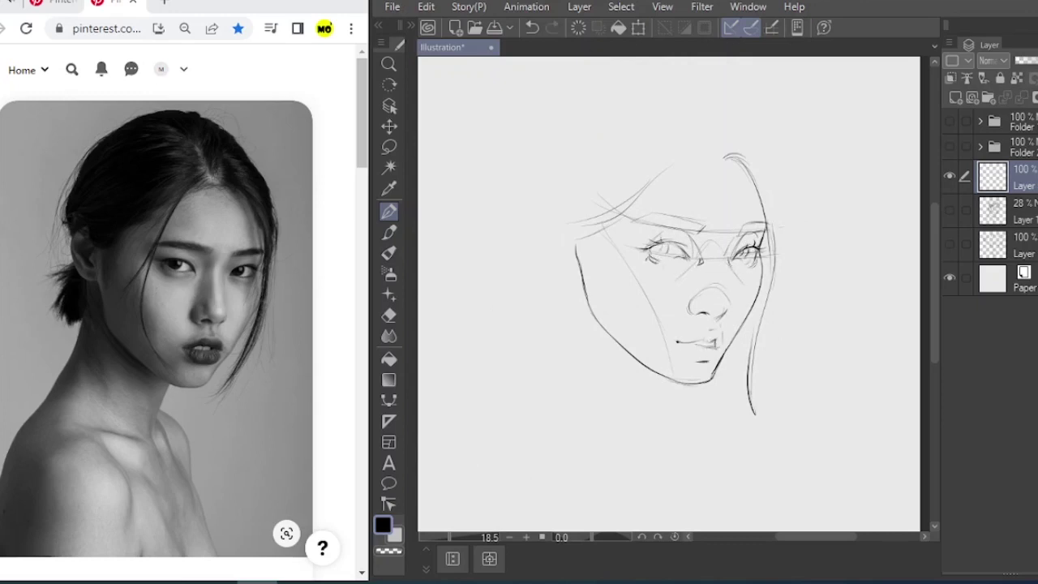
Lasso the lips, adjust them with a transform and deselect.
click(389, 146)
mouse_move(727, 331)
mouse_down()
mouse_move(709, 360)
mouse_move(736, 341)
mouse_up()
key(ctrl+t)
key(Return)
key(ctrl+d)
Return to the pen, refine the near eye and draw loose hair strands from the parting across the face.
click(389, 211)
drag(648, 249, 688, 257)
drag(699, 144, 669, 362)
drag(664, 196, 629, 300)
Show the faded structure layer and draw the ear with the pulled-back hair around it.
click(949, 211)
drag(653, 261, 652, 286)
drag(620, 225, 578, 251)
drag(603, 250, 580, 301)
drag(556, 216, 559, 284)
drag(556, 194, 571, 225)
drag(557, 196, 540, 223)
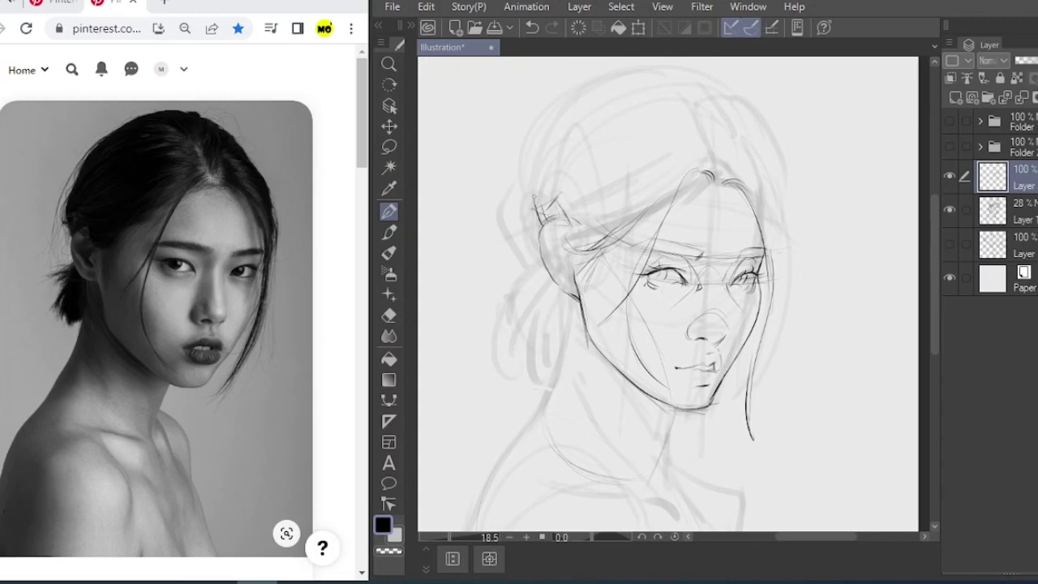
Outline the back and crown of the hair, and hide the faded structure layer.
drag(563, 154, 548, 188)
mouse_move(670, 98)
mouse_down()
mouse_move(713, 168)
mouse_move(550, 180)
mouse_up()
click(949, 212)
drag(637, 97, 694, 102)
Draw the hair falling along the far side of the face and the tied wisps behind the ear.
mouse_move(715, 154)
mouse_down()
mouse_move(738, 142)
mouse_move(779, 258)
mouse_up()
mouse_move(708, 103)
mouse_down()
mouse_move(762, 160)
mouse_move(780, 224)
mouse_up()
drag(767, 235, 787, 334)
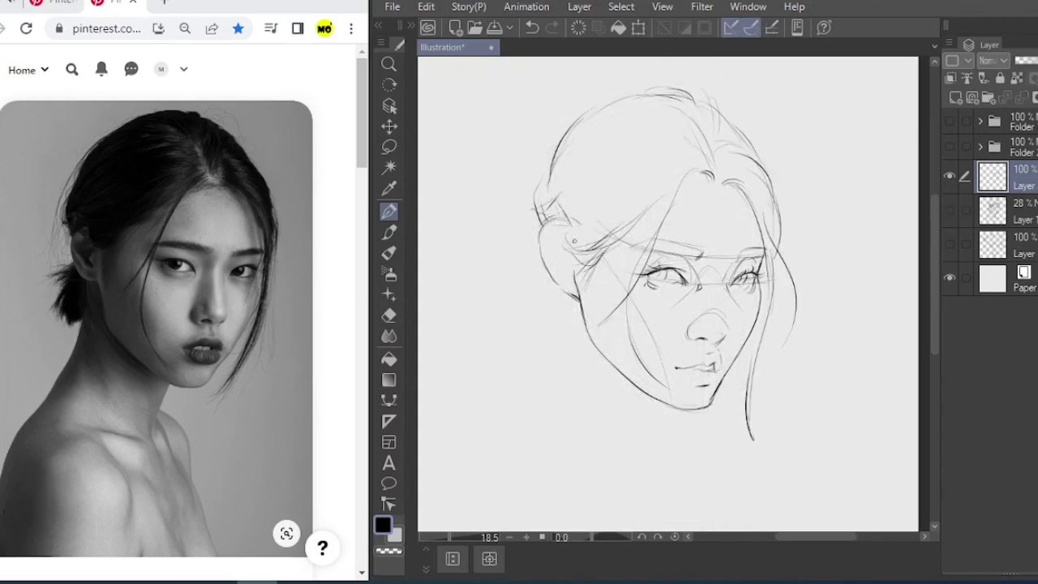
drag(560, 293, 534, 311)
drag(548, 315, 556, 350)
Show the faded structure layer and draw the neck lines, near collarbone and upper chest line.
click(949, 212)
mouse_move(573, 296)
mouse_down()
mouse_move(573, 375)
mouse_move(597, 295)
mouse_up()
drag(598, 295, 625, 351)
drag(635, 272, 671, 333)
drag(694, 314, 678, 392)
drag(673, 389, 688, 403)
drag(608, 383, 668, 392)
drag(683, 364, 734, 464)
mouse_move(683, 362)
mouse_down()
mouse_move(739, 397)
mouse_move(735, 330)
mouse_up()
drag(720, 344, 726, 390)
key(ctrl+z)
key(ctrl+z)
Draw the far shoulder, chest lines, back of the neck, near shoulder and underarm contour.
drag(677, 309, 735, 408)
mouse_move(714, 374)
mouse_down()
mouse_move(739, 297)
mouse_move(770, 396)
mouse_up()
drag(686, 276, 690, 314)
drag(629, 276, 673, 297)
drag(606, 81, 562, 195)
drag(536, 234, 500, 341)
mouse_move(630, 270)
mouse_down()
mouse_move(678, 323)
mouse_move(671, 360)
mouse_up()
Lasso part of the neck and chest line work, adjust it with a transform and deselect.
click(389, 147)
drag(685, 319, 684, 333)
key(ctrl+t)
key(Return)
key(ctrl+d)
Return to the pen and draw the near upper arm curve and the underarm line.
click(390, 214)
drag(568, 264, 527, 359)
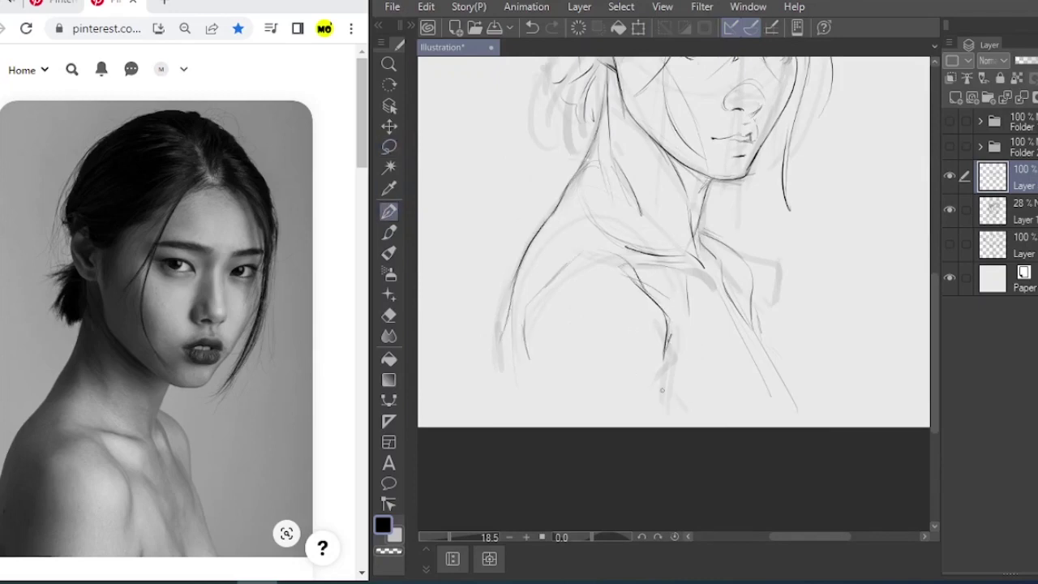
drag(675, 368, 661, 402)
Fit the canvas to the view, hide the faded structure layer and flip the drawing horizontally.
key(ctrl+0)
click(950, 210)
click(411, 25)
click(479, 527)
Lasso the near eye, adjust its placement with transforms and deselect.
click(390, 147)
drag(689, 232, 694, 228)
key(ctrl+t)
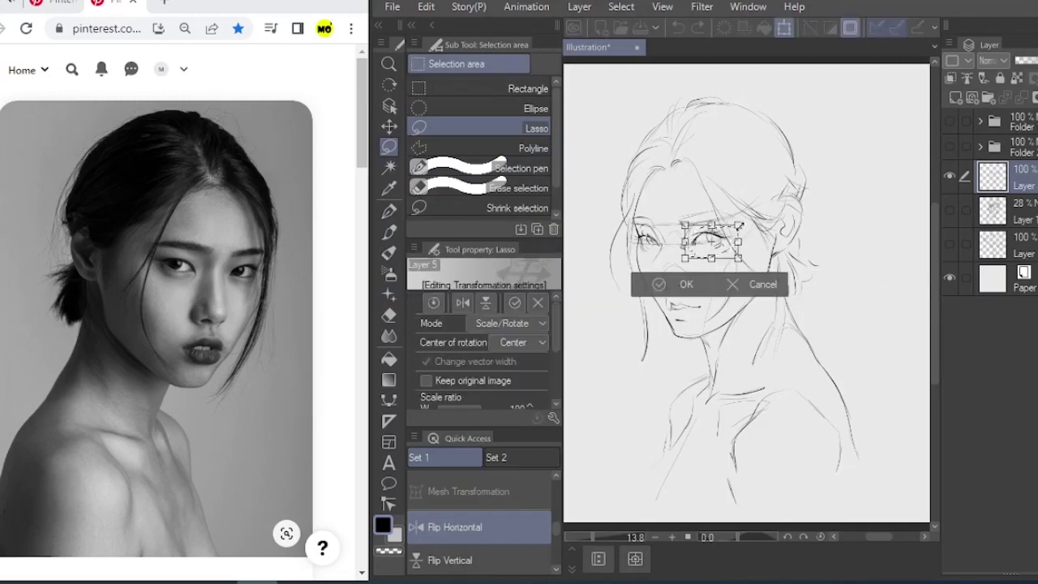
drag(758, 207, 757, 197)
key(Return)
key(ctrl+t)
key(Return)
key(ctrl+d)
Adjust the nose area and the far eye with lasso selections and transforms.
key(ctrl+t)
drag(673, 261, 731, 290)
key(Return)
key(ctrl+d)
drag(663, 235, 648, 243)
key(ctrl+t)
key(Return)
key(ctrl+d)
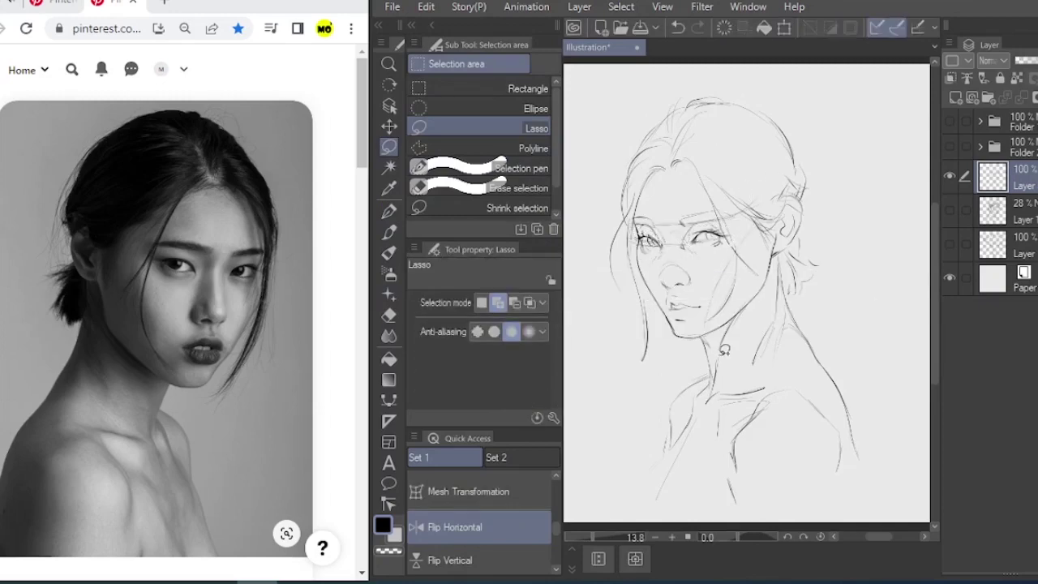
Lasso the front neck line below the chin, adjust it with a transform and deselect.
click(388, 210)
click(388, 146)
drag(726, 344, 722, 376)
key(ctrl+t)
key(Return)
key(ctrl+d)
Flip the drawing back horizontally and set the paper colour to white.
click(478, 527)
double_click(991, 278)
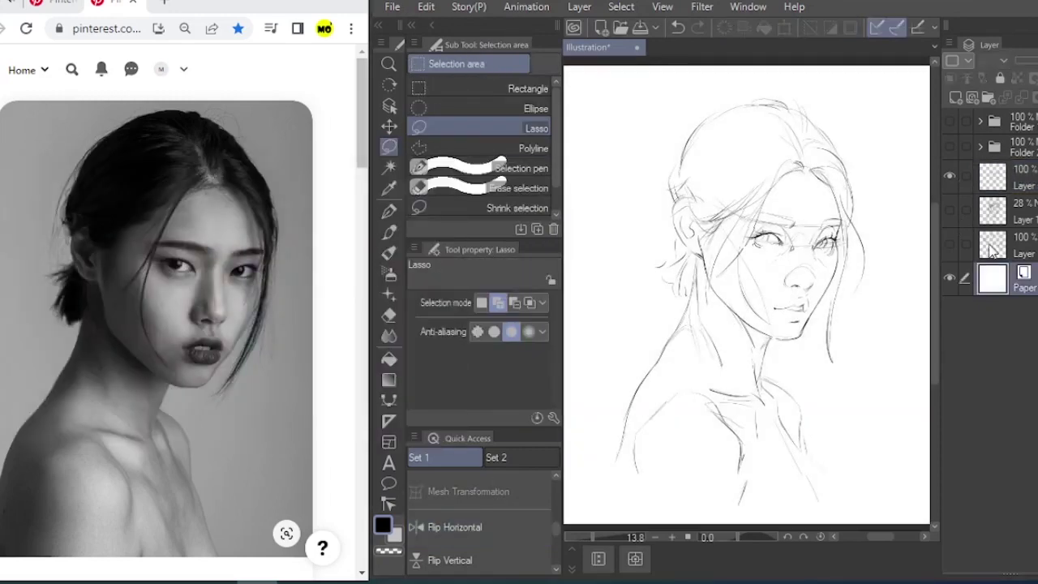
click(992, 246)
Group the faded structure and line work layers into a folder, hide it and show the head sketches layer.
click(950, 210)
click(994, 211)
shift+click(1013, 177)
key(ctrl+g)
click(949, 172)
click(951, 202)
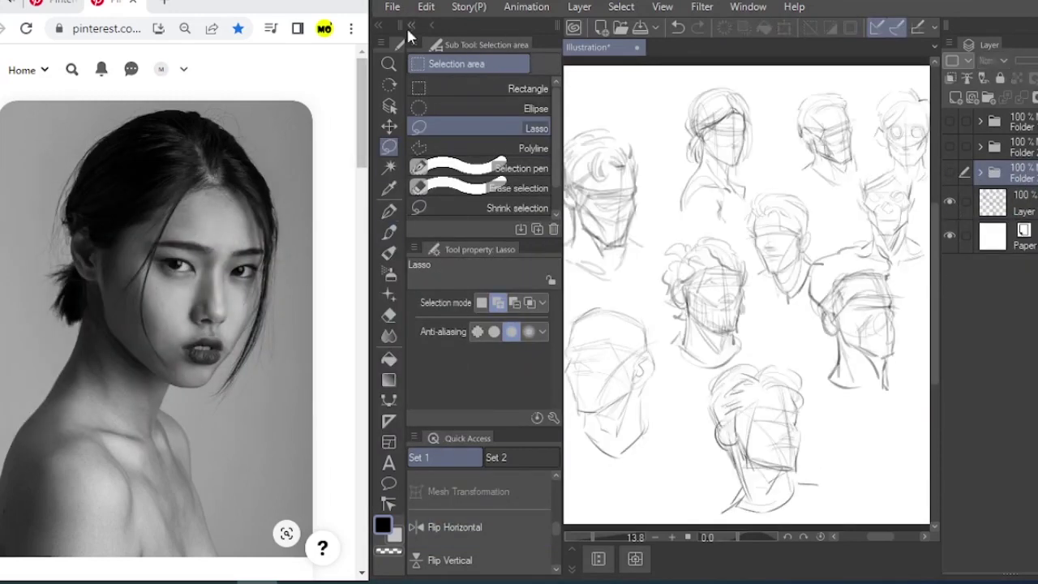
Switch to Pinterest in the browser and open the front-facing portrait of the dark-haired young man as reference.
click(133, 4)
scroll(158, 302, down, 2)
click(101, 340)
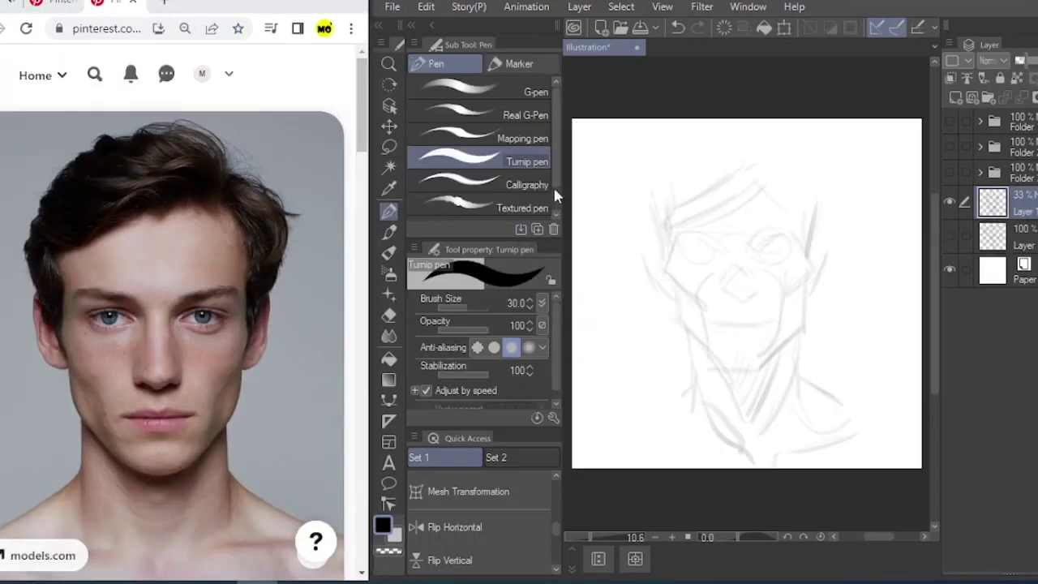
Choose the Mapping pen, add a new layer and draw the temple, cheek and jaw planes over the faded structure.
click(519, 138)
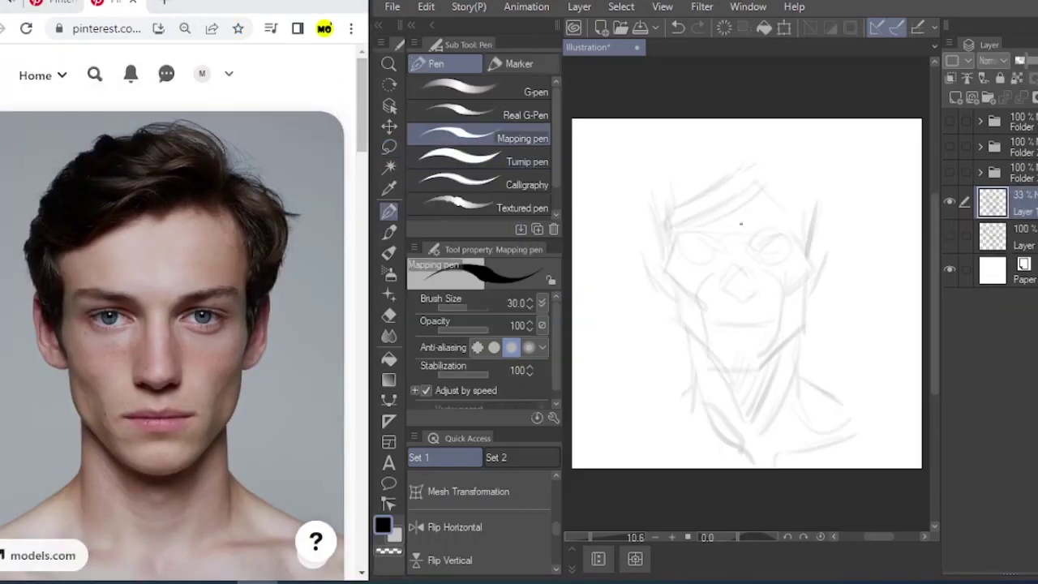
key(ctrl+shift+n)
drag(670, 211, 704, 335)
drag(801, 206, 808, 266)
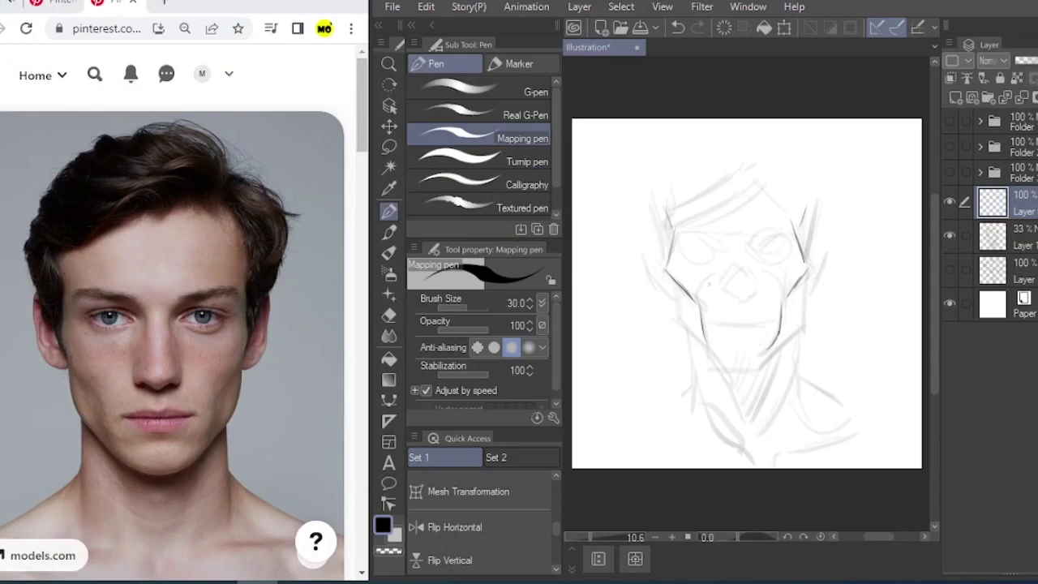
drag(669, 272, 727, 367)
mouse_move(803, 279)
mouse_down()
mouse_move(801, 311)
mouse_move(730, 368)
mouse_up()
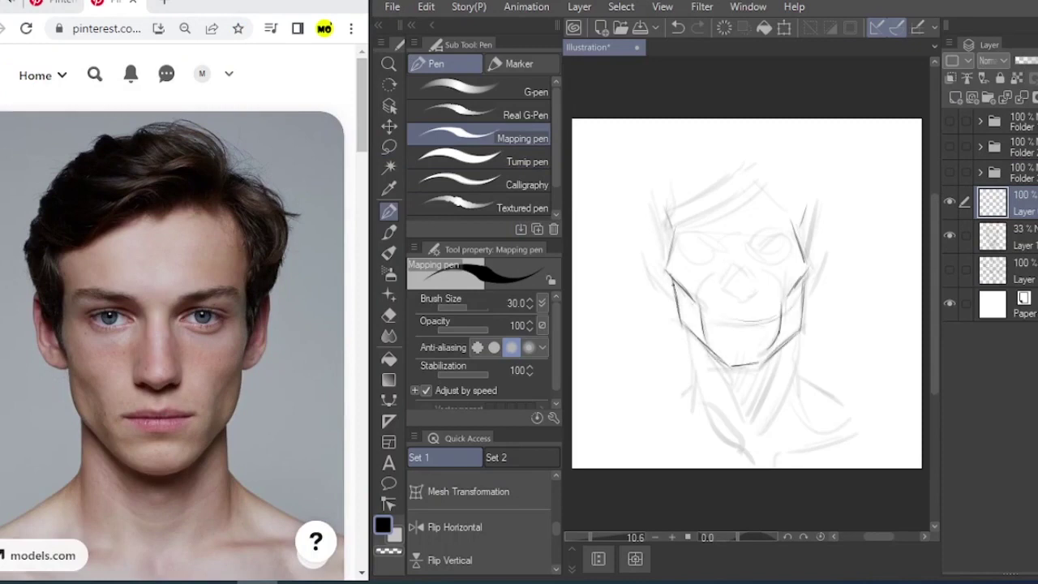
Draw the nose, mouth and chin lines and the diagonal hairline over the faded structure.
drag(698, 314, 780, 315)
drag(734, 336, 754, 335)
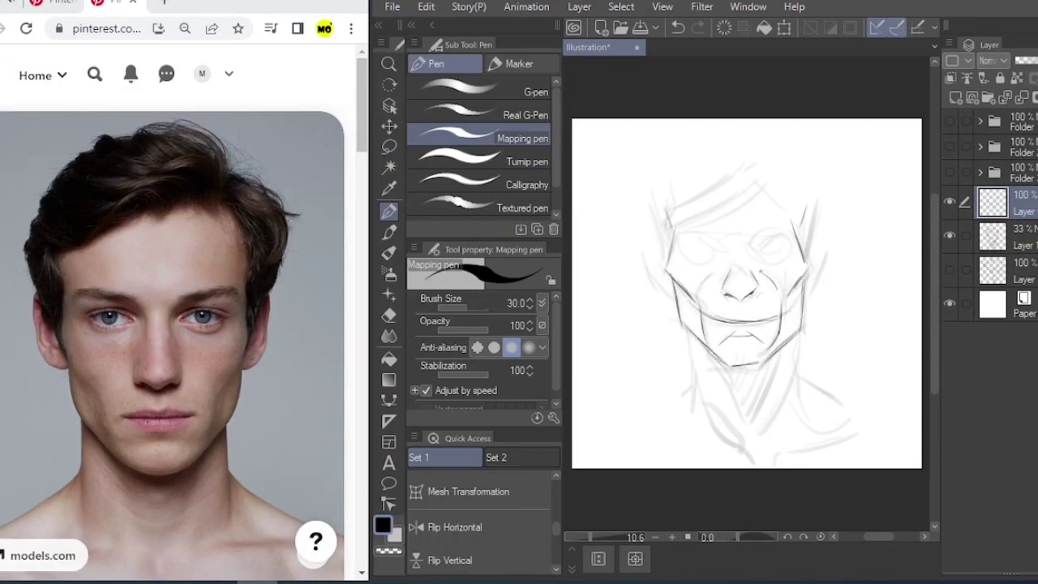
drag(663, 221, 681, 212)
drag(698, 215, 754, 181)
drag(753, 180, 754, 194)
Draw the angular eye sockets, brow lines and both ears over the faded head.
drag(760, 237, 780, 261)
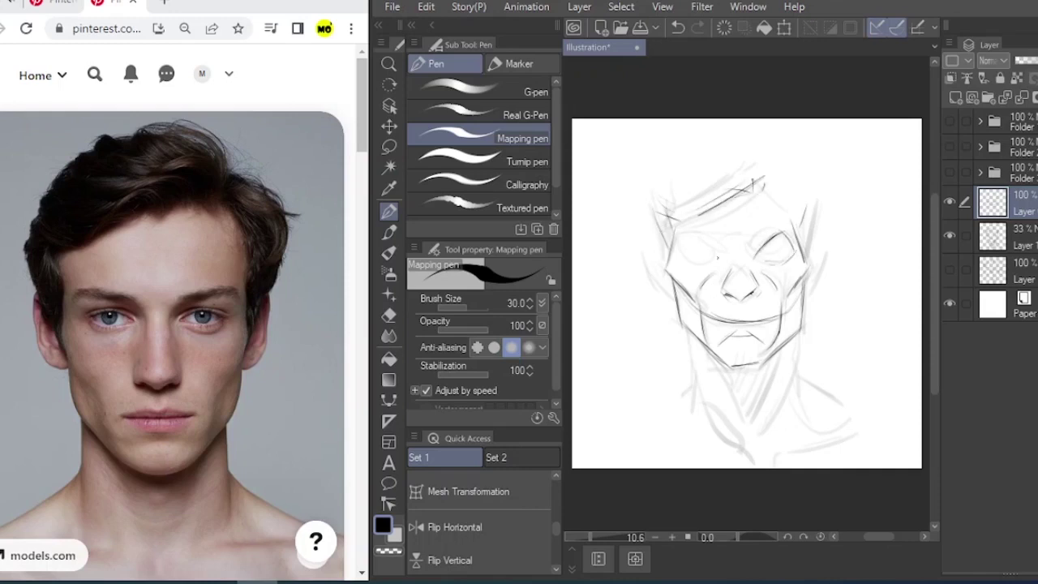
drag(705, 241, 733, 271)
drag(744, 234, 750, 248)
mouse_move(780, 230)
mouse_down()
mouse_move(737, 255)
mouse_move(725, 225)
mouse_up()
mouse_move(671, 243)
mouse_down()
mouse_move(631, 242)
mouse_move(658, 297)
mouse_up()
mouse_move(806, 253)
mouse_down()
mouse_move(830, 229)
mouse_move(814, 292)
mouse_up()
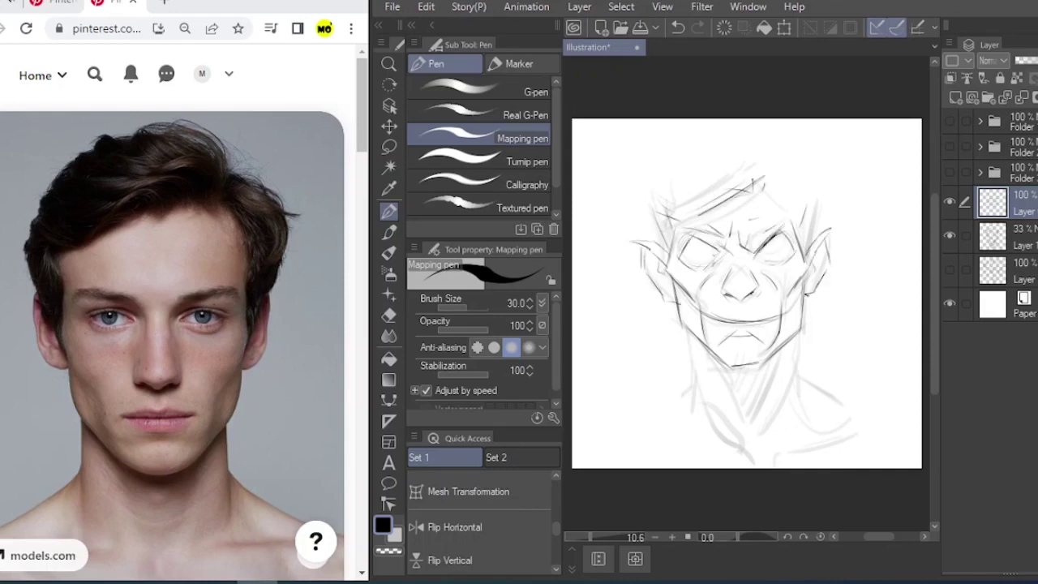
Add plane lines on the cheeks and nose bridge and draw the sides and muscles of the neck.
drag(712, 258, 686, 281)
drag(761, 252, 788, 272)
drag(688, 332, 703, 417)
drag(797, 333, 788, 420)
drag(713, 354, 743, 417)
mouse_move(777, 350)
mouse_down()
mouse_move(747, 417)
mouse_move(739, 352)
mouse_move(835, 366)
mouse_up()
drag(738, 244, 745, 291)
drag(686, 338, 723, 374)
drag(789, 301, 784, 337)
drag(737, 260, 738, 313)
Sketch the swept hair outline around the skull and finish the side contours of the head.
drag(780, 275, 800, 309)
mouse_move(793, 288)
mouse_down()
mouse_move(820, 301)
mouse_move(826, 274)
mouse_up()
drag(784, 240, 762, 284)
drag(746, 236, 654, 281)
drag(666, 249, 644, 297)
drag(679, 315, 631, 339)
drag(686, 270, 641, 313)
drag(645, 310, 640, 330)
drag(670, 337, 647, 377)
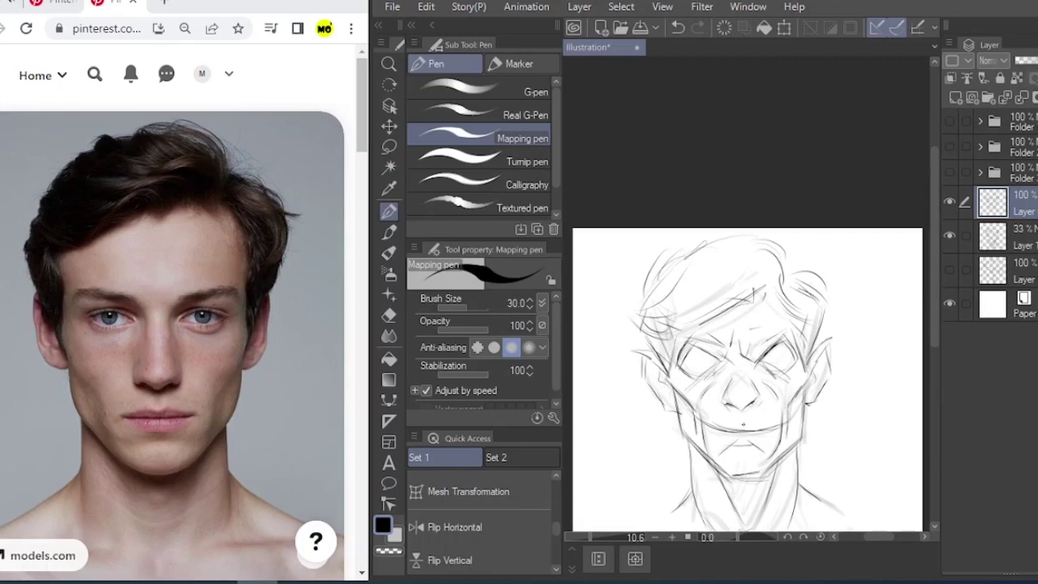
Hide the 33% structure layer and hatch shadows in the eye sockets, under the nose and along the cheeks.
scroll(743, 423, down, 3)
click(949, 236)
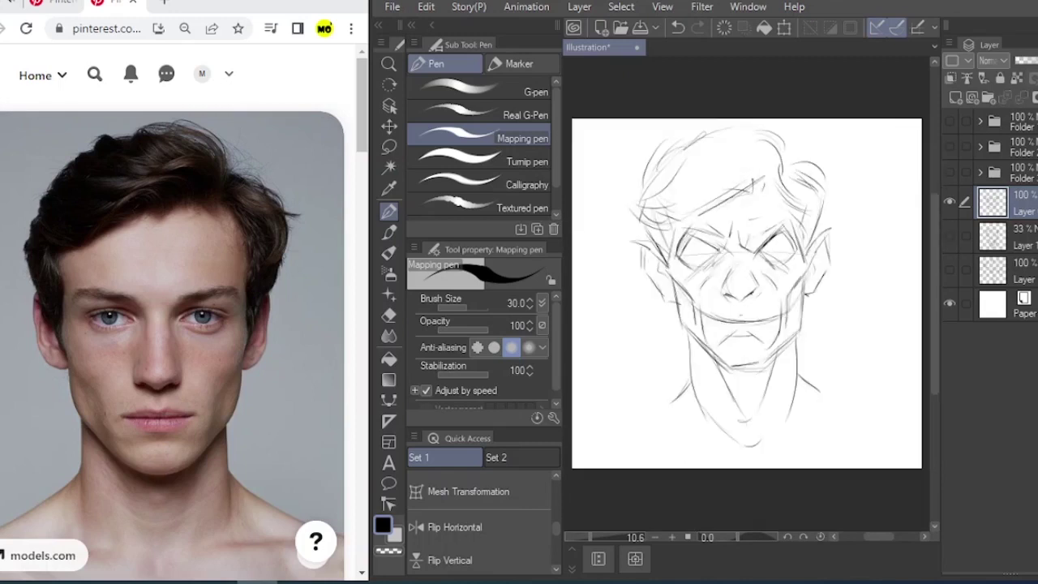
drag(772, 230, 752, 256)
drag(725, 237, 720, 261)
drag(755, 241, 749, 307)
drag(798, 267, 785, 317)
drag(679, 274, 699, 342)
drag(710, 366, 735, 352)
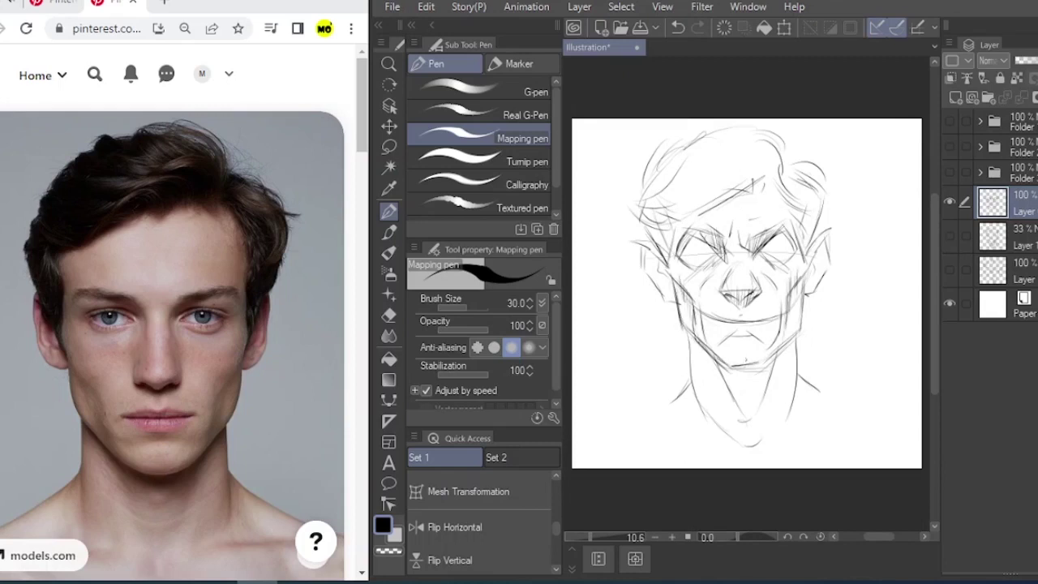
Hatch the shadow along the jaw and under the chin, and add hair strokes at the top of the head.
drag(786, 329, 769, 348)
drag(696, 339, 740, 385)
mouse_move(788, 349)
mouse_down()
mouse_move(751, 387)
mouse_move(761, 385)
mouse_up()
drag(734, 361, 733, 381)
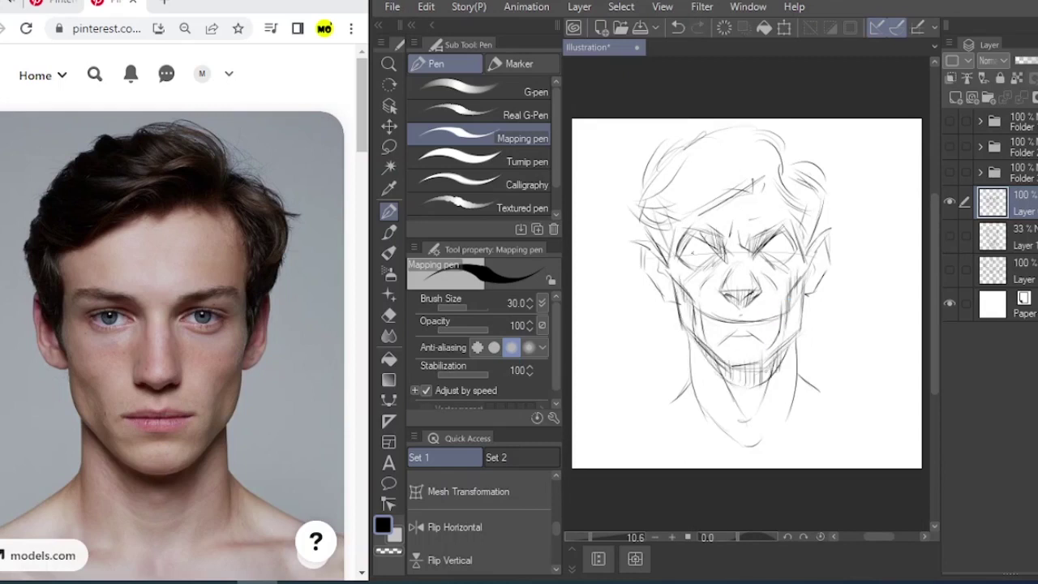
drag(754, 152, 770, 174)
drag(752, 162, 721, 169)
drag(764, 168, 722, 175)
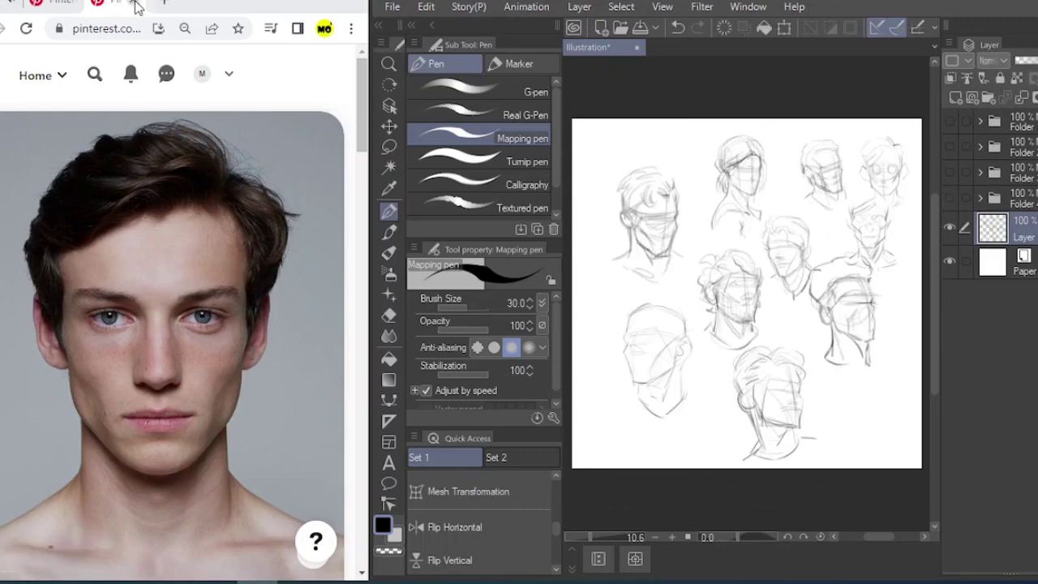
Close the current reference and open the portrait of the brown-haired young man in the white collar on Pinterest.
click(134, 2)
drag(363, 84, 363, 102)
click(89, 329)
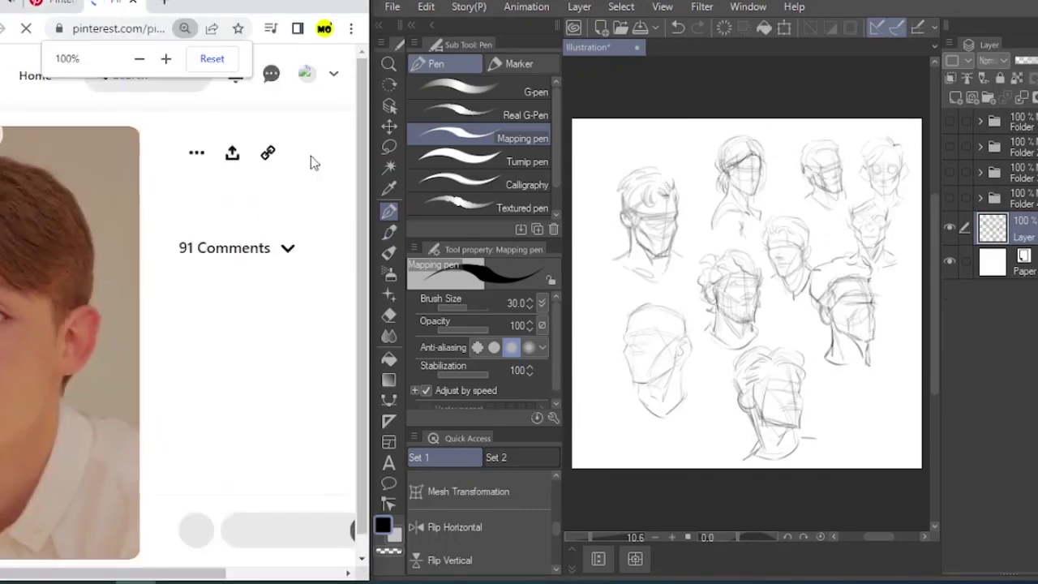
Lasso the upper short-haired head sketch, copy it to its own layer, hide the sketches layer and enlarge the copy to fill the canvas.
click(389, 147)
mouse_move(806, 211)
mouse_down()
mouse_move(826, 227)
mouse_move(809, 210)
mouse_move(898, 104)
mouse_up()
key(ctrl+c)
key(ctrl+v)
click(950, 261)
key(ctrl+t)
drag(843, 195, 794, 237)
drag(848, 146, 878, 111)
drag(847, 202, 846, 197)
key(Return)
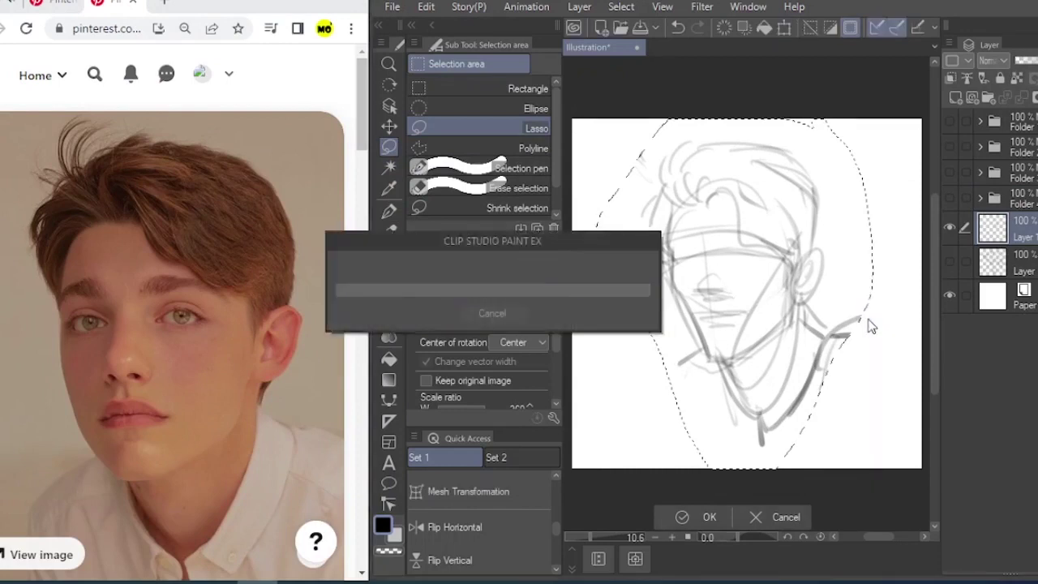
Clear the selection, add a new layer above, lower the enlarged sketch to 30% opacity and choose the pen.
key(ctrl+d)
click(955, 98)
click(1019, 261)
click(1025, 61)
click(389, 212)
click(412, 25)
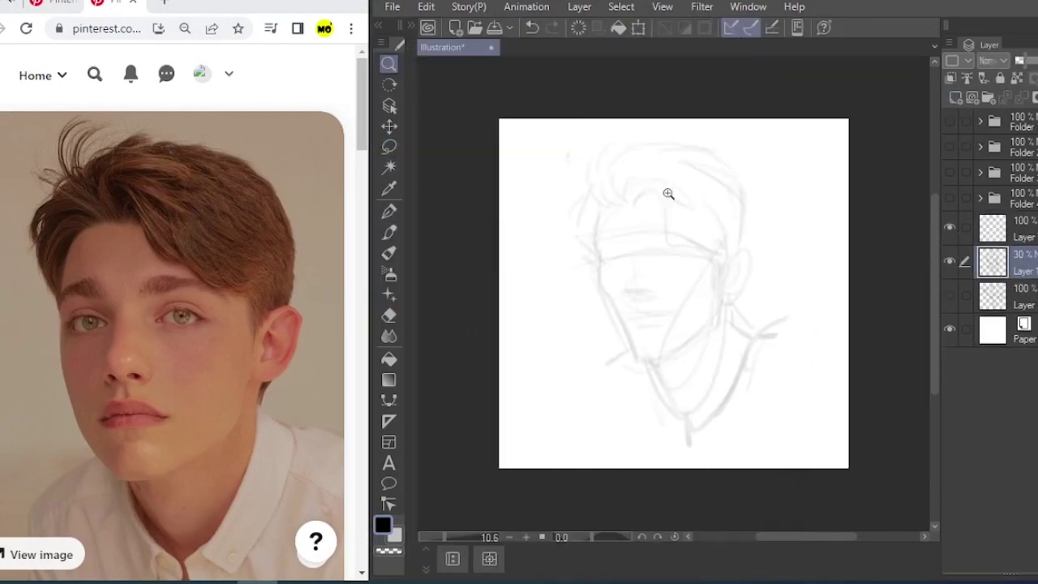
Draw the wispy fringe strands at the front of the hair on the new top layer.
ctrl+click(670, 195)
drag(670, 195, 668, 163)
drag(546, 142, 601, 179)
drag(548, 198, 595, 177)
click(1021, 229)
drag(533, 132, 601, 176)
drag(549, 150, 601, 175)
drag(539, 211, 601, 175)
Draw the face contour from forehead through chin to jaw, then the ear and the sideburn hair beside it.
drag(572, 184, 565, 231)
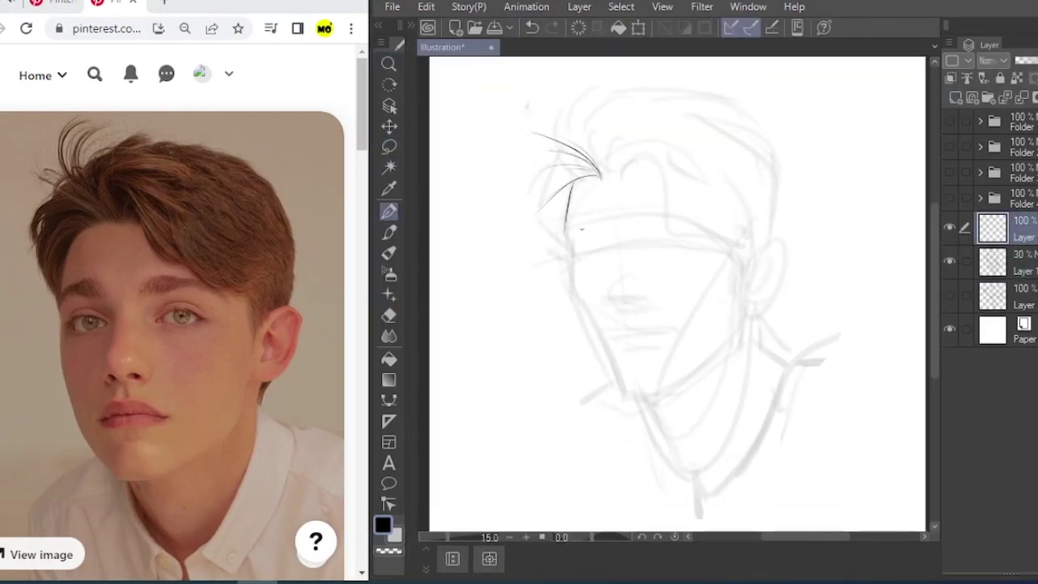
drag(584, 322, 616, 377)
drag(745, 300, 702, 365)
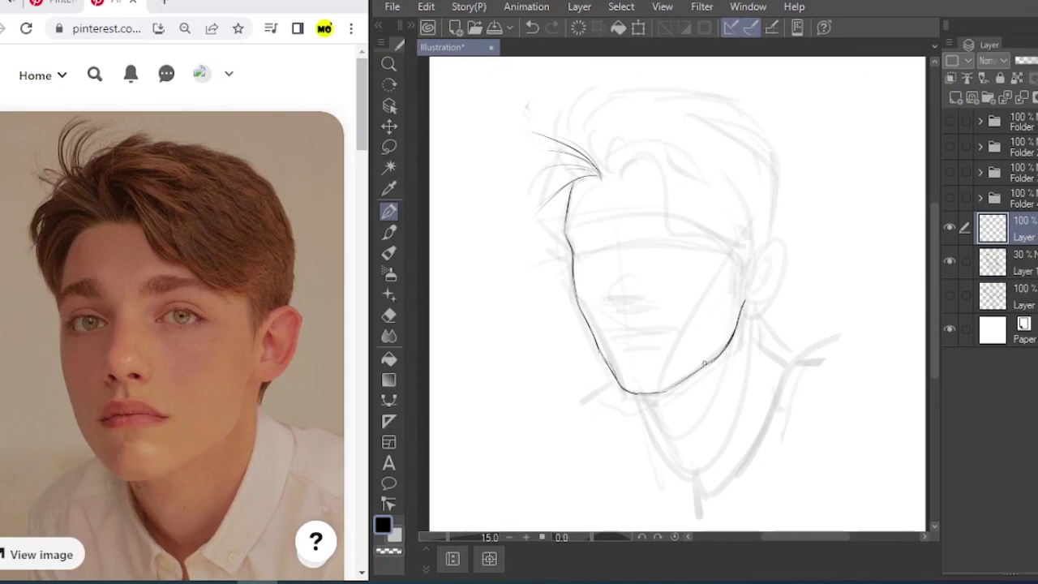
mouse_move(752, 254)
mouse_down()
mouse_move(785, 280)
mouse_move(745, 308)
mouse_up()
drag(777, 244, 754, 284)
drag(725, 214, 761, 236)
drag(725, 236, 766, 240)
mouse_move(764, 244)
mouse_down()
mouse_move(739, 266)
mouse_move(743, 283)
mouse_up()
drag(735, 253, 671, 357)
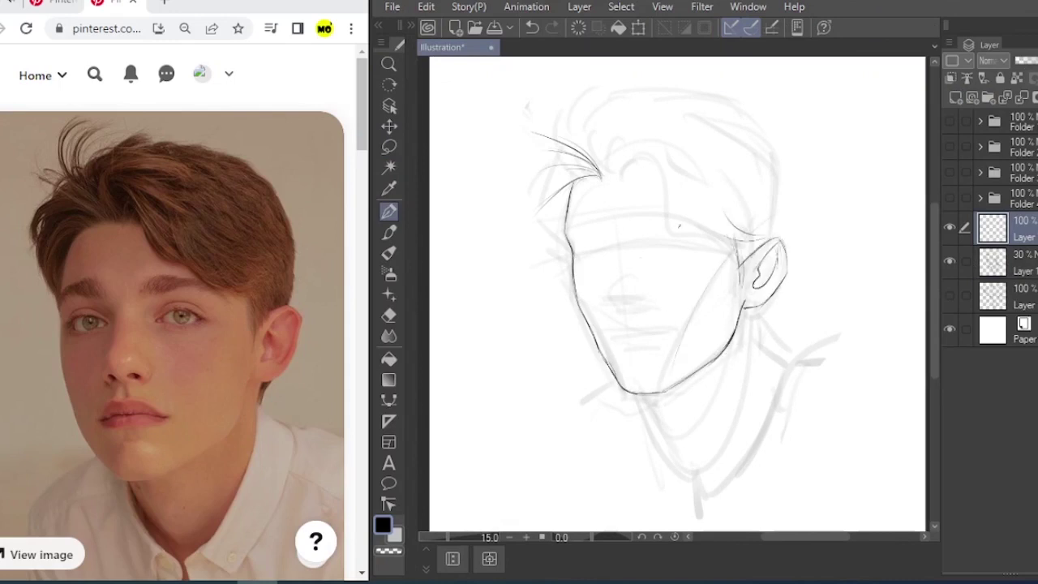
Draw the fringe locks sweeping across the forehead and the back contour of the head.
drag(602, 175, 627, 151)
mouse_move(599, 166)
mouse_down()
mouse_move(628, 129)
mouse_move(676, 214)
mouse_up()
drag(657, 182, 738, 236)
drag(727, 109, 760, 132)
drag(779, 203, 775, 235)
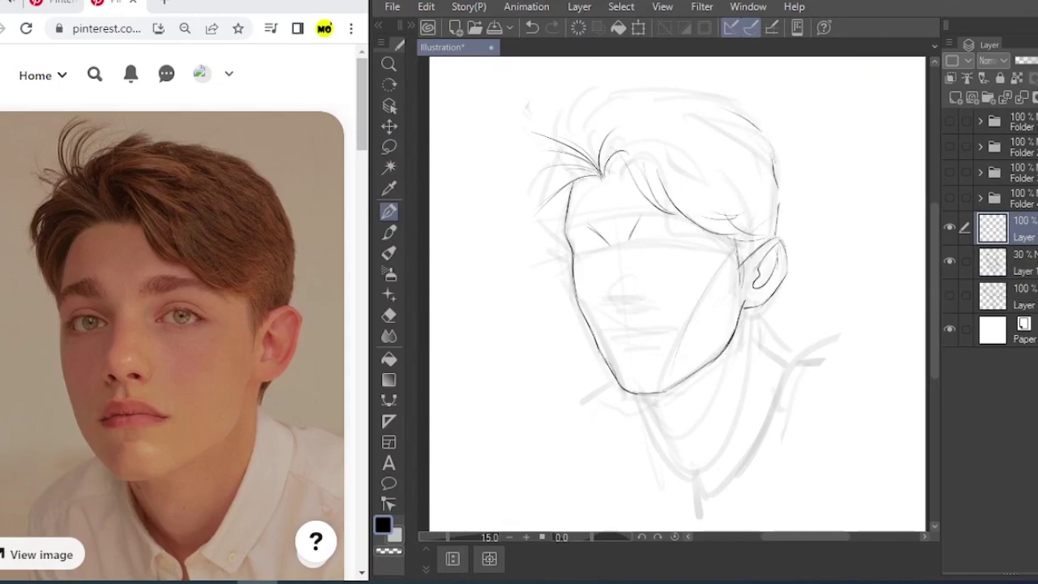
Outline the top and front side of the hair and add inner strands near the temple.
drag(584, 133, 657, 120)
mouse_move(587, 116)
mouse_down()
mouse_move(659, 97)
mouse_move(761, 147)
mouse_up()
drag(600, 155, 536, 212)
drag(567, 176, 563, 241)
drag(764, 138, 776, 232)
drag(727, 159, 755, 176)
drag(718, 180, 726, 200)
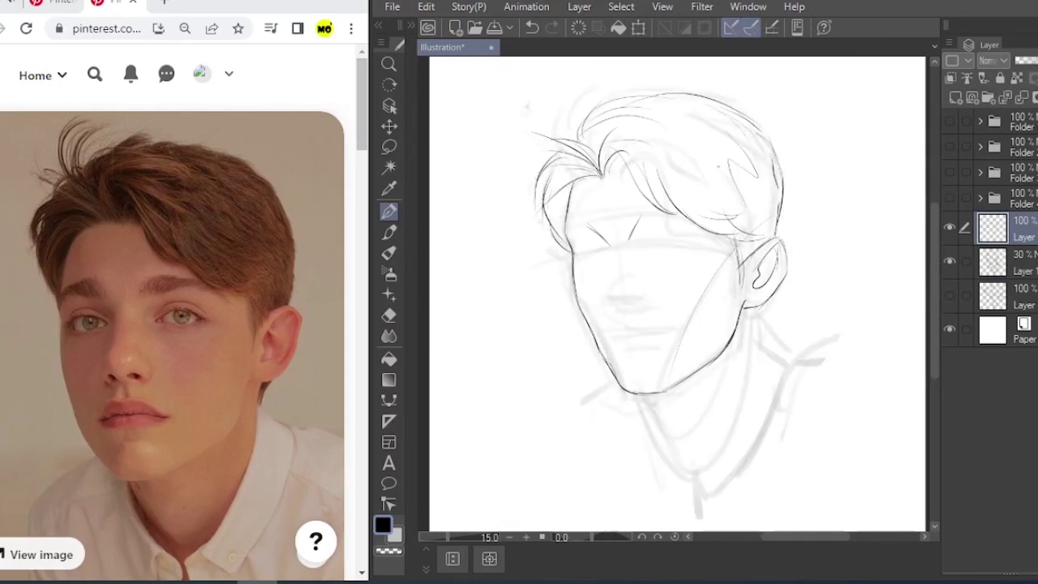
Draw the neck lines from the ear and chin down to the collar point.
drag(754, 324, 759, 264)
mouse_move(759, 248)
mouse_down()
mouse_move(757, 285)
mouse_move(707, 412)
mouse_up()
drag(726, 296, 702, 362)
drag(644, 335, 694, 438)
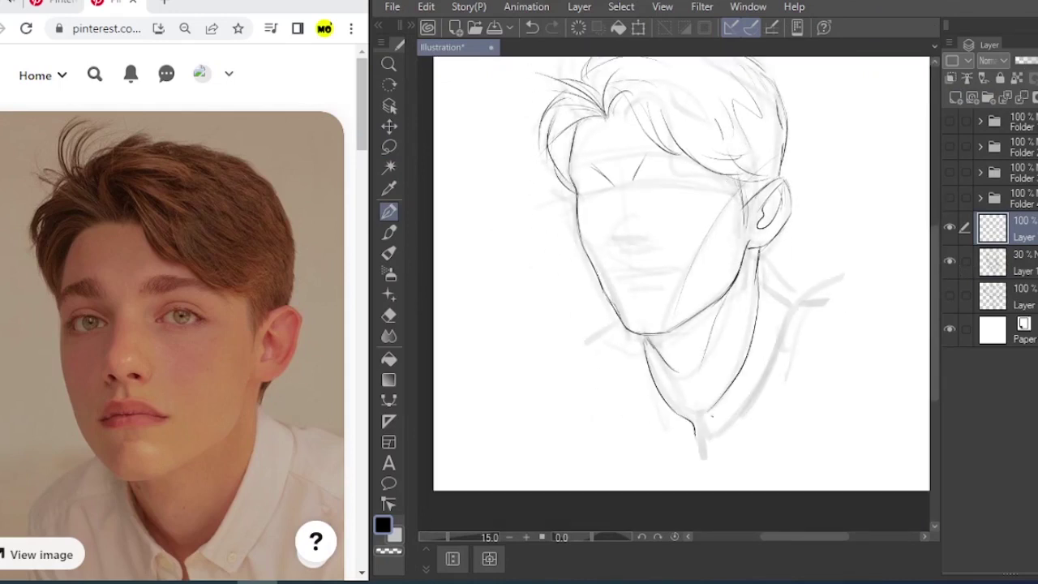
Draw the shirt front, collar and shoulder lines on both sides of the neck.
mouse_move(647, 347)
mouse_down()
mouse_move(700, 415)
mouse_move(637, 443)
mouse_up()
drag(622, 326, 577, 347)
drag(616, 333, 602, 364)
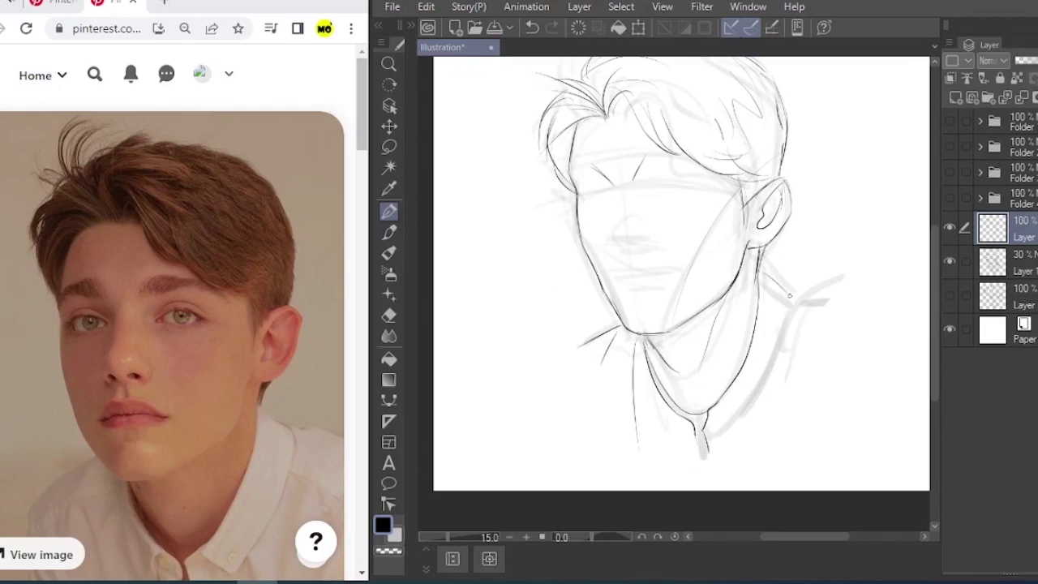
drag(763, 278, 798, 297)
drag(797, 298, 783, 355)
Draw the nose with its nostrils and the lips over the faded guide marks.
click(389, 315)
click(390, 212)
mouse_move(618, 229)
mouse_down()
mouse_move(651, 241)
mouse_move(632, 246)
mouse_up()
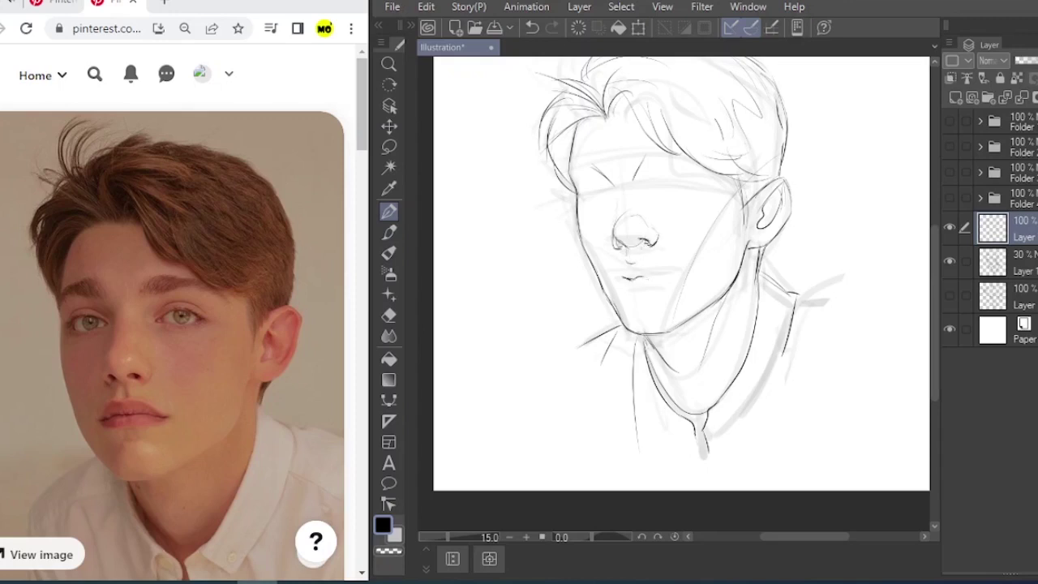
drag(633, 298, 649, 294)
Draw the far eye, lasso it and transform it to fit the face, then return to the pen.
drag(610, 192, 629, 230)
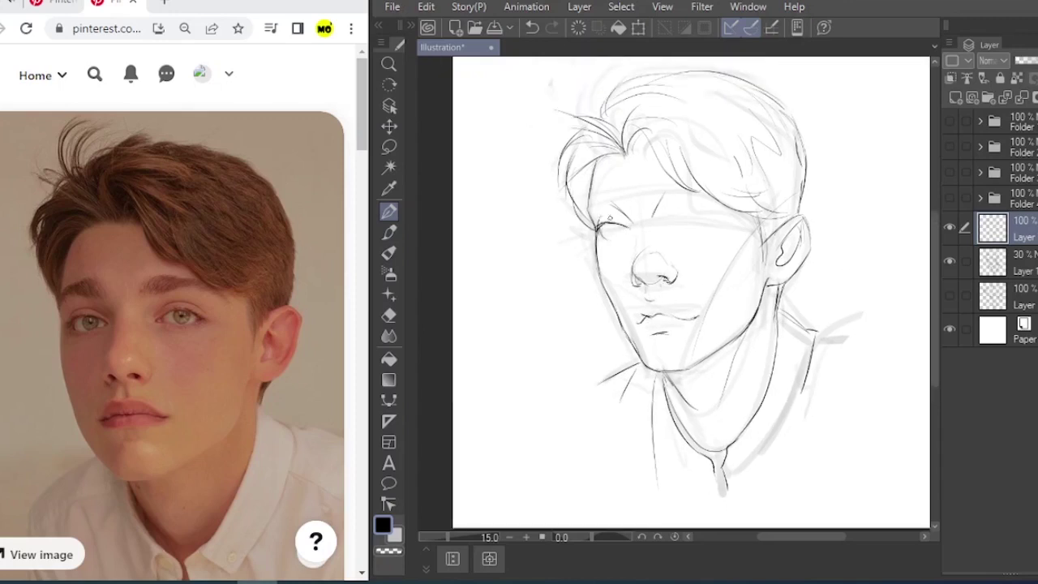
key(m)
drag(597, 212, 617, 234)
key(ctrl+t)
key(Return)
key(p)
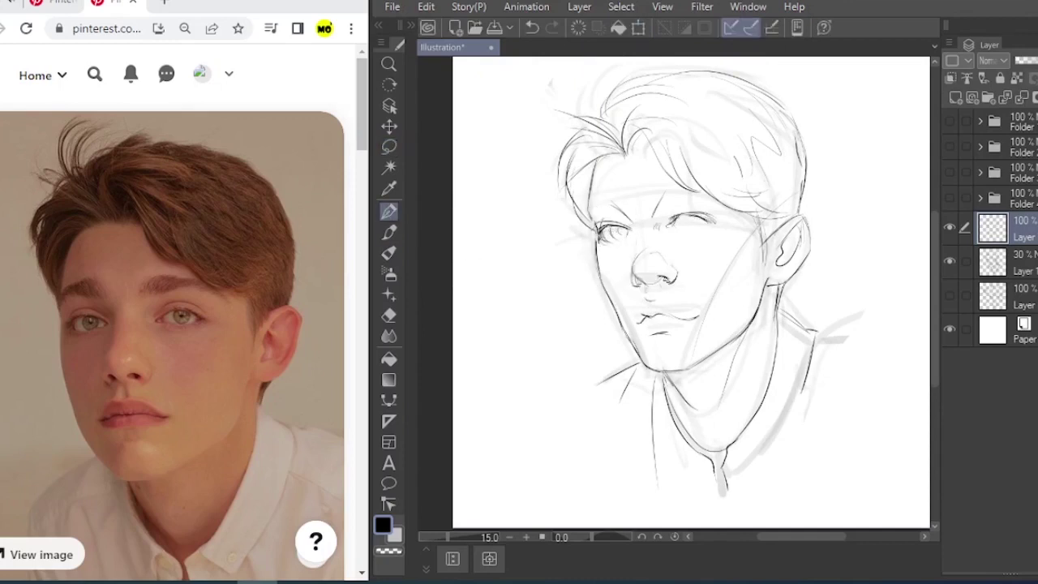
Draw both eyebrows and add the lines beneath the eyes.
drag(733, 196, 667, 203)
drag(681, 193, 589, 214)
drag(620, 205, 595, 214)
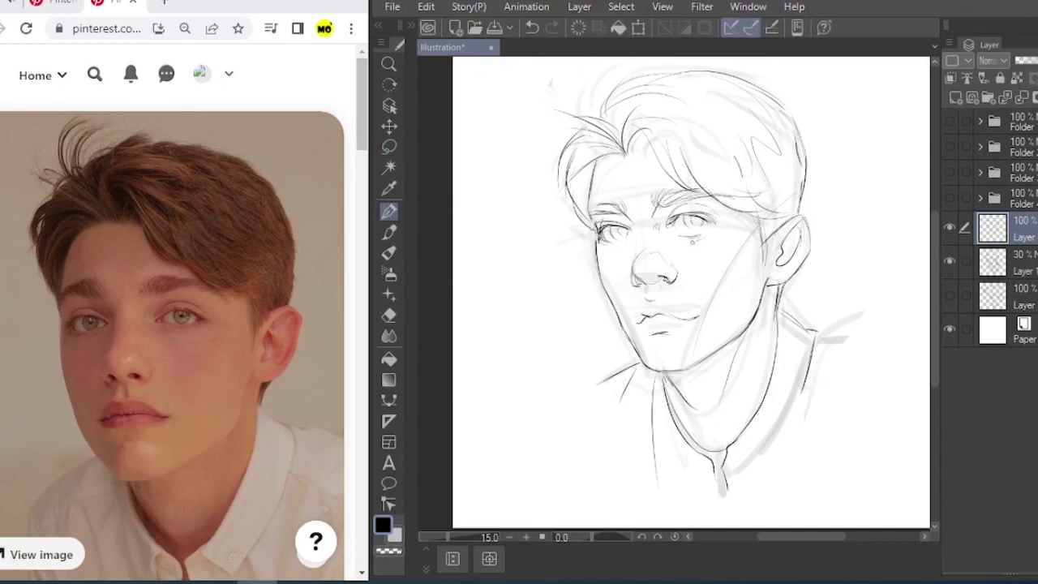
drag(670, 234, 687, 250)
drag(631, 237, 621, 255)
Hide the 30% structure layer, erase stray marks at the chin and redraw the line there.
click(949, 261)
key(e)
drag(631, 364, 641, 361)
key(p)
mouse_move(630, 338)
mouse_down()
mouse_move(645, 357)
mouse_move(633, 377)
mouse_up()
Strengthen the hair outline, side locks and back-of-head contour down to the neck.
drag(665, 80, 586, 112)
mouse_move(615, 129)
mouse_down()
mouse_move(564, 113)
mouse_move(555, 162)
mouse_up()
drag(563, 189, 584, 268)
drag(686, 178, 758, 252)
drag(809, 168, 801, 227)
drag(790, 280, 784, 301)
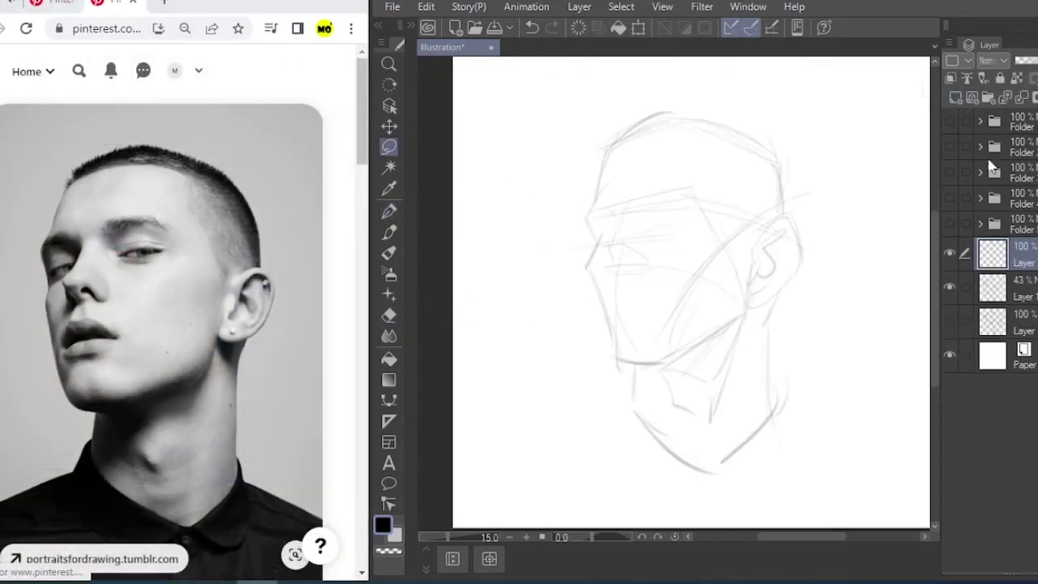
Draw the forehead contour, brows, nose and eyes of the short-haired man over the 43% structure sketch.
drag(602, 183, 597, 212)
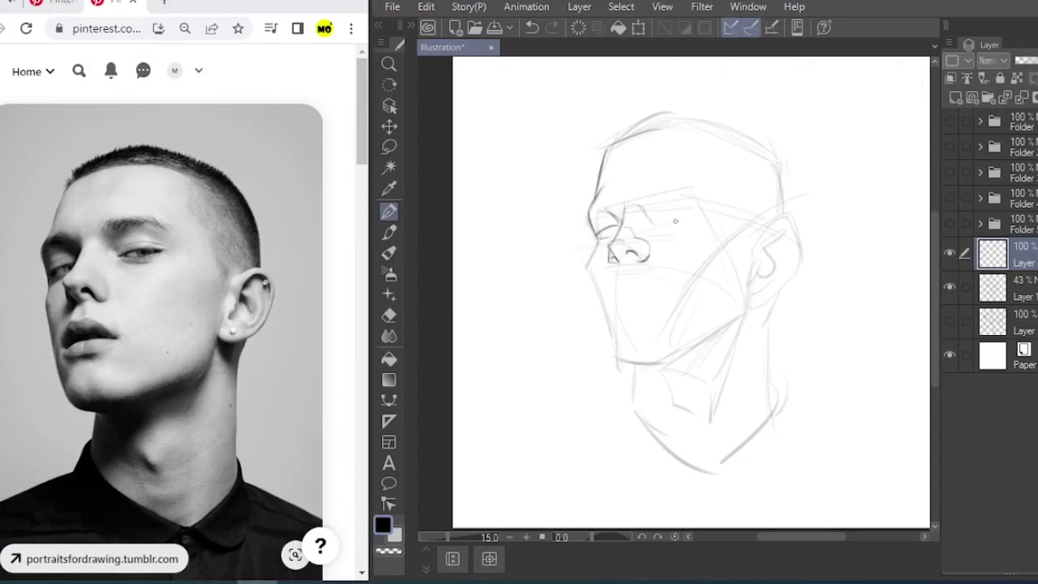
drag(592, 219, 604, 210)
drag(642, 201, 701, 181)
drag(688, 144, 680, 172)
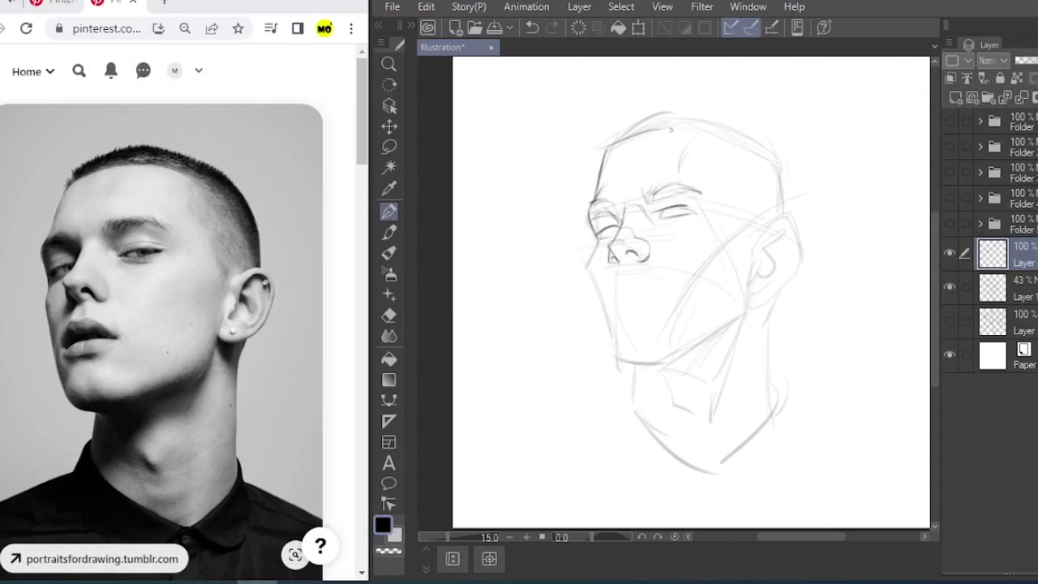
Draw the cropped hairline and the outline of the skull from the forehead to behind the ear.
drag(650, 138, 713, 126)
mouse_move(736, 146)
mouse_down()
mouse_move(744, 230)
mouse_move(772, 244)
mouse_up()
mouse_move(602, 152)
mouse_down()
mouse_move(605, 137)
mouse_move(660, 117)
mouse_up()
mouse_move(642, 129)
mouse_down()
mouse_move(697, 110)
mouse_move(774, 154)
mouse_up()
drag(774, 148, 785, 218)
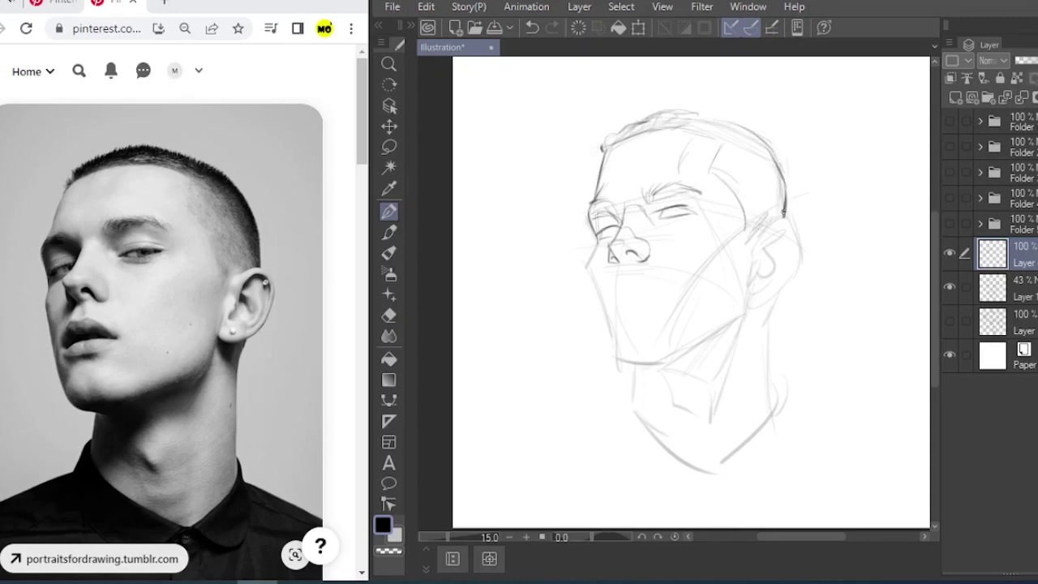
Draw the cheekbone plane, the face contour and the ear with its inner folds and earring.
drag(696, 198, 717, 232)
drag(694, 259, 736, 237)
mouse_move(591, 239)
mouse_down()
mouse_move(601, 318)
mouse_move(669, 352)
mouse_move(752, 284)
mouse_up()
drag(756, 240, 783, 216)
mouse_move(783, 217)
mouse_down()
mouse_move(754, 295)
mouse_move(782, 245)
mouse_move(767, 275)
mouse_up()
Draw the neck sides, hatch the shadow under the jaw and outline the front of the collar.
drag(759, 276, 769, 410)
drag(746, 305, 673, 362)
drag(741, 325, 698, 360)
drag(698, 347, 670, 399)
mouse_move(633, 356)
mouse_down()
mouse_move(697, 381)
mouse_move(626, 410)
mouse_up()
drag(626, 402, 730, 468)
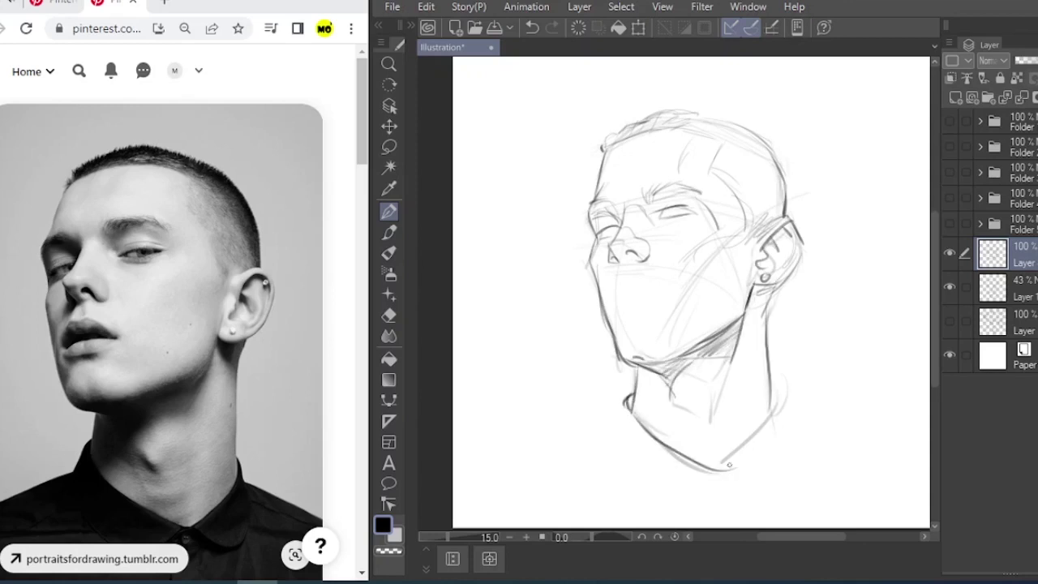
Complete the collar curve and add the throat and neck muscle lines.
drag(776, 390, 747, 444)
drag(748, 444, 719, 467)
drag(688, 440, 712, 455)
drag(726, 328, 733, 438)
drag(662, 377, 667, 428)
Draw the slightly parted lips with the shading above them and the crease below the mouth.
mouse_move(608, 261)
mouse_down()
mouse_move(624, 334)
mouse_move(676, 319)
mouse_up()
mouse_move(631, 290)
mouse_down()
mouse_move(665, 293)
mouse_move(646, 284)
mouse_up()
drag(610, 296, 658, 297)
drag(612, 298, 655, 300)
drag(623, 319, 640, 316)
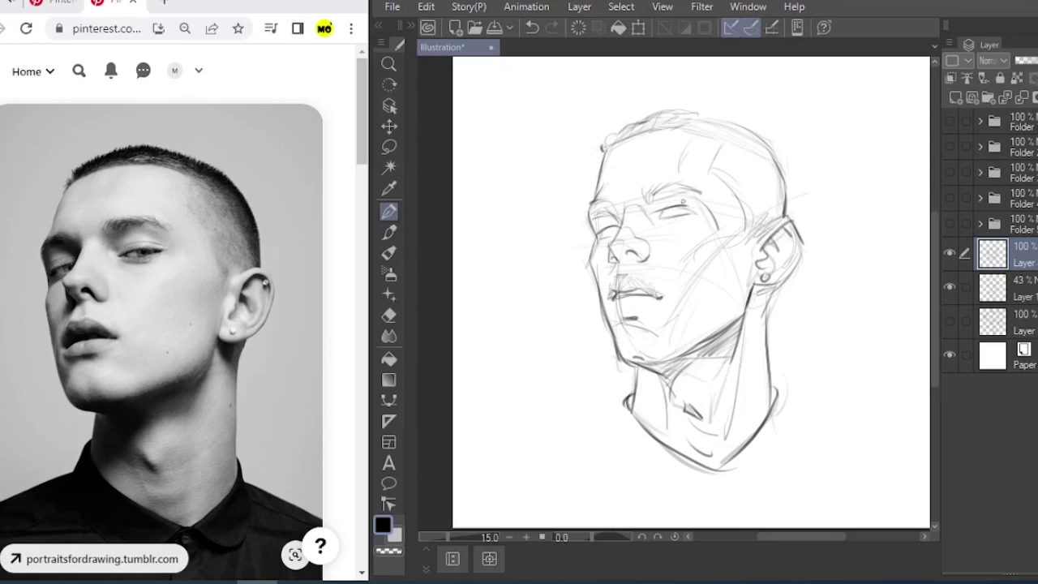
Erase the stray strokes at the front of the cropped hairline and redraw its line across the forehead.
click(389, 316)
mouse_move(678, 127)
mouse_down()
mouse_move(611, 143)
mouse_move(674, 125)
mouse_up()
click(389, 211)
drag(680, 128, 722, 141)
drag(707, 222, 684, 245)
key(ctrl+z)
drag(703, 180, 682, 181)
mouse_move(700, 198)
mouse_down()
mouse_move(717, 227)
mouse_move(672, 243)
mouse_up()
drag(702, 231, 686, 248)
key(ctrl+z)
key(ctrl+z)
key(ctrl+z)
key(ctrl+z)
Add the inner folds and upper piercing of the ear, and darken the nostril.
drag(762, 273, 767, 280)
drag(789, 230, 808, 257)
drag(631, 253, 628, 266)
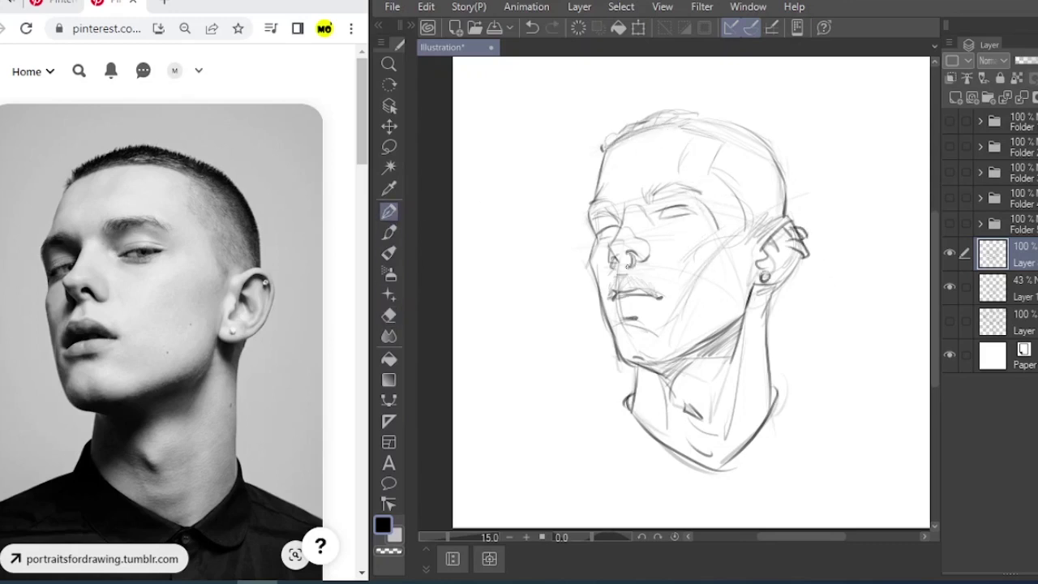
Shade both eyebrows and draw the upper lids and irises of the half-closed eyes.
drag(670, 189, 642, 203)
drag(621, 228, 597, 207)
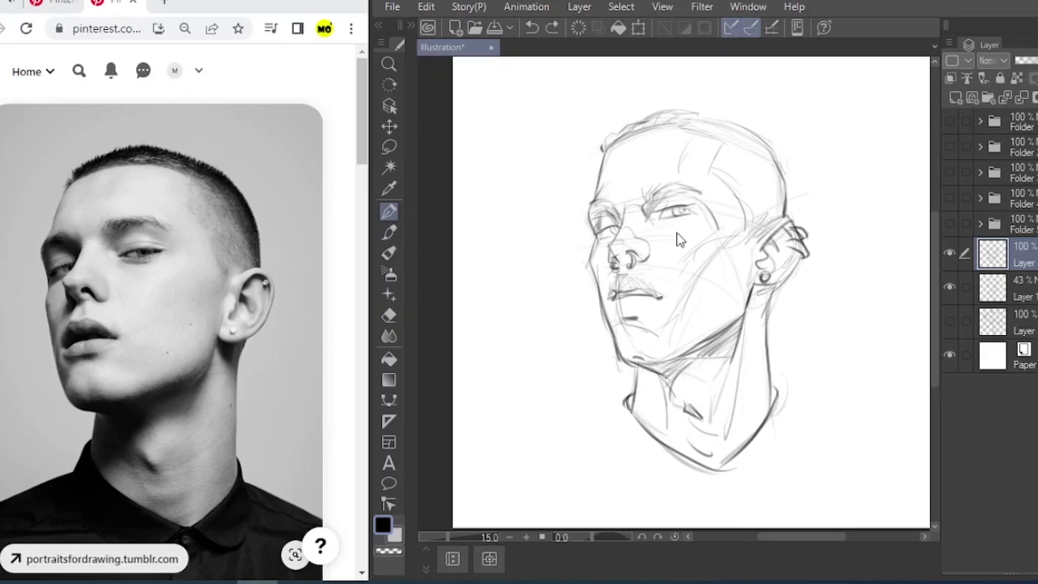
drag(660, 212, 702, 207)
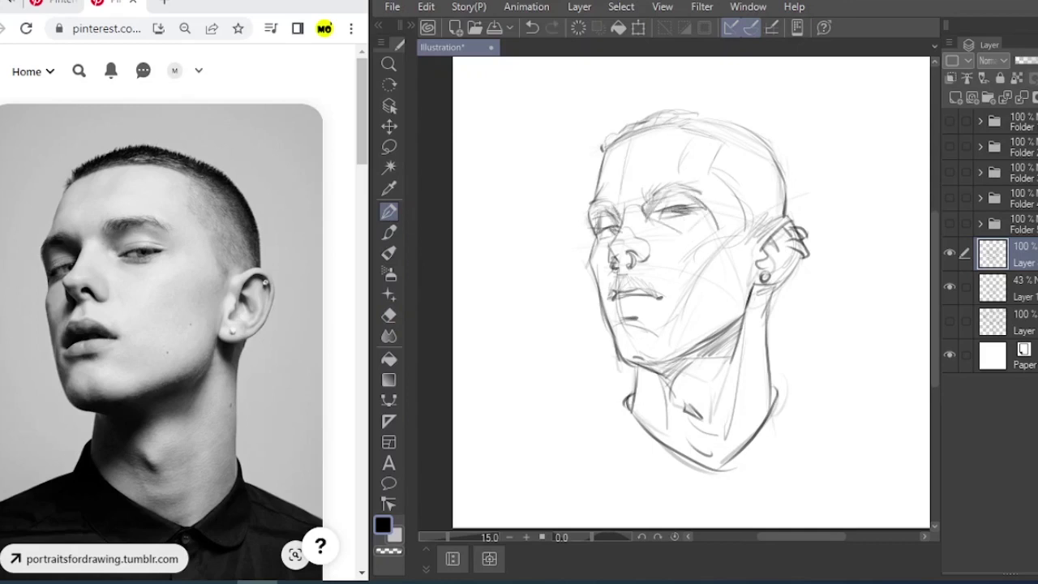
Hatch the cropped hair along the crown and the side of the head.
drag(774, 134, 730, 174)
drag(703, 118, 685, 128)
drag(752, 158, 717, 183)
Outline both folded flaps of the shirt collar below the neck.
drag(626, 405, 613, 435)
mouse_move(616, 437)
mouse_down()
mouse_move(689, 503)
mouse_move(779, 491)
mouse_up()
drag(780, 393, 769, 482)
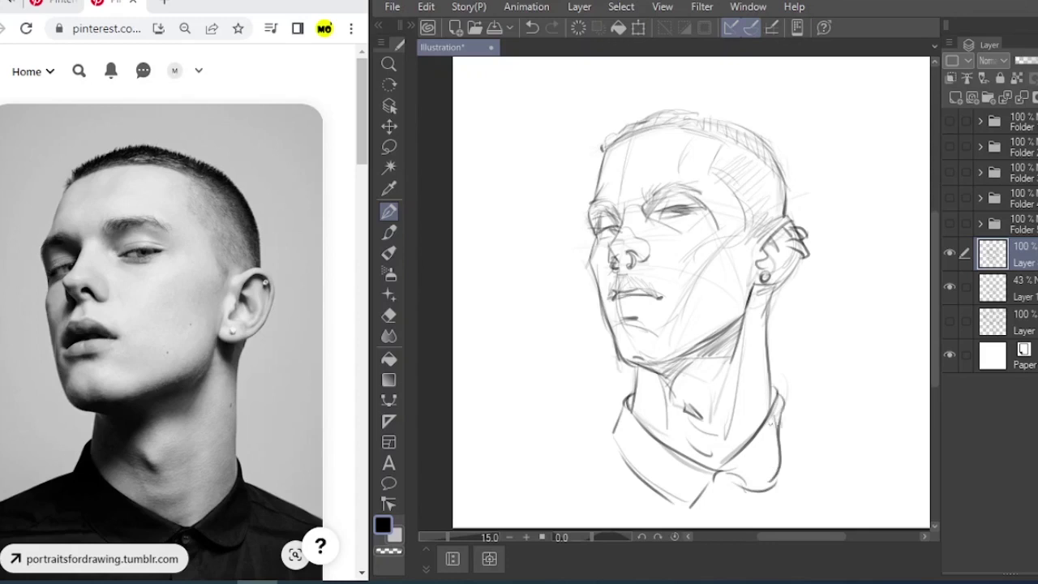
drag(777, 441, 753, 477)
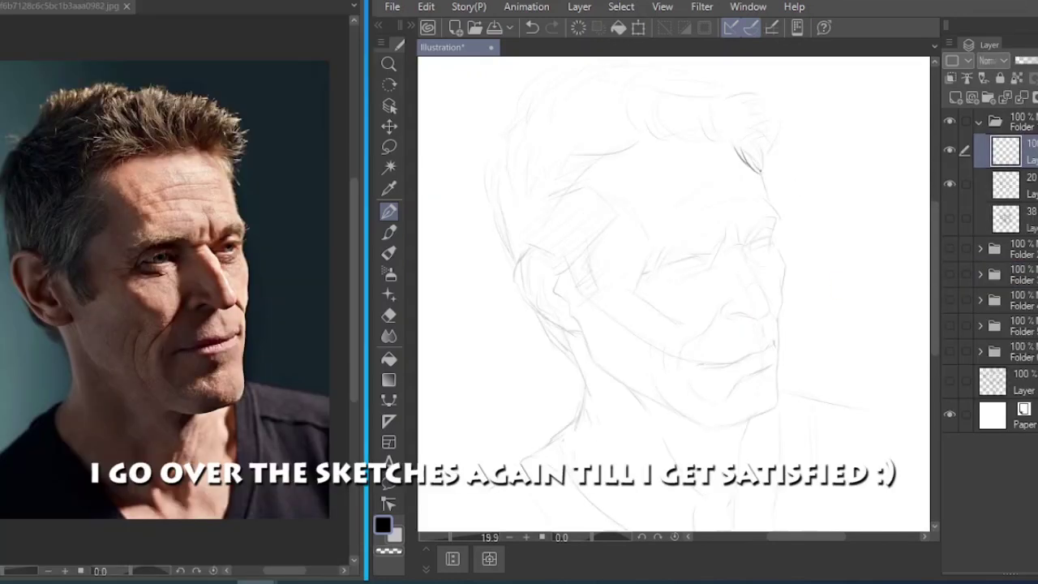
Over the faded older-man sketch, draw the far face contour from the hairline past brow and cheek to the chin.
drag(749, 156, 779, 218)
drag(769, 305, 778, 317)
drag(772, 324, 760, 285)
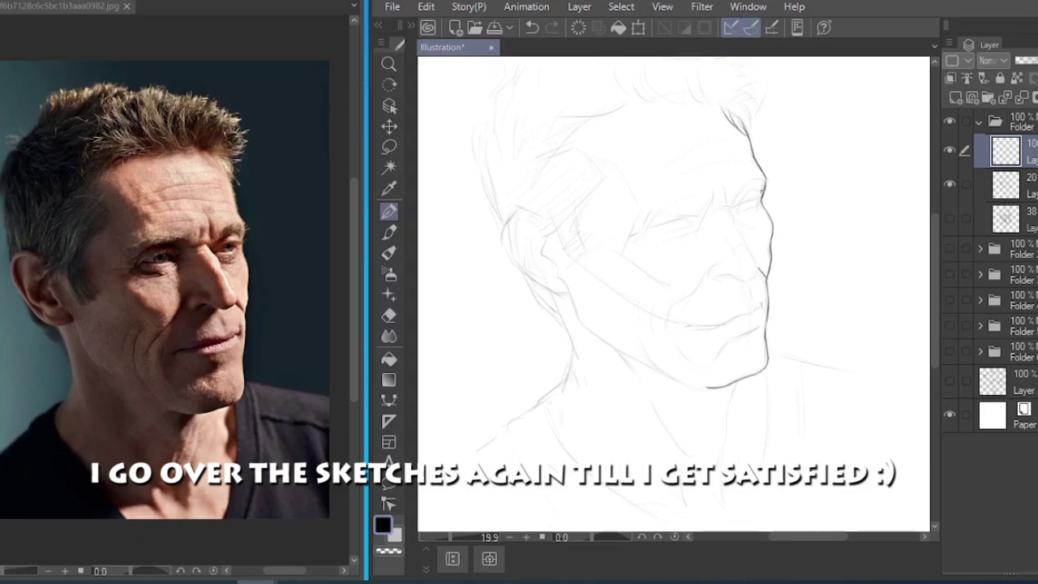
Draw the nose and both eyes with their brows, lid folds and frown crease, checking against the underlying sketch.
drag(749, 192, 759, 189)
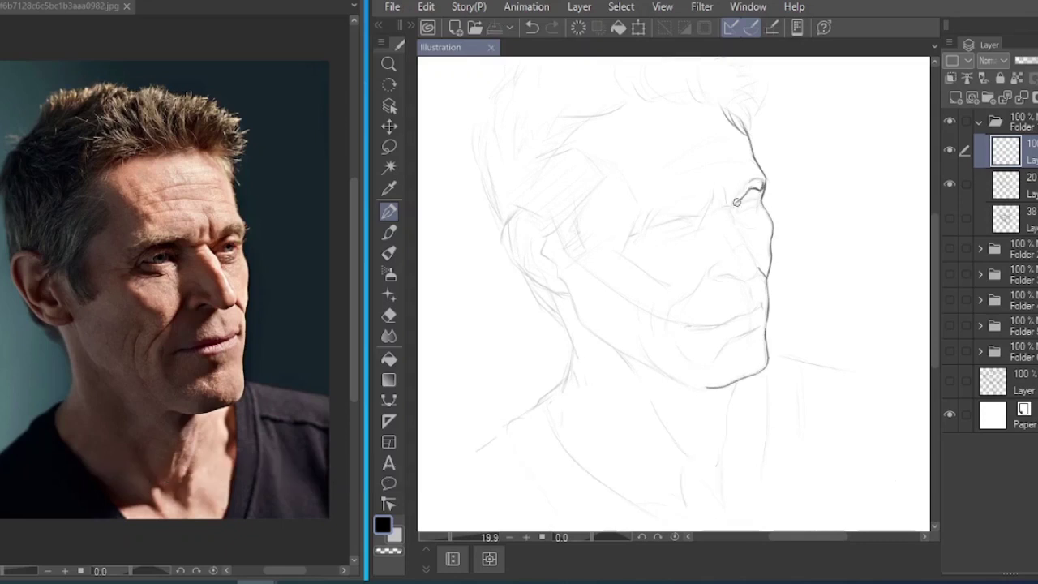
drag(744, 209, 756, 194)
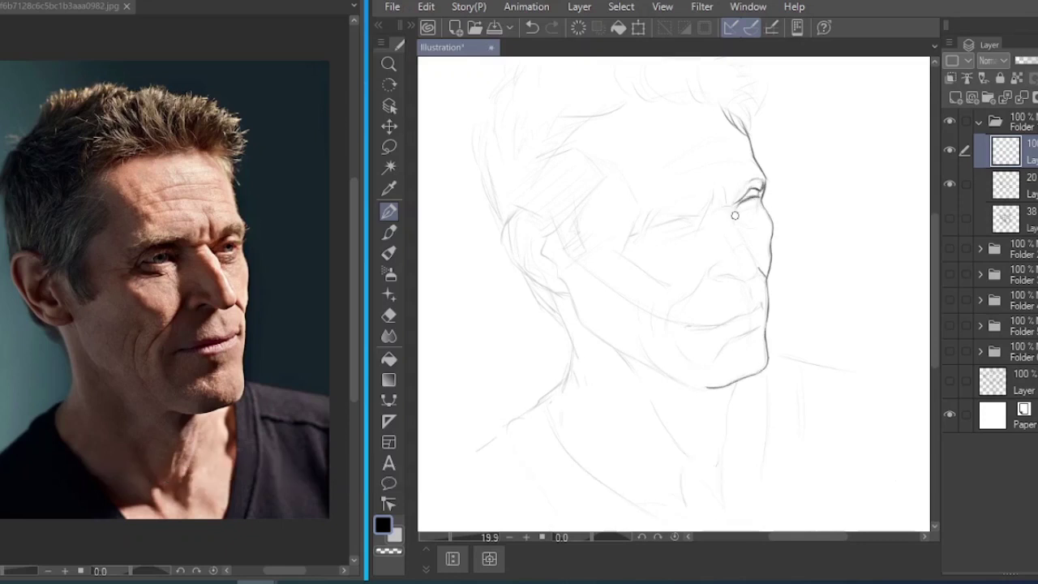
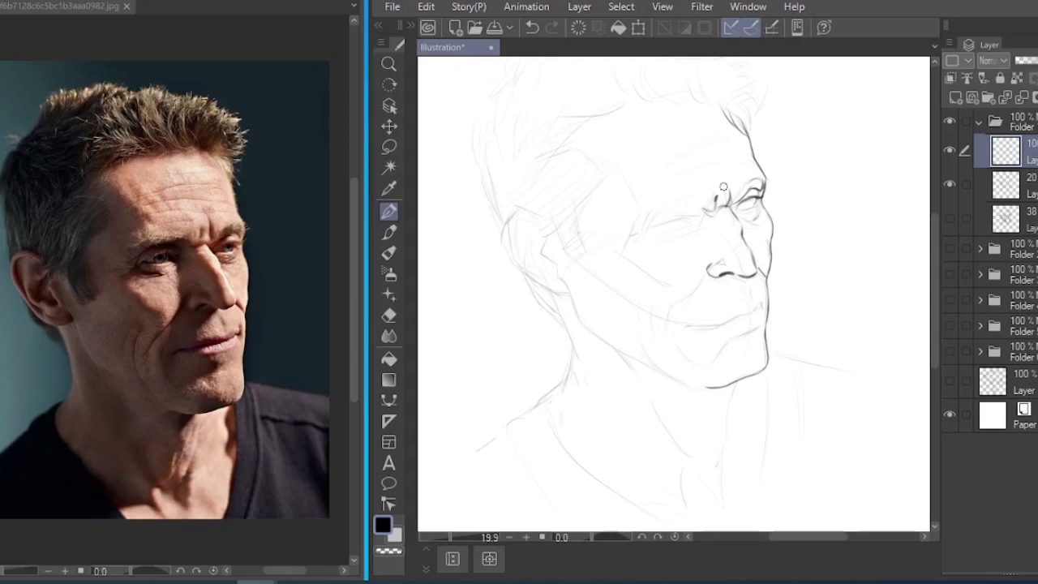
mouse_move(699, 201)
mouse_down()
mouse_move(648, 219)
mouse_move(692, 221)
mouse_move(667, 232)
mouse_up()
click(949, 184)
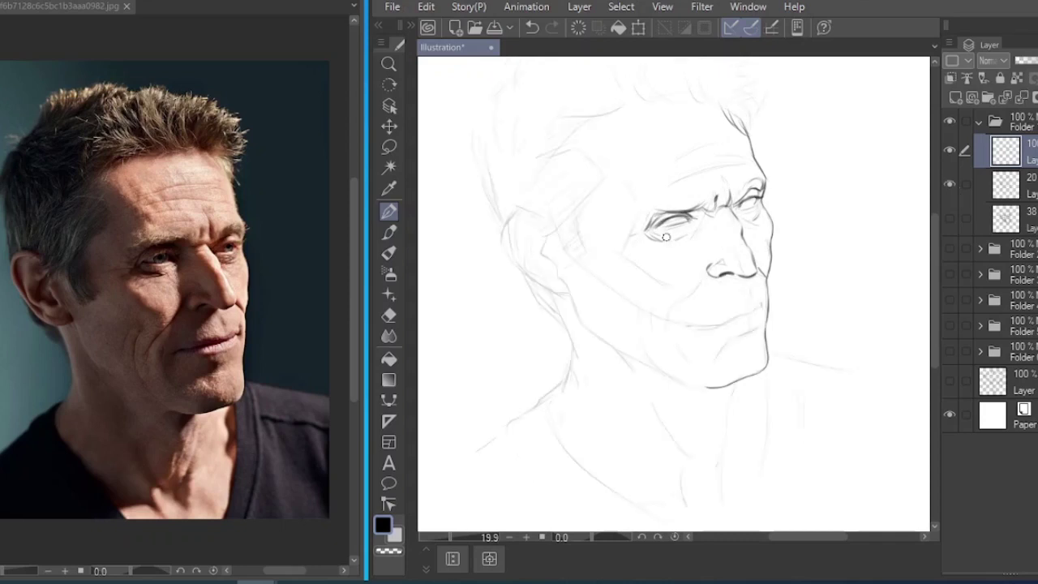
drag(696, 197, 633, 233)
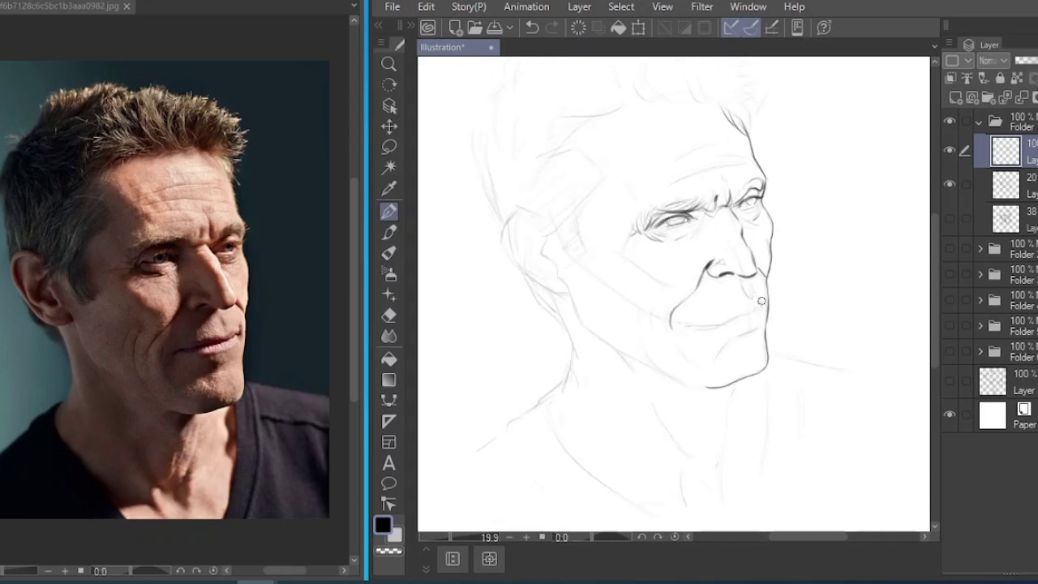
Draw the mouth with its smile crease, the cheekbone and temple contour, and the chin plane.
mouse_move(742, 310)
mouse_down()
mouse_move(704, 327)
mouse_move(636, 306)
mouse_move(634, 292)
mouse_move(656, 273)
mouse_move(624, 245)
mouse_up()
drag(627, 169, 642, 221)
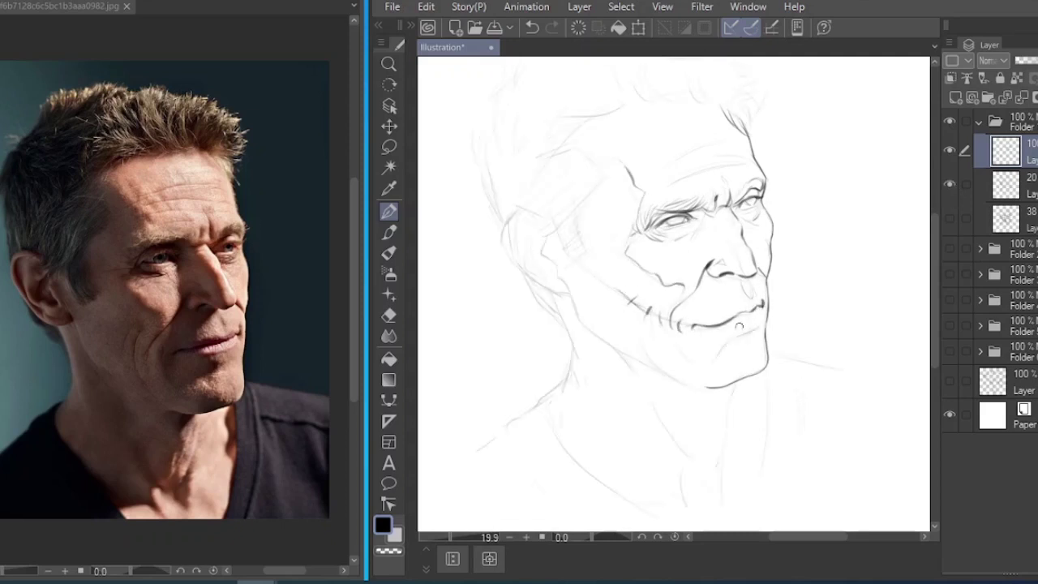
drag(721, 359, 740, 367)
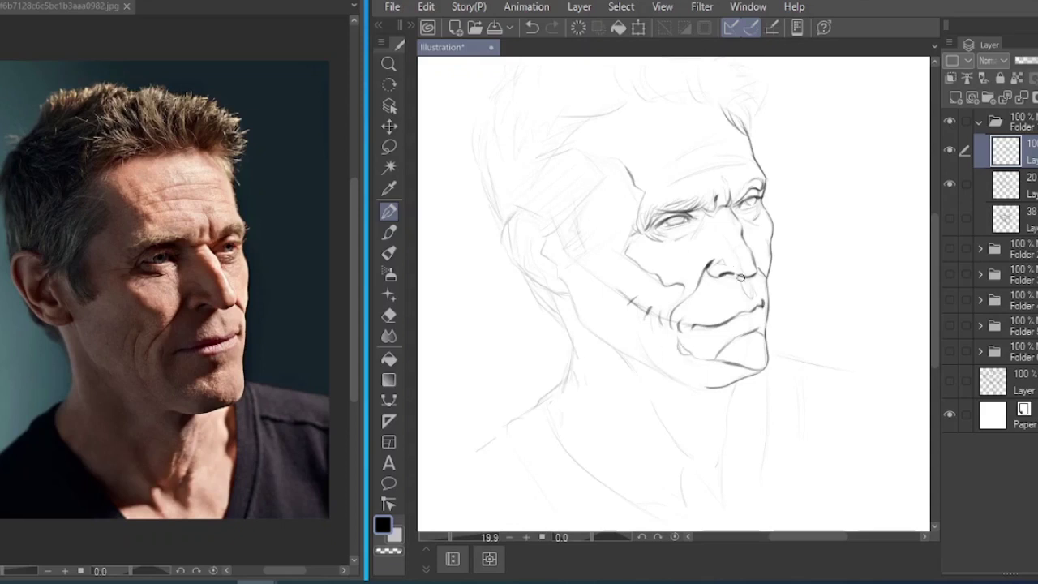
Add the nose-side and under-eye plane lines and define the sideburn in front of the ear.
drag(700, 221, 698, 258)
drag(664, 211, 683, 259)
mouse_move(599, 245)
mouse_down()
mouse_move(553, 286)
mouse_move(592, 248)
mouse_move(575, 279)
mouse_move(551, 257)
mouse_up()
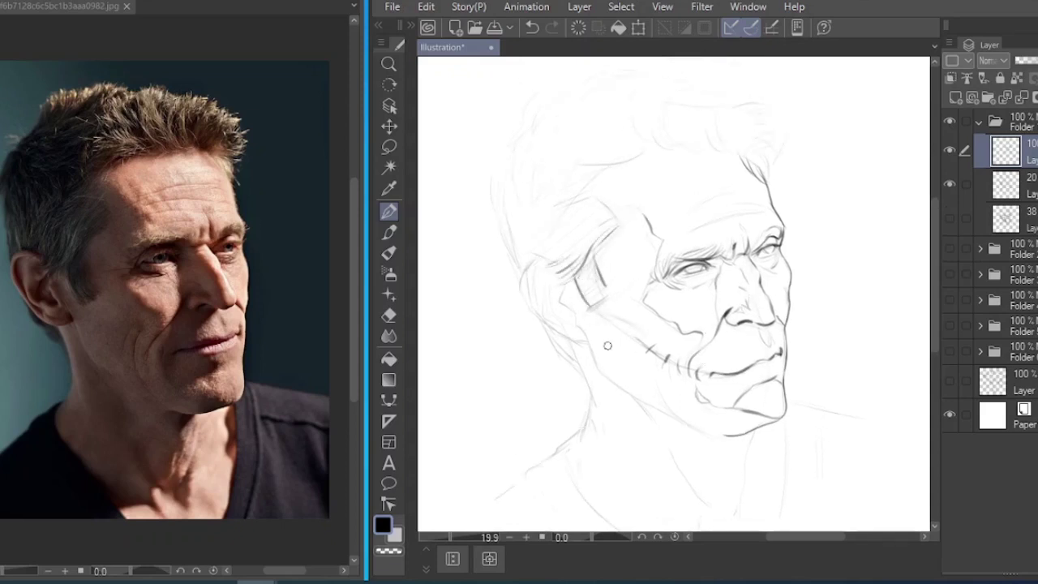
Draw the jawline from below the ear to the chin and start the neck muscle line.
drag(582, 332, 623, 390)
mouse_move(767, 424)
mouse_down()
mouse_move(606, 364)
mouse_move(671, 447)
mouse_up()
drag(632, 381, 622, 347)
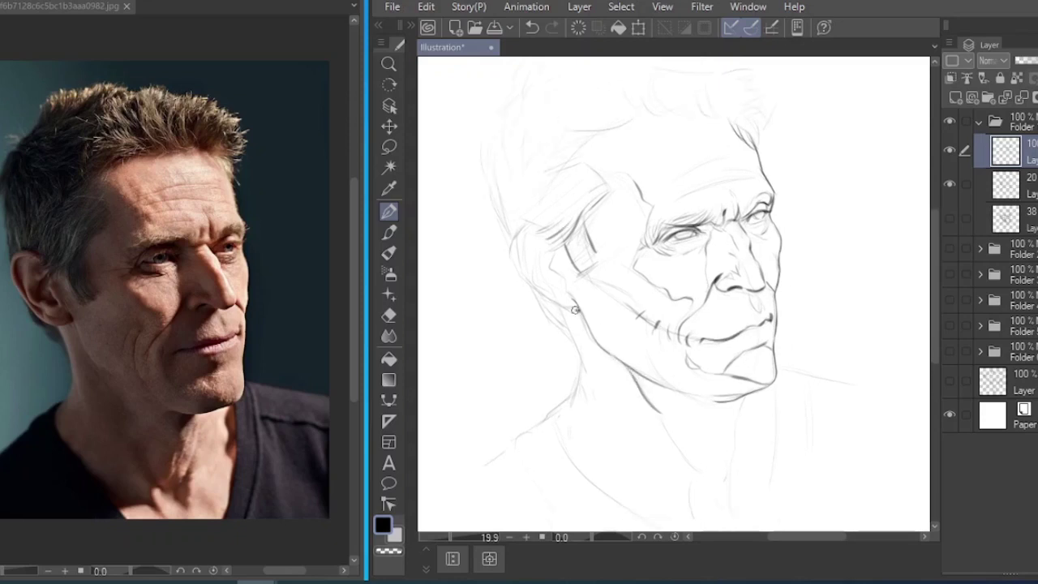
Draw the ear with its inner folds, the back of the neck and the throat and collarbone lines.
mouse_move(574, 309)
mouse_down()
mouse_move(518, 245)
mouse_move(548, 241)
mouse_move(548, 286)
mouse_move(559, 227)
mouse_up()
mouse_move(547, 231)
mouse_down()
mouse_move(585, 279)
mouse_move(606, 341)
mouse_move(602, 310)
mouse_move(573, 320)
mouse_up()
drag(574, 363, 579, 312)
drag(640, 319, 594, 315)
drag(703, 304, 665, 350)
drag(635, 357, 659, 417)
drag(610, 415, 638, 408)
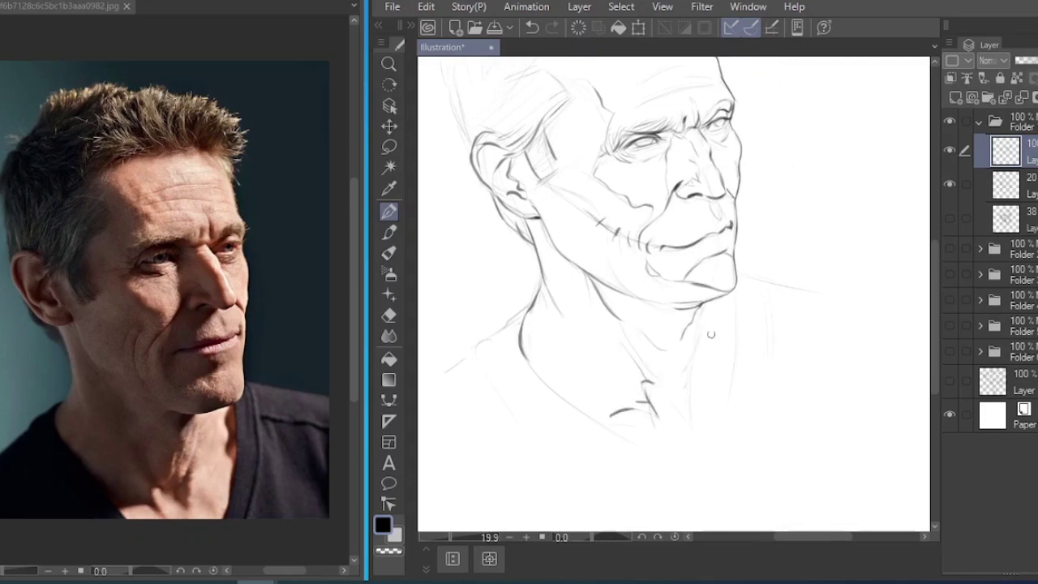
Draw the front of the neck, the V-shaped shirt neckline and both shoulder lines.
drag(711, 333, 696, 300)
drag(506, 319, 596, 397)
drag(545, 355, 600, 377)
drag(595, 383, 589, 393)
drag(503, 281, 439, 329)
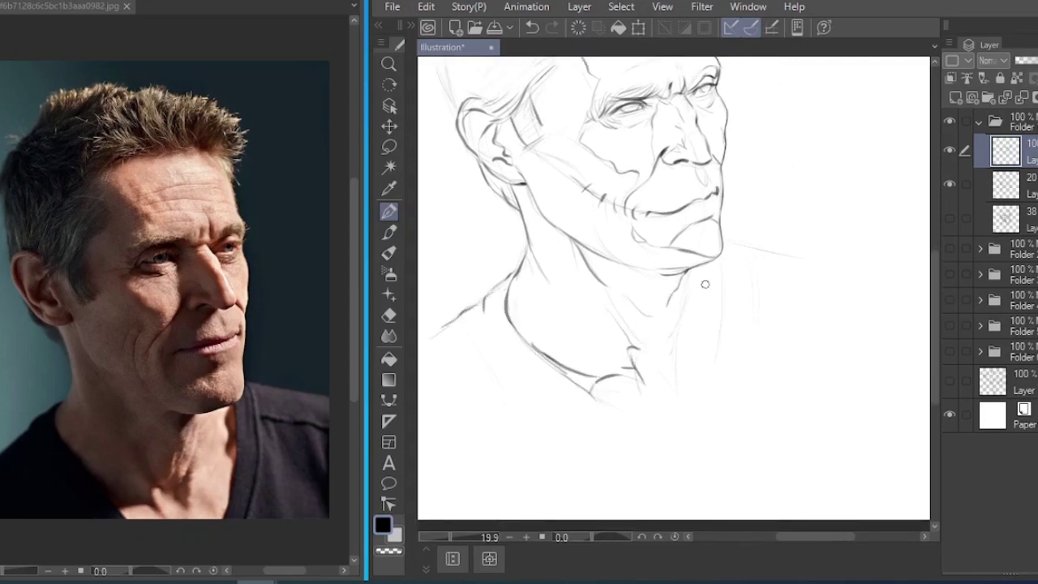
mouse_move(719, 256)
mouse_down()
mouse_move(716, 333)
mouse_move(668, 372)
mouse_move(666, 351)
mouse_move(707, 277)
mouse_move(714, 319)
mouse_up()
drag(741, 273, 748, 295)
drag(725, 241, 802, 258)
Outline the back of the head and draw short hair strands along the hairline, fringe and crown.
scroll(739, 196, up, 5)
scroll(738, 196, left, 2)
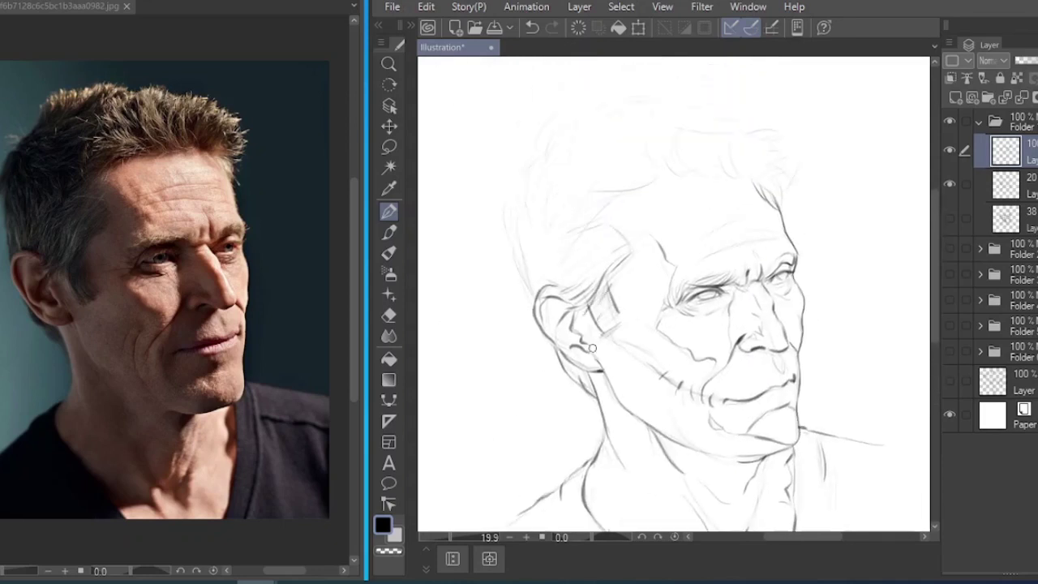
mouse_move(524, 248)
mouse_down()
mouse_move(534, 293)
mouse_move(518, 235)
mouse_up()
key(ctrl+z)
mouse_move(519, 250)
mouse_down()
mouse_move(504, 206)
mouse_move(534, 161)
mouse_up()
drag(559, 203, 568, 229)
mouse_move(589, 237)
mouse_down()
mouse_move(582, 251)
mouse_move(637, 271)
mouse_move(643, 204)
mouse_move(710, 240)
mouse_move(682, 195)
mouse_up()
scroll(644, 204, up, 2)
mouse_move(690, 243)
mouse_down()
mouse_move(744, 235)
mouse_move(736, 243)
mouse_move(758, 243)
mouse_move(788, 263)
mouse_up()
drag(678, 173, 649, 205)
drag(621, 171, 606, 193)
drag(551, 184, 548, 212)
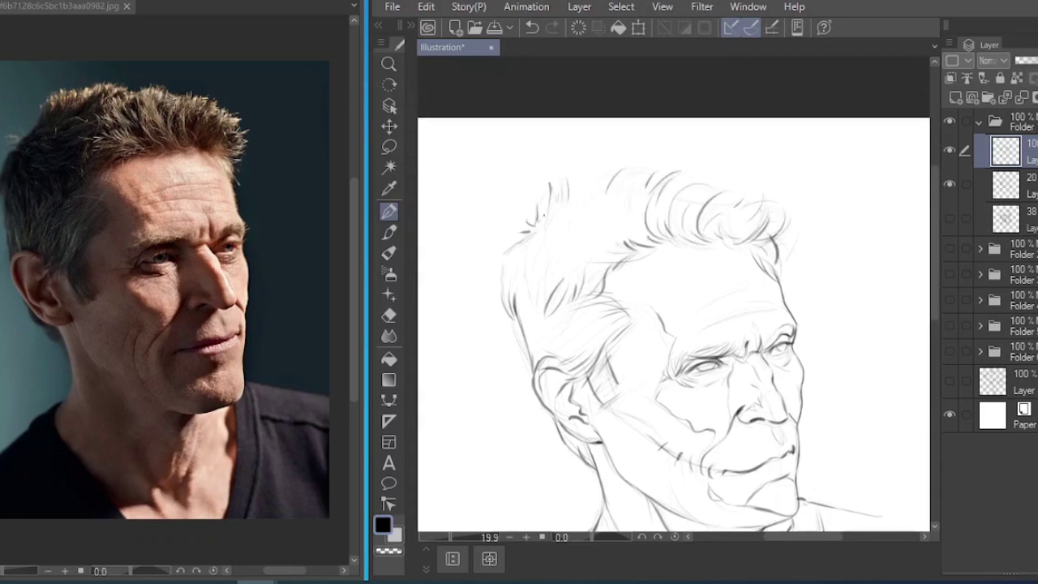
scroll(686, 280, down, 2)
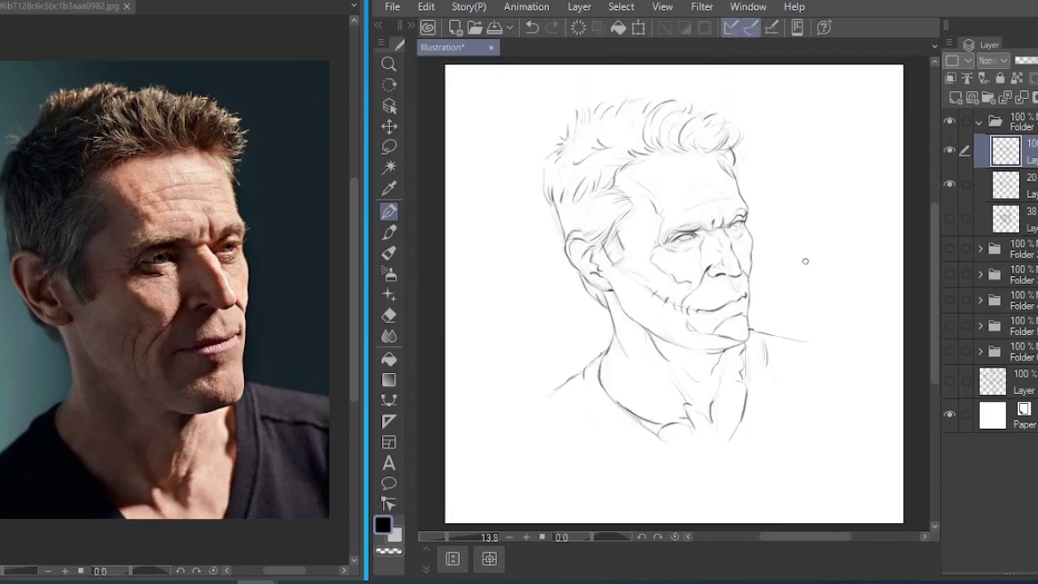
On a new layer over the faded front-view sketch, draw both eyebrows and the brow creases beside the nose.
click(1015, 188)
click(1015, 152)
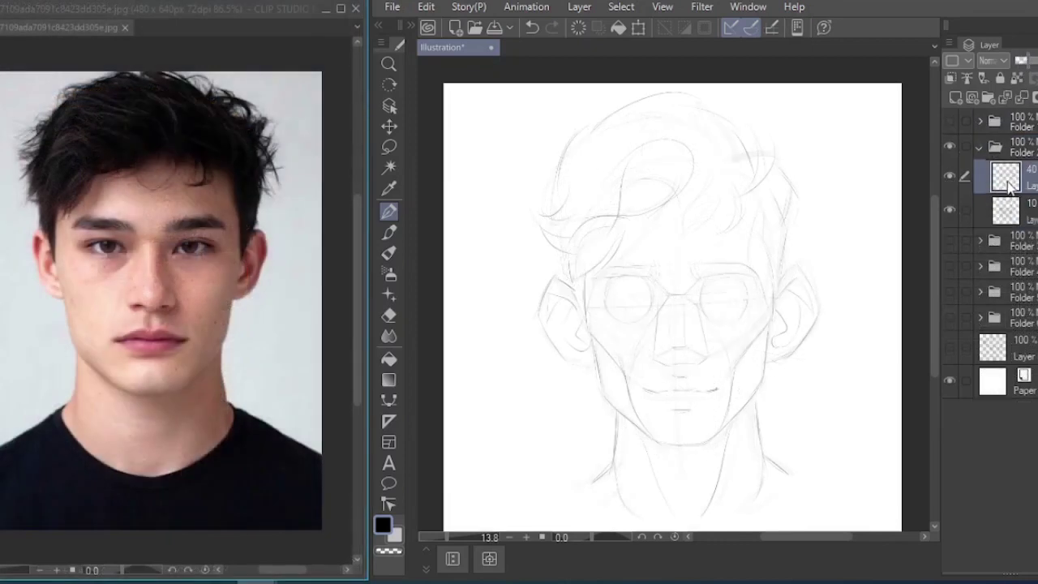
drag(705, 267, 749, 274)
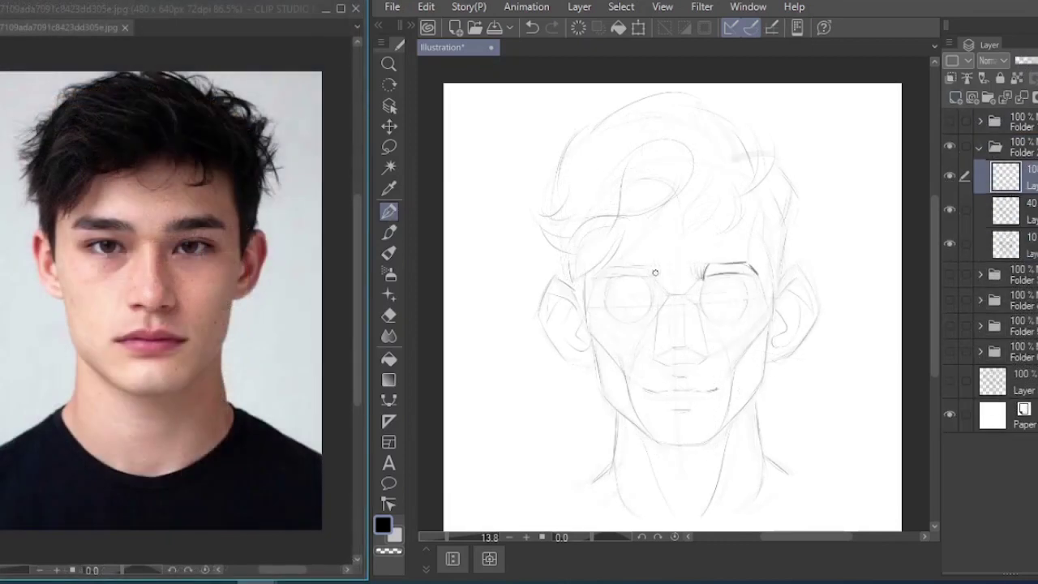
drag(655, 267, 654, 281)
drag(651, 279, 598, 276)
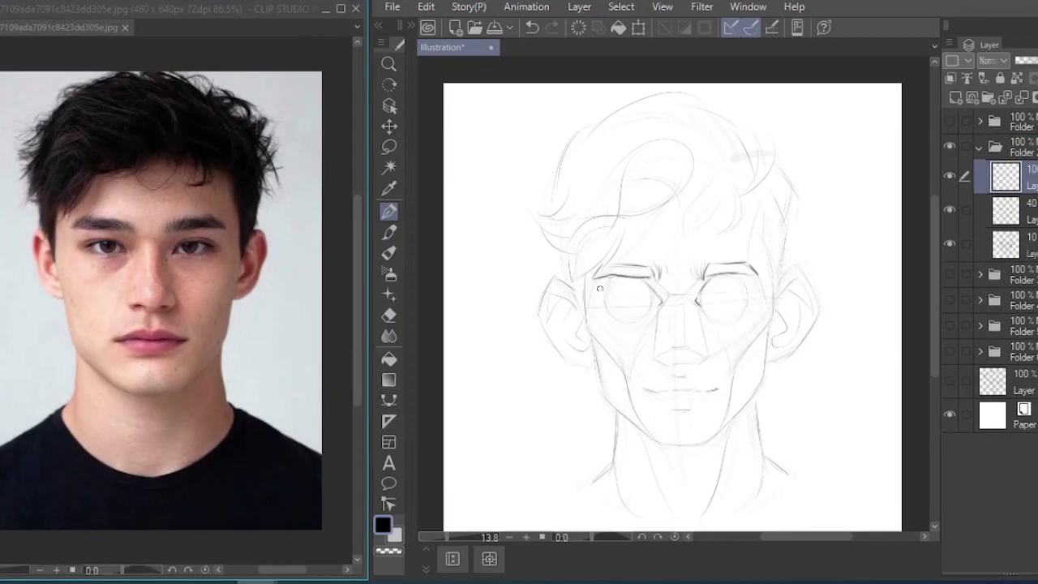
Draw both eyes with upper lids, inner corners and irises, checking them against the lower sketch layer.
drag(737, 289, 707, 296)
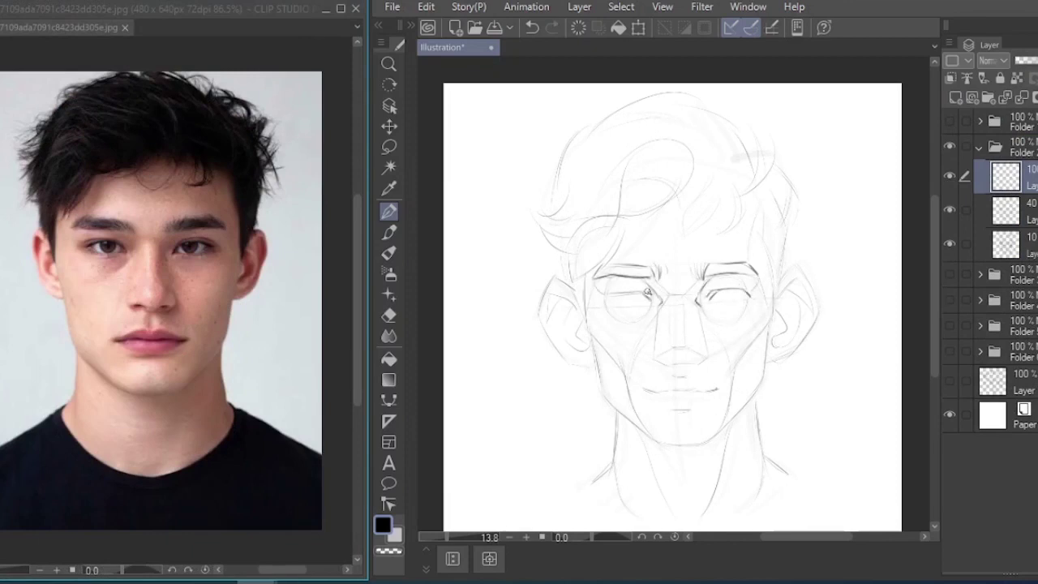
click(950, 242)
click(950, 242)
drag(607, 293, 648, 292)
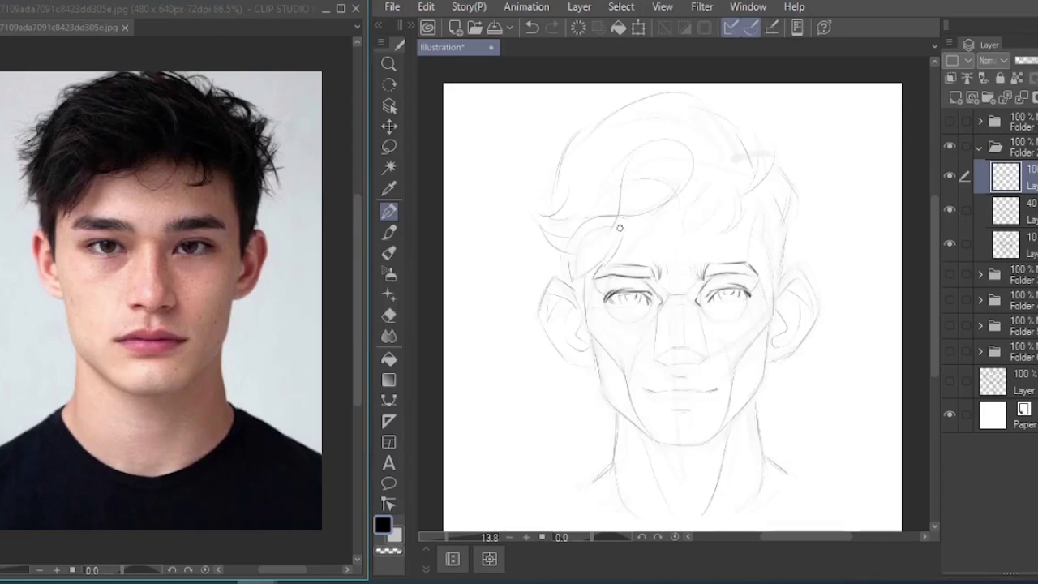
Draw the hair lock over the temple, the sides of the face and both cheekbone planes.
drag(622, 222, 594, 266)
mouse_move(613, 223)
mouse_down()
mouse_move(596, 263)
mouse_move(574, 256)
mouse_move(595, 341)
mouse_up()
mouse_move(768, 245)
mouse_down()
mouse_move(775, 318)
mouse_move(749, 352)
mouse_up()
drag(589, 331, 614, 362)
drag(759, 337, 742, 369)
Draw the nose base with its nostrils and the jaw contour from both cheeks to the chin.
mouse_move(662, 346)
mouse_down()
mouse_move(659, 365)
mouse_move(703, 362)
mouse_up()
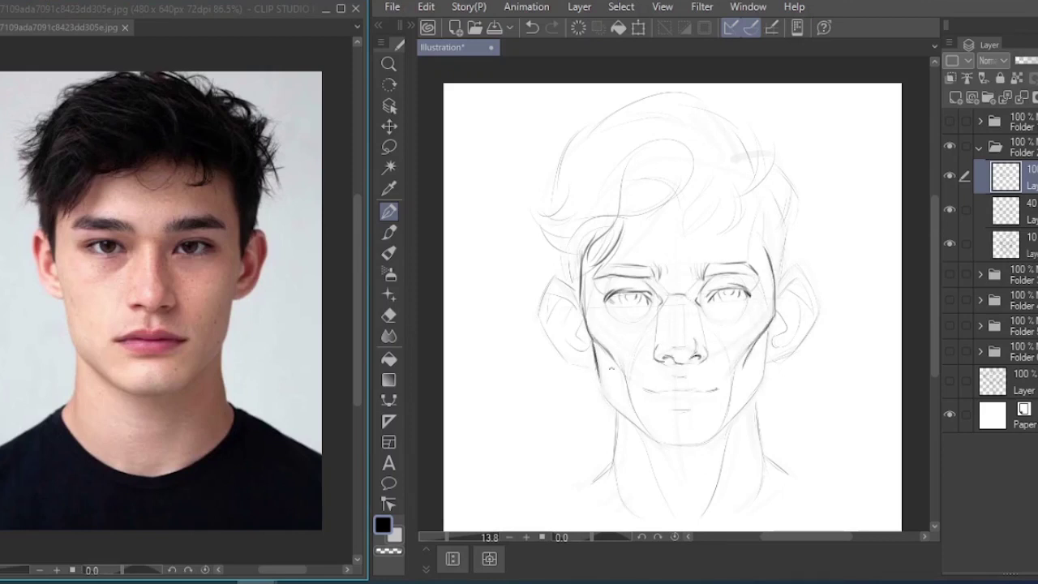
mouse_move(591, 329)
mouse_down()
mouse_move(610, 401)
mouse_move(660, 444)
mouse_up()
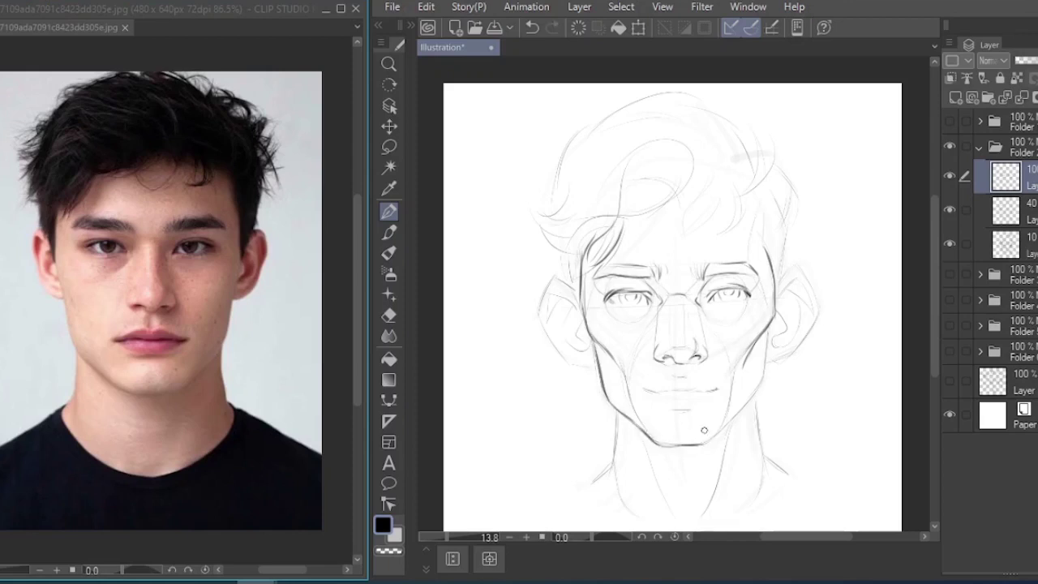
drag(763, 366, 705, 443)
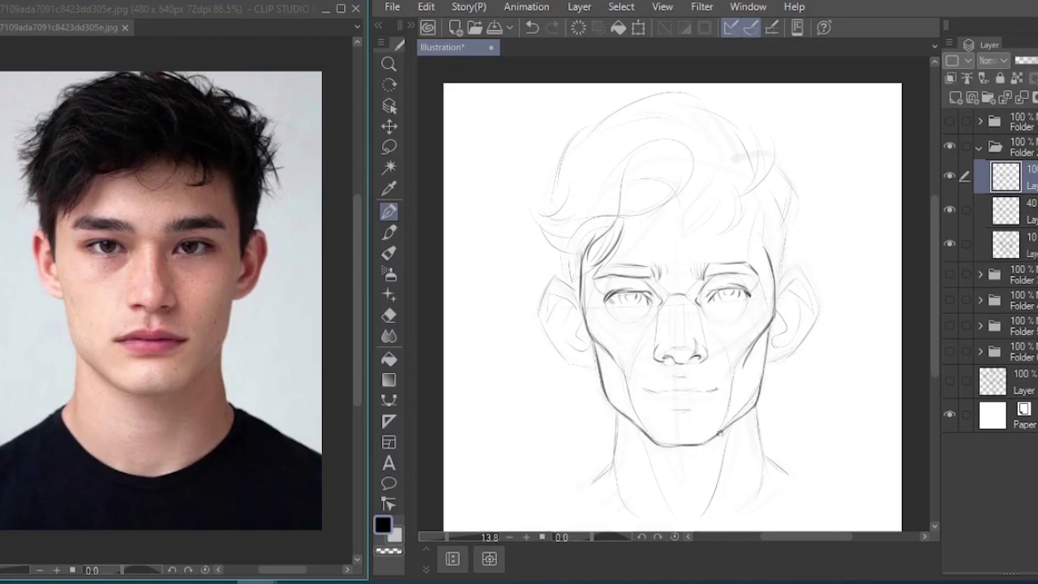
Outline both ears and draw their inner folds.
drag(788, 251, 778, 297)
mouse_move(583, 277)
mouse_down()
mouse_move(542, 300)
mouse_move(595, 369)
mouse_up()
drag(783, 266, 765, 367)
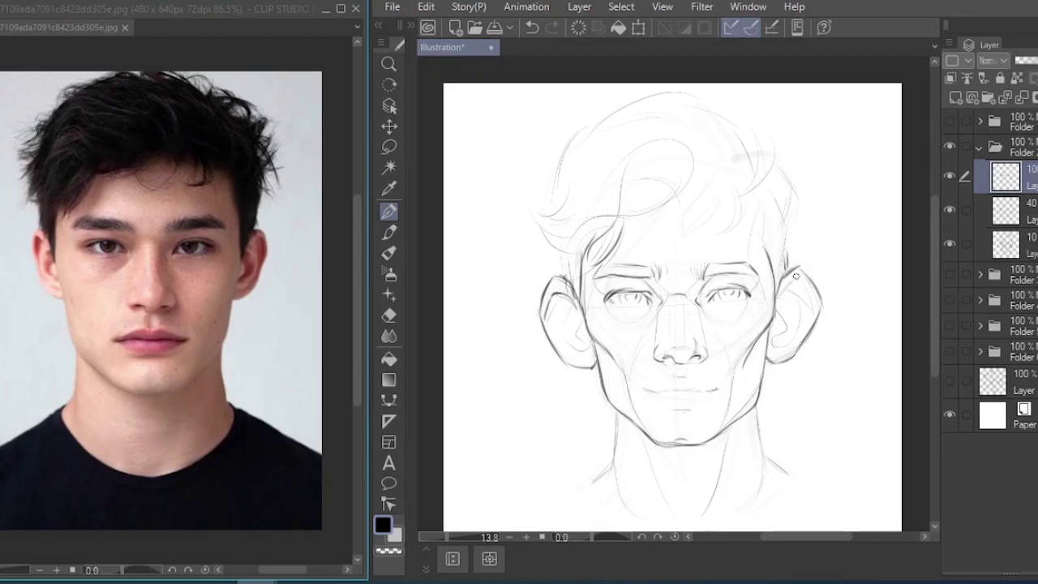
mouse_move(782, 295)
mouse_down()
mouse_move(813, 306)
mouse_move(782, 343)
mouse_up()
drag(789, 283, 797, 326)
mouse_move(568, 297)
mouse_down()
mouse_move(550, 324)
mouse_move(579, 336)
mouse_up()
drag(556, 322, 589, 352)
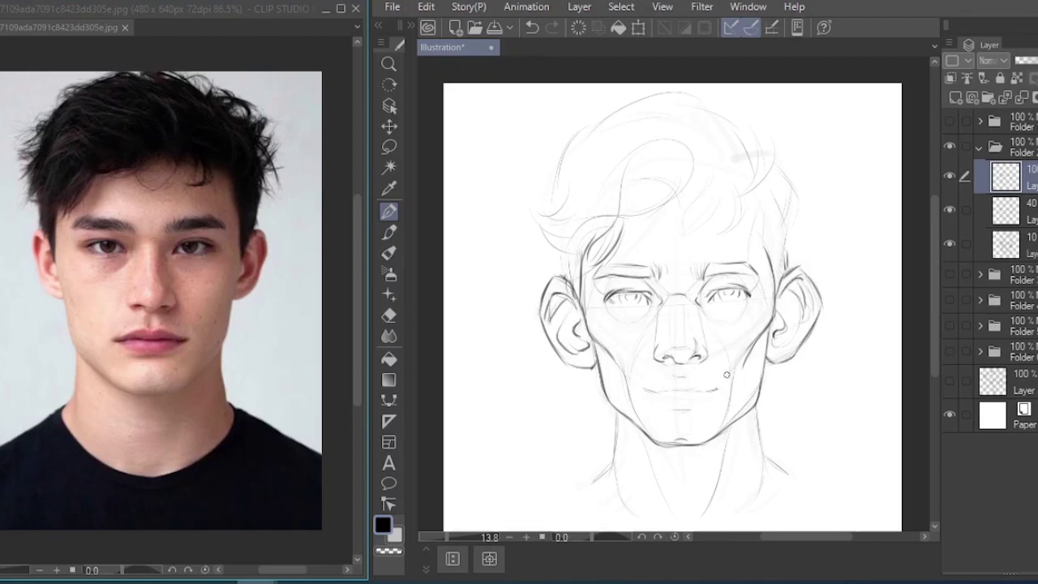
Add light plane lines on both sides of the mouth.
drag(727, 375, 724, 325)
drag(734, 338, 721, 383)
drag(639, 381, 626, 357)
Lasso the brow area in the line drawing, transform it slightly and deselect it.
click(950, 211)
click(951, 211)
click(390, 147)
mouse_move(653, 258)
mouse_down()
mouse_move(600, 243)
mouse_move(653, 256)
mouse_up()
drag(699, 253, 714, 229)
key(ctrl+t)
key(Return)
key(ctrl+d)
Hide the faded sketch, lasso the lower jaw and chin, move them slightly down and deselect them.
click(949, 211)
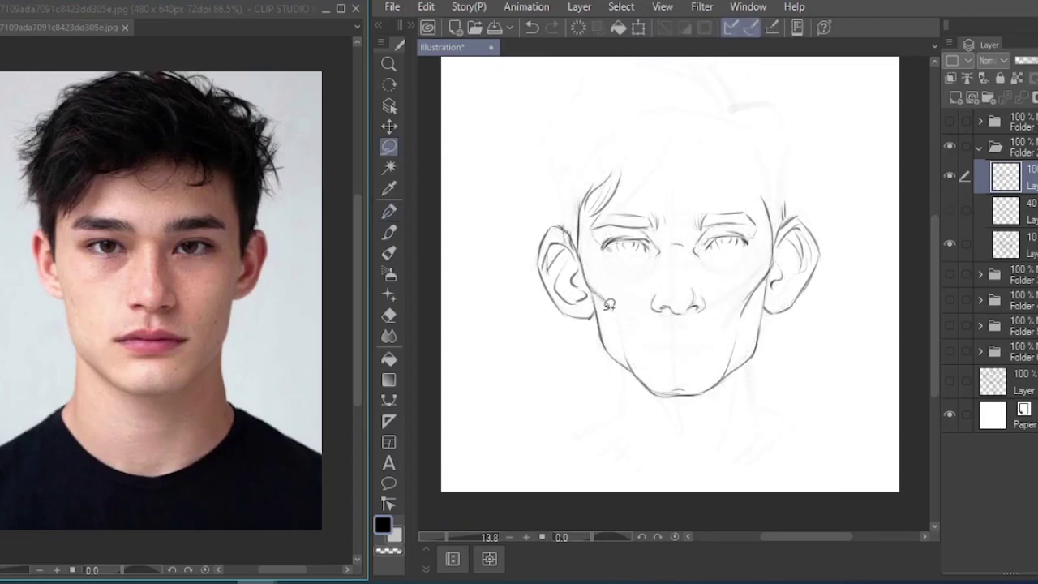
drag(598, 308, 597, 311)
key(ctrl+t)
drag(700, 359, 702, 367)
key(Return)
key(ctrl+d)
Show the faded sketch again and draw the mouth line, the philtrum and the crease under the lower lip.
key(p)
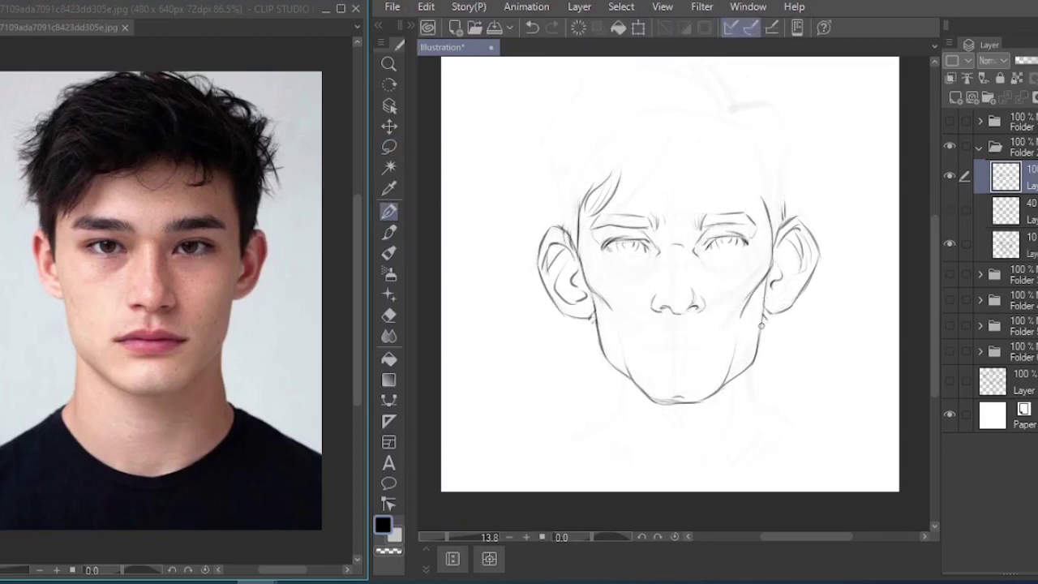
click(950, 209)
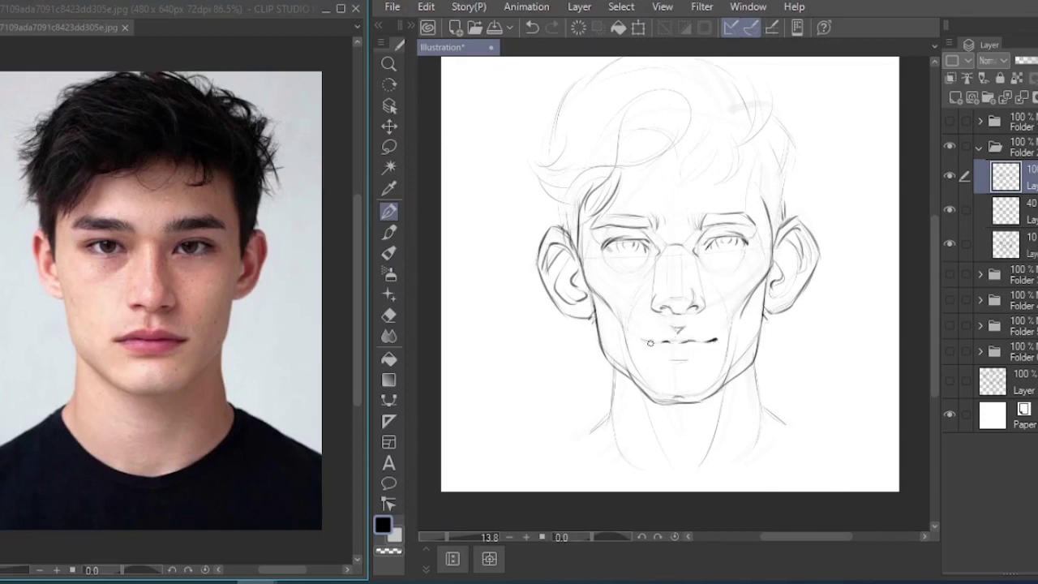
drag(682, 361, 662, 367)
drag(683, 308, 681, 339)
Draw the hair strands above both ears and along the temples.
drag(570, 181, 563, 227)
drag(540, 200, 566, 235)
drag(789, 188, 782, 256)
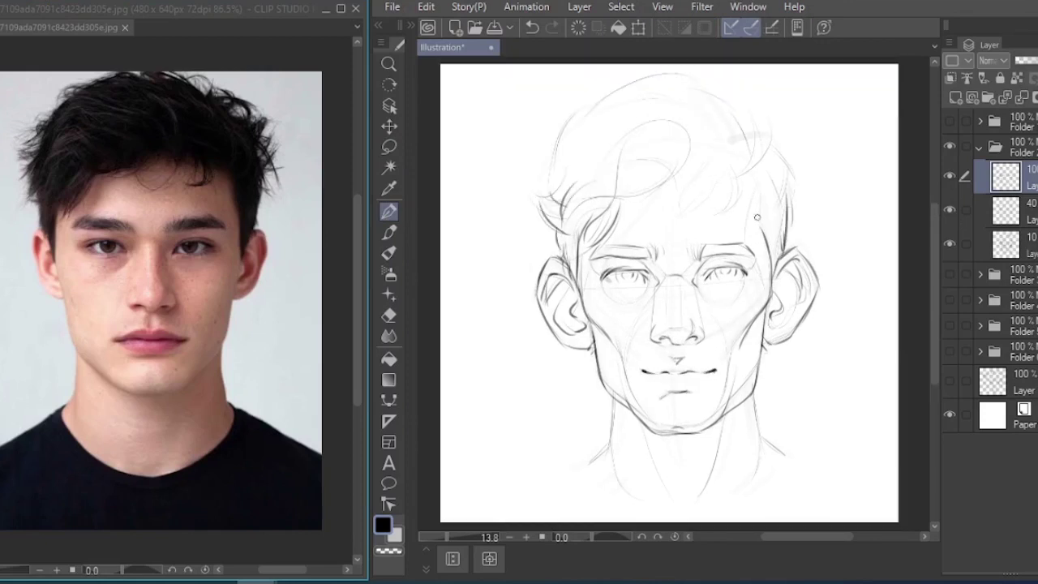
drag(758, 214, 771, 227)
drag(758, 186, 765, 204)
drag(753, 180, 745, 222)
Draw the wavy fringe locks and the outer hair contour over the crown, and hide the faded sketch.
drag(780, 136, 790, 172)
drag(785, 149, 798, 198)
drag(741, 95, 772, 121)
drag(728, 119, 741, 191)
drag(719, 148, 729, 184)
mouse_move(542, 181)
mouse_down()
mouse_move(687, 167)
mouse_move(565, 233)
mouse_up()
drag(699, 143, 690, 180)
drag(655, 136, 536, 162)
drag(569, 122, 720, 72)
click(949, 209)
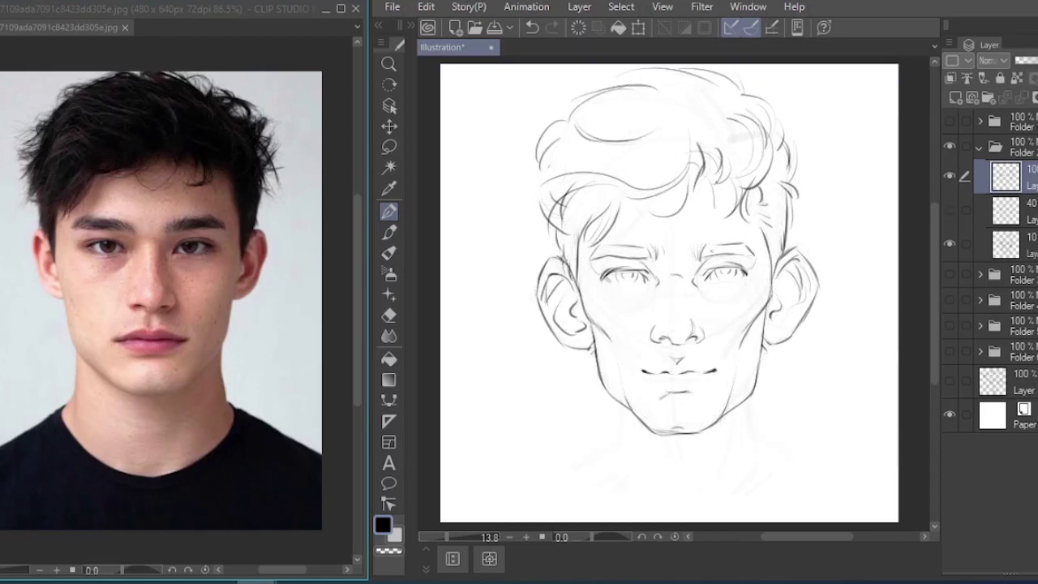
Lasso the area around the eyes and eyebrows, adjust it with a transform and deselect it.
key(m)
drag(649, 214, 653, 217)
key(ctrl+t)
key(Return)
key(ctrl+d)
key(p)
Show the faded sketch, draw the neck sides, the throat lines and the curves at the neck's base, and hide the sketch again.
click(950, 210)
drag(673, 341, 657, 269)
drag(598, 327, 593, 389)
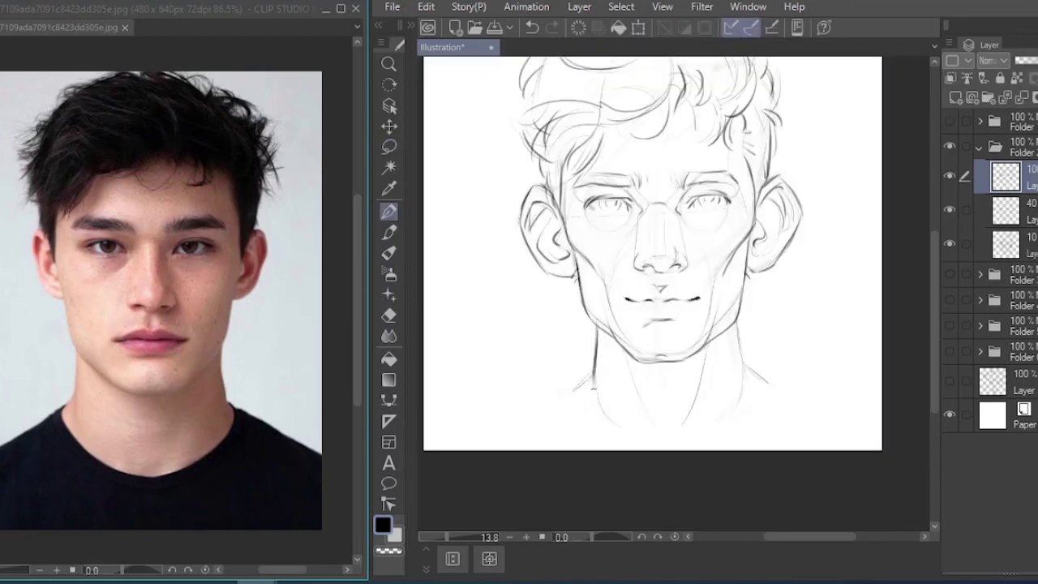
drag(743, 364, 728, 417)
mouse_move(593, 365)
mouse_down()
mouse_move(574, 382)
mouse_move(621, 446)
mouse_up()
drag(766, 377, 749, 433)
drag(621, 348, 671, 416)
drag(705, 346, 681, 412)
click(950, 210)
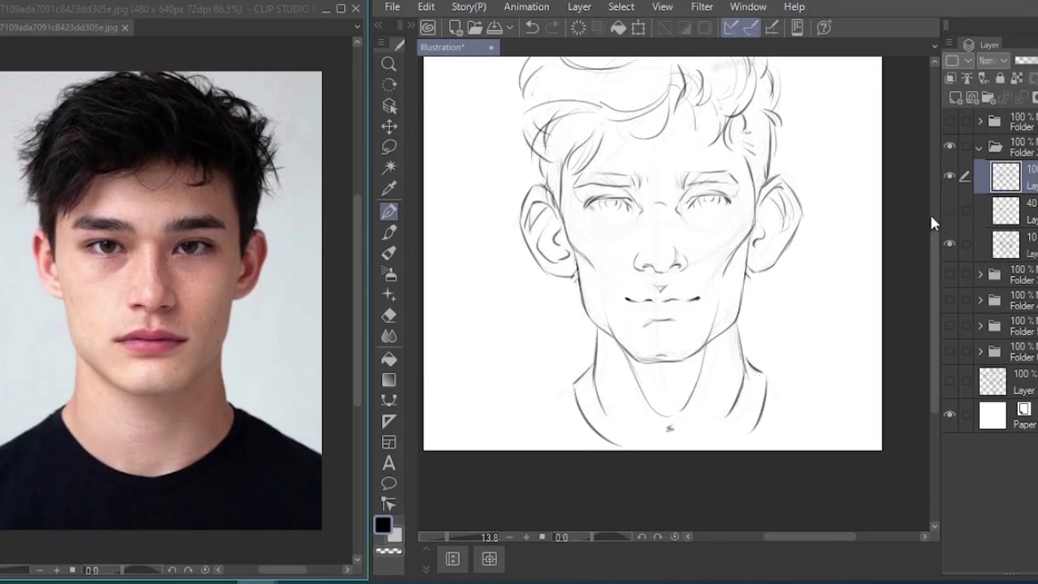
drag(613, 284, 609, 332)
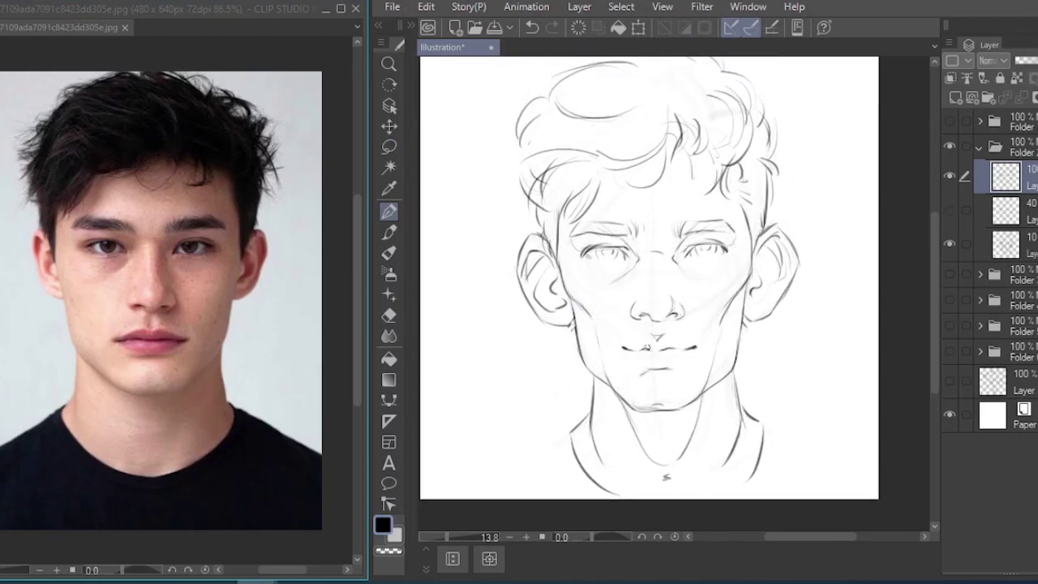
Add a new layer directly above the faint rough sketch layer and hide that rough sketch.
click(1010, 215)
click(1010, 252)
key(ctrl+shift+n)
click(950, 278)
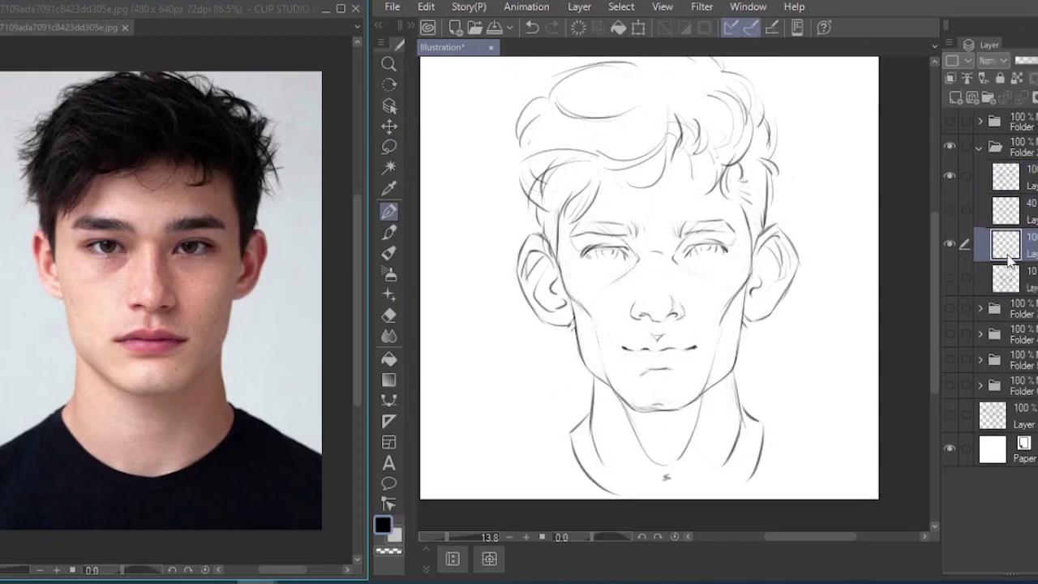
Pick a light grey and fill a lassoed shadow over the shaded side of the hair, face, ear and neck.
double_click(387, 525)
click(47, 258)
click(416, 186)
key(m)
mouse_move(626, 166)
mouse_down()
mouse_move(740, 226)
mouse_move(726, 235)
mouse_move(733, 245)
mouse_move(699, 389)
mouse_move(755, 319)
mouse_move(725, 111)
mouse_move(626, 164)
mouse_up()
key(alt+Delete)
key(ctrl+d)
Fill lassoed light grey shadows in the eye sockets and beside the nose bridge.
drag(634, 257, 637, 259)
key(alt+Delete)
key(ctrl+d)
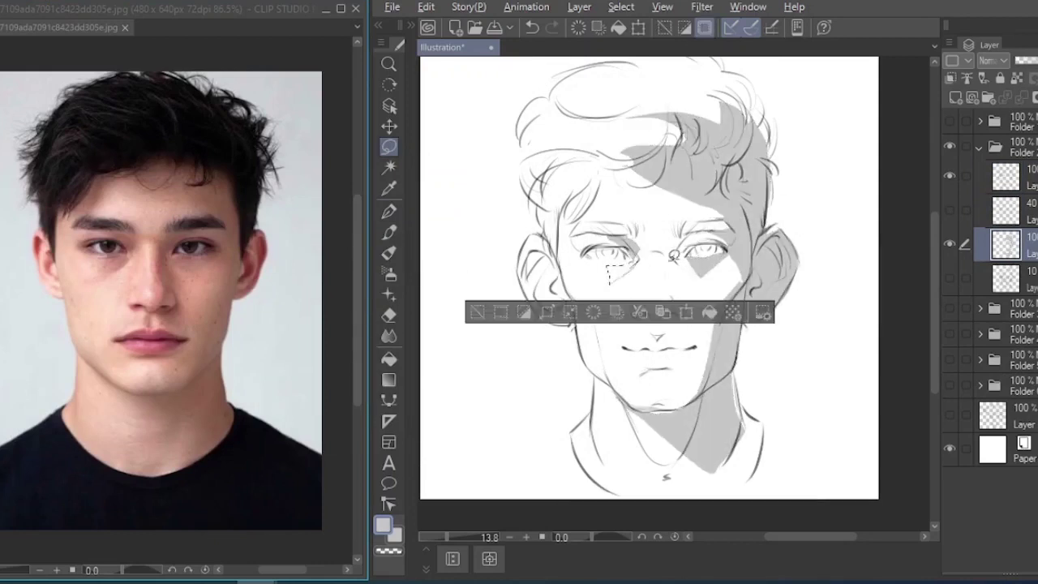
key(alt+Delete)
key(ctrl+d)
mouse_move(694, 232)
mouse_down()
mouse_move(690, 297)
mouse_move(671, 312)
mouse_move(694, 229)
mouse_move(663, 255)
mouse_up()
key(alt+Delete)
key(ctrl+d)
Fill lassoed light grey shadows on the side of the nose, under it across the cheek, and on the ears.
key(alt+Delete)
drag(706, 317, 699, 295)
drag(633, 387, 659, 392)
mouse_move(730, 349)
mouse_down()
mouse_move(756, 399)
mouse_move(713, 448)
mouse_move(730, 356)
mouse_up()
key(alt+Delete)
key(ctrl+d)
key(alt+Delete)
drag(729, 318, 736, 372)
drag(527, 305, 545, 286)
key(alt+Delete)
key(ctrl+d)
Fill lassoed light grey shadows along the fringe and under the big curved lock above it.
drag(604, 194, 616, 257)
drag(563, 246, 623, 250)
key(alt+Delete)
key(ctrl+d)
drag(578, 211, 690, 219)
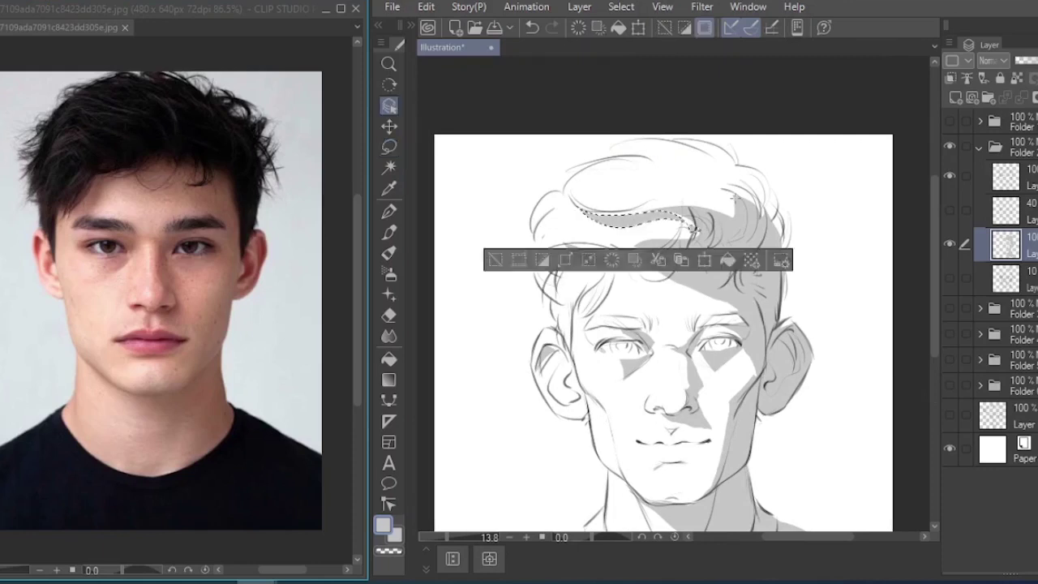
key(alt+Delete)
key(ctrl+d)
Fill lassoed light grey shadows in the crown hair, the fringe and the temple hair.
drag(714, 168, 719, 230)
key(alt+Delete)
key(ctrl+d)
drag(614, 261, 619, 253)
key(alt+Delete)
key(ctrl+d)
mouse_move(555, 302)
mouse_down()
mouse_move(557, 313)
mouse_move(561, 302)
mouse_up()
key(alt+Delete)
key(ctrl+d)
Fill lassoed light grey shadows in the outer side locks and on top of the hair.
drag(554, 233, 556, 242)
key(alt+Delete)
key(ctrl+d)
drag(693, 204, 688, 202)
key(alt+Delete)
key(ctrl+d)
Fill lassoed light grey shadows beside the nose bridge, on the forehead beneath the fringe and around the eye.
drag(788, 288, 797, 220)
mouse_move(702, 258)
mouse_down()
mouse_move(737, 261)
mouse_move(706, 256)
mouse_up()
key(alt+Delete)
key(ctrl+d)
drag(635, 194, 631, 189)
key(alt+Delete)
key(ctrl+d)
key(alt+Delete)
key(ctrl+d)
mouse_move(695, 274)
mouse_down()
mouse_move(688, 256)
mouse_move(720, 262)
mouse_up()
key(alt+Delete)
key(ctrl+d)
Fill lassoed light grey shapes over both eyes.
drag(720, 340, 719, 333)
drag(601, 249, 639, 251)
key(alt+Delete)
key(ctrl+d)
drag(705, 246, 732, 248)
key(alt+Delete)
key(ctrl+d)
Blend the shadow edges around the eyes, forehead, hair, and from the neck across the shoulder.
mouse_move(610, 248)
mouse_down()
mouse_move(634, 249)
mouse_move(625, 274)
mouse_up()
key(e)
key(j)
mouse_move(709, 263)
mouse_down()
mouse_move(737, 276)
mouse_move(710, 381)
mouse_move(689, 324)
mouse_move(685, 259)
mouse_up()
drag(726, 208, 665, 178)
drag(623, 182, 608, 218)
mouse_move(658, 418)
mouse_down()
mouse_move(734, 476)
mouse_move(769, 486)
mouse_up()
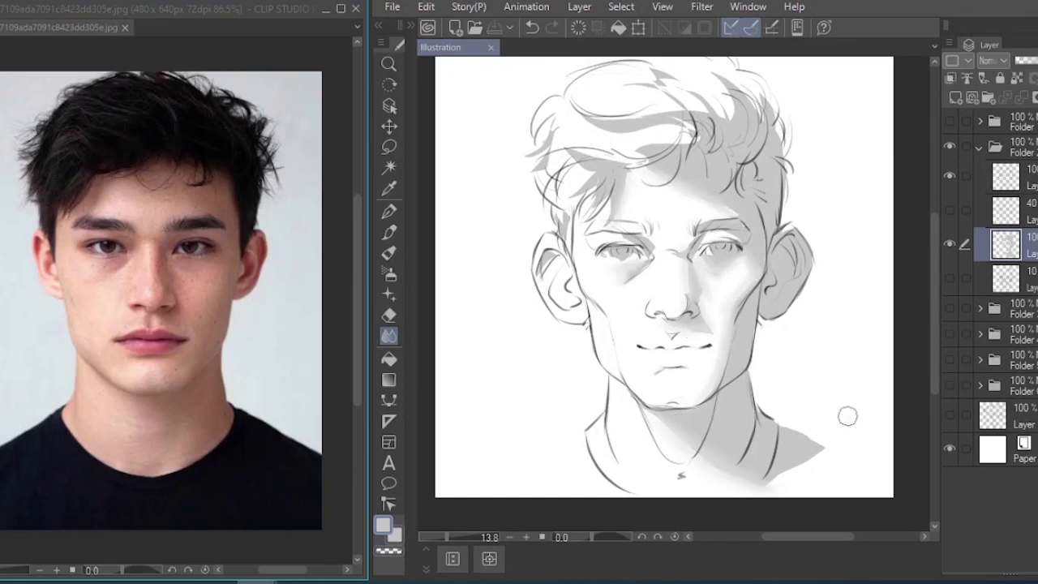
drag(590, 139, 719, 94)
drag(632, 151, 569, 178)
Fill lassoed darker grey shadows beside the nose bridge, in the side hair, on the ear and above it.
click(389, 147)
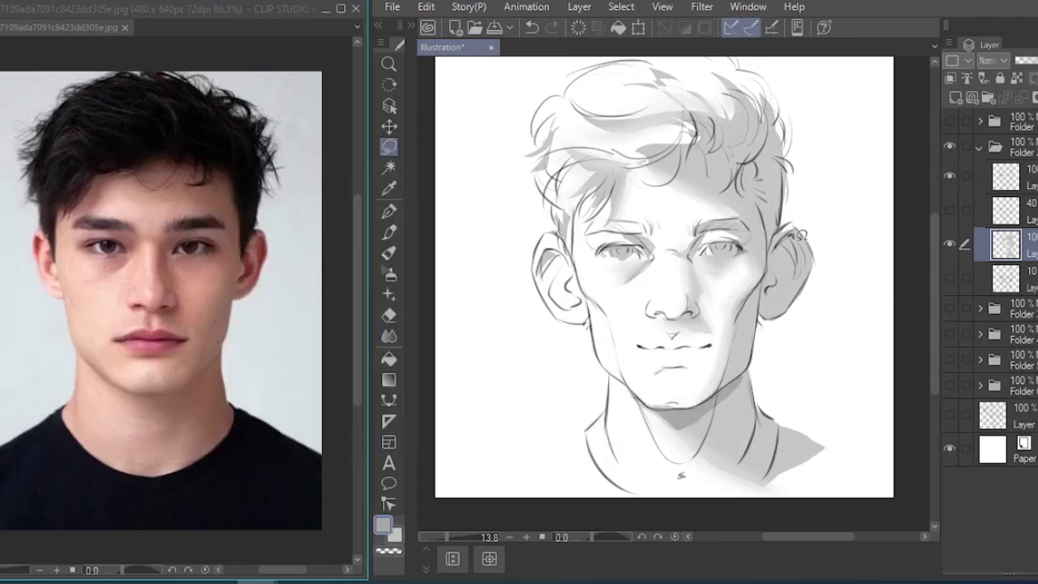
mouse_move(695, 243)
mouse_down()
mouse_move(689, 311)
mouse_move(699, 245)
mouse_up()
key(alt+Delete)
key(ctrl+d)
mouse_move(739, 166)
mouse_down()
mouse_move(747, 123)
mouse_move(737, 164)
mouse_up()
key(alt+Delete)
key(ctrl+d)
drag(762, 213, 767, 189)
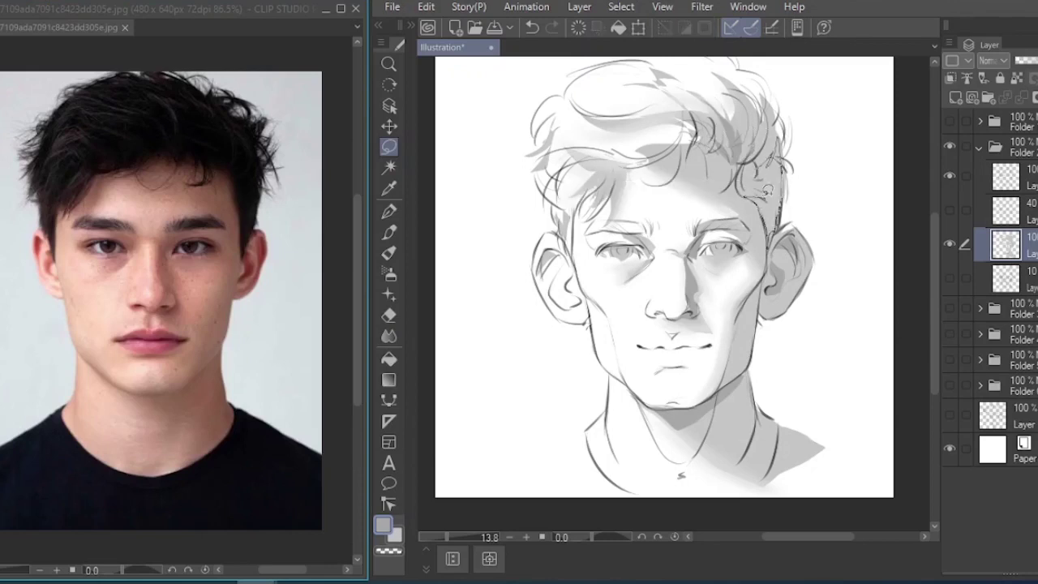
Fill lassoed darker grey shapes on the eyebrows and the eyes.
drag(640, 227, 642, 234)
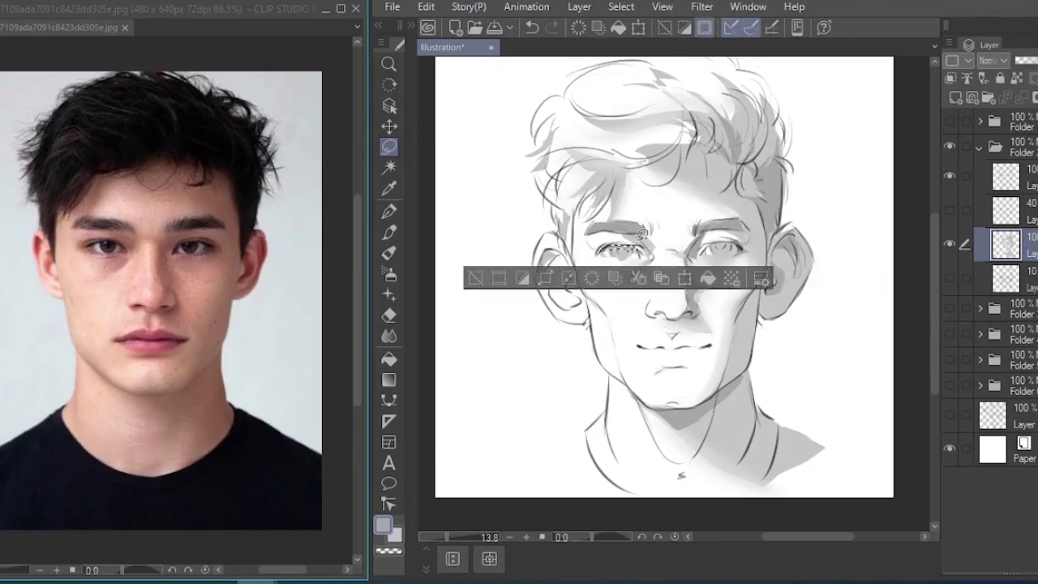
key(alt+Delete)
key(ctrl+d)
drag(702, 247, 733, 250)
key(ctrl+d)
key(alt+Delete)
key(ctrl+d)
Fill lassoed darker grey shadows on the underside and wings of the nose, and switch to the eraser.
mouse_move(650, 315)
mouse_down()
mouse_move(699, 313)
mouse_move(686, 303)
mouse_up()
key(alt+Delete)
key(ctrl+d)
key(alt+Delete)
key(ctrl+d)
key(e)
key(ctrl+d)
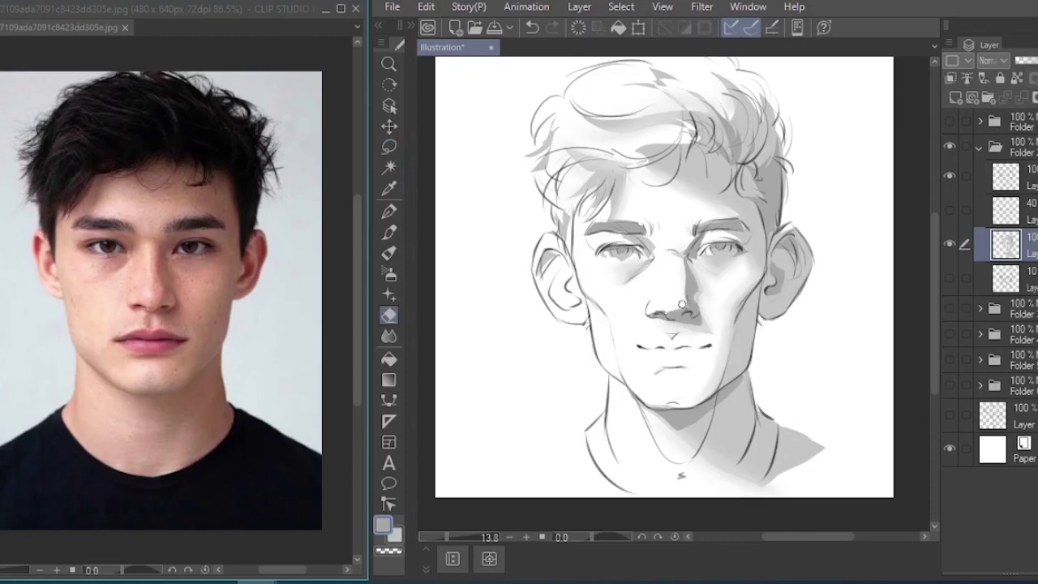
Sample a light tone from the forehead and brush soft shading over the forehead, cheek, mouth area and chin.
click(389, 231)
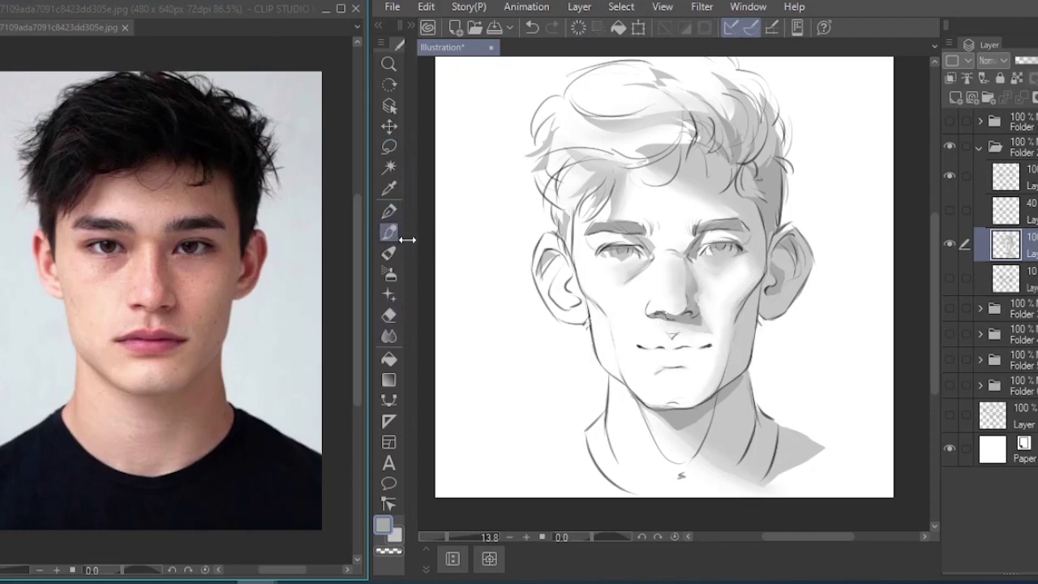
alt+click(685, 205)
drag(707, 232, 664, 208)
drag(641, 271, 634, 303)
drag(730, 329, 665, 415)
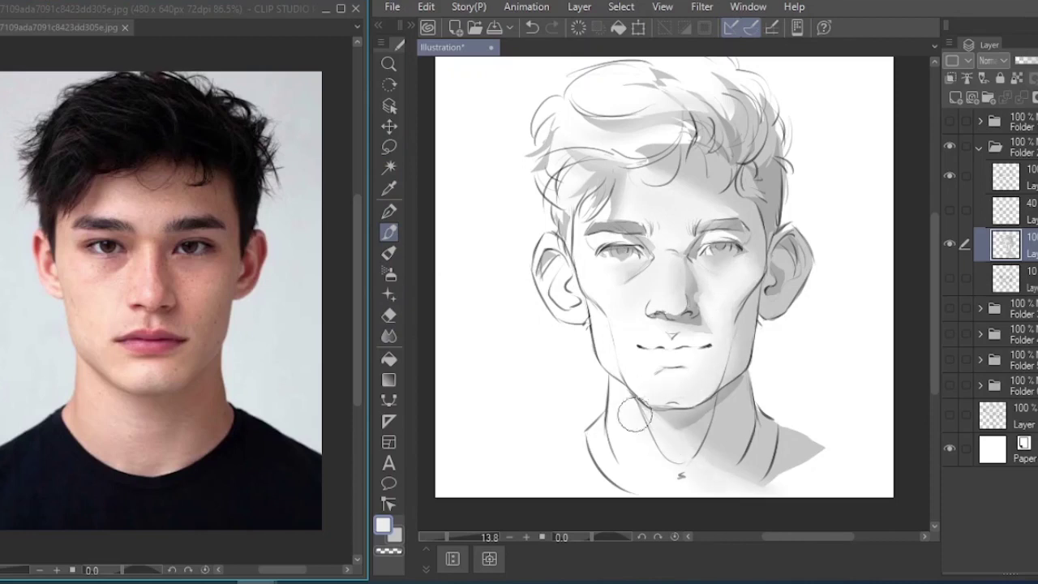
Sample a darker grey from the eyebrow and brush shading on the far cheek, the eye sockets and the lips.
alt+click(626, 224)
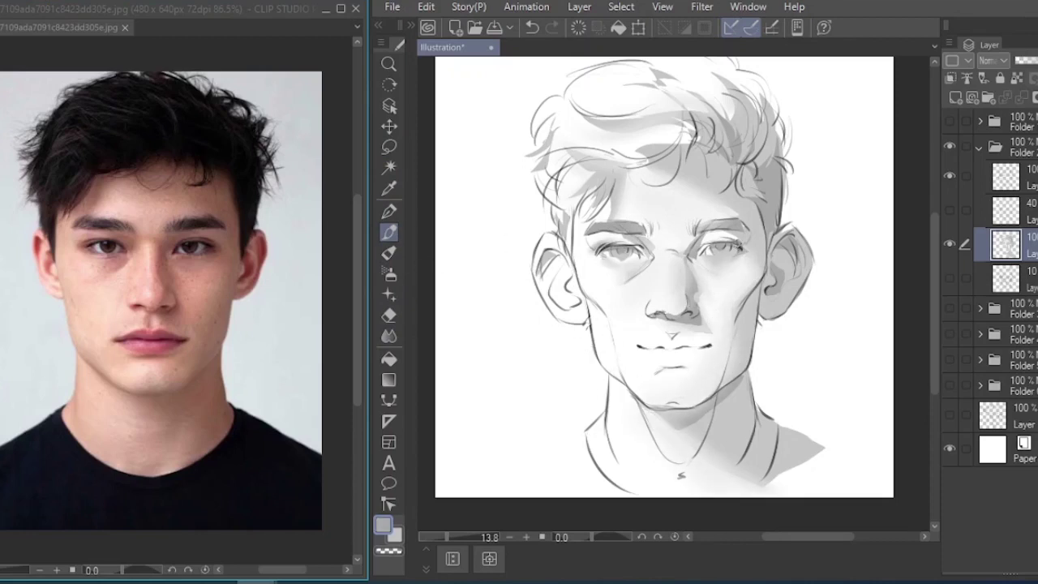
drag(754, 289, 720, 379)
drag(760, 235, 736, 312)
drag(709, 236, 698, 269)
drag(648, 247, 634, 269)
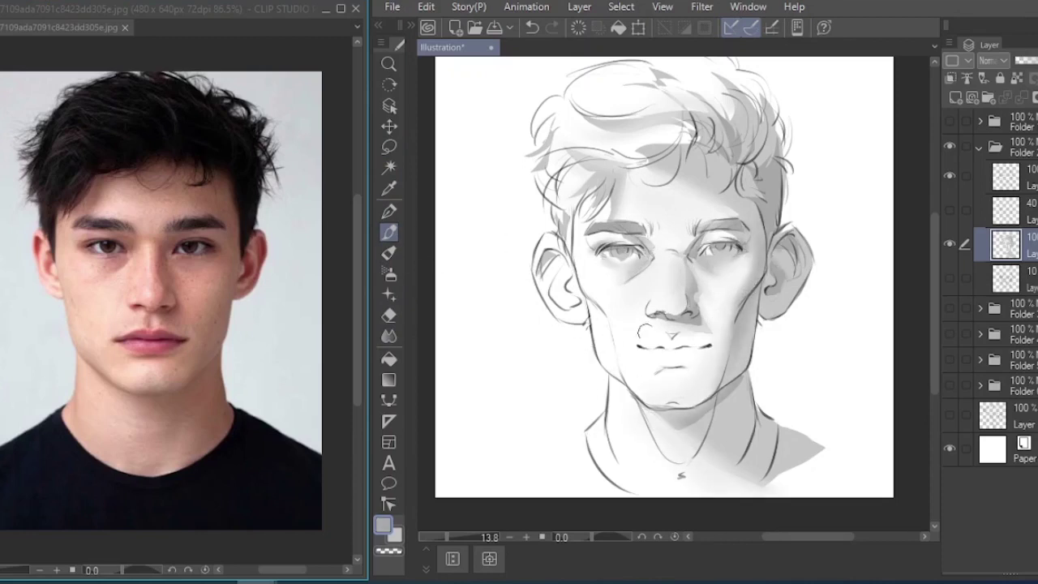
drag(710, 346, 643, 346)
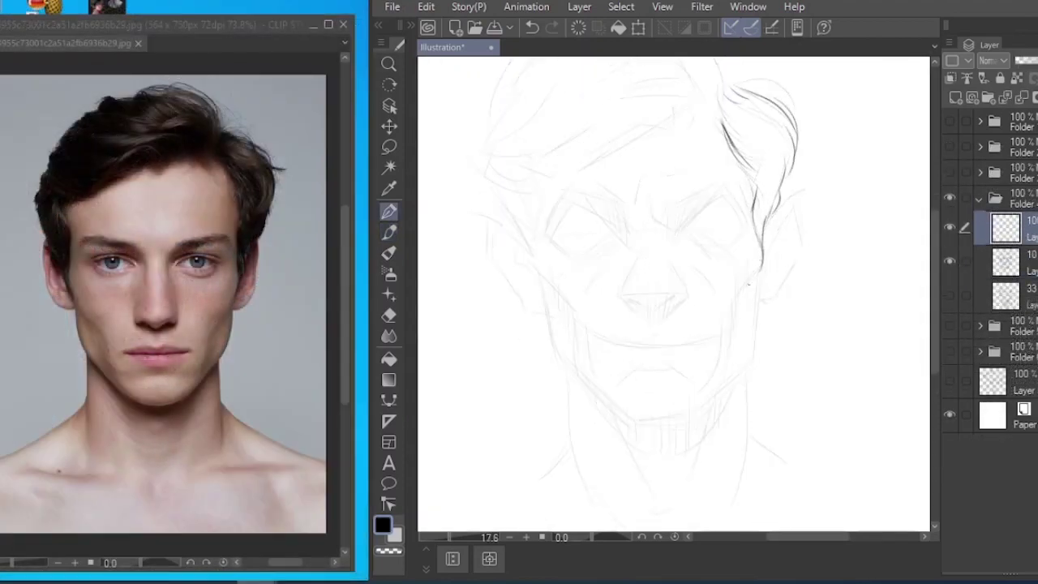
Draw the second portrait's cheek contours, the crease under the mouth, the jawline and the chin, and save the file.
mouse_move(758, 269)
mouse_down()
mouse_move(710, 373)
mouse_move(631, 370)
mouse_up()
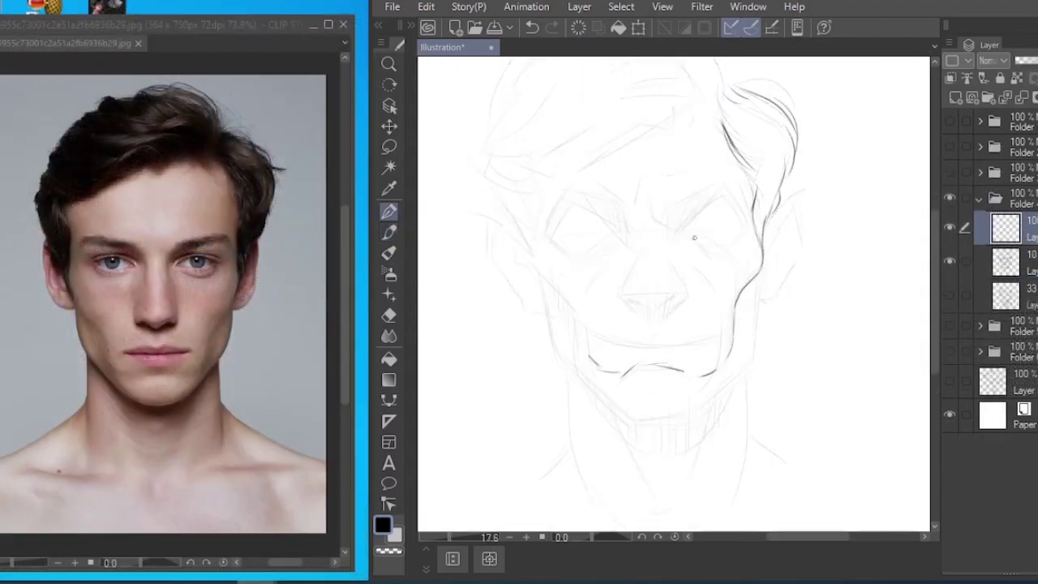
mouse_move(756, 289)
mouse_down()
mouse_move(725, 378)
mouse_move(629, 417)
mouse_up()
mouse_move(525, 180)
mouse_down()
mouse_move(532, 249)
mouse_move(571, 313)
mouse_up()
mouse_move(535, 267)
mouse_down()
mouse_move(548, 325)
mouse_move(594, 390)
mouse_up()
key(ctrl+s)
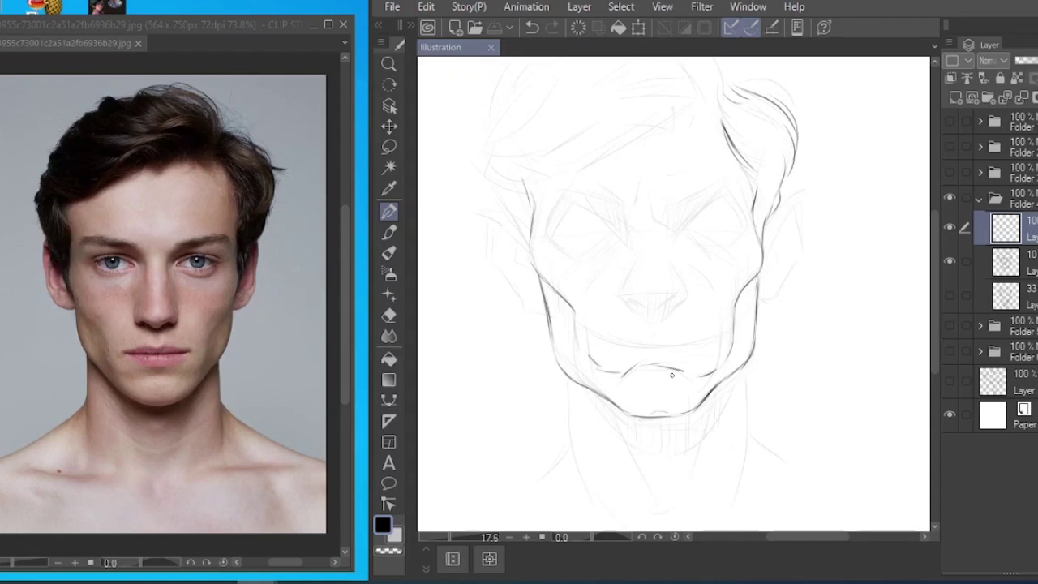
Transform the head line drawing slightly to fit the faded sketch.
key(ctrl+t)
drag(871, 195, 874, 201)
key(Return)
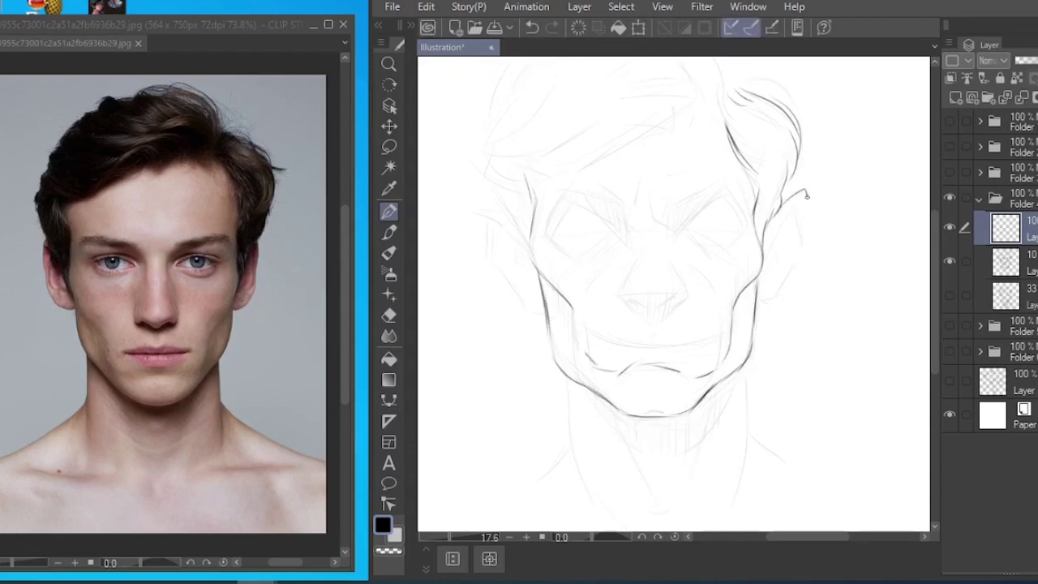
Draw both ears with their inner folds, and the hair edge above the ear.
drag(807, 196, 771, 248)
drag(802, 208, 761, 301)
drag(792, 226, 783, 244)
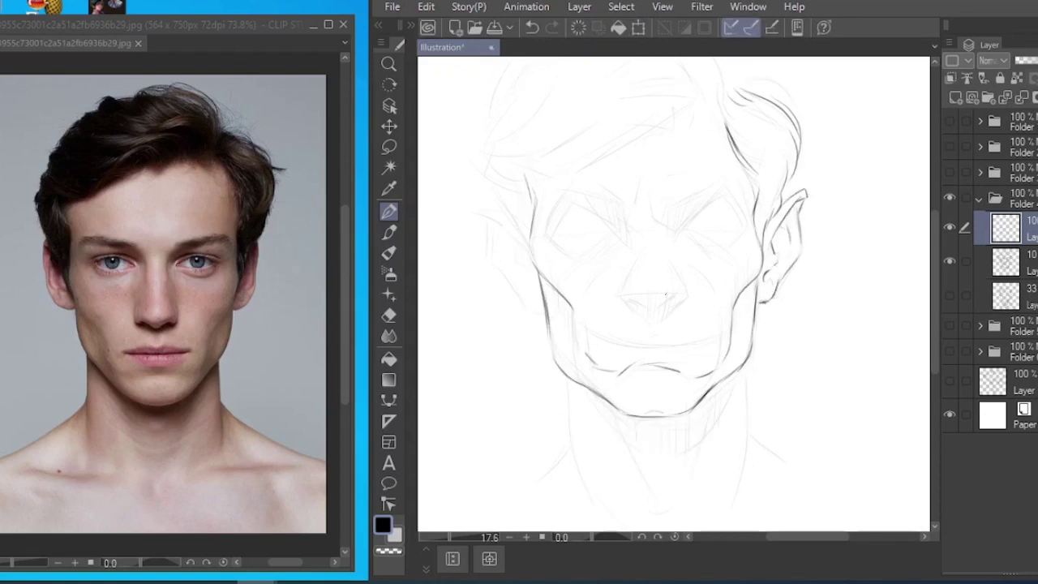
mouse_move(486, 174)
mouse_down()
mouse_move(526, 247)
mouse_move(524, 305)
mouse_up()
Draw the sides of the neck and the two neck muscle lines converging at the throat.
drag(568, 378, 594, 500)
mouse_move(745, 367)
mouse_down()
mouse_move(736, 488)
mouse_move(770, 310)
mouse_move(733, 461)
mouse_up()
key(ctrl+z)
drag(716, 340, 685, 440)
drag(612, 360, 651, 438)
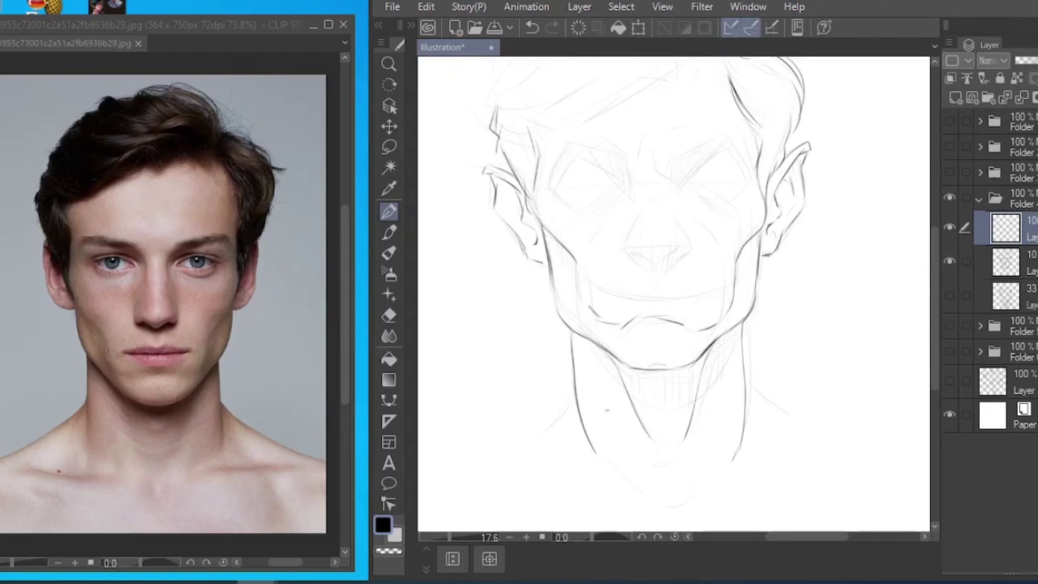
Draw the curves at the base of the neck and the sloping shoulder lines on both sides.
scroll(673, 292, down, 1)
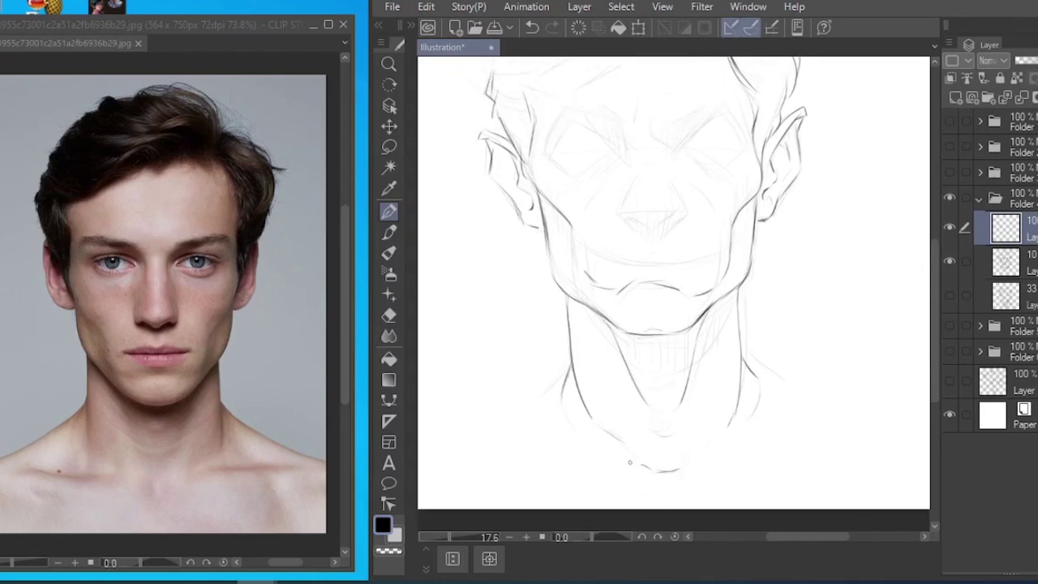
drag(563, 381, 496, 420)
drag(748, 377, 839, 397)
scroll(730, 349, up, 2)
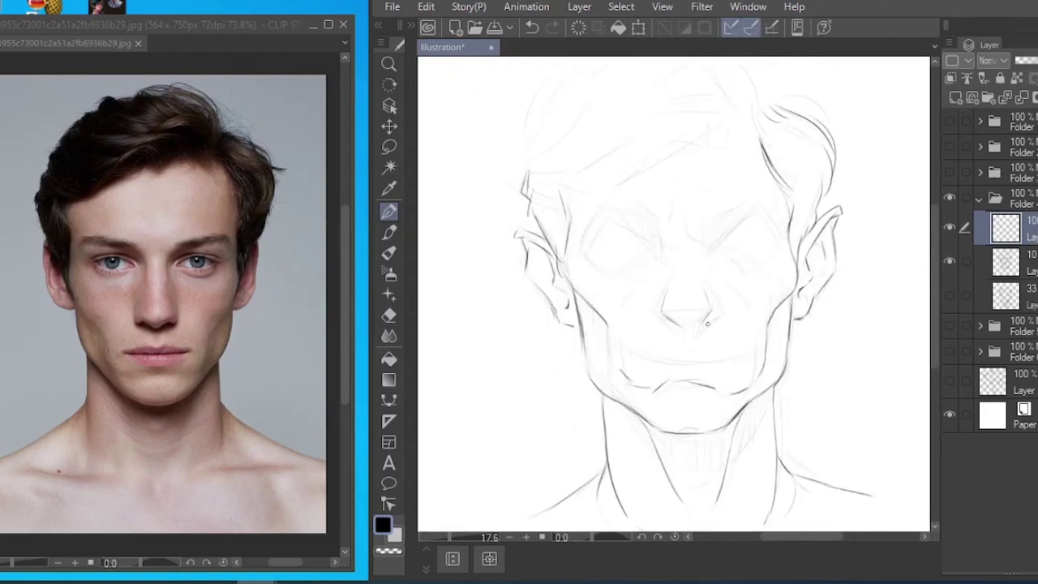
Draw the nostrils and the wings of the nose over the faded structure sketch.
drag(707, 323, 713, 319)
drag(667, 317, 662, 321)
click(950, 262)
click(949, 262)
Draw the cheek creases, the mouth line and the crease below the lower lip.
mouse_move(769, 339)
mouse_down()
mouse_move(582, 306)
mouse_move(601, 327)
mouse_up()
click(949, 261)
click(949, 262)
key(ctrl+z)
drag(780, 312, 779, 324)
mouse_move(636, 357)
mouse_down()
mouse_move(738, 354)
mouse_move(693, 347)
mouse_up()
drag(668, 382, 706, 379)
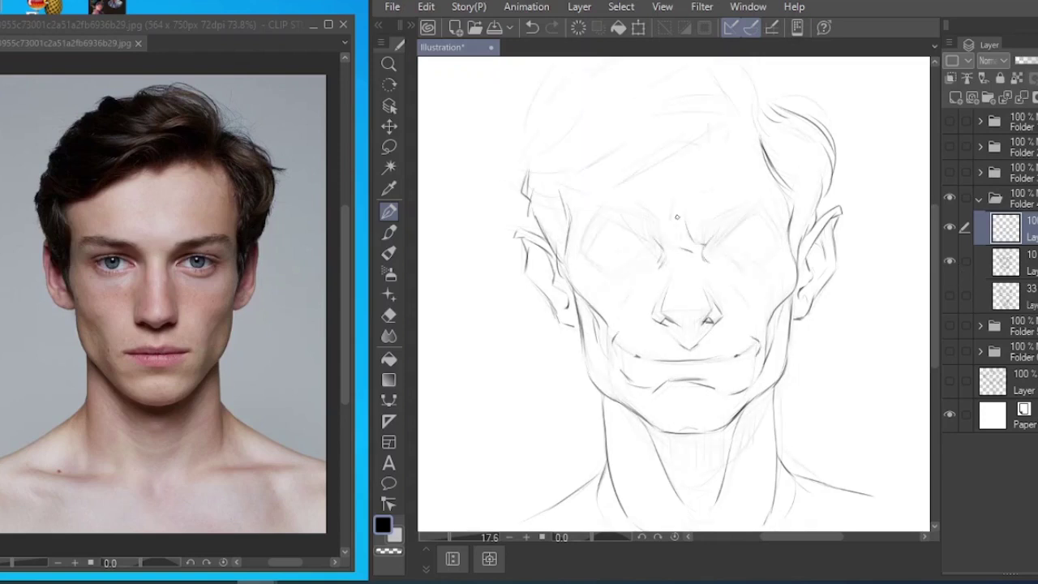
Draw the frown creases, both eyebrows with short hair strokes, and the upper eyelids.
drag(649, 218, 653, 240)
drag(656, 224, 662, 244)
mouse_move(622, 224)
mouse_down()
mouse_move(645, 238)
mouse_move(640, 230)
mouse_up()
drag(602, 212, 596, 231)
drag(596, 212, 585, 249)
drag(589, 211, 579, 237)
drag(720, 248, 765, 234)
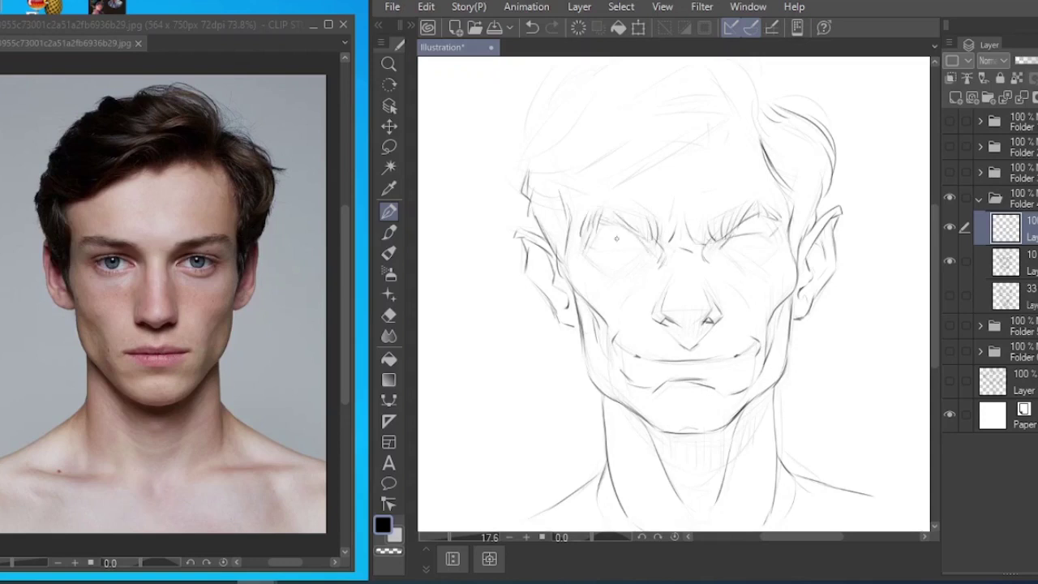
mouse_move(650, 239)
mouse_down()
mouse_move(593, 249)
mouse_move(629, 249)
mouse_up()
drag(735, 240, 718, 257)
Draw the hairline with the curled forelock across the forehead and the outer hair edge beside it.
mouse_move(727, 140)
mouse_down()
mouse_move(734, 197)
mouse_move(755, 199)
mouse_up()
mouse_move(745, 174)
mouse_down()
mouse_move(698, 166)
mouse_move(690, 213)
mouse_up()
mouse_move(690, 186)
mouse_down()
mouse_move(668, 212)
mouse_move(589, 250)
mouse_up()
drag(521, 198, 585, 246)
drag(577, 121, 545, 179)
drag(546, 164, 531, 204)
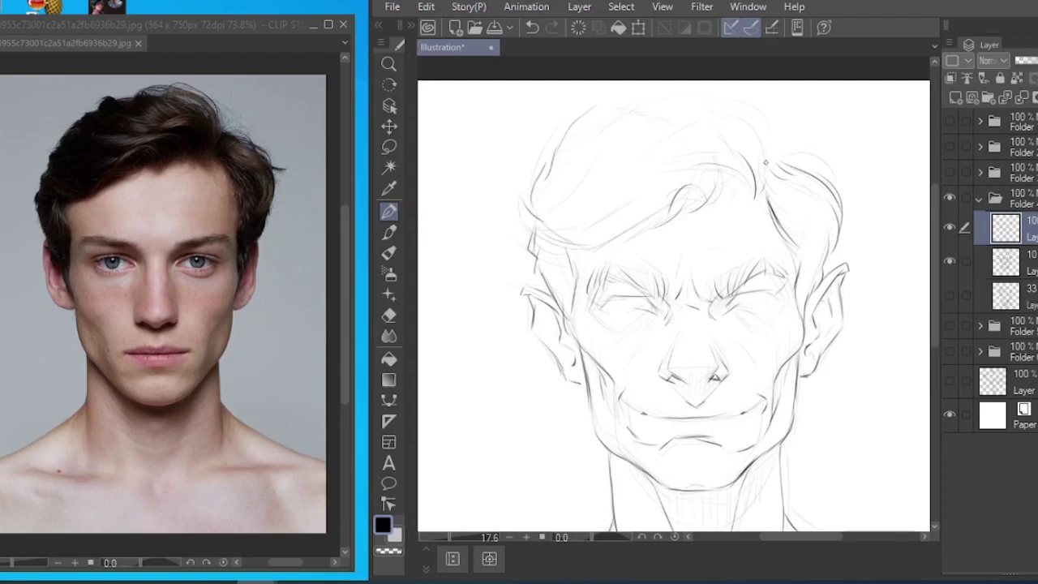
Outline the crown of the hair and add strands along the top and the fringe.
drag(789, 146, 818, 161)
drag(701, 91, 771, 119)
drag(657, 94, 749, 121)
drag(652, 218, 547, 271)
Draw the irises and lower lids inside both narrowed eyes.
drag(750, 300, 766, 294)
drag(765, 292, 741, 295)
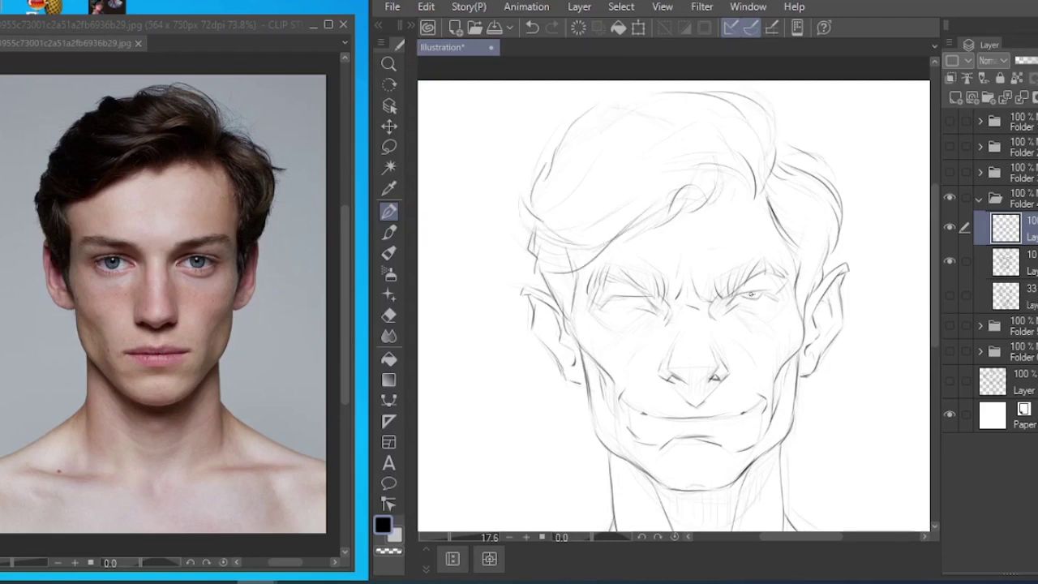
drag(622, 296, 610, 298)
mouse_move(611, 297)
mouse_down()
mouse_move(600, 309)
mouse_move(656, 305)
mouse_up()
drag(742, 295, 763, 293)
Hide the faded sketch layer and flip the drawing horizontally to check the proportions.
click(950, 261)
key(/)
drag(730, 324, 616, 349)
click(414, 400)
click(528, 525)
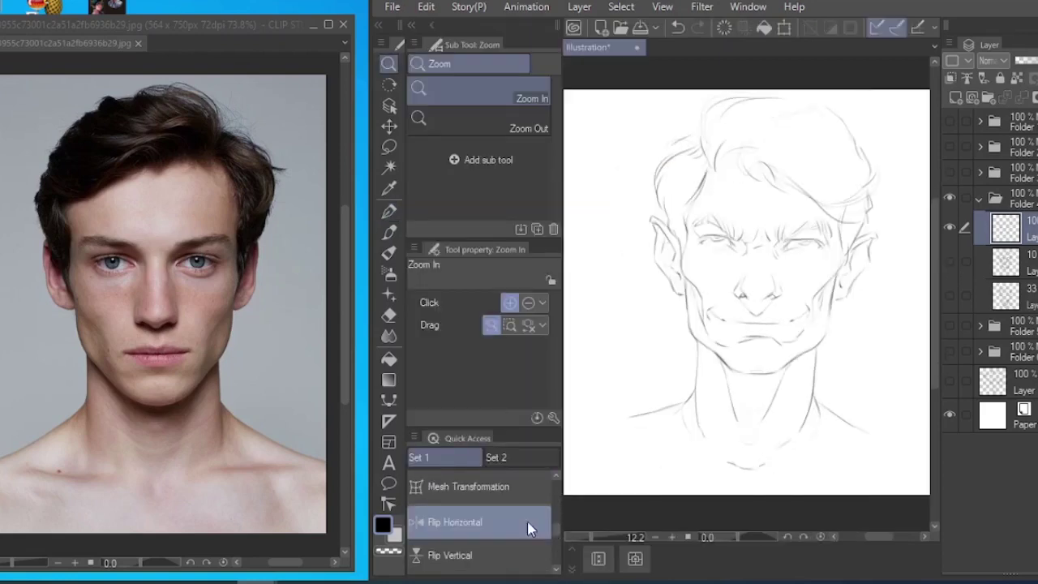
Lasso the eyes and brows, rotate them slightly to level them, and flip the drawing back.
key(m)
mouse_move(697, 247)
mouse_down()
mouse_move(776, 193)
mouse_move(713, 268)
mouse_up()
key(ctrl+t)
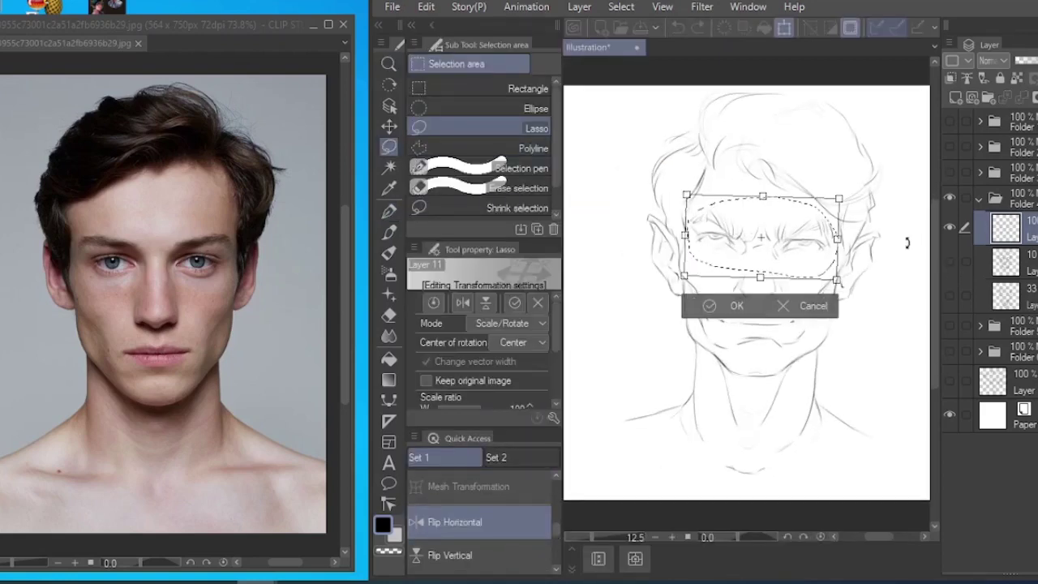
key(Return)
key(ctrl+d)
drag(840, 284, 835, 244)
key(ctrl+t)
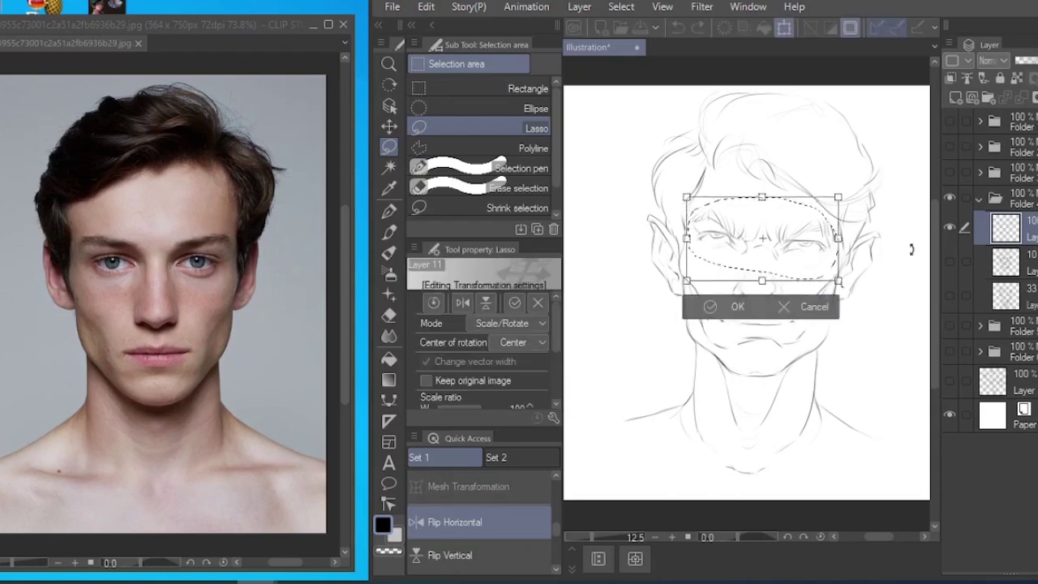
drag(910, 248, 909, 239)
key(Return)
key(ctrl+d)
click(507, 523)
Collapse the portrait's folder and adjust the rotation and shape of the whole portrait with transformations.
click(979, 198)
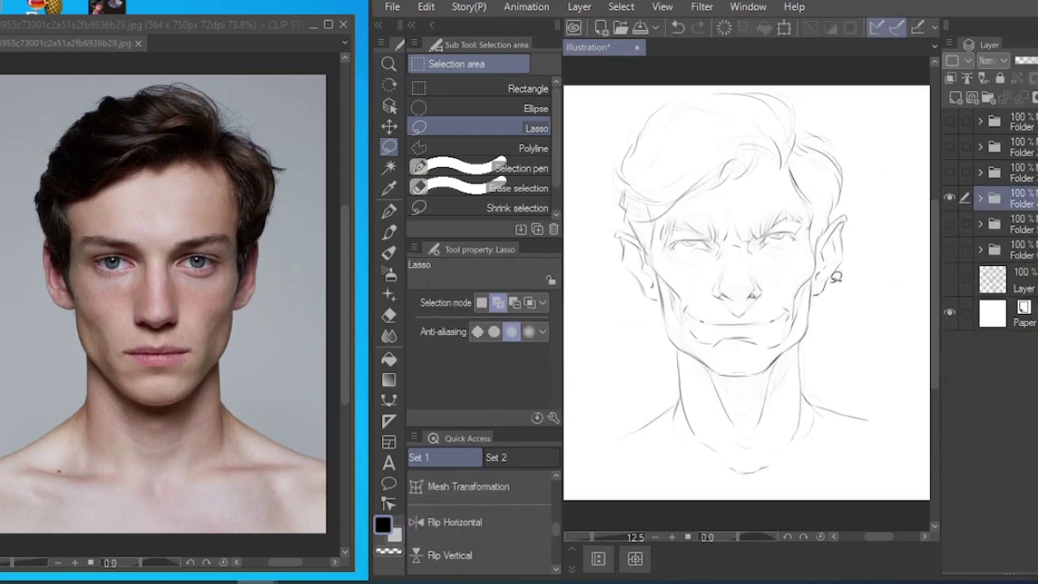
key(ctrl+t)
drag(584, 375, 581, 367)
key(Return)
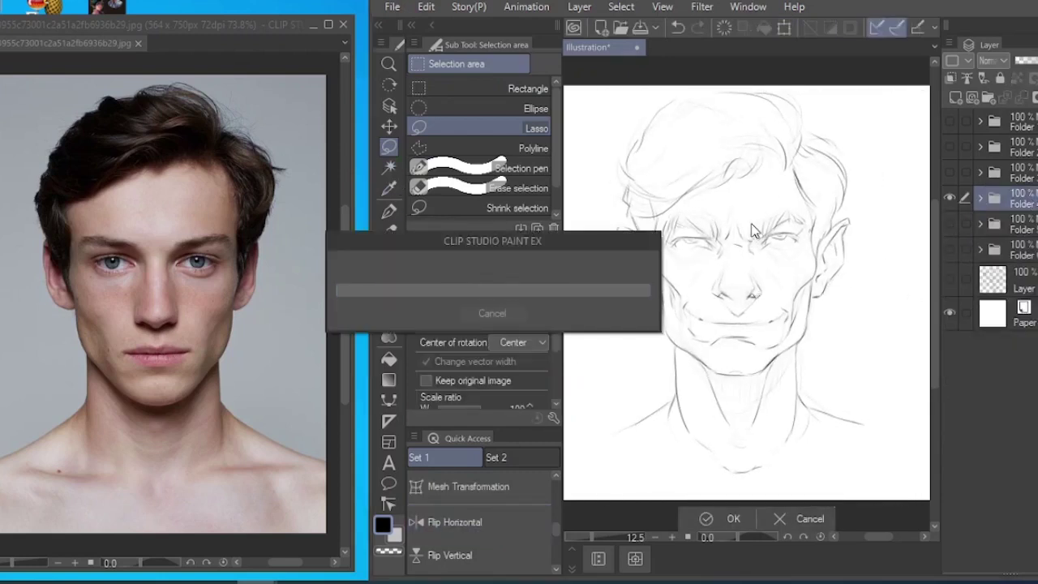
key(ctrl+t)
mouse_move(746, 252)
mouse_down()
mouse_move(740, 243)
mouse_move(778, 236)
mouse_up()
key(Return)
key(ctrl+d)
click(979, 199)
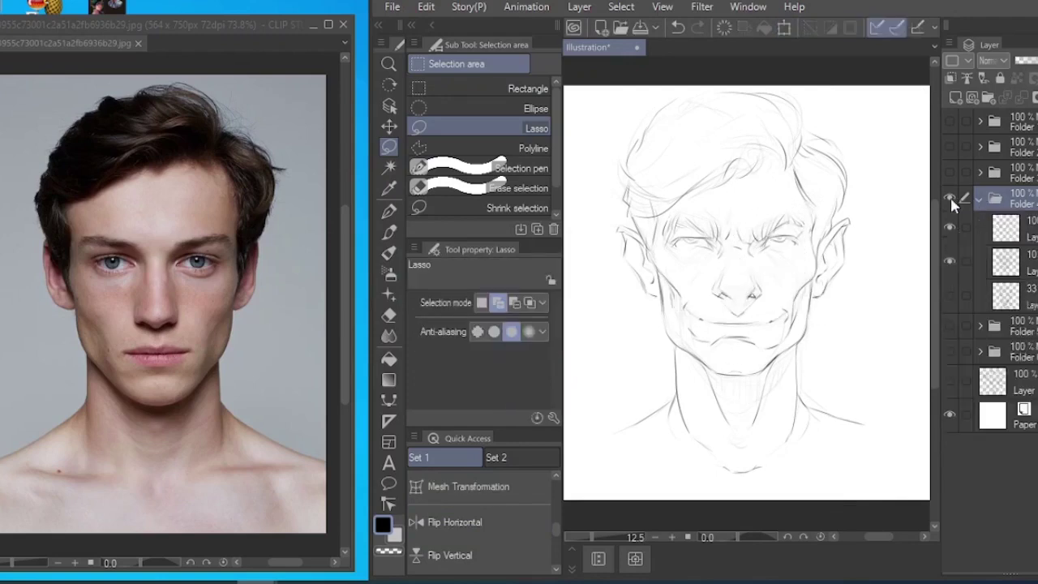
Hide the finished portrait's folder, show and expand the next portrait folder, and hide its 30% rough layer.
click(979, 198)
click(950, 198)
key(ctrl+0)
click(389, 212)
click(412, 25)
click(951, 224)
click(980, 225)
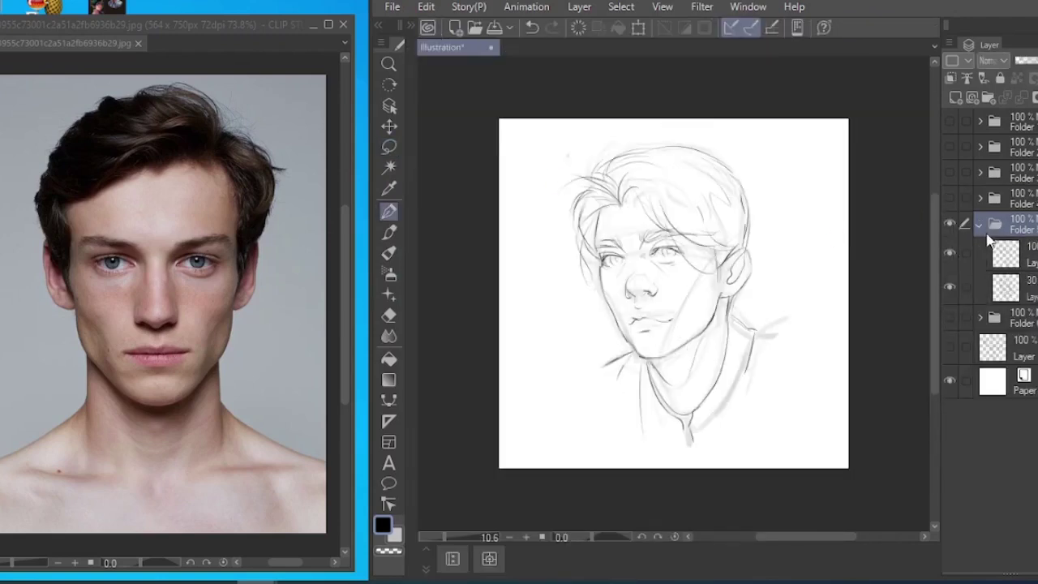
click(1014, 287)
click(950, 288)
click(1014, 254)
Enlarge the line sketch slightly, lower its opacity to 18%, and add a new layer above it.
key(ctrl+t)
drag(758, 143, 771, 125)
key(Return)
click(1026, 61)
click(955, 97)
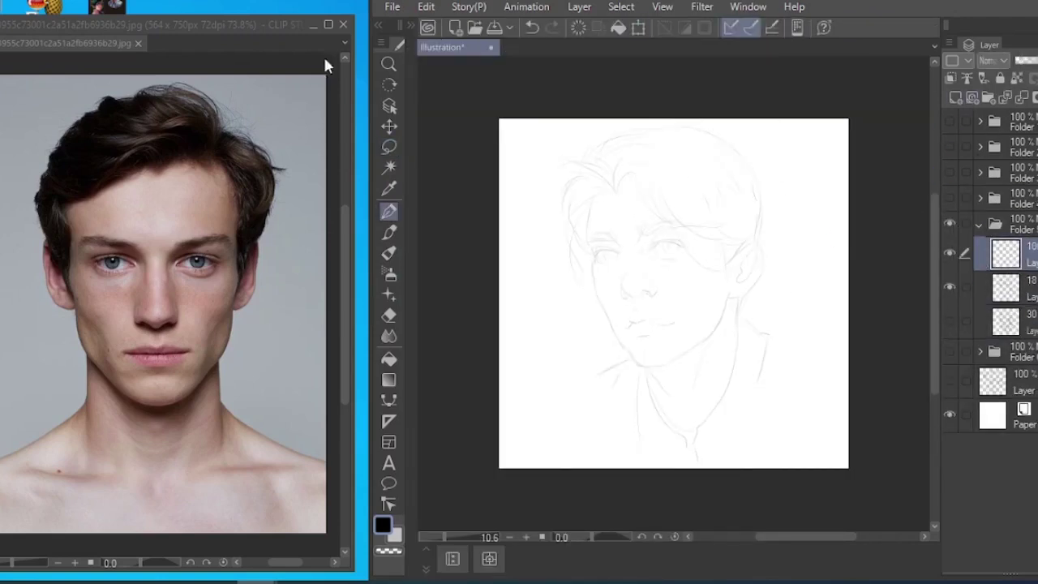
Replace the reference photo with the one of the boy in the white shirt and fit its window beside the canvas.
click(343, 24)
click(392, 7)
click(457, 46)
double_click(758, 244)
drag(591, 47, 203, 28)
drag(519, 531, 368, 561)
click(743, 252)
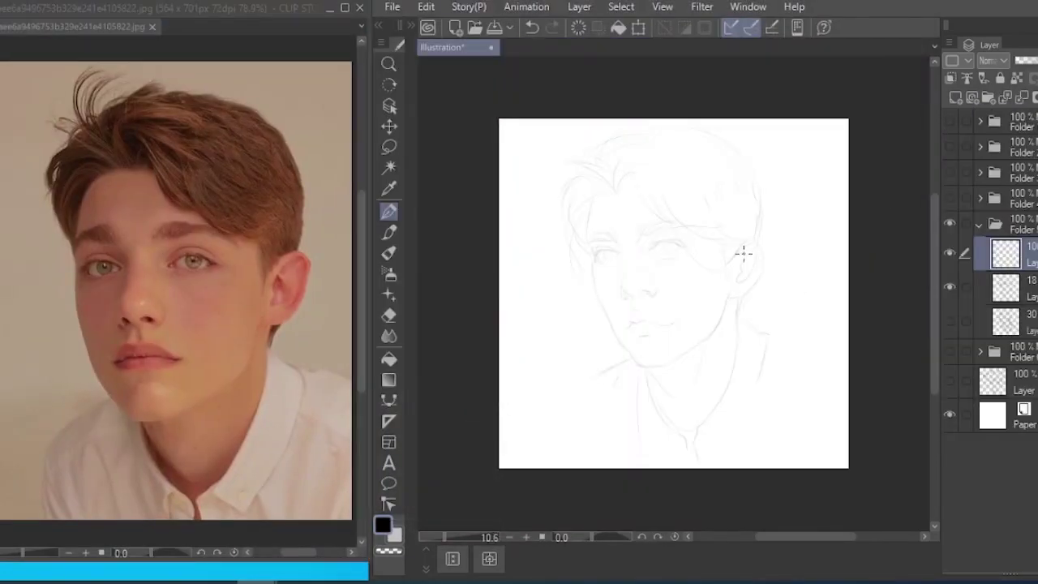
Draw the hair strands over the temple and the face contour from the forehead around the chin and jaw.
scroll(740, 271, up, 1)
drag(583, 175, 548, 191)
mouse_move(540, 168)
mouse_down()
mouse_move(524, 201)
mouse_move(537, 223)
mouse_up()
drag(544, 215, 569, 255)
mouse_move(576, 178)
mouse_down()
mouse_move(557, 187)
mouse_move(564, 295)
mouse_move(632, 381)
mouse_up()
mouse_move(728, 298)
mouse_down()
mouse_move(711, 338)
mouse_move(647, 382)
mouse_up()
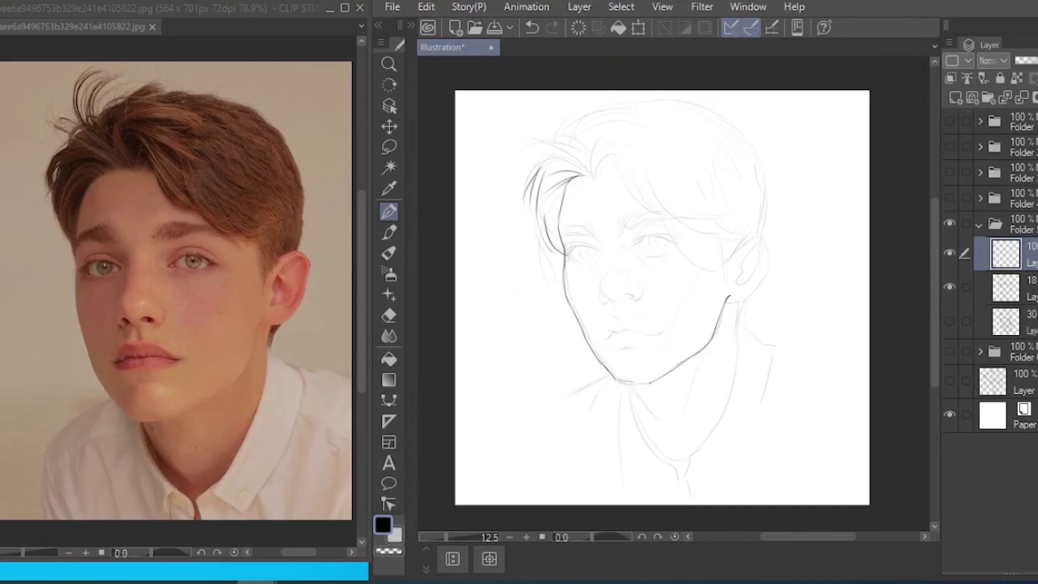
Draw the ear with its inner fold and the back edge of the hair above it.
mouse_move(735, 253)
mouse_down()
mouse_move(767, 284)
mouse_move(728, 302)
mouse_up()
mouse_move(738, 264)
mouse_down()
mouse_move(756, 239)
mouse_move(767, 276)
mouse_up()
drag(762, 230, 768, 174)
Draw the loose strands at the front of the hair and the fringe sweeping across the forehead to the ear.
drag(535, 172, 589, 142)
mouse_move(554, 105)
mouse_down()
mouse_move(575, 160)
mouse_move(613, 110)
mouse_up()
mouse_move(577, 174)
mouse_down()
mouse_move(598, 131)
mouse_move(661, 210)
mouse_up()
drag(599, 169, 703, 241)
drag(751, 212, 710, 238)
Draw the sideburn, the strands at the back of the head and the crown outline, comparing with the sketch.
mouse_move(714, 240)
mouse_down()
mouse_move(718, 272)
mouse_move(730, 278)
mouse_up()
drag(755, 175, 727, 211)
drag(760, 147, 754, 175)
mouse_move(626, 105)
mouse_down()
mouse_move(681, 114)
mouse_move(761, 152)
mouse_up()
click(950, 287)
click(949, 287)
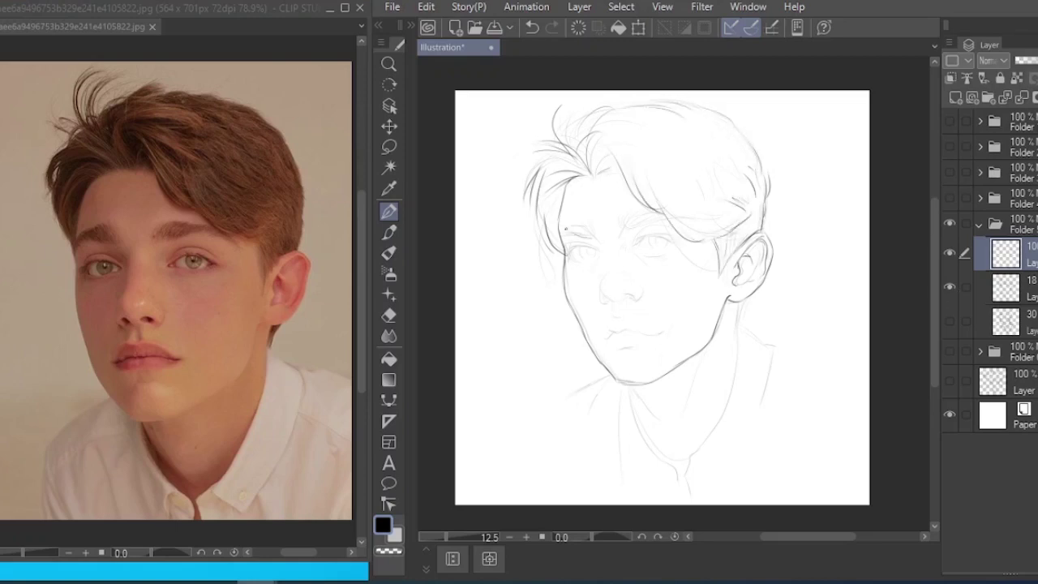
Draw the eyebrows and upper eyelids, and transform the selected part slightly to fit the face.
mouse_move(635, 219)
mouse_down()
mouse_move(630, 235)
mouse_move(626, 215)
mouse_move(572, 244)
mouse_up()
click(949, 287)
key(m)
key(ctrl+t)
key(Return)
key(ctrl+d)
key(p)
click(950, 287)
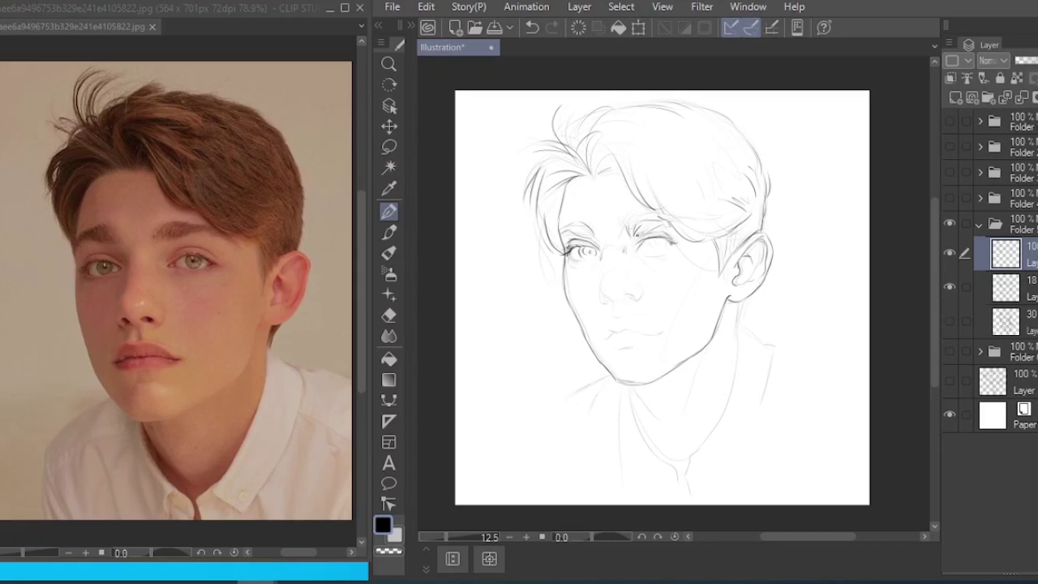
Draw the near eye and the nose, and transform part of the faded sketch to match.
mouse_move(671, 250)
mouse_down()
mouse_move(623, 270)
mouse_move(602, 304)
mouse_up()
click(389, 147)
click(1023, 287)
key(ctrl+t)
key(Return)
key(ctrl+d)
Draw the mouth line and the shadow under the lower lip on the line layer.
click(390, 214)
click(984, 254)
drag(621, 351, 635, 352)
drag(689, 324, 671, 297)
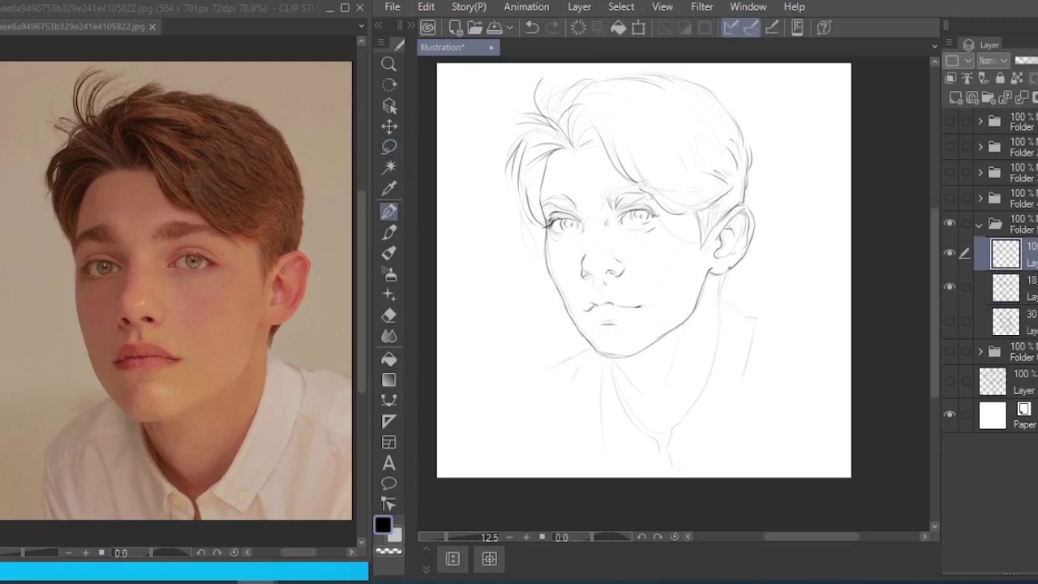
Draw the near side of the neck, the shirt collar flap, the placket and the collar button.
mouse_move(720, 274)
mouse_down()
mouse_move(718, 331)
mouse_move(675, 430)
mouse_move(702, 453)
mouse_up()
mouse_move(722, 298)
mouse_down()
mouse_move(752, 317)
mouse_move(712, 447)
mouse_move(660, 442)
mouse_up()
drag(660, 439, 676, 475)
drag(642, 441, 640, 454)
drag(685, 443, 687, 464)
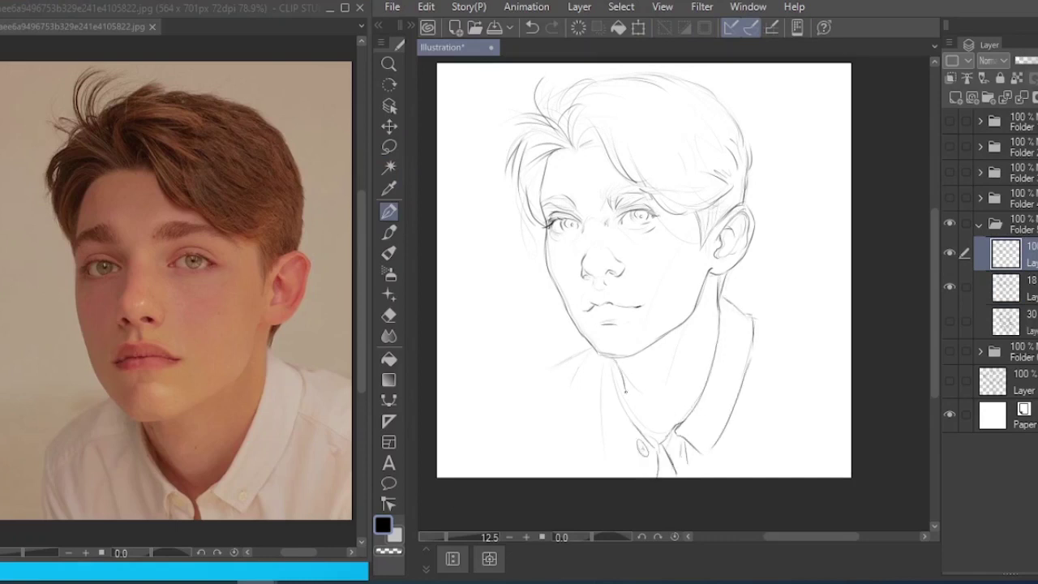
Draw the far collar edge at the throat and short shoulder lines on both sides.
drag(670, 378, 661, 399)
mouse_move(611, 357)
mouse_down()
mouse_move(638, 427)
mouse_move(610, 434)
mouse_move(543, 365)
mouse_up()
drag(744, 308, 787, 317)
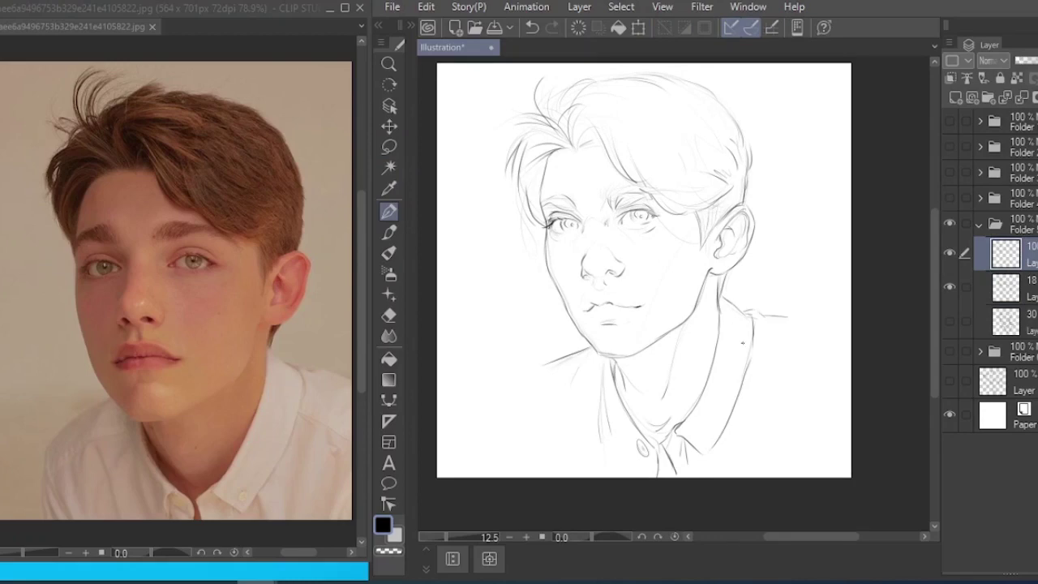
Show the rough layer, collapse the portrait's folder and transform the whole portrait slightly.
scroll(644, 269, up, 1)
click(949, 321)
click(1020, 289)
click(979, 224)
key(ctrl+t)
drag(834, 74, 818, 95)
key(Return)
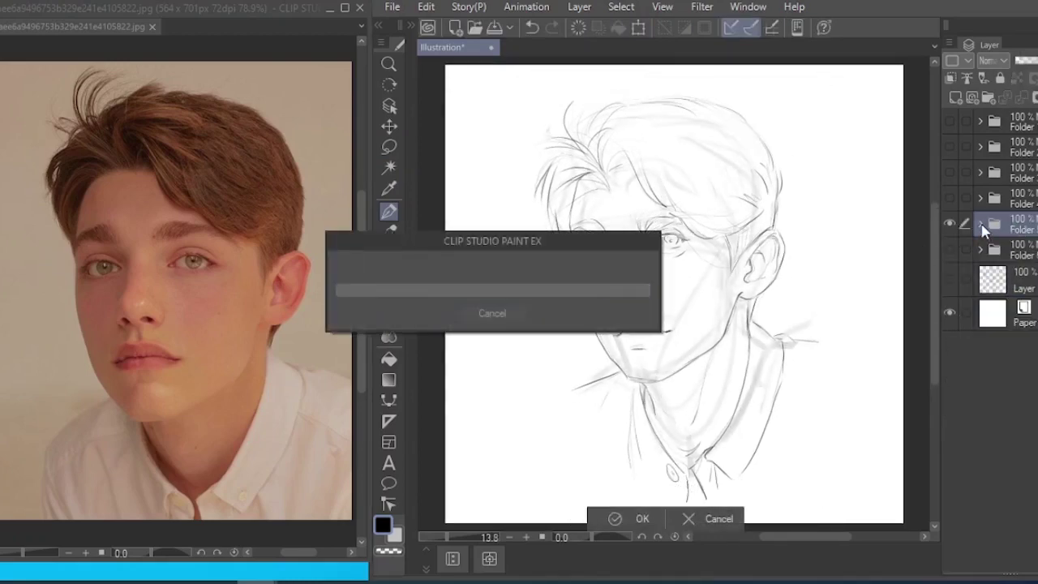
Expand the portrait's folder and hide both faded sketch layers.
click(979, 225)
click(949, 321)
click(949, 287)
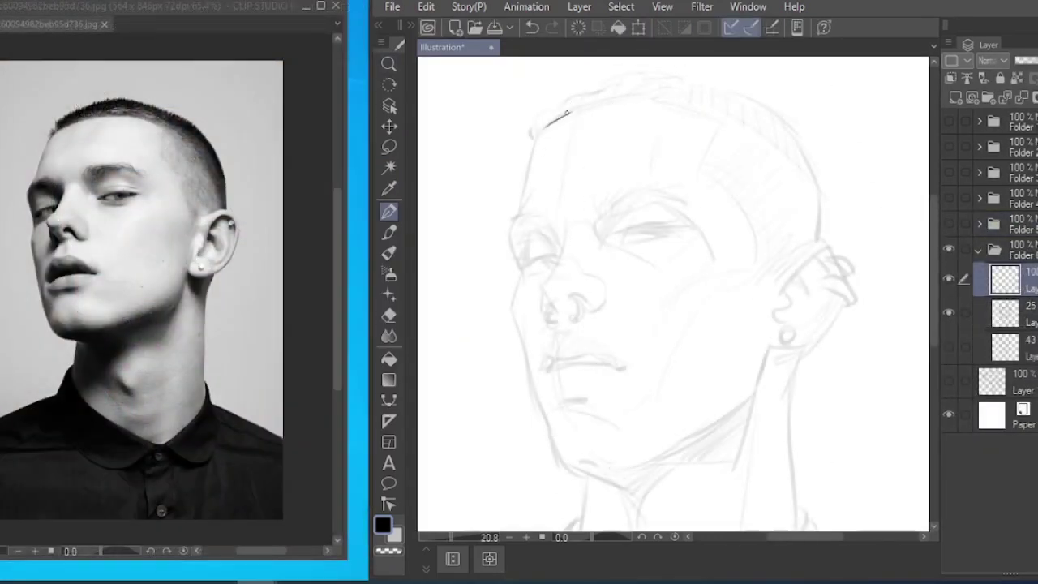
Draw the shaved-head portrait's face contour from the hairline down the forehead and brow to the cheek.
mouse_move(571, 110)
mouse_down()
mouse_move(512, 217)
mouse_move(509, 267)
mouse_up()
drag(567, 324, 559, 280)
drag(509, 217, 510, 243)
mouse_move(510, 240)
mouse_down()
mouse_move(502, 271)
mouse_move(542, 386)
mouse_up()
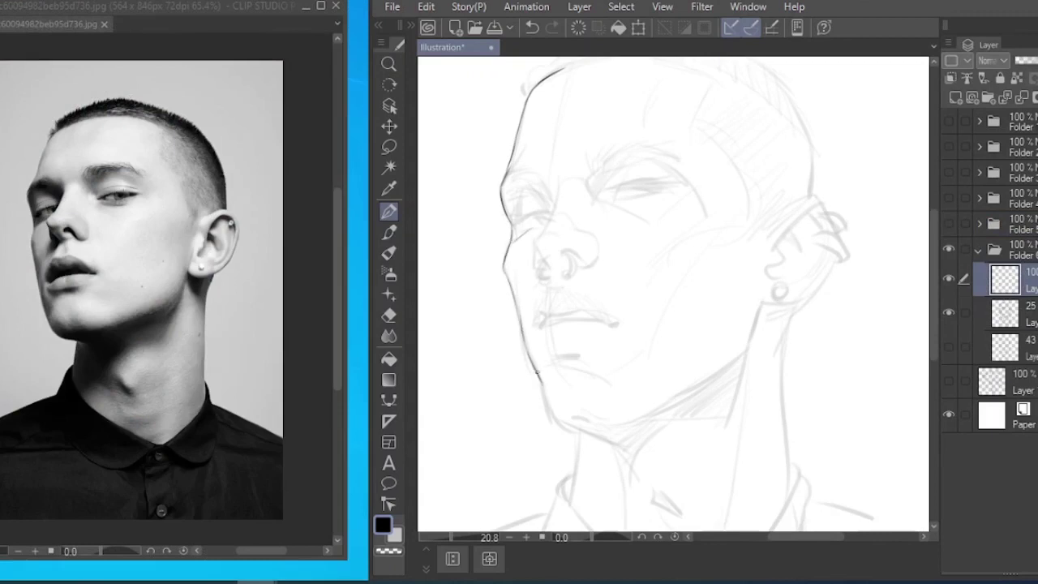
Draw the lower cheek and chin, the front of the neck, and the jawline up to the ear.
drag(568, 340, 557, 283)
mouse_move(532, 328)
mouse_down()
mouse_move(545, 362)
mouse_move(597, 386)
mouse_move(560, 445)
mouse_up()
mouse_move(751, 237)
mouse_down()
mouse_move(722, 305)
mouse_move(689, 319)
mouse_up()
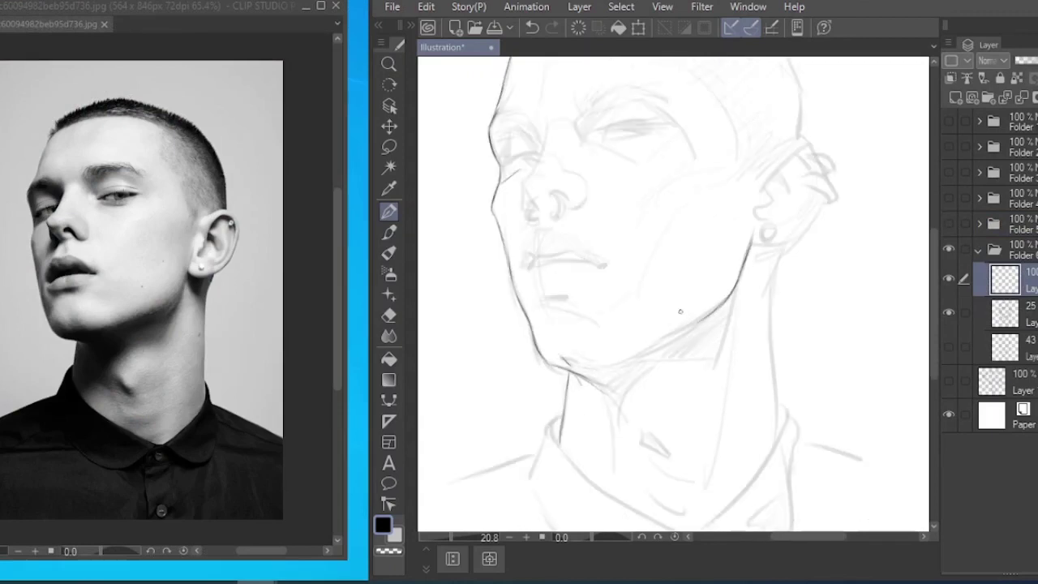
mouse_move(740, 277)
mouse_down()
mouse_move(720, 323)
mouse_move(602, 369)
mouse_up()
Draw the neck muscle lines under the jaw and mark the Adam's apple.
mouse_move(726, 324)
mouse_down()
mouse_move(614, 410)
mouse_move(662, 452)
mouse_up()
drag(732, 318, 690, 288)
drag(680, 326, 658, 465)
drag(644, 466, 616, 462)
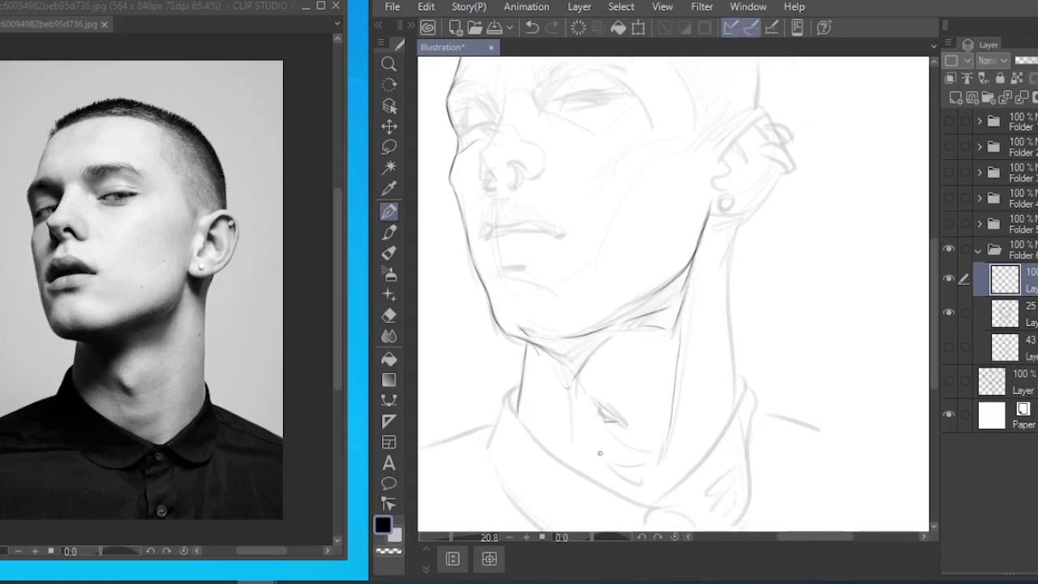
Draw the back of the neck, the collar opening edge and the rounded collar flap.
drag(735, 229, 728, 308)
drag(729, 349, 728, 309)
mouse_move(728, 334)
mouse_down()
mouse_move(733, 368)
mouse_move(729, 327)
mouse_up()
drag(731, 300, 713, 366)
drag(712, 367, 702, 328)
mouse_move(704, 326)
mouse_down()
mouse_move(640, 394)
mouse_move(715, 408)
mouse_up()
drag(723, 268, 713, 416)
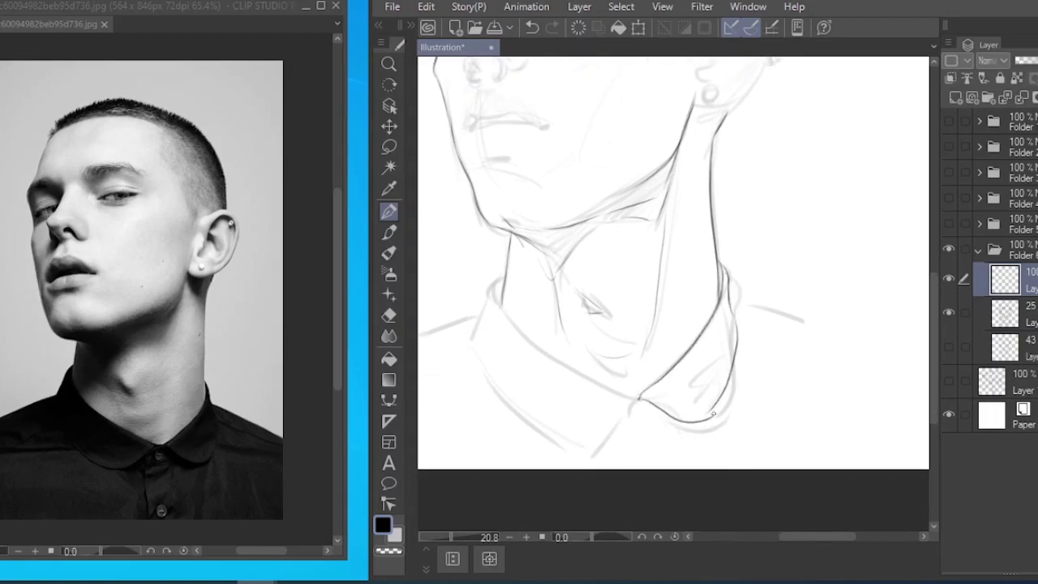
Trim the outer edge of the collar flap and draw the shoulder line running out from it.
click(389, 315)
mouse_move(737, 335)
mouse_down()
mouse_move(714, 416)
mouse_move(735, 347)
mouse_up()
click(389, 212)
drag(736, 300, 797, 320)
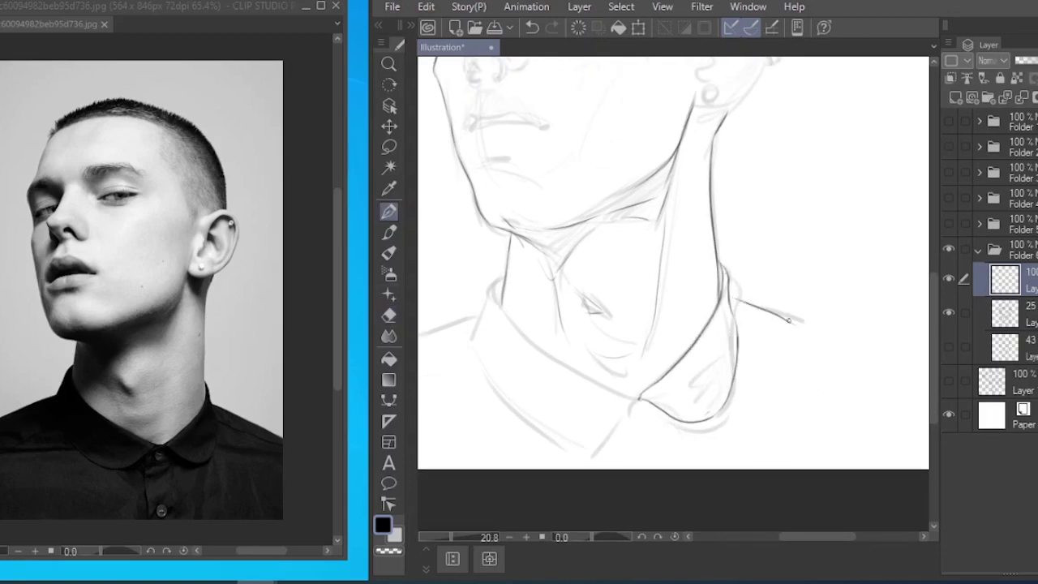
mouse_move(632, 405)
mouse_down()
mouse_move(708, 358)
mouse_move(641, 397)
mouse_up()
Draw the shirt's front placket with its button, the opposite collar flap and the other shoulder line.
mouse_move(578, 233)
mouse_down()
mouse_move(549, 292)
mouse_move(585, 271)
mouse_up()
mouse_move(578, 258)
mouse_down()
mouse_move(708, 351)
mouse_move(690, 324)
mouse_up()
key(ctrl+z)
drag(690, 322, 685, 377)
key(ctrl+z)
mouse_move(697, 349)
mouse_down()
mouse_move(724, 344)
mouse_move(706, 319)
mouse_move(724, 376)
mouse_up()
drag(673, 268, 705, 303)
drag(585, 262, 491, 293)
mouse_move(573, 288)
mouse_down()
mouse_move(579, 310)
mouse_move(660, 385)
mouse_up()
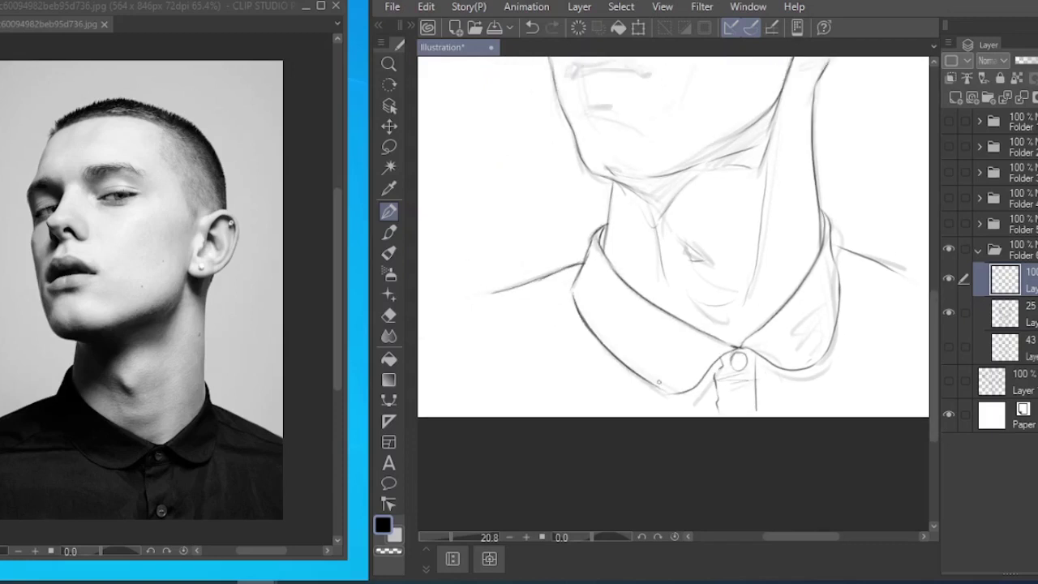
Draw the shaved-head portrait's ear with its outer rim, inner folds, lobe stud and rim earrings.
drag(673, 138, 669, 390)
mouse_move(705, 324)
mouse_down()
mouse_move(665, 324)
mouse_move(654, 285)
mouse_up()
mouse_move(775, 203)
mouse_down()
mouse_move(746, 217)
mouse_move(803, 225)
mouse_up()
drag(780, 227, 802, 241)
mouse_move(781, 243)
mouse_down()
mouse_move(804, 254)
mouse_move(741, 290)
mouse_up()
drag(766, 285, 743, 308)
drag(749, 278, 753, 280)
drag(751, 235, 747, 269)
mouse_move(766, 270)
mouse_down()
mouse_move(785, 251)
mouse_move(744, 241)
mouse_up()
drag(755, 235, 767, 261)
drag(754, 203, 749, 237)
Draw the back-of-head contour, the hairline from forehead to sideburn and the short hair outline on top.
drag(732, 141, 775, 206)
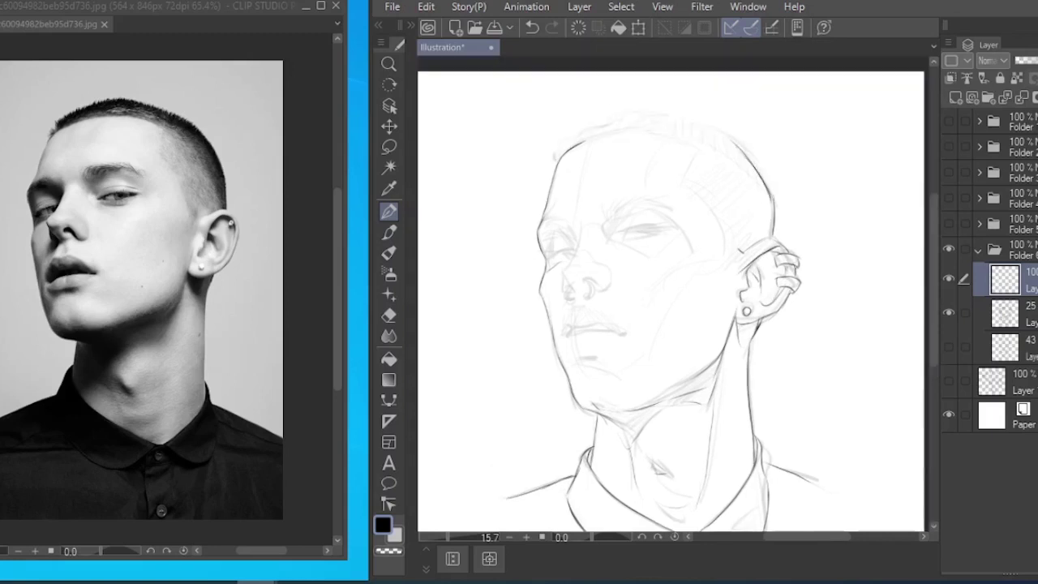
mouse_move(577, 147)
mouse_down()
mouse_move(632, 127)
mouse_move(736, 260)
mouse_up()
mouse_move(741, 162)
mouse_down()
mouse_move(655, 118)
mouse_move(561, 144)
mouse_up()
drag(559, 142, 558, 157)
Draw the nose with its ring, both eyebrows and eyes, and the cheekbone line.
mouse_move(581, 240)
mouse_down()
mouse_move(565, 297)
mouse_move(575, 307)
mouse_move(602, 269)
mouse_up()
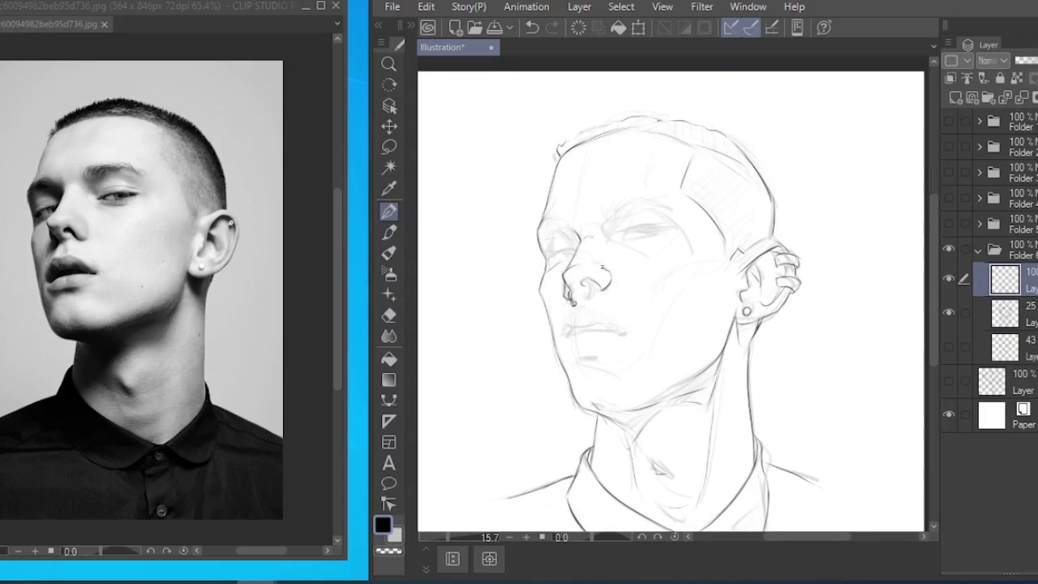
drag(671, 203, 621, 208)
drag(609, 212, 605, 228)
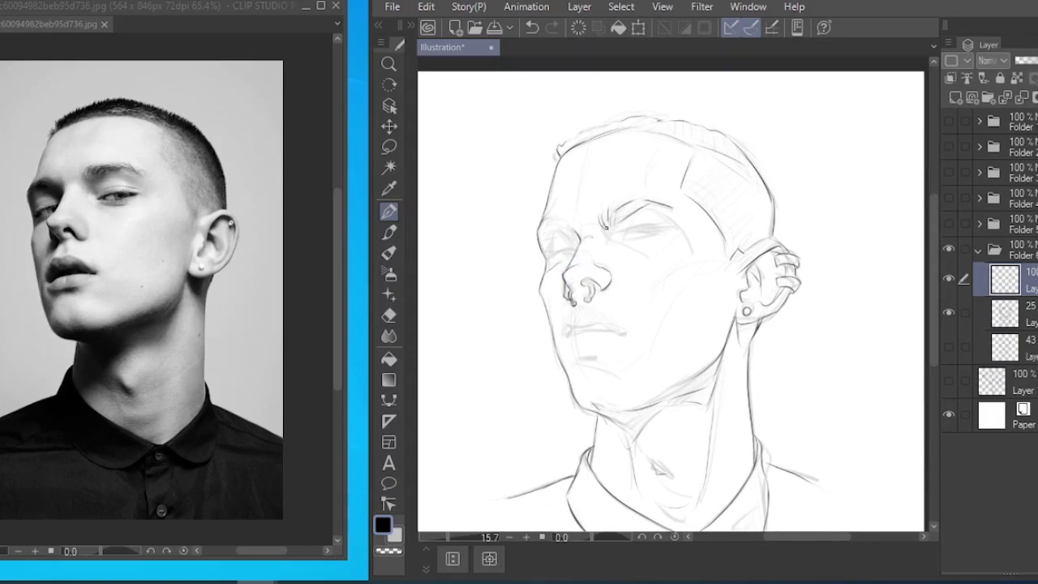
drag(666, 216, 623, 237)
drag(668, 283, 708, 258)
mouse_move(567, 231)
mouse_down()
mouse_move(541, 238)
mouse_move(575, 255)
mouse_up()
Draw the mouth line and the shadow line beneath the lower lip.
click(949, 313)
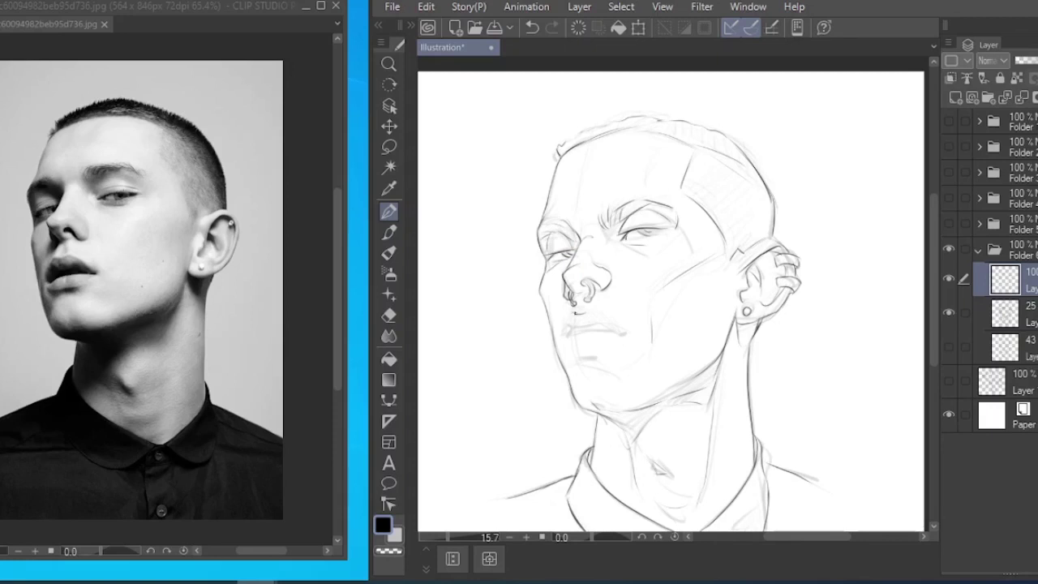
mouse_move(624, 332)
mouse_down()
mouse_move(577, 327)
mouse_move(595, 362)
mouse_up()
scroll(655, 240, down, 2)
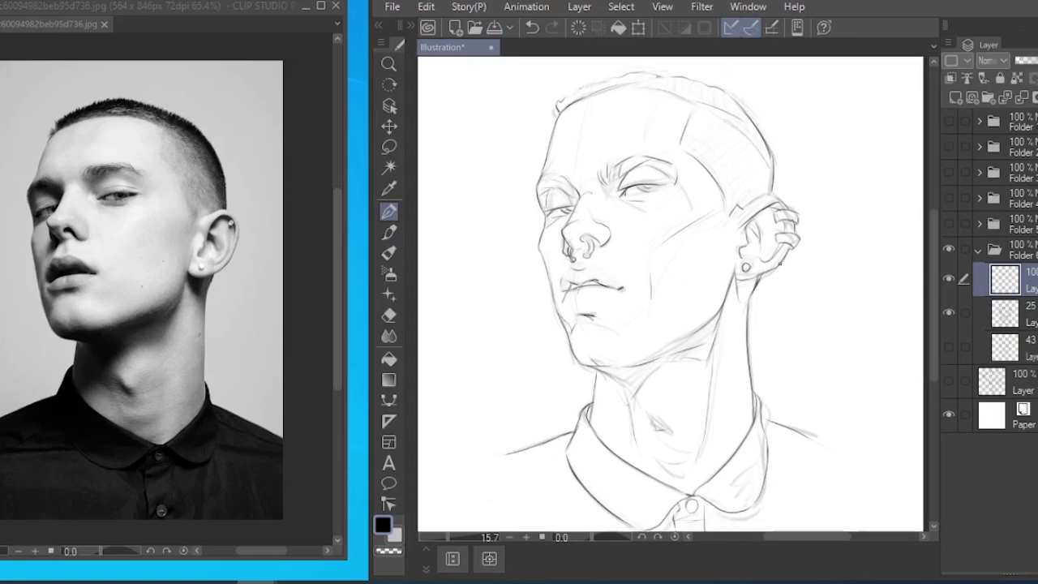
Hatch the shadow under the jaw and chin, add detail at the ear, and hide the faded sketch layer.
drag(707, 333, 706, 366)
mouse_move(699, 360)
mouse_down()
mouse_move(697, 331)
mouse_move(683, 356)
mouse_up()
drag(666, 355, 660, 367)
mouse_move(645, 365)
mouse_down()
mouse_move(629, 401)
mouse_move(618, 388)
mouse_up()
drag(587, 359, 576, 364)
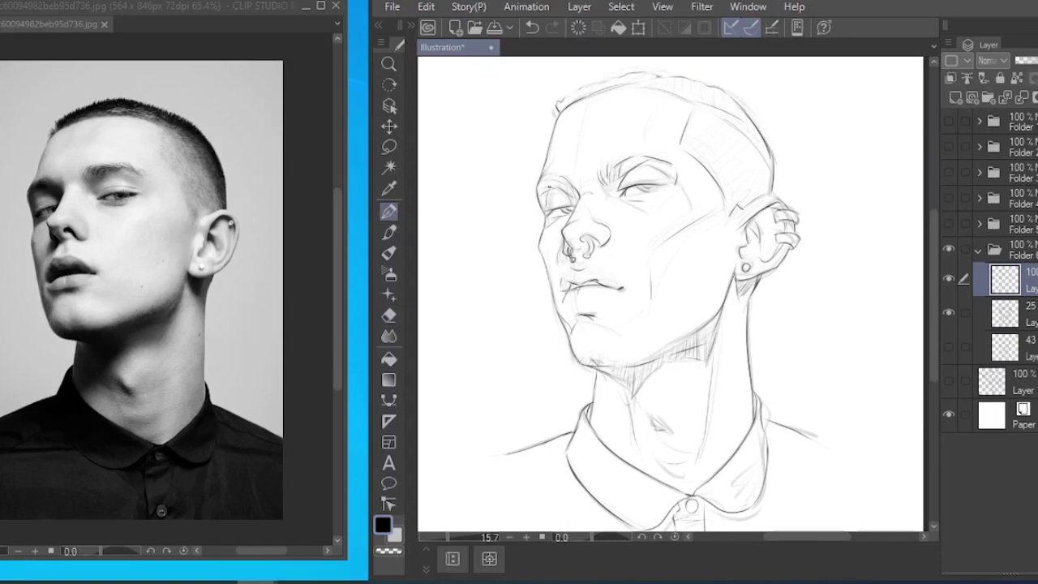
drag(752, 226, 760, 207)
click(949, 313)
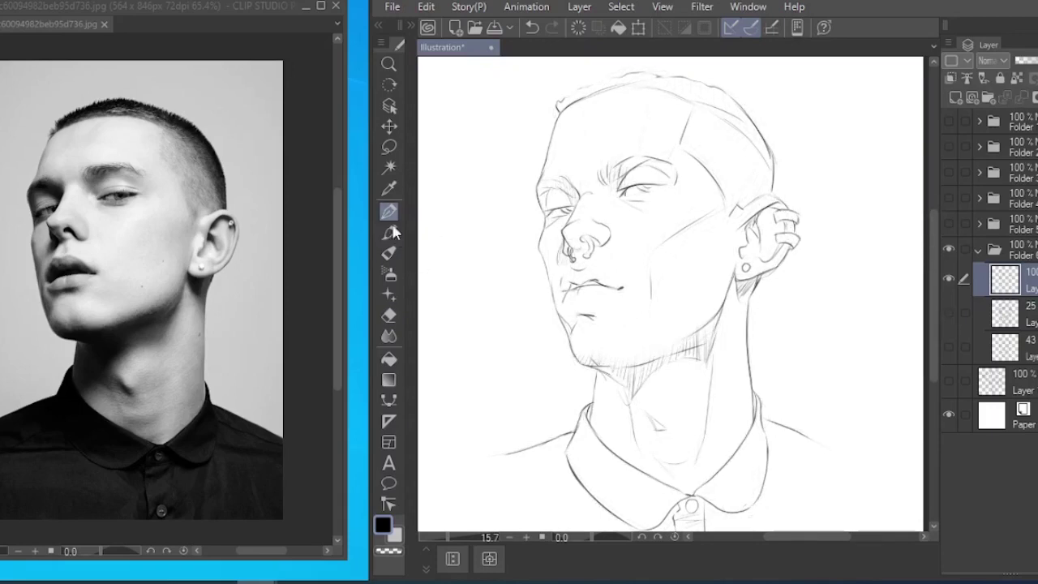
Clean up stray lines on the face and add fine strokes beside the nose and above the lip.
click(390, 315)
scroll(430, 259, up, 3)
click(390, 212)
mouse_move(654, 250)
mouse_down()
mouse_move(664, 261)
mouse_move(653, 261)
mouse_up()
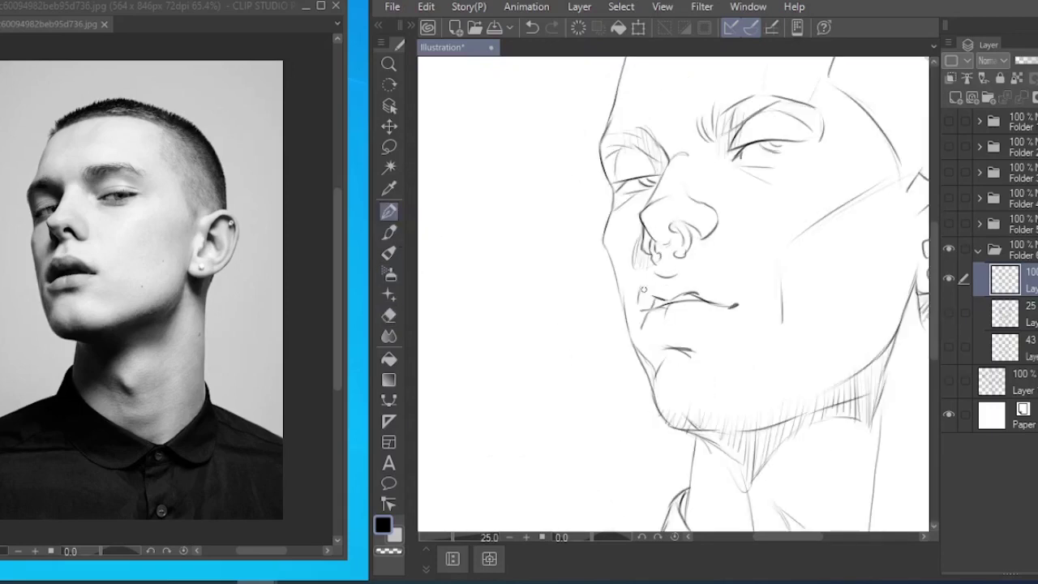
Close the shaved-head reference photo and open the photo of the dark-haired man wearing a necklace.
click(388, 63)
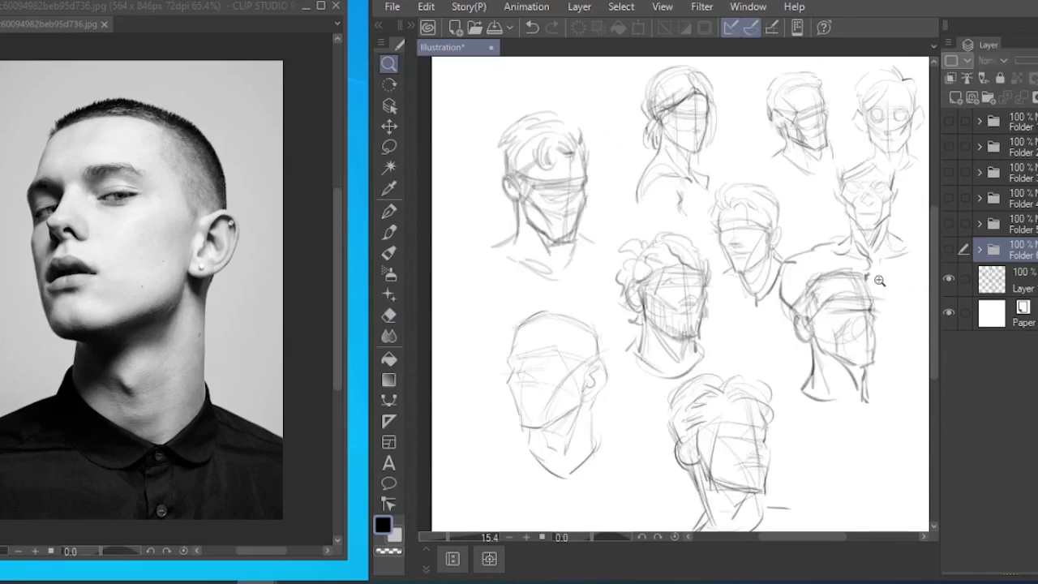
click(337, 7)
click(392, 7)
click(463, 46)
double_click(595, 115)
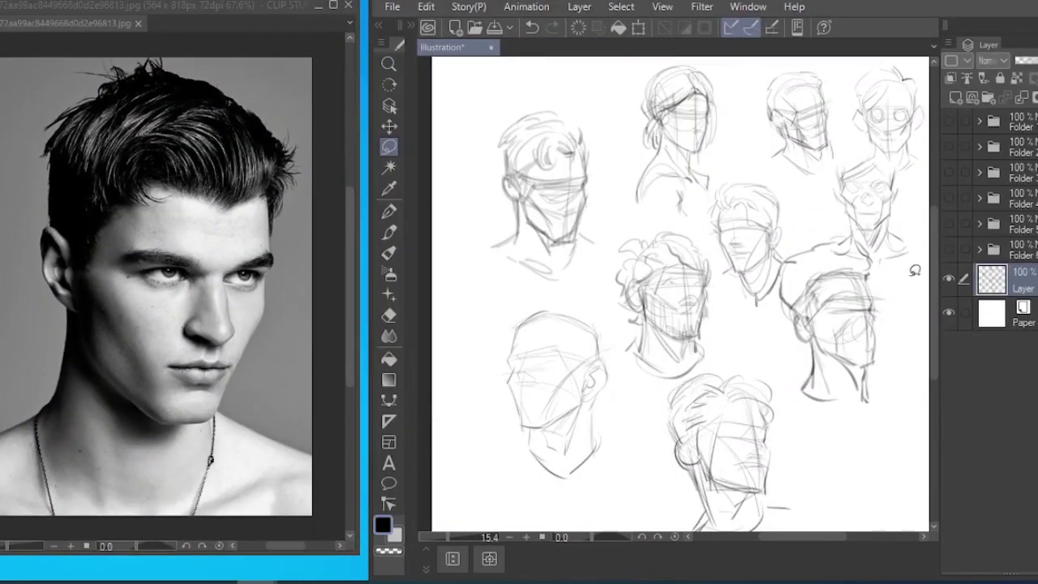
Copy the rough head with the forehead curl onto its own layer and hide the layer holding all the head sketches.
drag(535, 98, 524, 86)
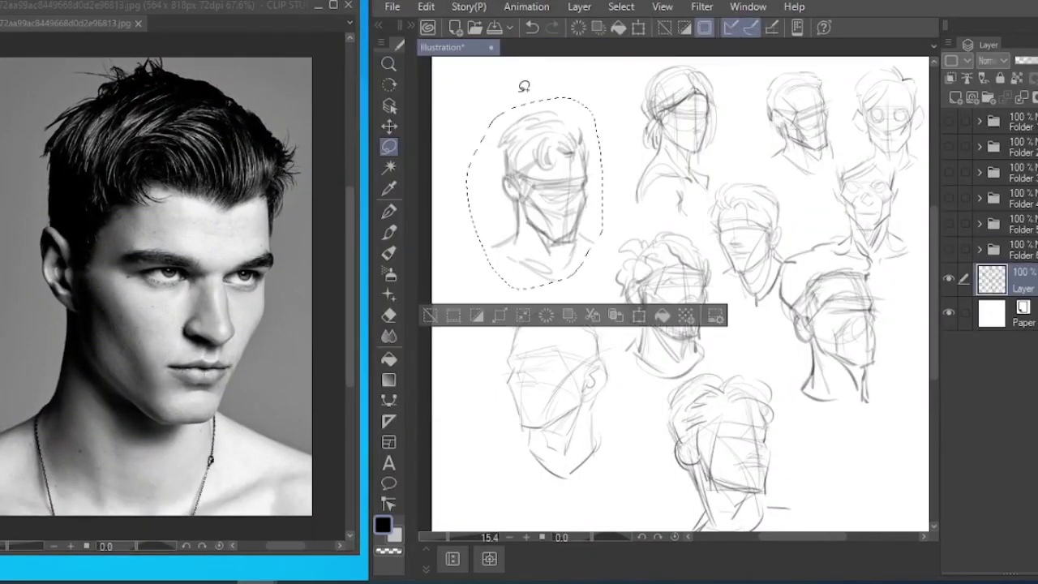
key(ctrl+c)
key(ctrl+v)
key(ctrl+v)
click(949, 347)
click(1011, 312)
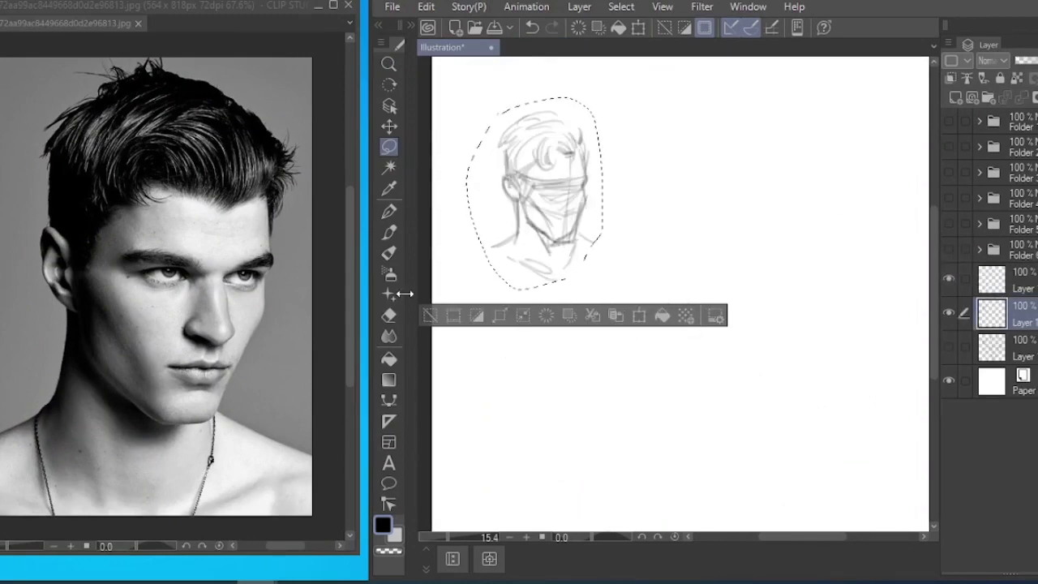
Scale up the copied head sketch until it fills the height of the canvas.
key(ctrl+t)
key(ctrl+0)
drag(597, 289, 917, 488)
drag(616, 325, 622, 271)
drag(744, 432, 824, 544)
key(Return)
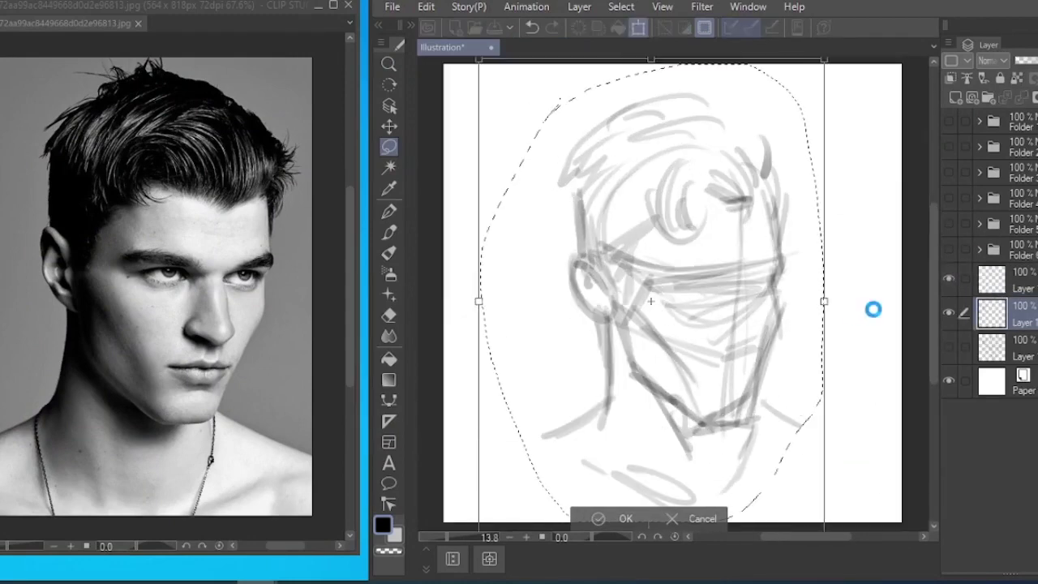
Lower the enlarged sketch layer's opacity to 23%, deselect, and ready the pen on the empty layer above it.
click(1025, 61)
key(ctrl+d)
click(1014, 279)
key(p)
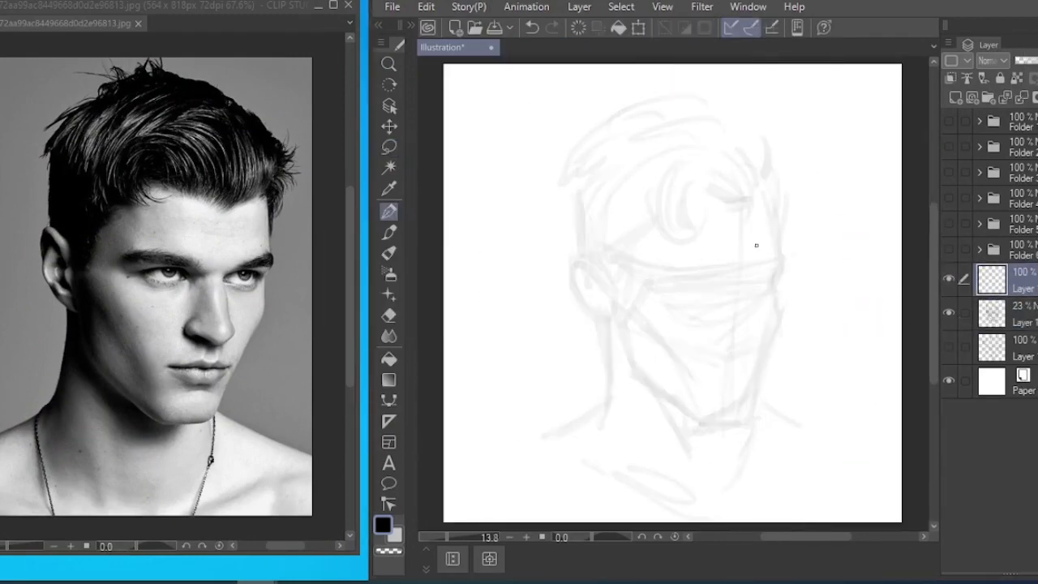
Draw the fringe strands over the forehead and the face contour down the brow and cheek, around the chin to the ear.
scroll(756, 245, up, 3)
mouse_move(772, 136)
mouse_down()
mouse_move(754, 169)
mouse_move(787, 165)
mouse_move(789, 247)
mouse_up()
drag(798, 233, 794, 206)
drag(784, 250, 777, 318)
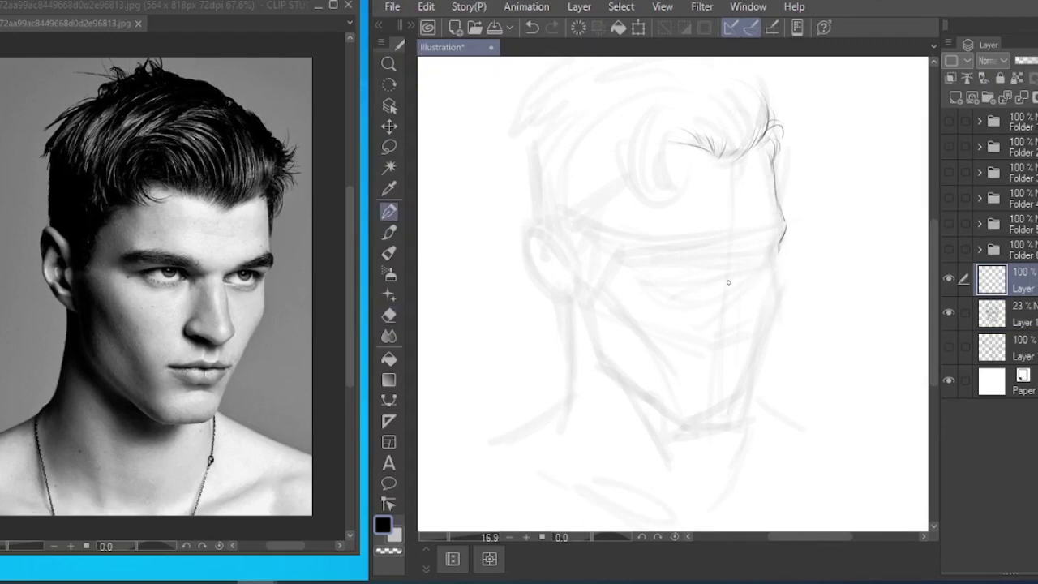
mouse_move(779, 244)
mouse_down()
mouse_move(755, 299)
mouse_move(756, 368)
mouse_move(732, 419)
mouse_move(632, 396)
mouse_up()
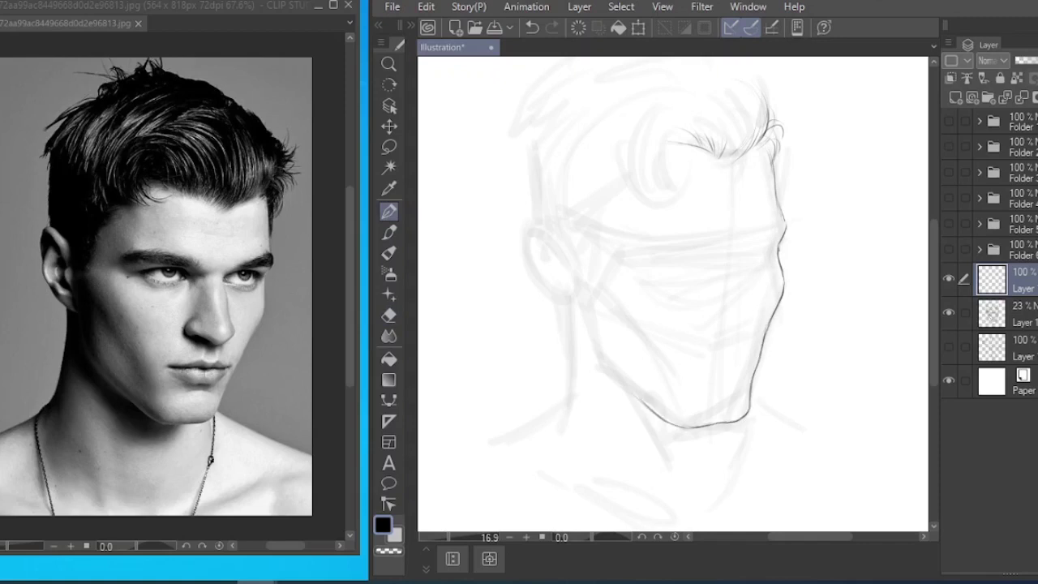
mouse_move(574, 294)
mouse_down()
mouse_move(589, 341)
mouse_move(645, 405)
mouse_up()
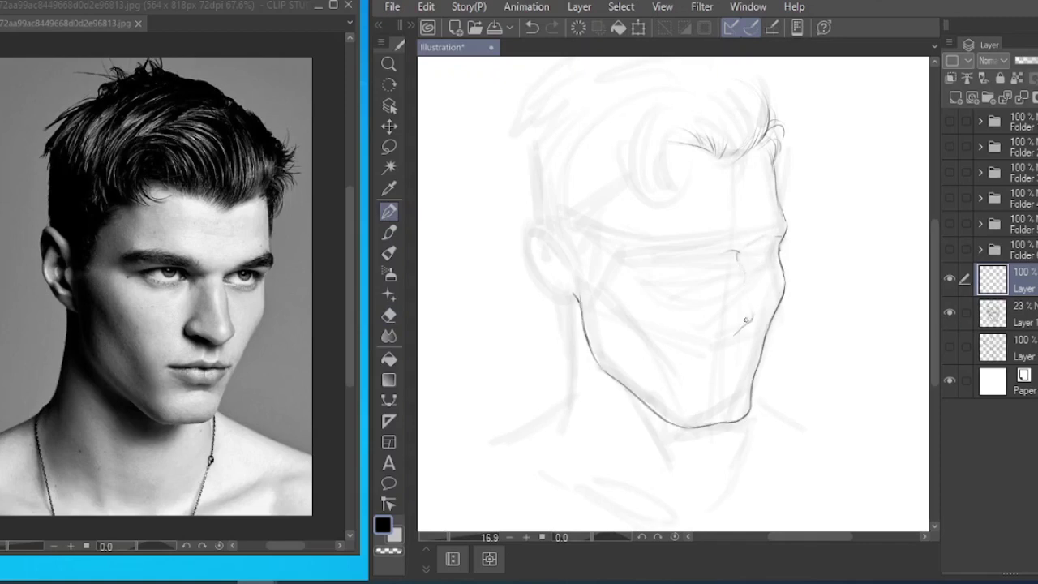
Draw the nose, erase the excess line at its bridge, and draw the far eye and eyebrow.
mouse_move(696, 307)
mouse_down()
mouse_move(730, 333)
mouse_move(748, 308)
mouse_up()
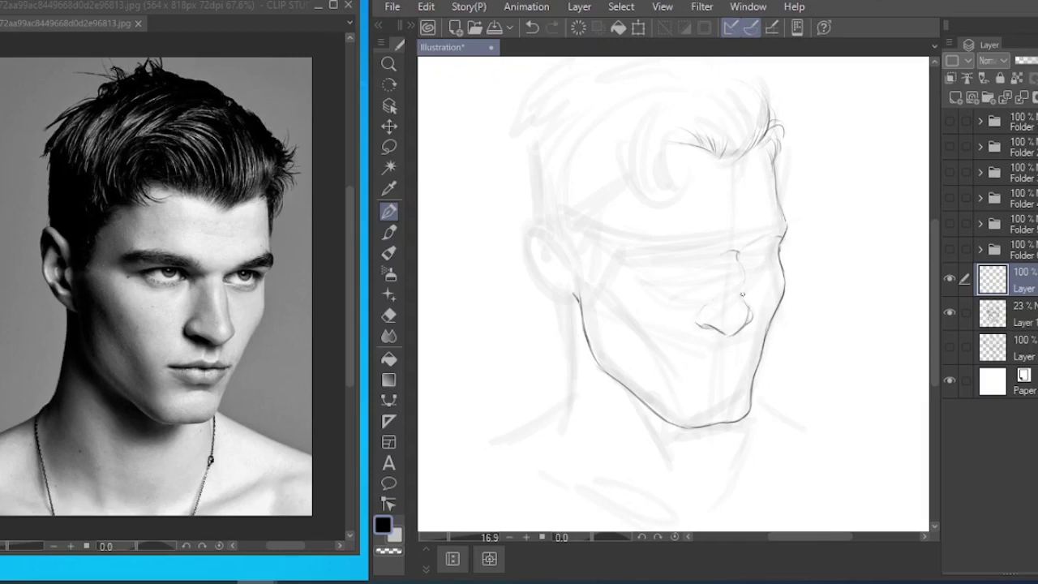
click(388, 315)
drag(728, 251, 738, 257)
click(389, 211)
drag(741, 252, 786, 231)
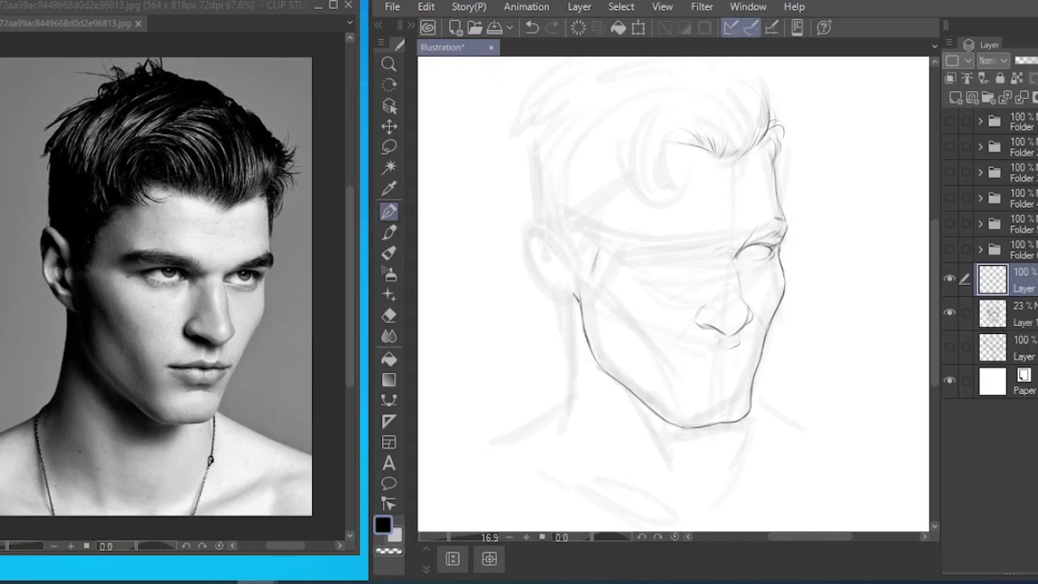
Draw the cheekbone plane line, the near eyebrow and eye, and the mouth with the line below the lip.
drag(587, 272, 660, 372)
drag(697, 240, 626, 244)
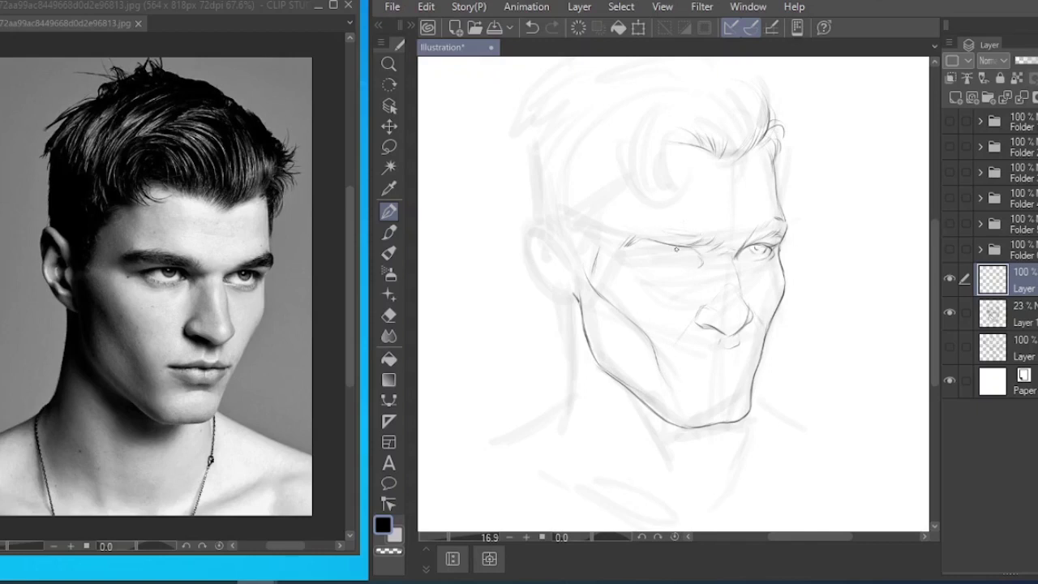
mouse_move(644, 256)
mouse_down()
mouse_move(690, 253)
mouse_move(634, 254)
mouse_up()
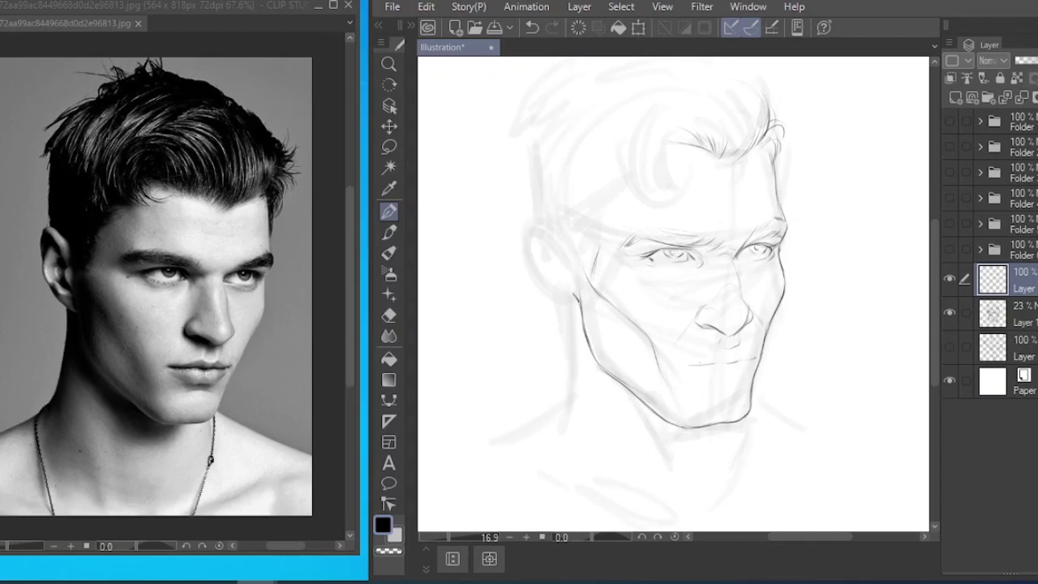
drag(705, 390, 736, 384)
Check the face line work with the sketch hidden, flipping the canvas horizontally and back.
click(950, 312)
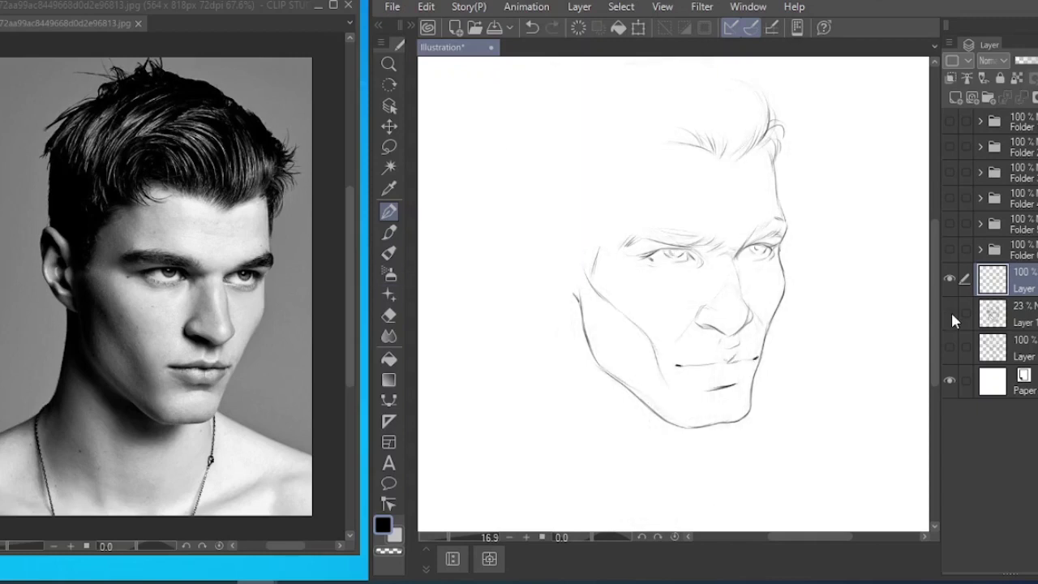
click(949, 312)
click(949, 313)
click(410, 27)
click(508, 531)
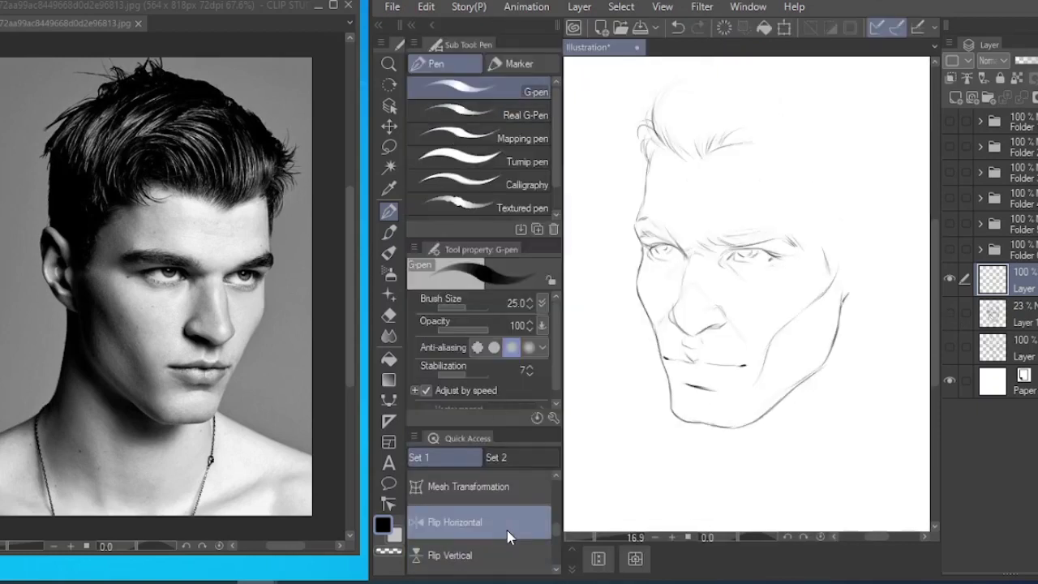
click(507, 531)
click(509, 533)
click(509, 532)
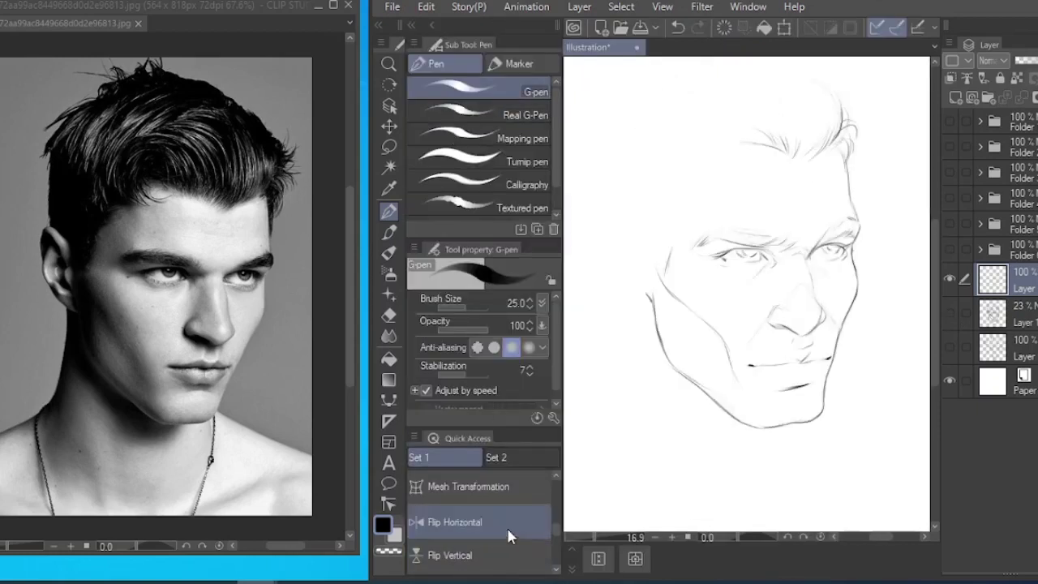
click(949, 312)
Draw the temple hair strokes and the outer contour of the near ear.
drag(673, 212, 652, 237)
drag(661, 235, 650, 270)
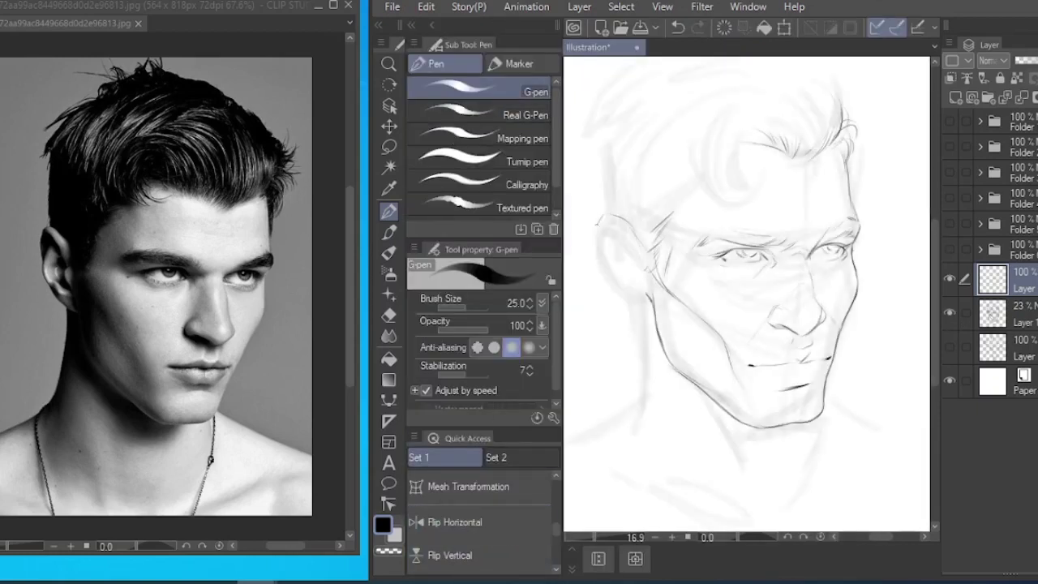
mouse_move(598, 223)
mouse_down()
mouse_move(626, 284)
mouse_move(651, 302)
mouse_move(630, 453)
mouse_up()
Draw the sides of the neck, the neck muscle, both shoulders and the collarbone lines, and add the inner ear folds.
mouse_move(712, 371)
mouse_down()
mouse_move(712, 290)
mouse_move(742, 409)
mouse_up()
drag(793, 343, 768, 362)
drag(815, 338, 812, 361)
drag(822, 328, 852, 343)
drag(730, 348, 780, 317)
drag(674, 301, 624, 322)
drag(715, 333, 753, 368)
mouse_move(727, 387)
mouse_down()
mouse_move(774, 407)
mouse_move(853, 379)
mouse_up()
drag(848, 316, 788, 334)
drag(784, 331, 759, 368)
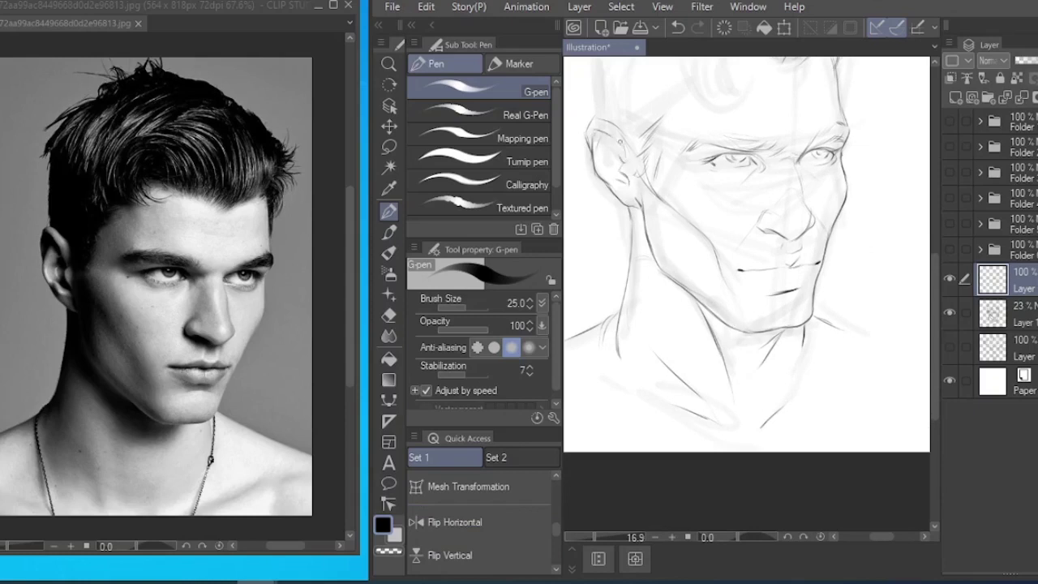
drag(620, 142, 630, 245)
Draw the curled forelock on the forehead and the hairline down to the temple, comparing with the sketch hidden.
drag(771, 163, 734, 144)
key(ctrl+z)
drag(832, 150, 799, 177)
mouse_move(771, 159)
mouse_down()
mouse_move(753, 151)
mouse_move(747, 211)
mouse_up()
drag(731, 172, 751, 197)
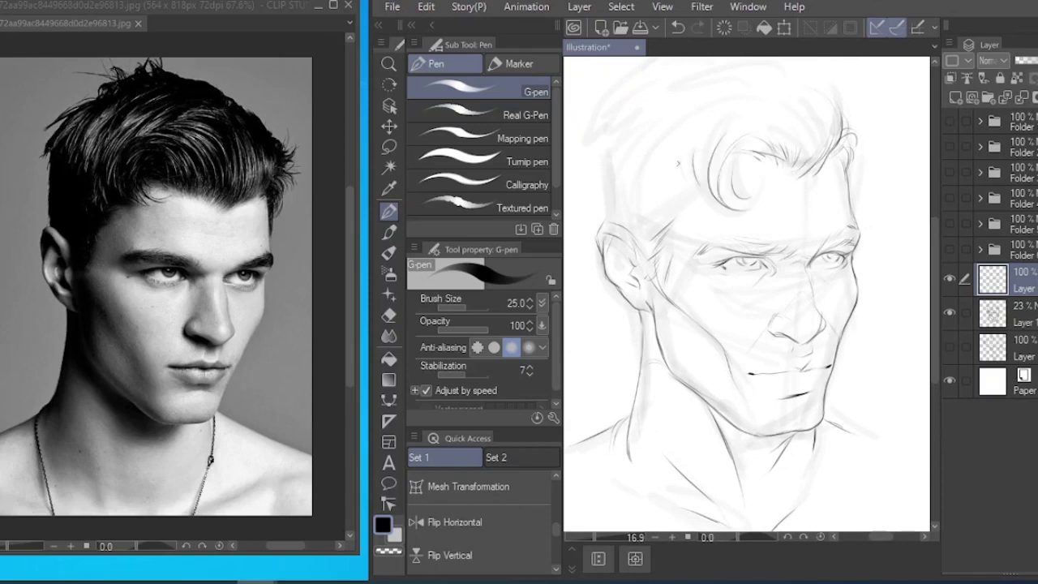
drag(677, 170, 721, 207)
drag(686, 200, 660, 222)
click(951, 312)
click(952, 312)
click(949, 313)
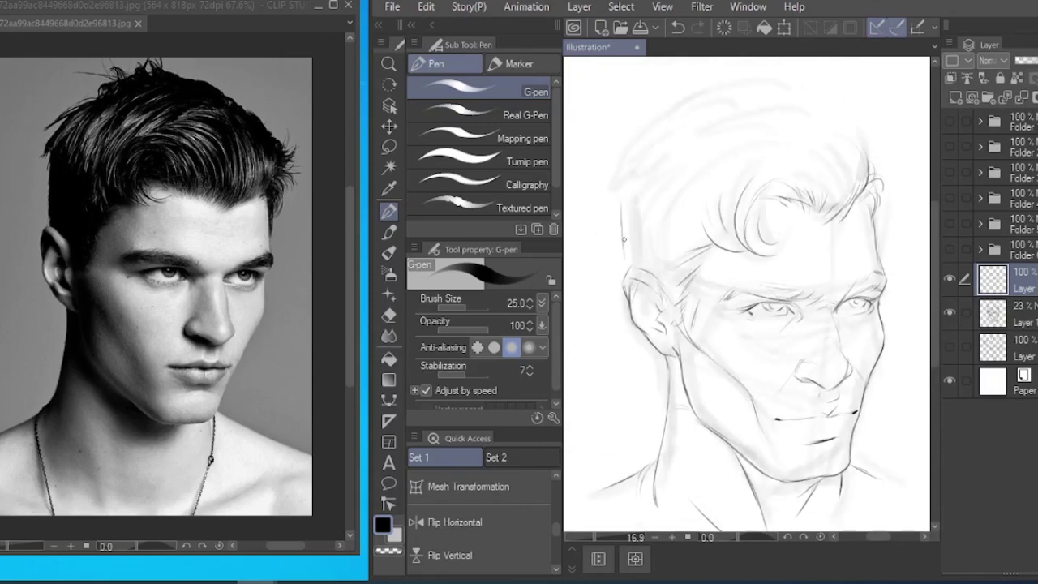
Draw the tousled hair outline from the back of the head over the crown to the front, and hide the sketch layer.
mouse_move(616, 185)
mouse_down()
mouse_move(665, 120)
mouse_move(662, 188)
mouse_up()
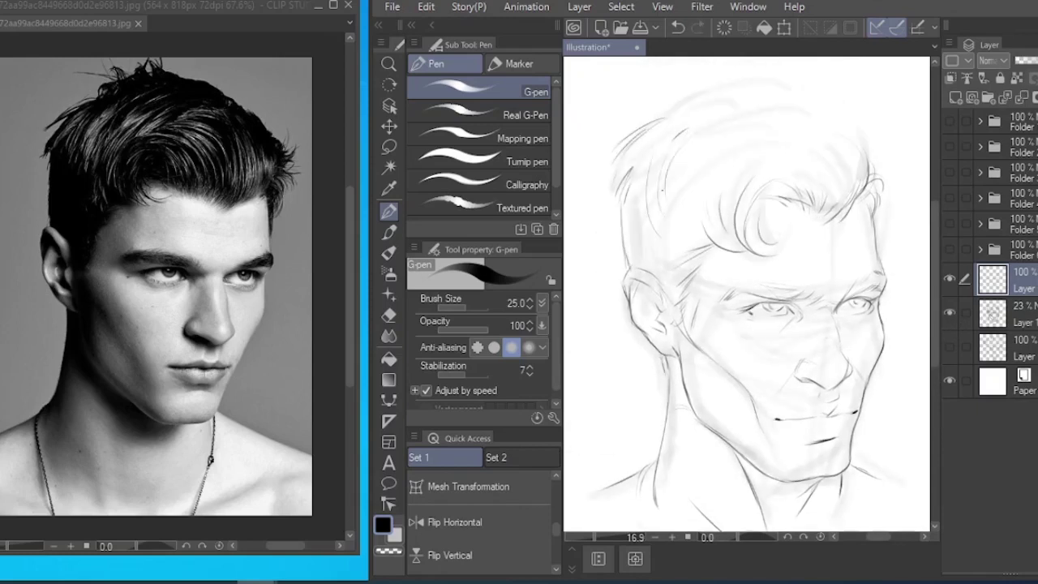
drag(866, 166, 653, 114)
mouse_move(715, 101)
mouse_down()
mouse_move(829, 120)
mouse_move(747, 88)
mouse_up()
click(950, 313)
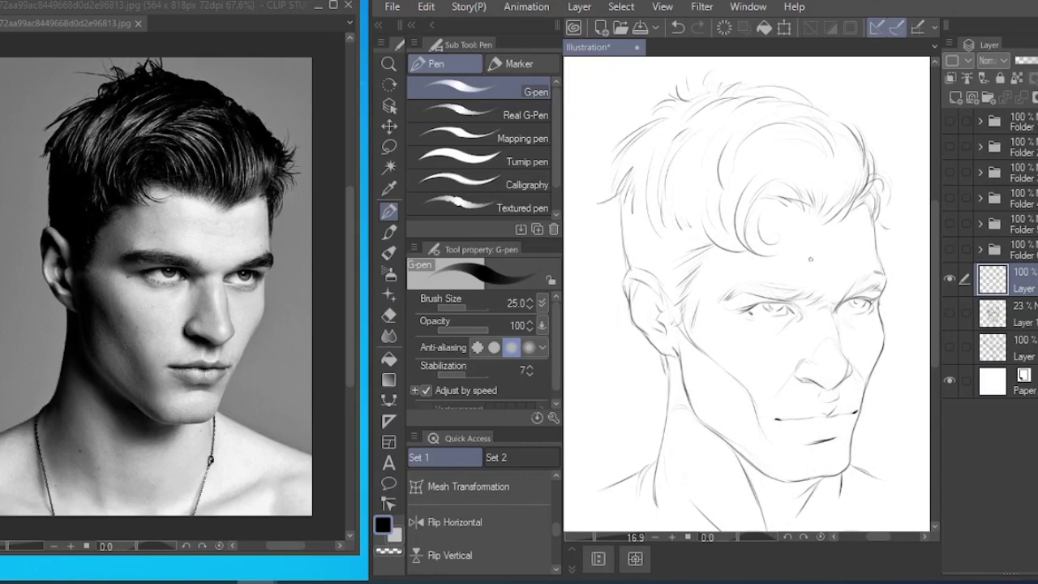
Erase the line at the back of the head and add loose hair strands above the ear, at the crown and in front.
click(389, 315)
mouse_move(623, 209)
mouse_down()
mouse_move(628, 269)
mouse_move(625, 258)
mouse_up()
click(389, 212)
drag(634, 171, 643, 218)
drag(678, 212, 690, 265)
drag(645, 112, 624, 123)
drag(604, 164, 622, 185)
drag(665, 83, 660, 118)
drag(652, 132, 611, 149)
drag(814, 99, 833, 153)
drag(842, 114, 838, 168)
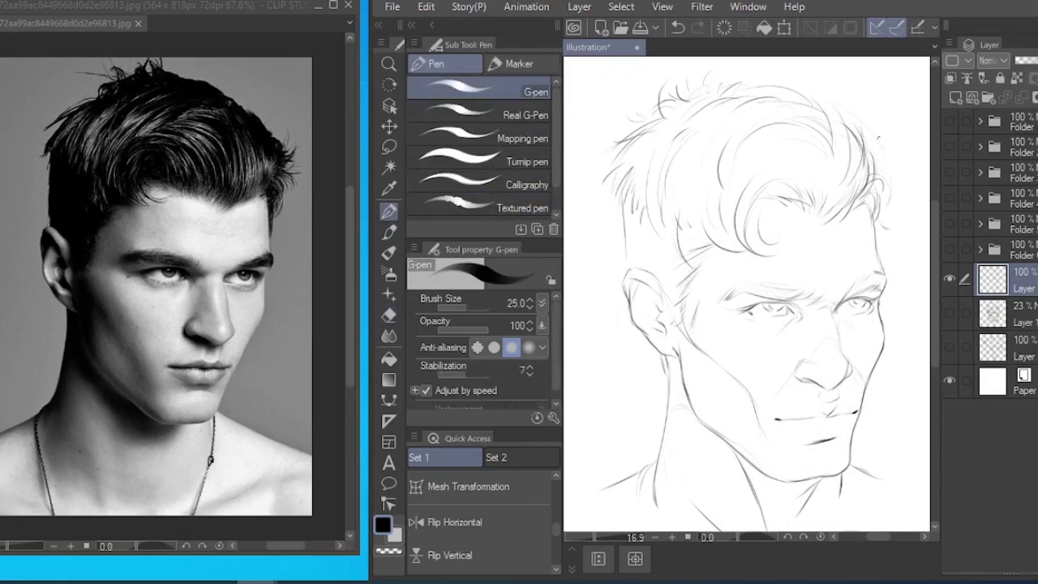
Erase stray line work on the neck below the ear and check the portrait by flipping the canvas horizontally and back.
key(e)
mouse_move(681, 357)
mouse_down()
mouse_move(688, 405)
mouse_move(677, 383)
mouse_move(705, 428)
mouse_move(695, 414)
mouse_up()
key(p)
key(e)
key(p)
scroll(715, 338, down, 1)
click(465, 527)
click(466, 527)
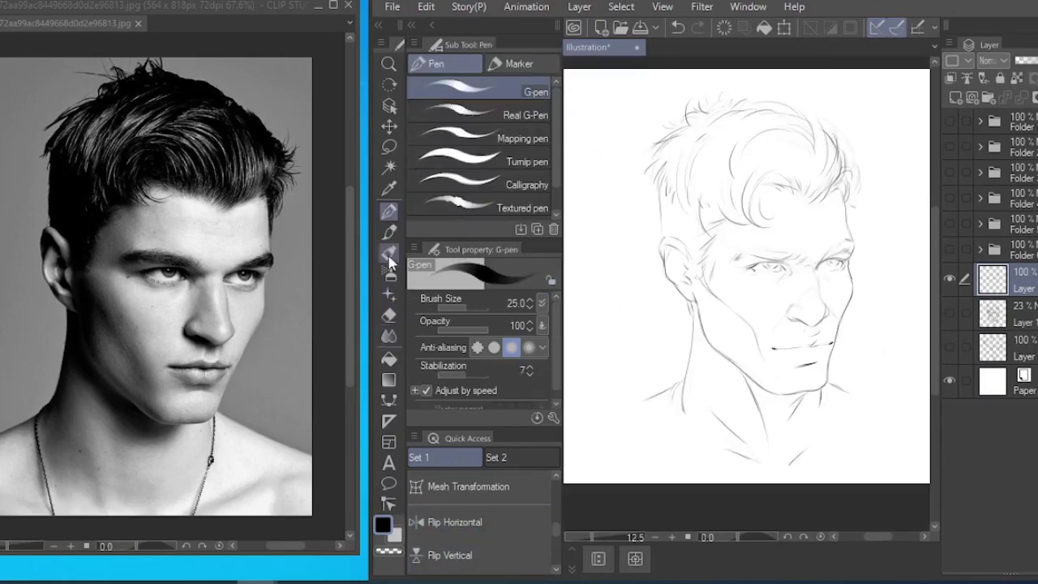
Lasso the near ear, back of the neck and shoulder and shift them slightly outward from the face.
click(389, 147)
mouse_move(693, 241)
mouse_down()
mouse_move(617, 275)
mouse_move(693, 231)
mouse_up()
key(ctrl+t)
drag(673, 341, 672, 345)
drag(663, 300, 665, 296)
key(Return)
key(p)
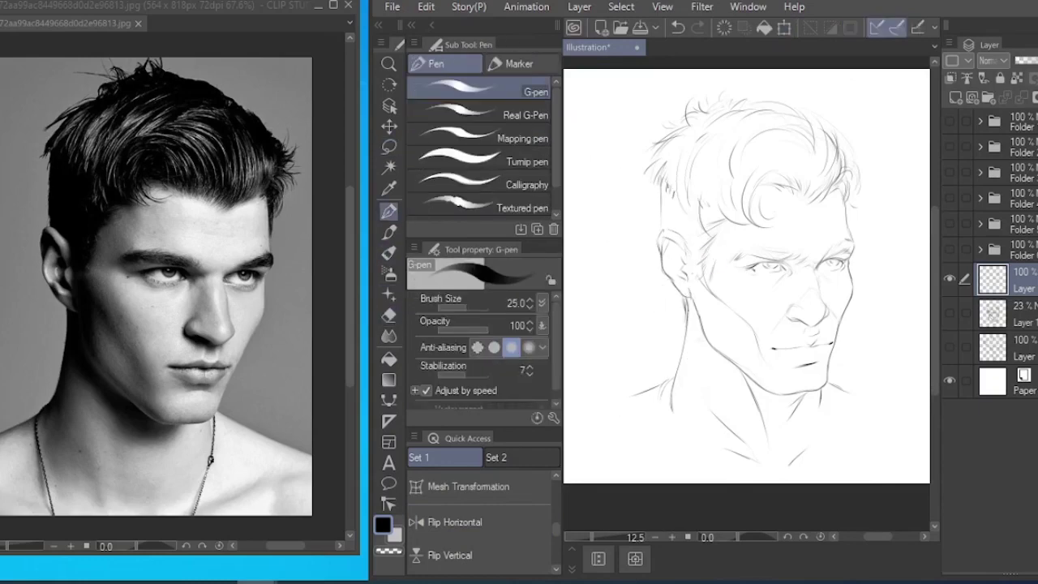
Erase the hair lines above the ear and redraw the side hair and back-of-head contour.
drag(667, 214, 664, 227)
click(389, 316)
drag(670, 180, 705, 220)
click(389, 212)
mouse_move(658, 185)
mouse_down()
mouse_move(656, 217)
mouse_move(703, 215)
mouse_up()
Lasso the near ear area, nudge it slightly farther back, and deselect.
click(389, 147)
key(ctrl+t)
drag(686, 269, 683, 271)
key(Return)
key(ctrl+d)
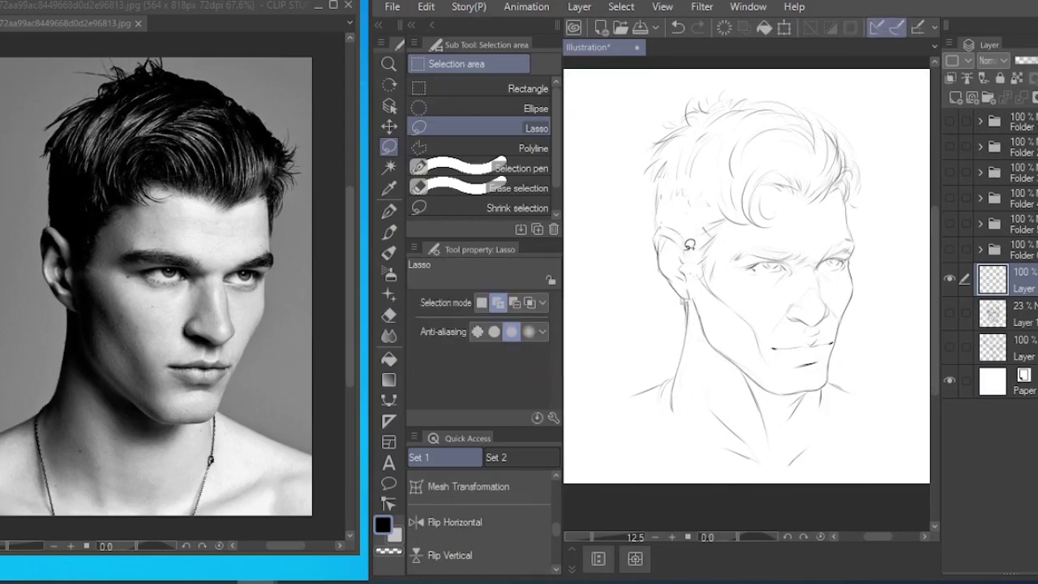
Erase the old back-of-neck line below the ear and redraw it as one curve down to the shoulder.
click(390, 315)
key(p)
key(e)
key(p)
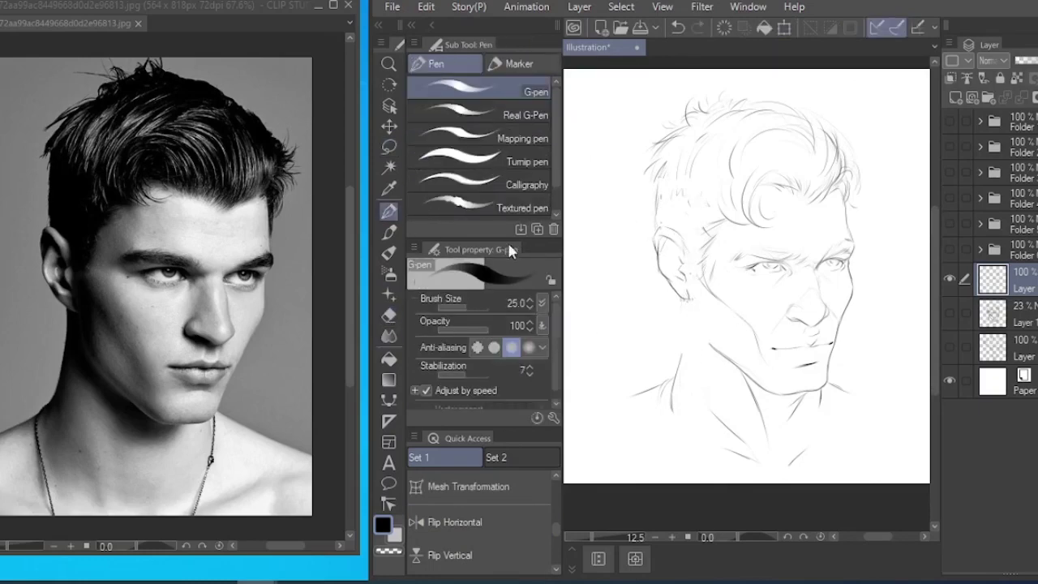
mouse_move(683, 295)
mouse_down()
mouse_move(674, 387)
mouse_move(675, 378)
mouse_up()
Erase the neck muscle line under the jaw and sketch short contour curves for the neck and both sides of the upper chest.
key(e)
drag(746, 379, 760, 416)
key(p)
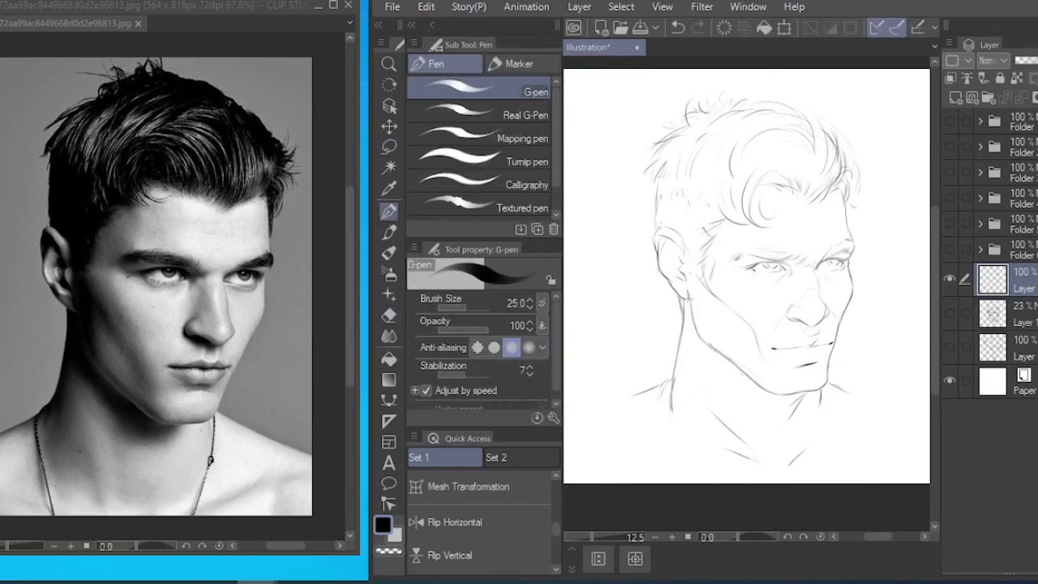
drag(721, 355, 761, 440)
key(ctrl+z)
drag(628, 436, 668, 470)
drag(873, 440, 863, 451)
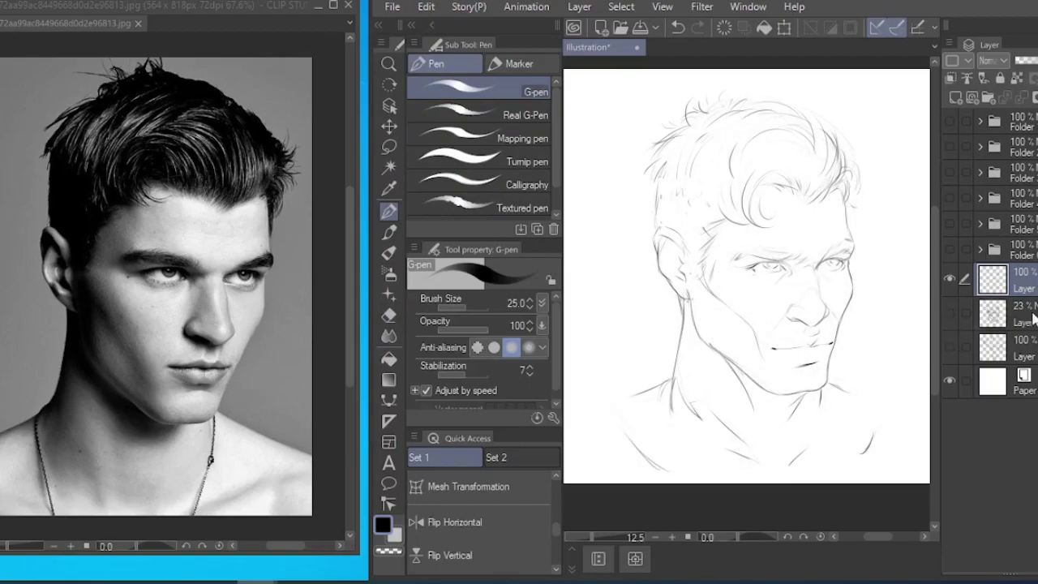